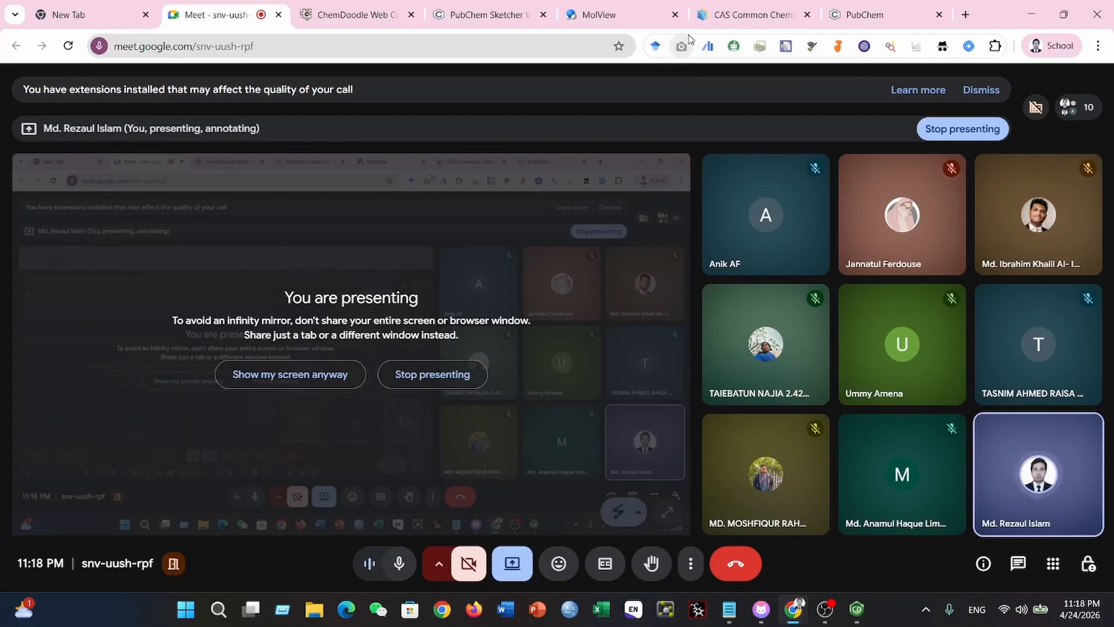
- Switch to ChemDraw and move the Periodic Table window to the empty area beside the page's left edge
key(alt+Tab)
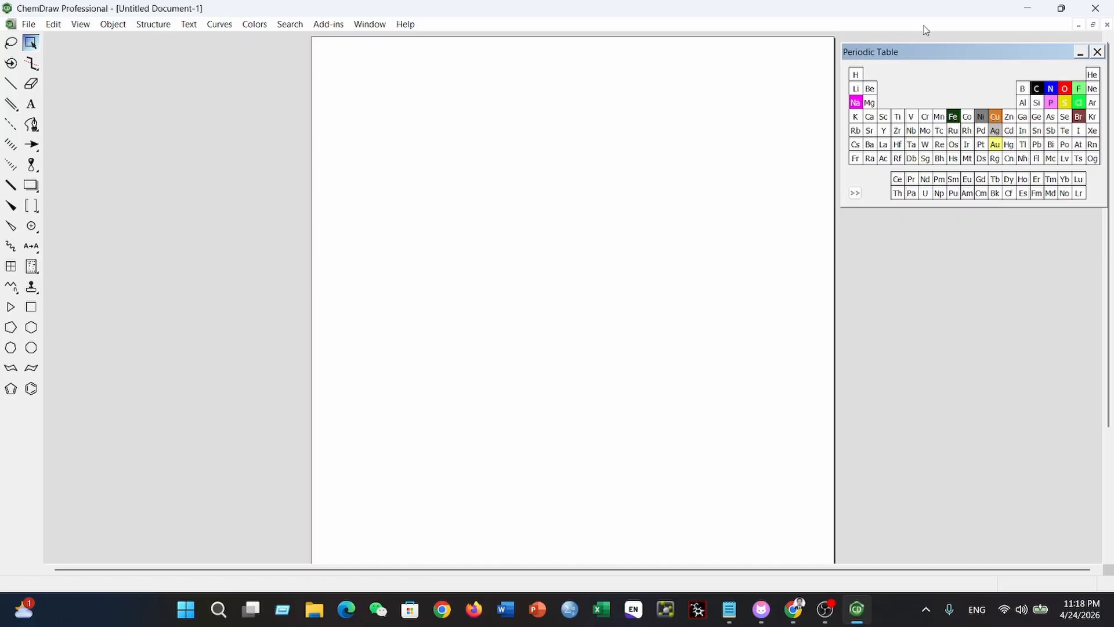
drag(959, 55, 172, 51)
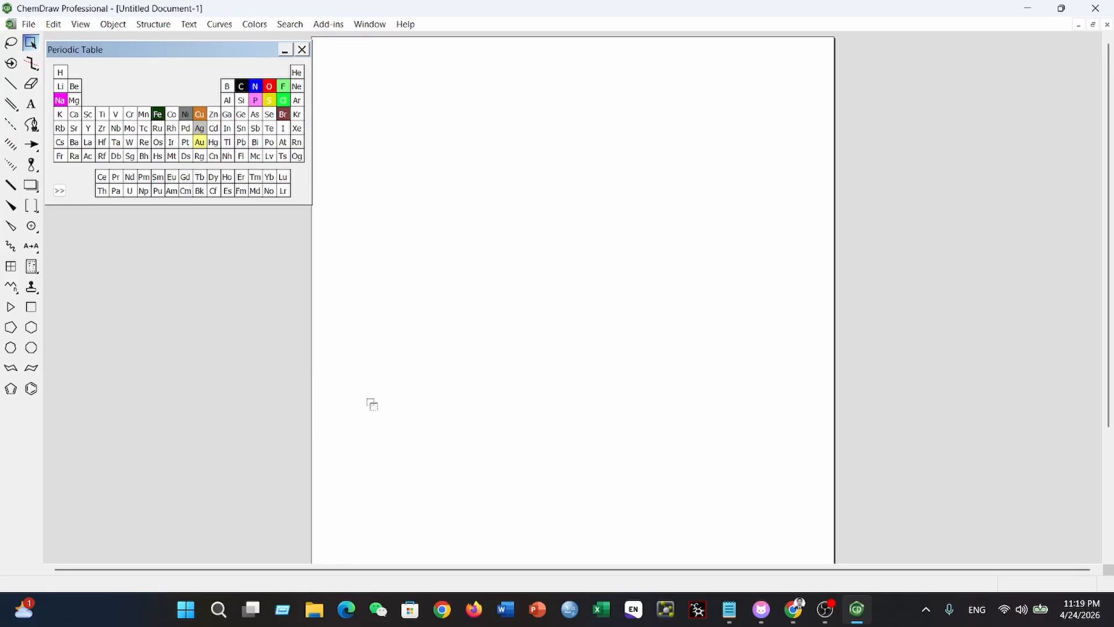
scroll(923, 206, down, 5)
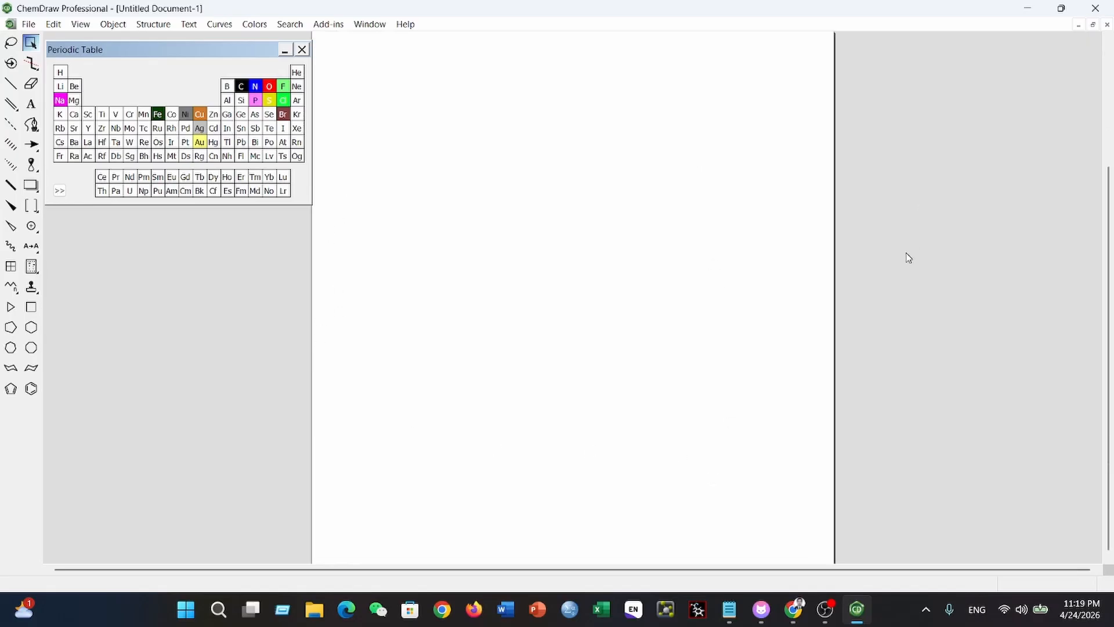
scroll(908, 256, up, 5)
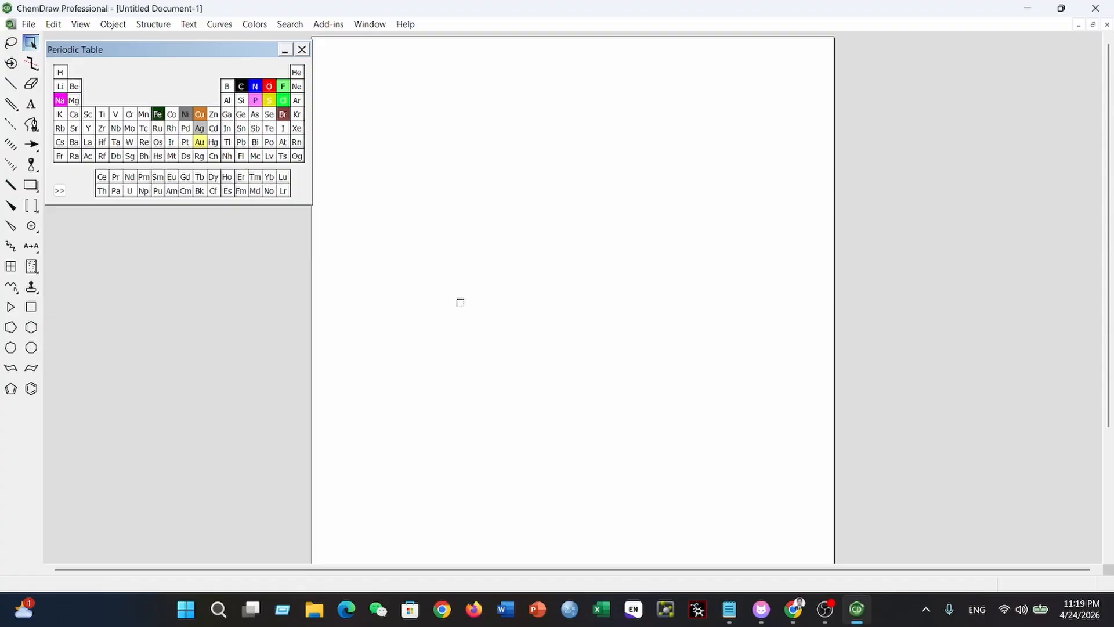
click(30, 26)
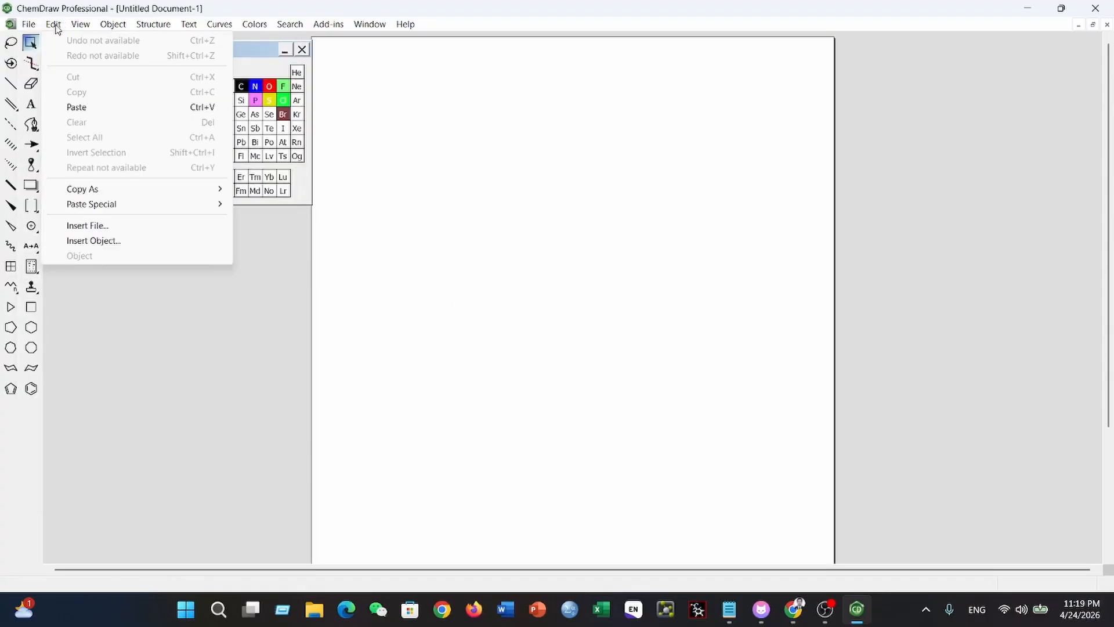
click(54, 25)
click(77, 26)
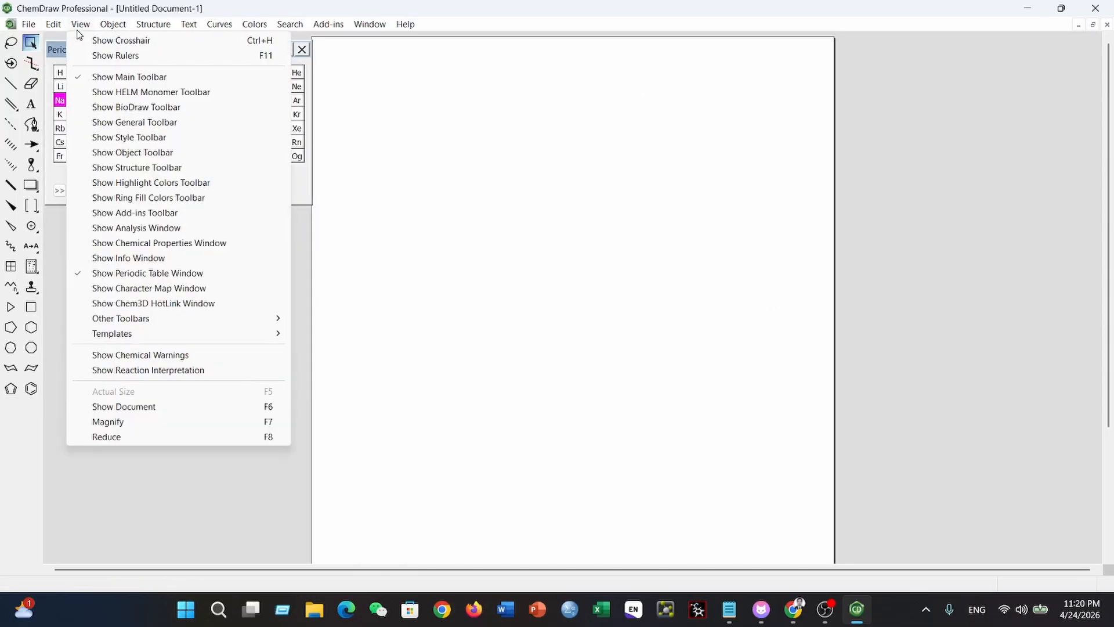
mouse_move(115, 30)
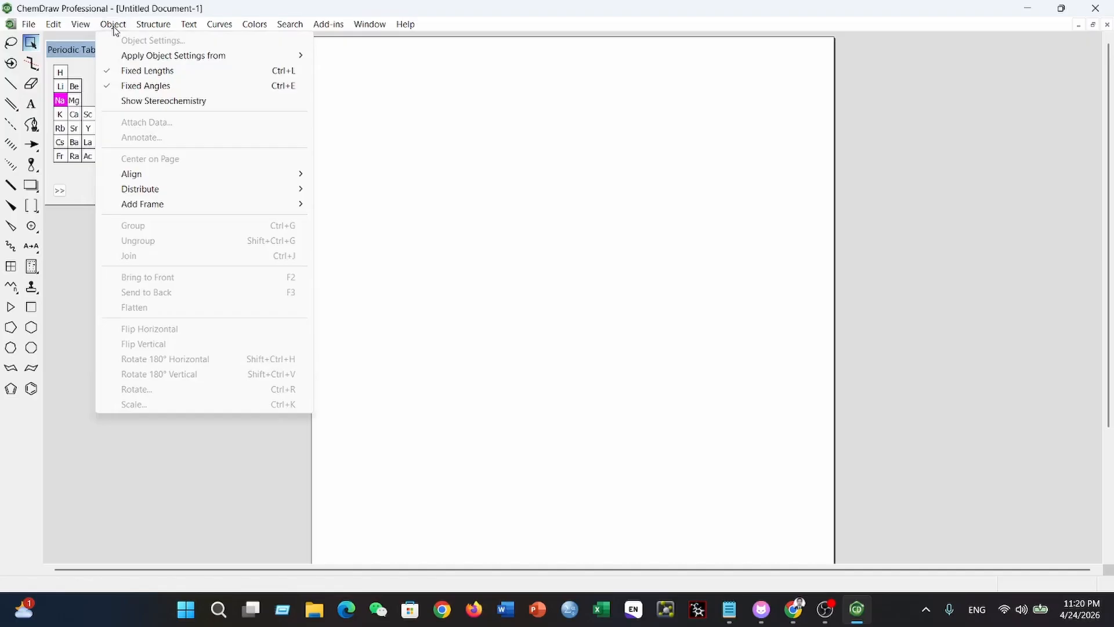
mouse_move(189, 28)
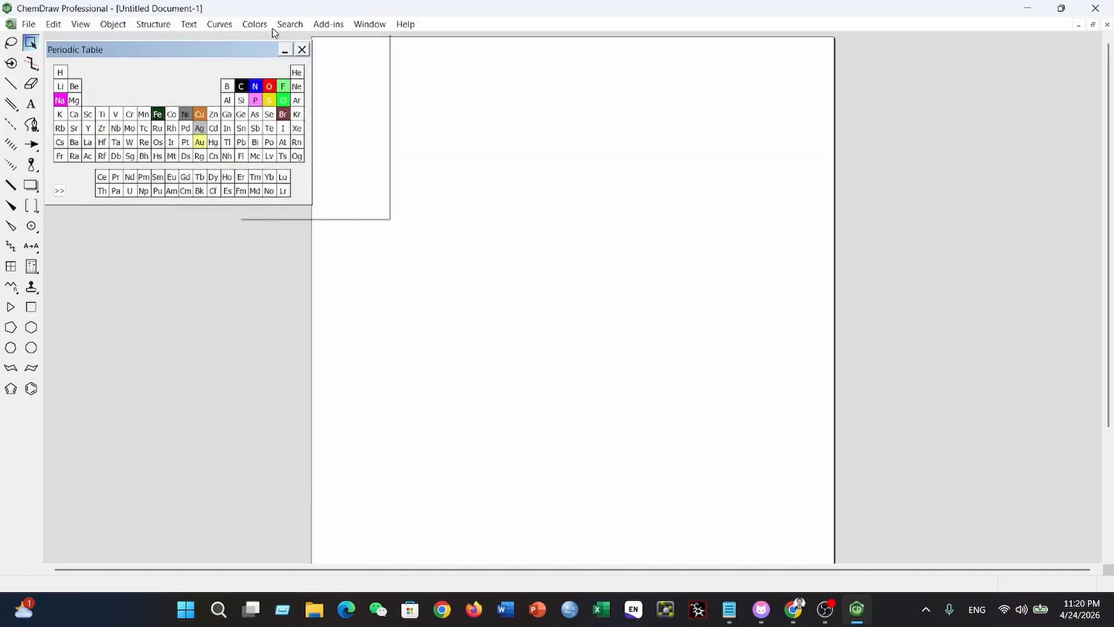
click(553, 190)
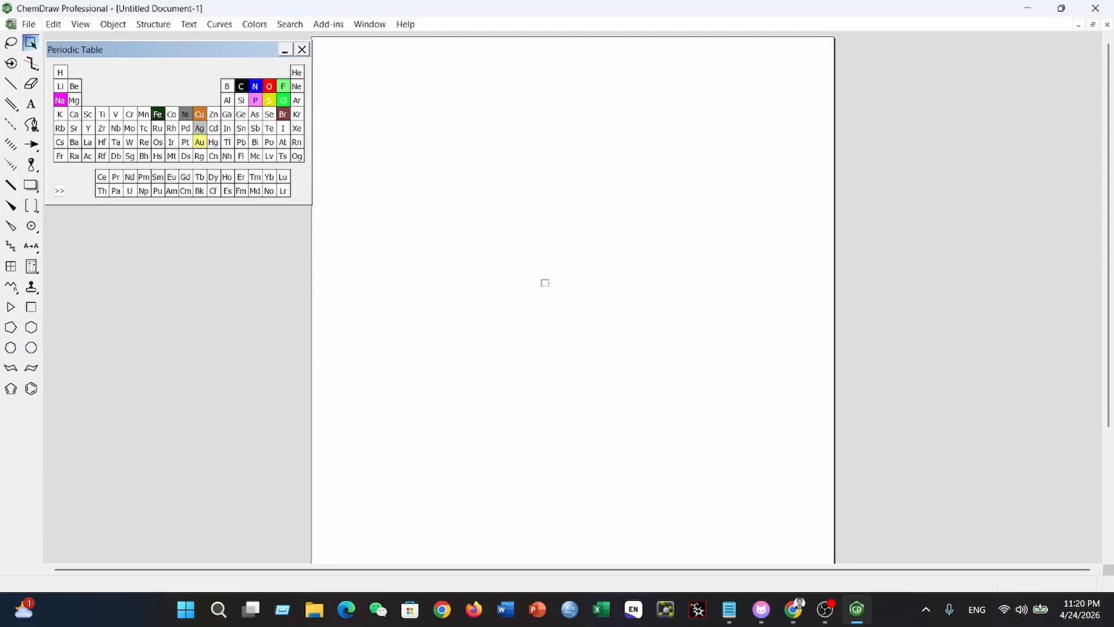
- Draw a cyclohexane ring on the page and fuse a benzene ring to its lower-left bond
click(31, 327)
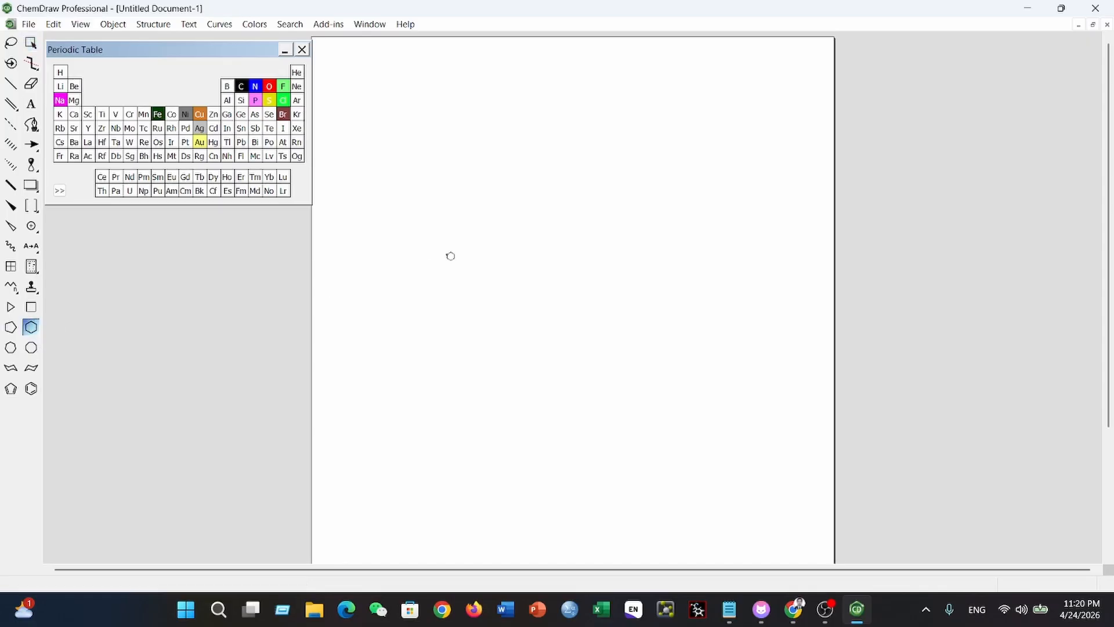
click(450, 256)
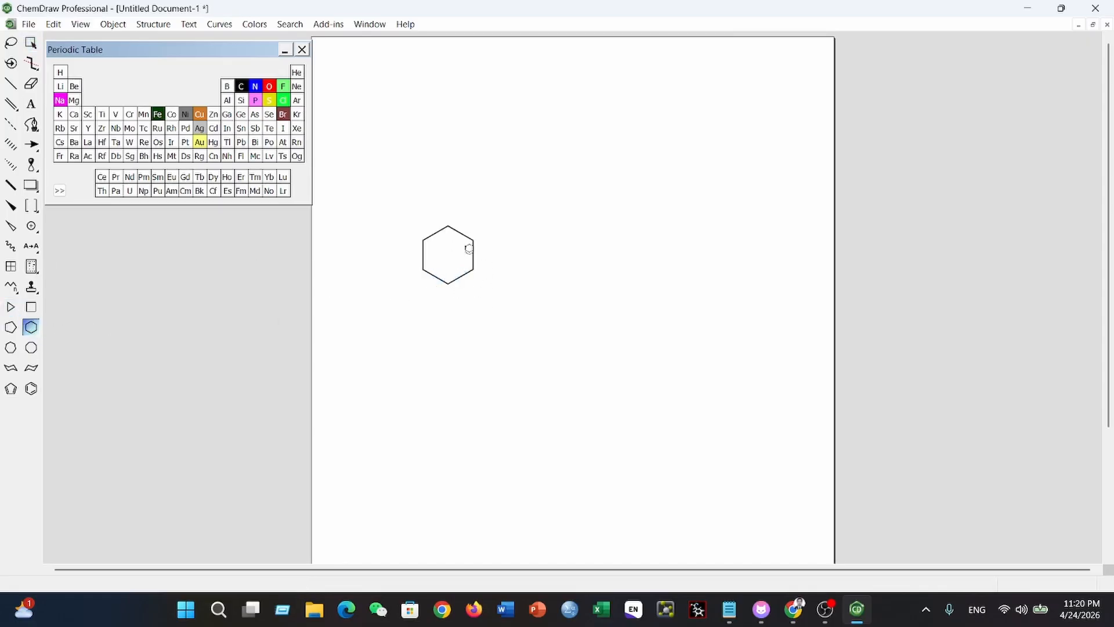
click(33, 389)
click(470, 251)
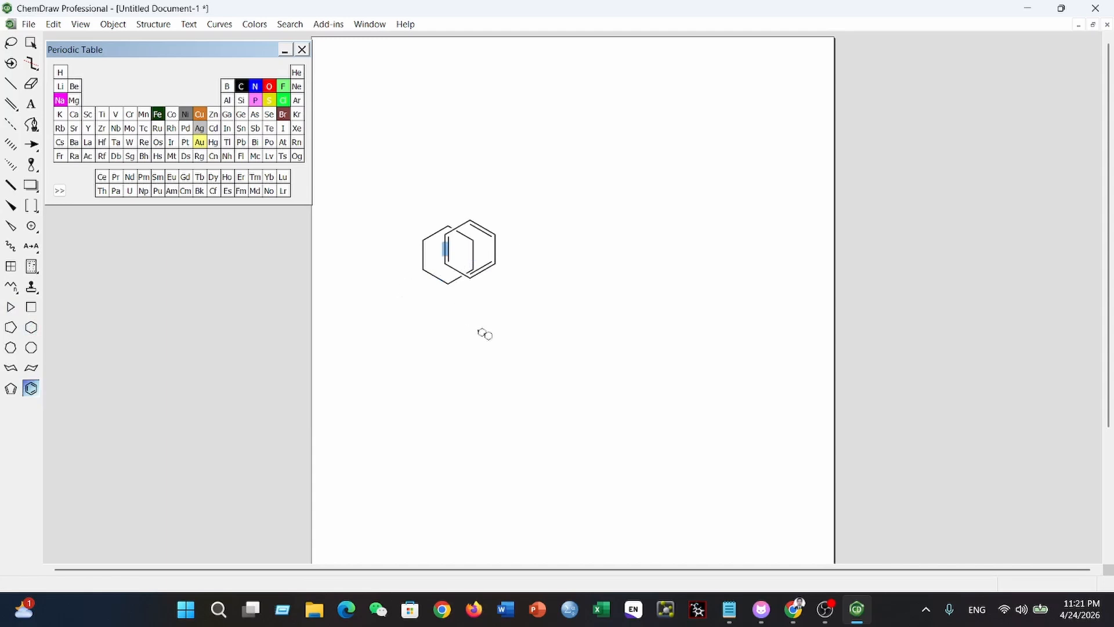
key(ctrl+z)
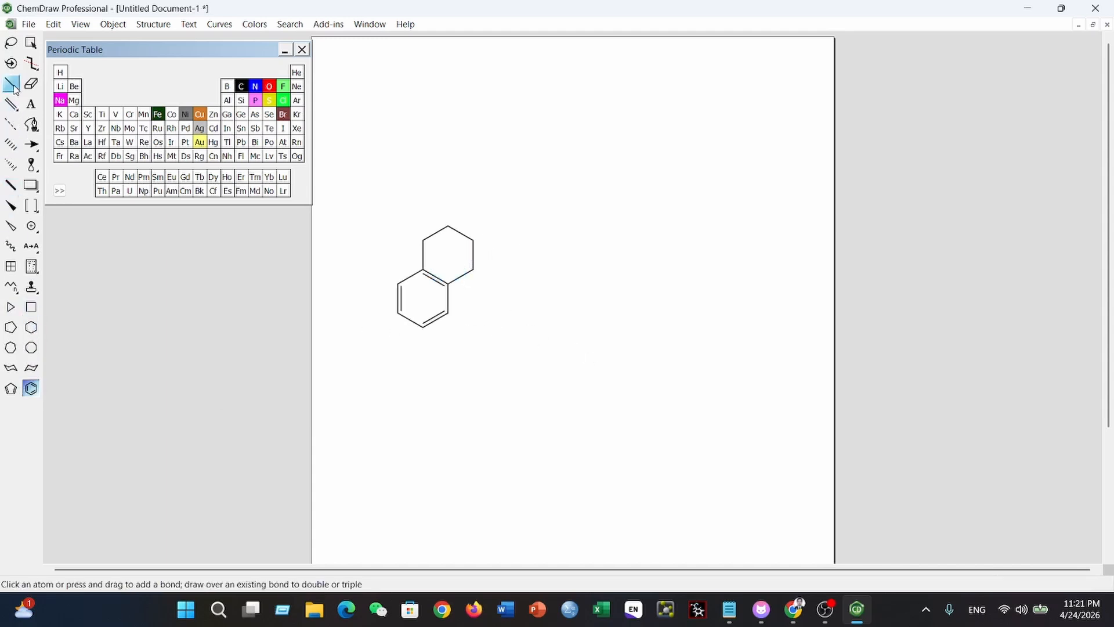
- Add a single bond to the cyclohexane's top carbon and fuse a second cyclohexane, with a hashed wedged bond on its upper-right carbon, to its right side
click(13, 86)
click(449, 222)
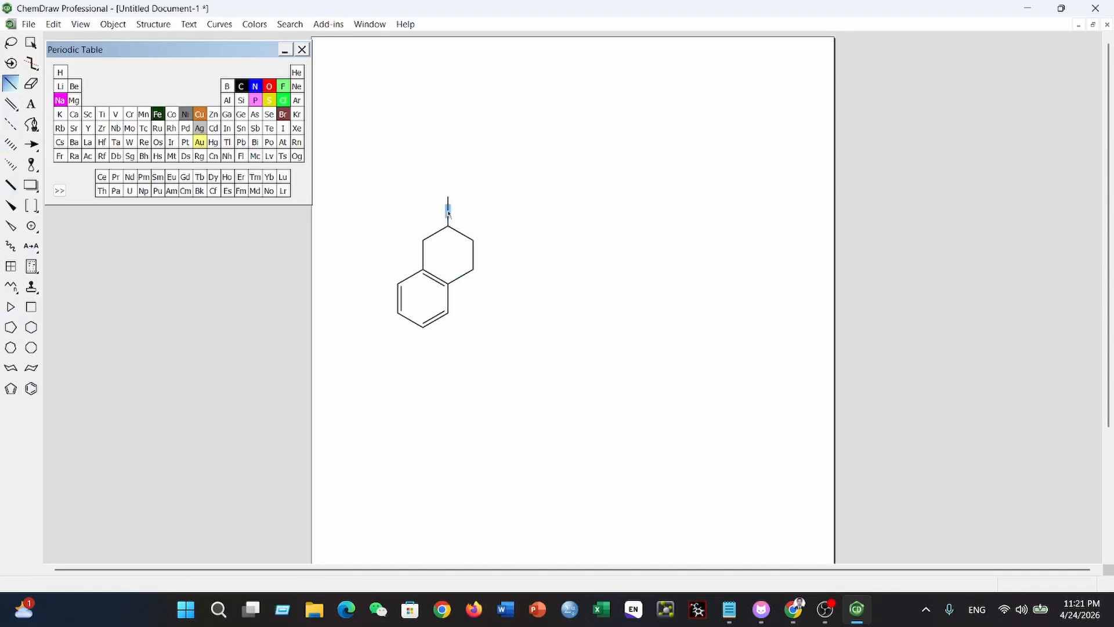
click(31, 327)
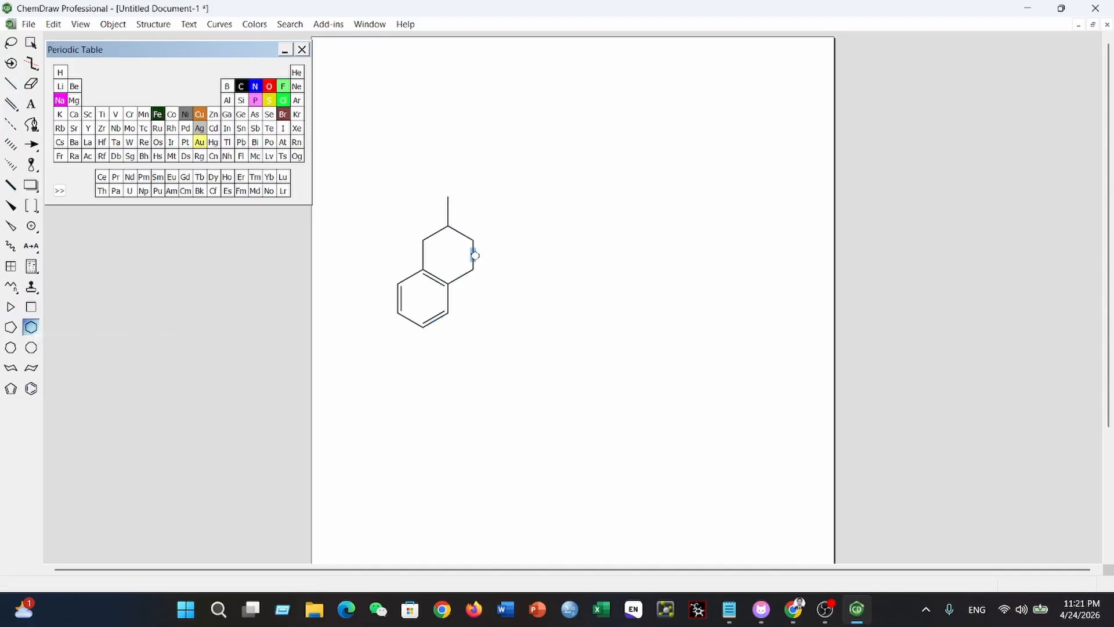
click(475, 260)
click(12, 164)
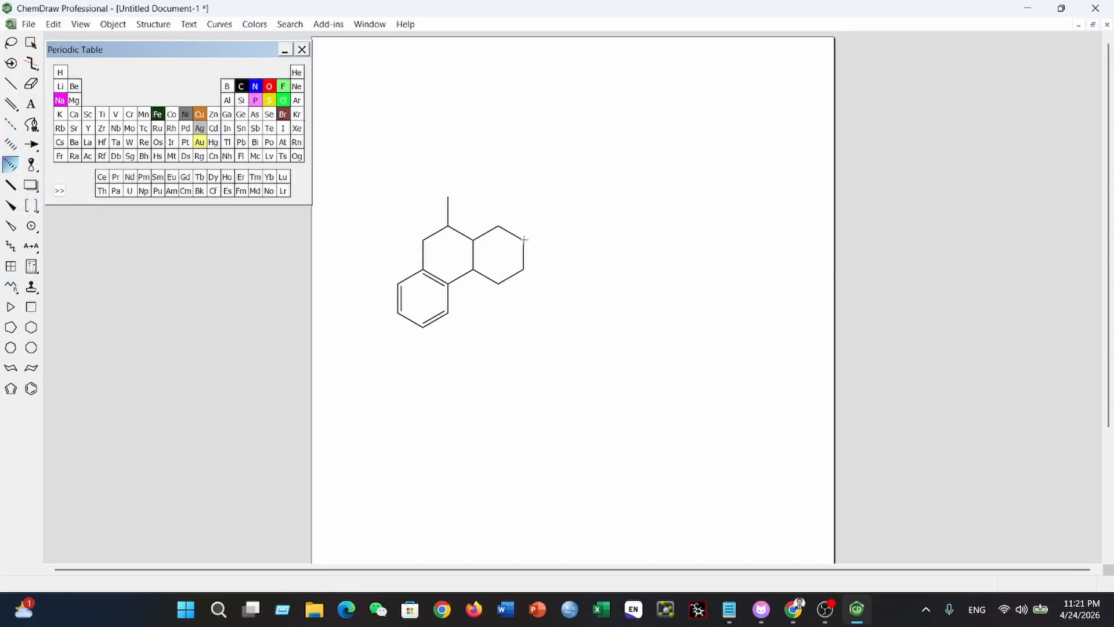
click(524, 239)
- Switch to the PubChem page in Chrome and search for curcumin
click(794, 609)
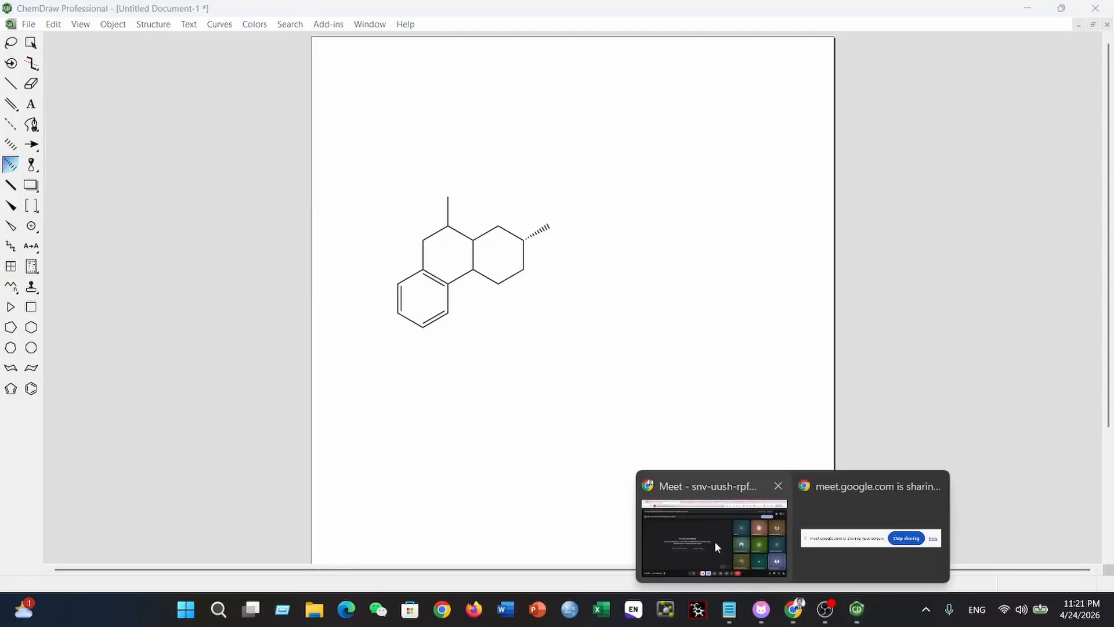
click(715, 541)
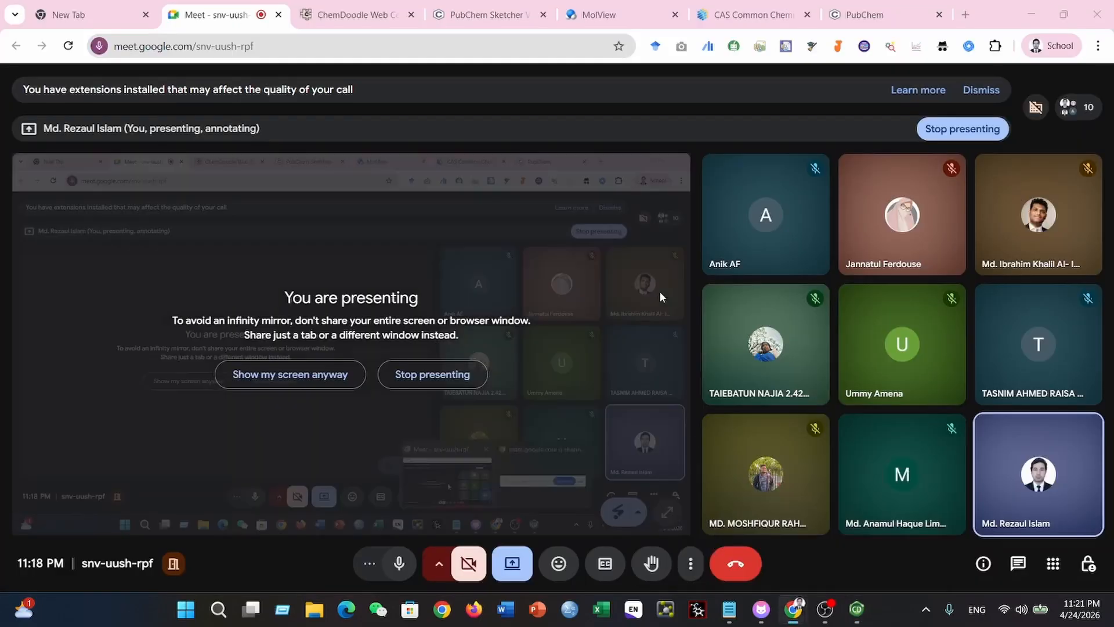
click(865, 18)
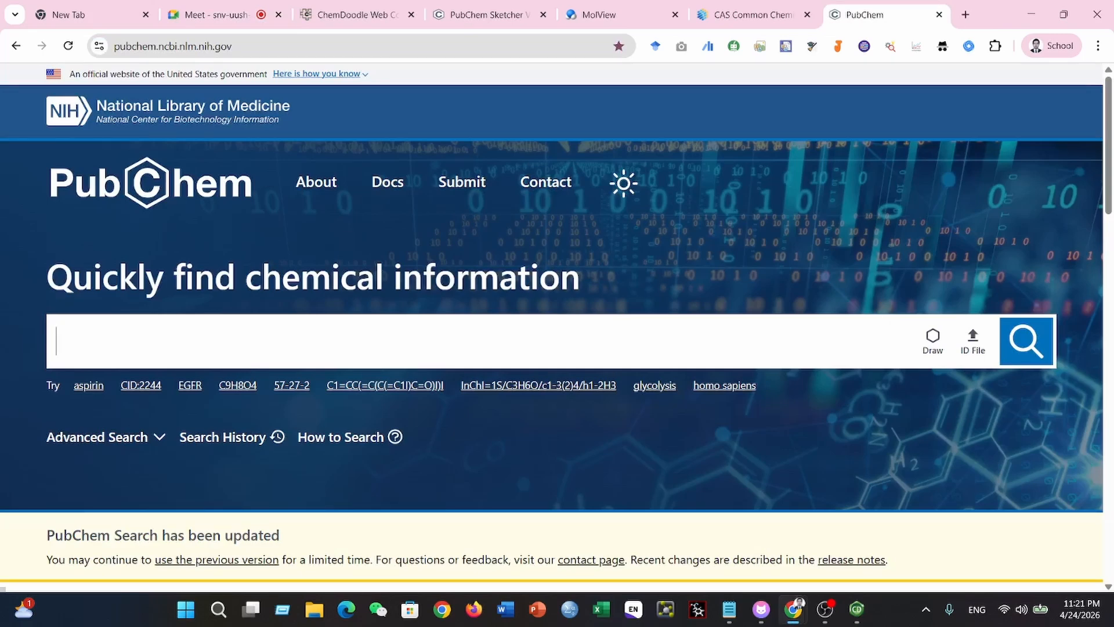
text(cur)
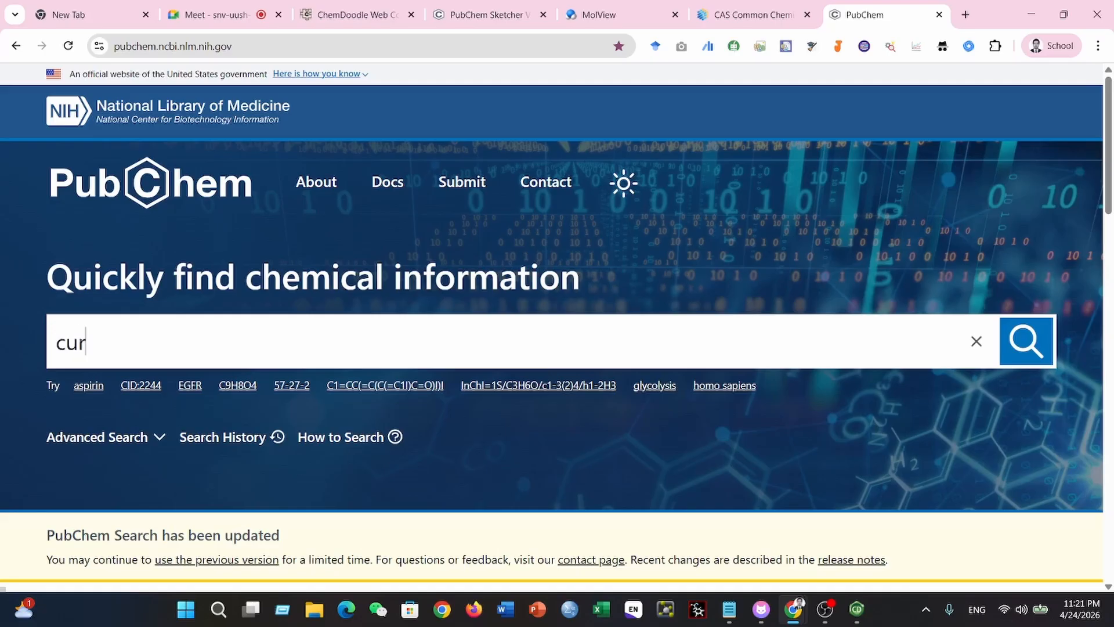
text(cumin)
key(Return)
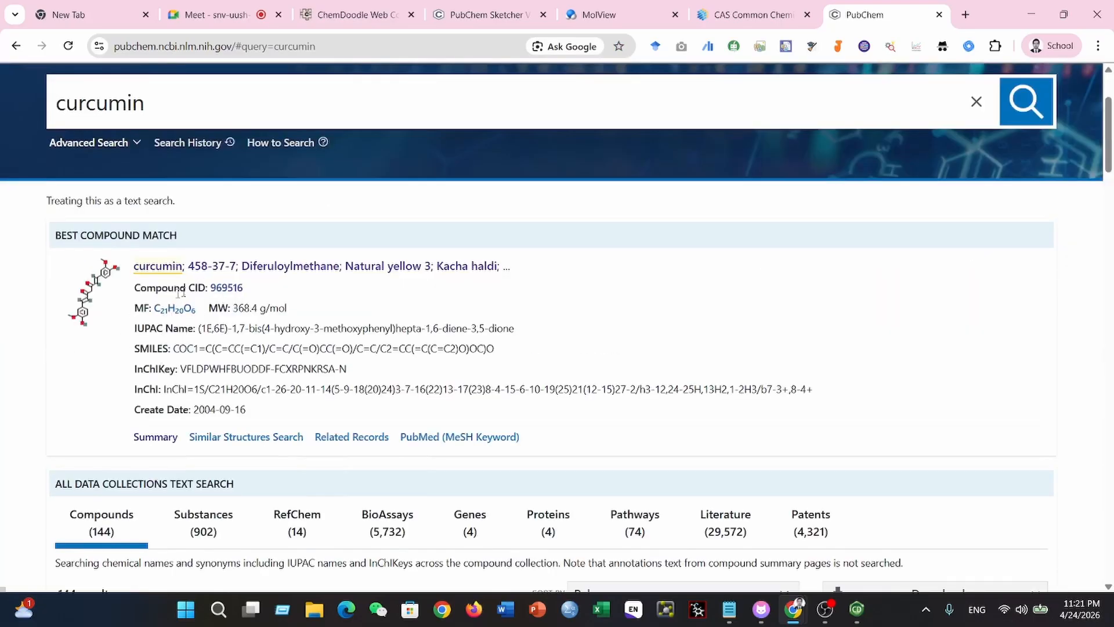
- Open the curcumin compound record and copy the image of its 2D chemical structure
click(158, 266)
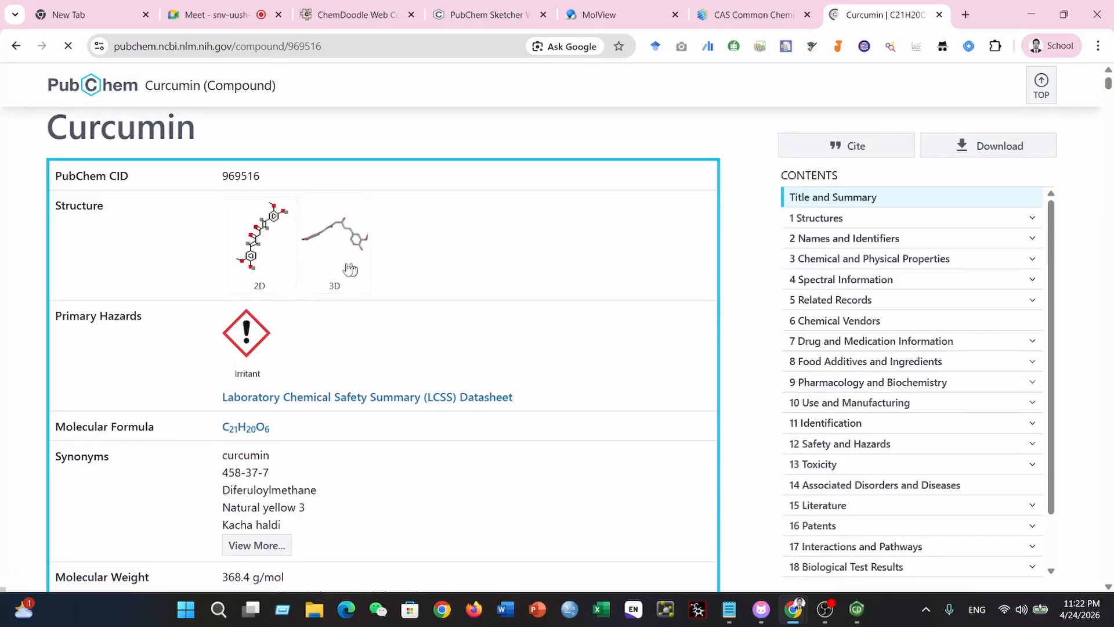
click(358, 284)
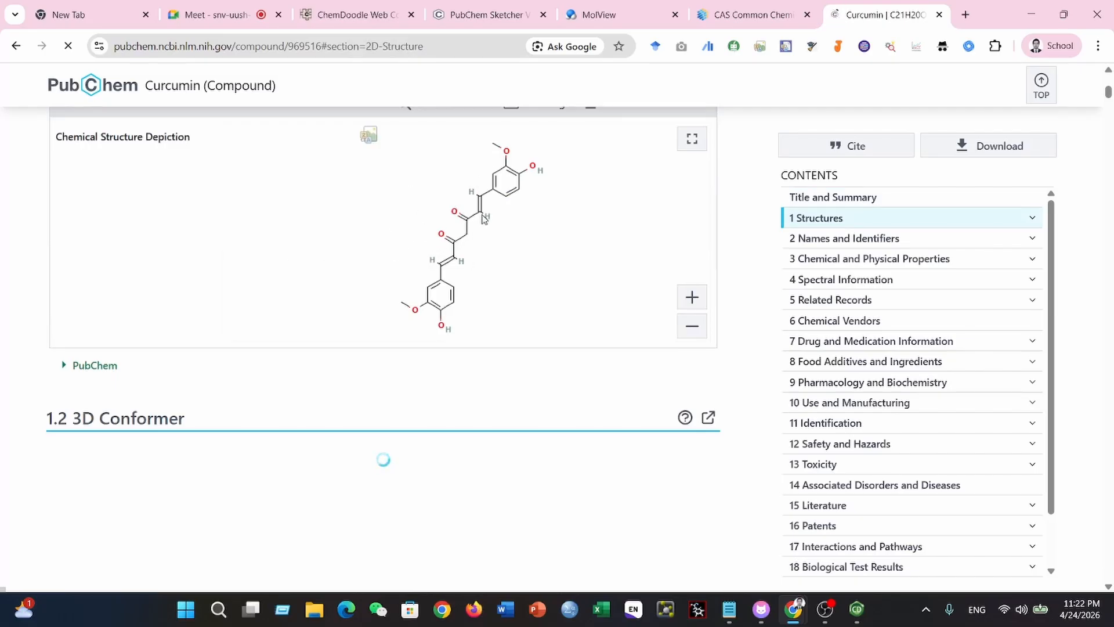
right_click(479, 209)
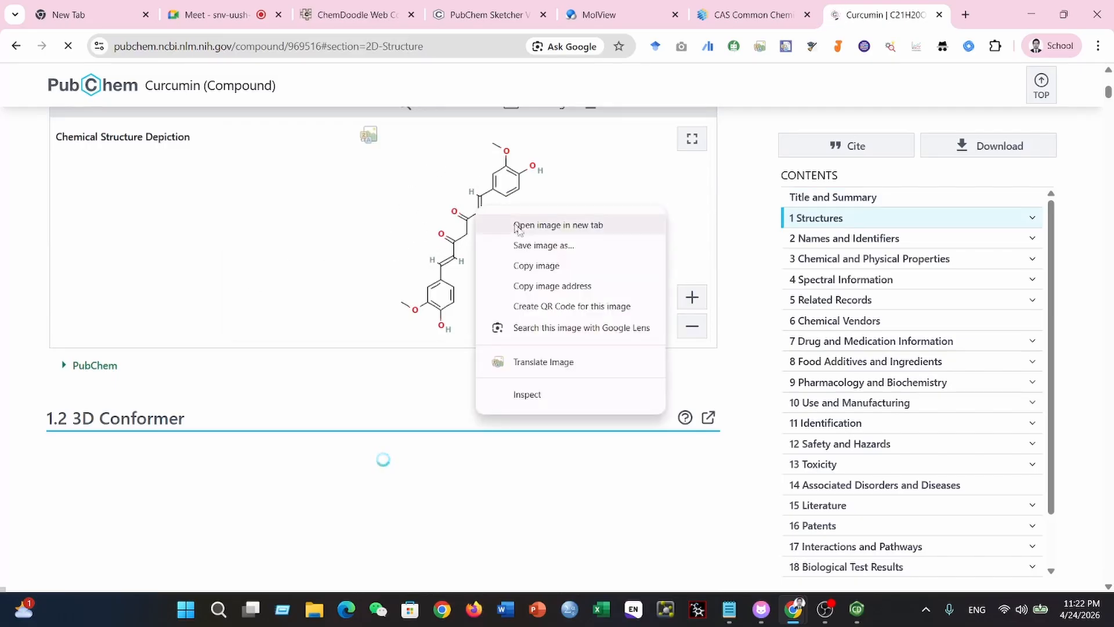
click(529, 264)
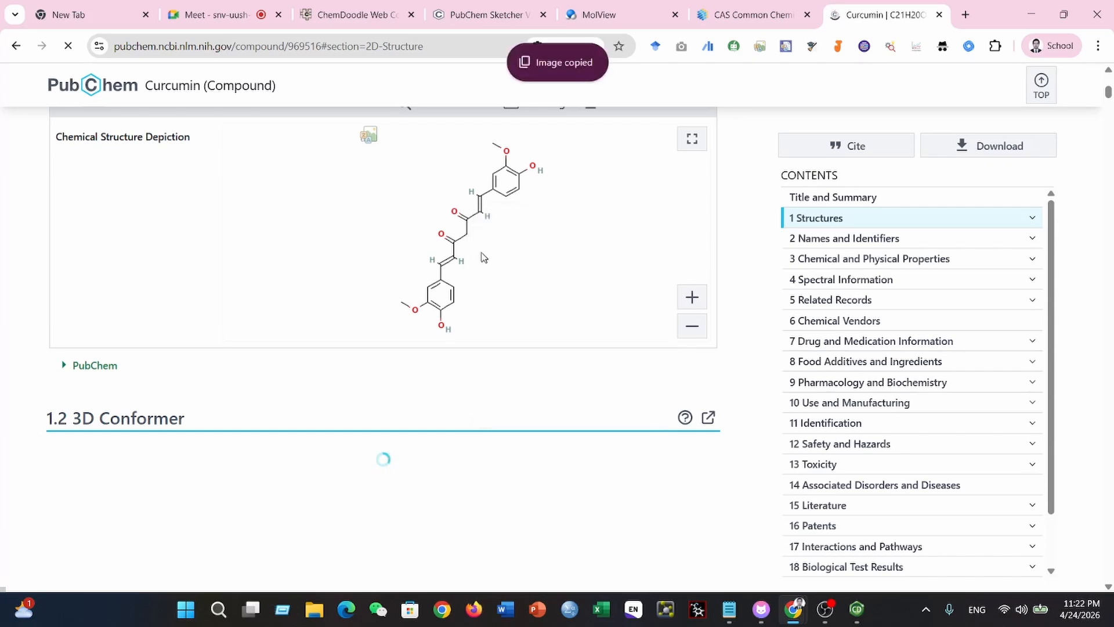
- Return to ChemDraw, paste the copied curcumin image and place it near the page's upper-right corner
click(857, 608)
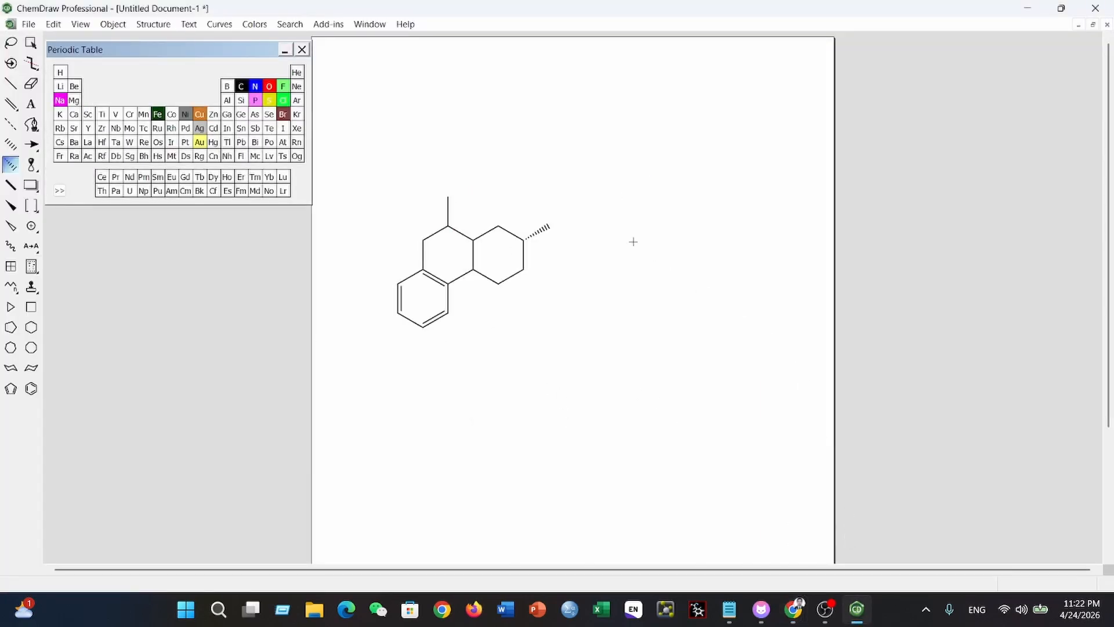
click(794, 609)
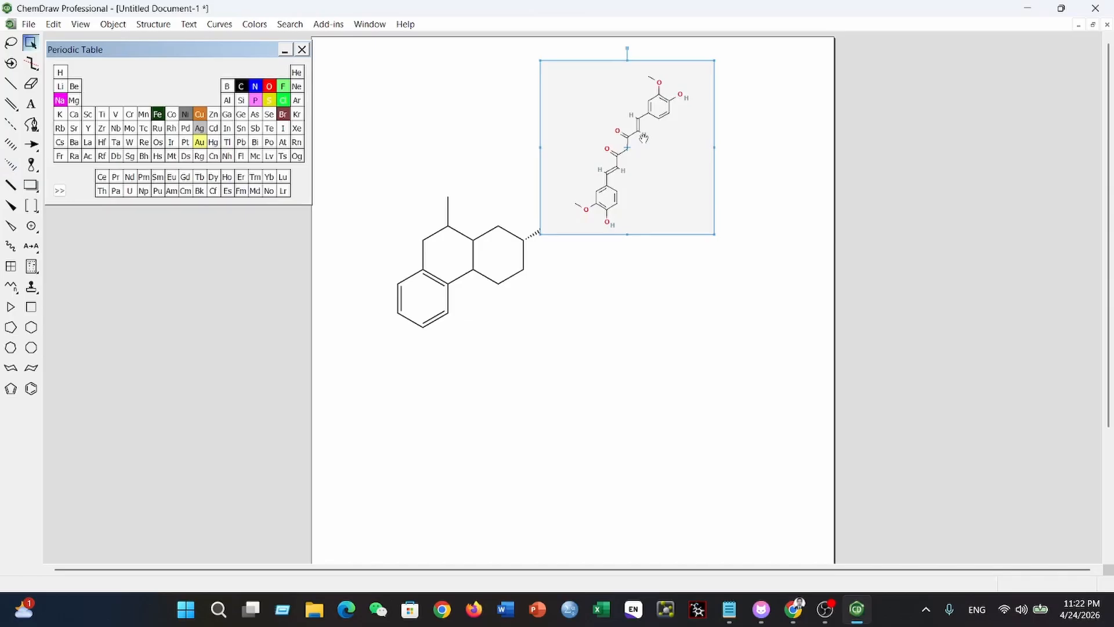
drag(627, 147, 720, 140)
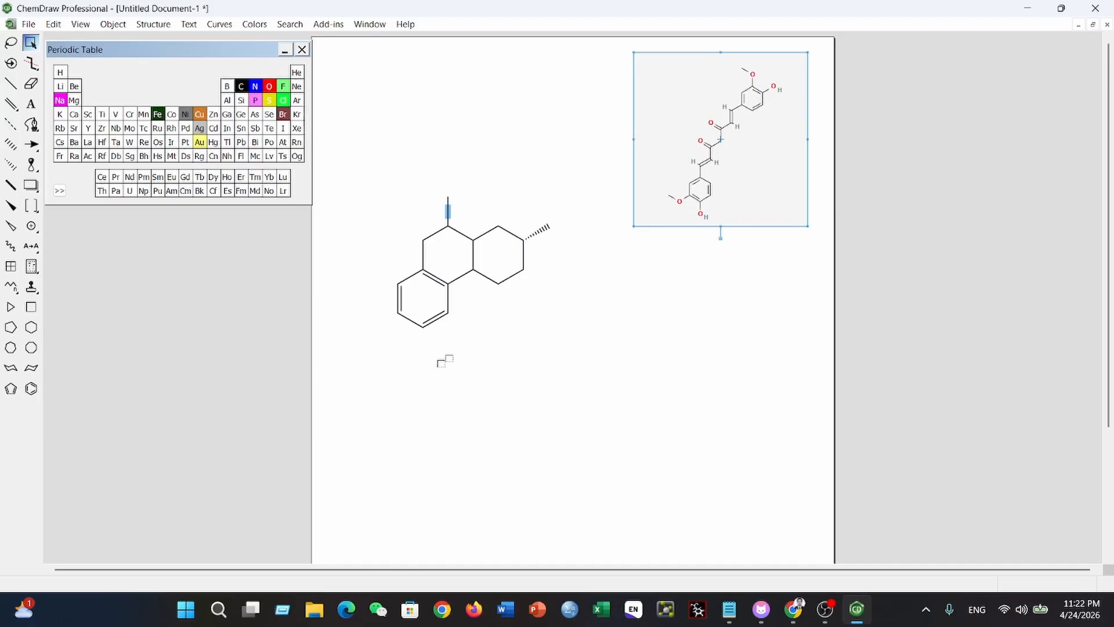
- Label the middle ring's upper-left atom O and the saturated outer ring's bottom atom H
click(32, 105)
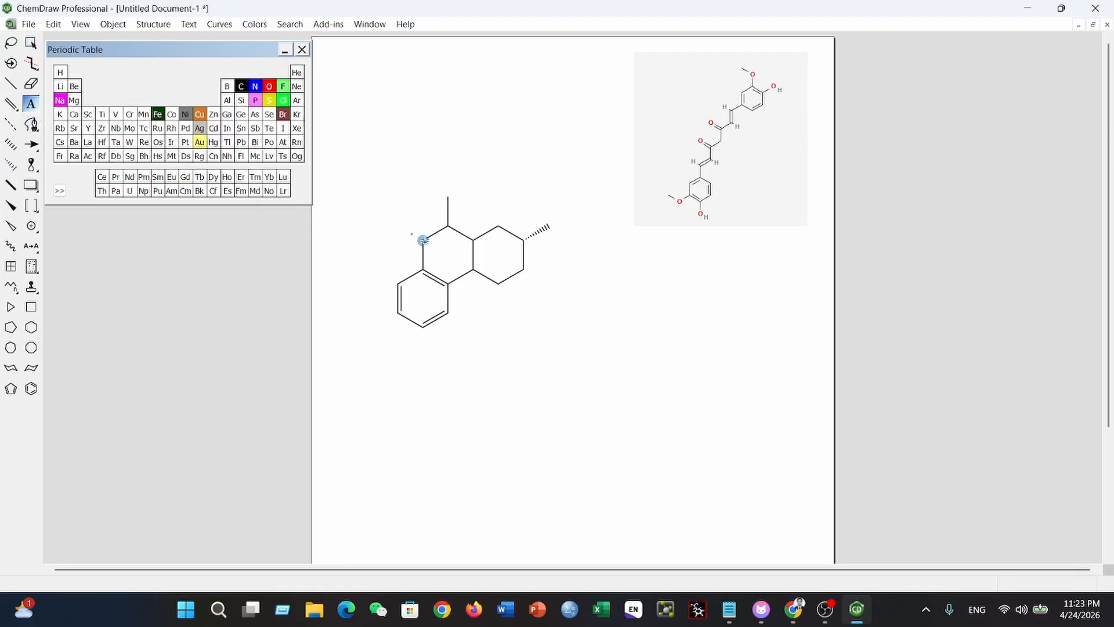
click(423, 240)
text(O)
click(31, 108)
click(498, 285)
click(529, 322)
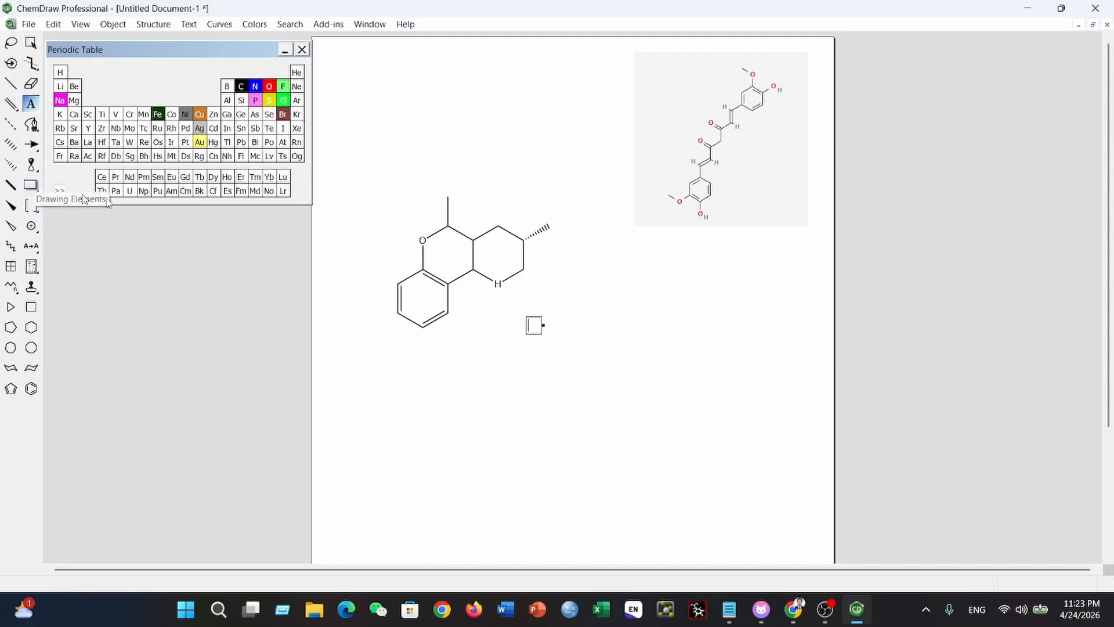
- Delete the drawn fused-ring structure, keeping the curcumin reference image on the page
click(31, 43)
key(Delete)
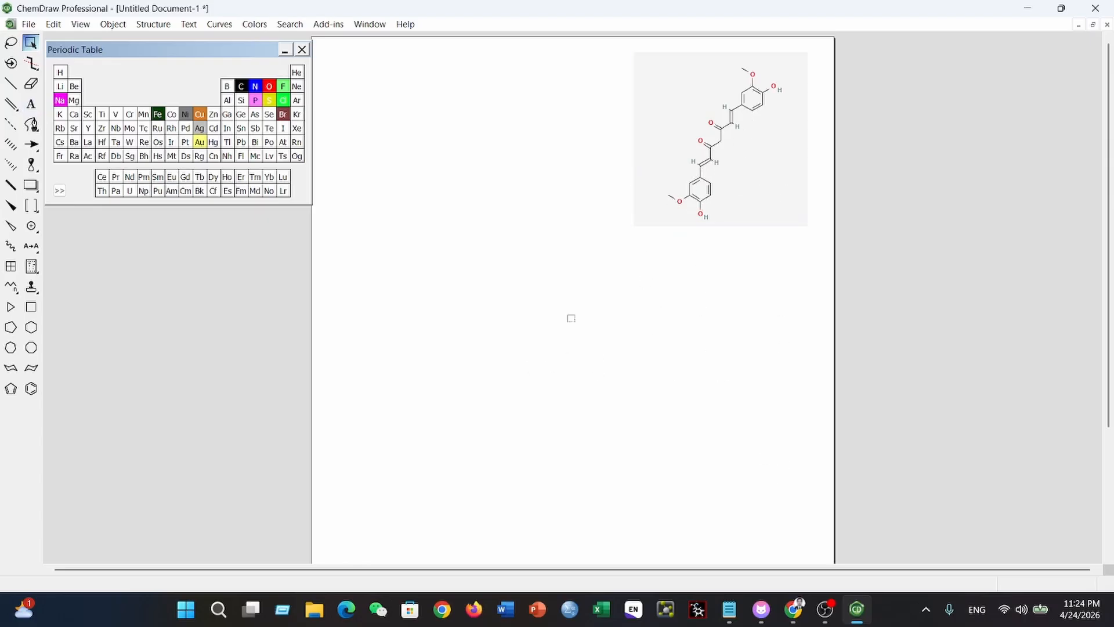
- Start Convert Name to Structure on the empty page area and enter Curcumin as the structure name
right_click(487, 316)
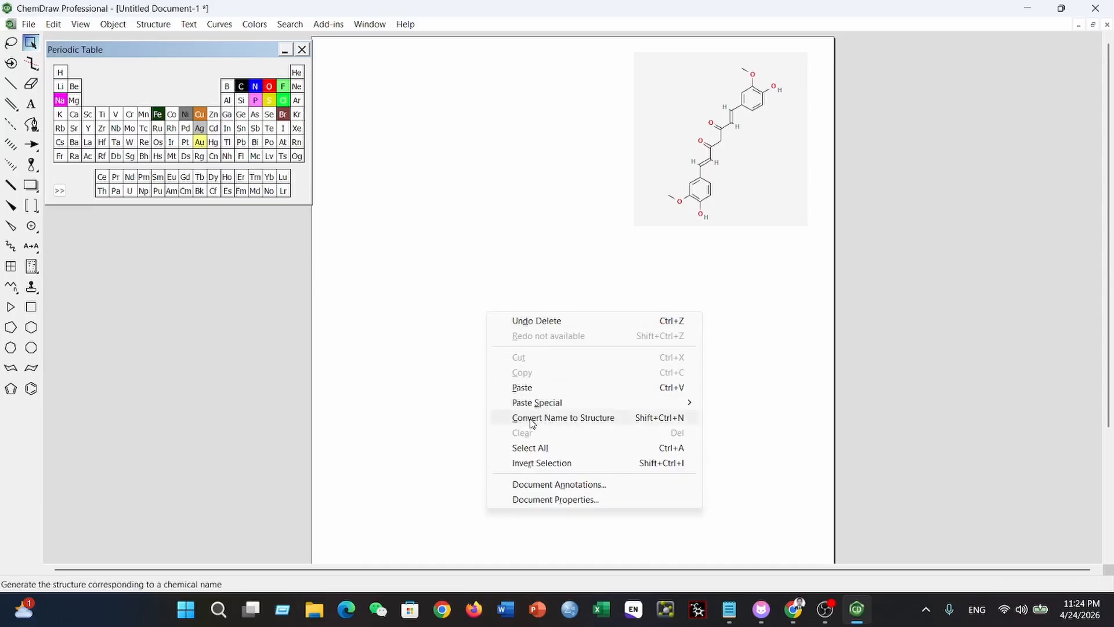
click(579, 420)
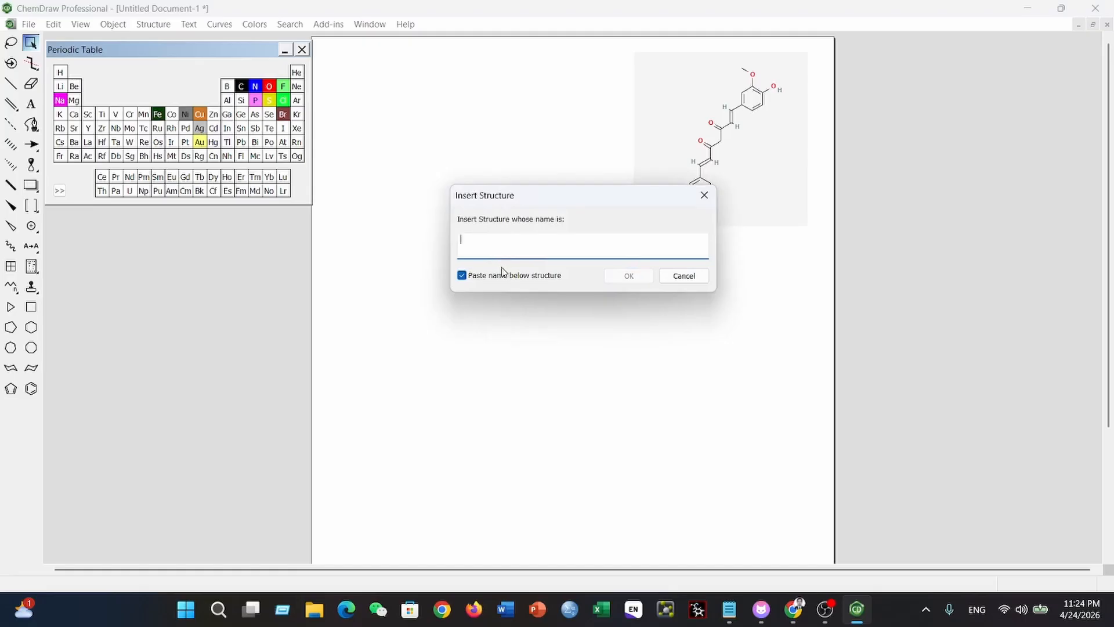
text(Curcumin)
- Switch to PubChem's Curcumin compound page in the browser and copy the compound title Curcumin
click(793, 609)
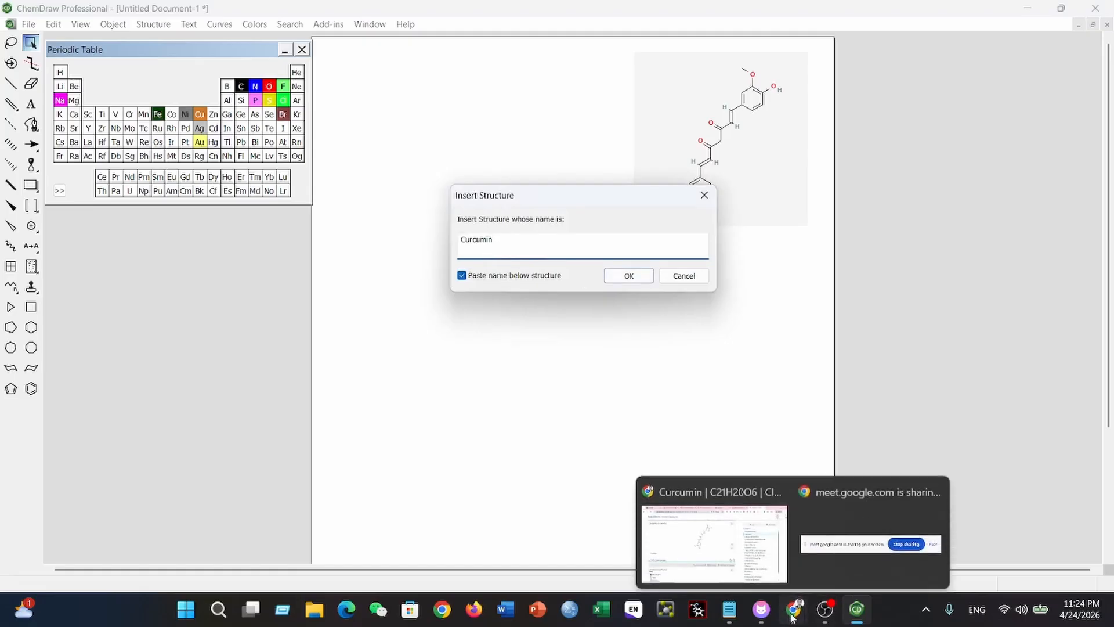
click(697, 550)
scroll(306, 304, up, 15)
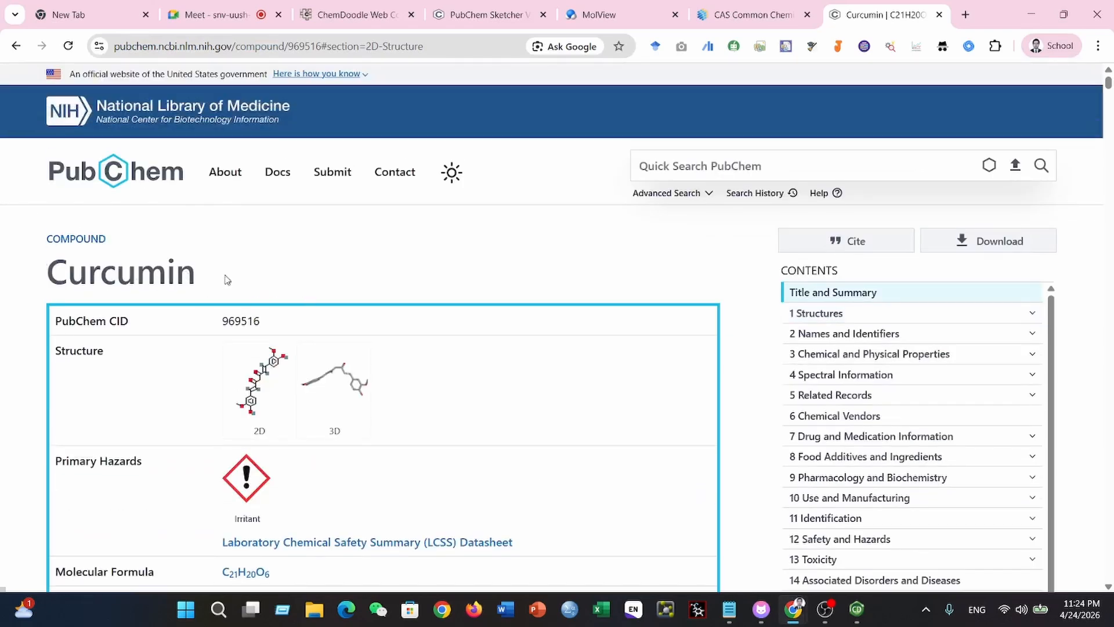
double_click(223, 277)
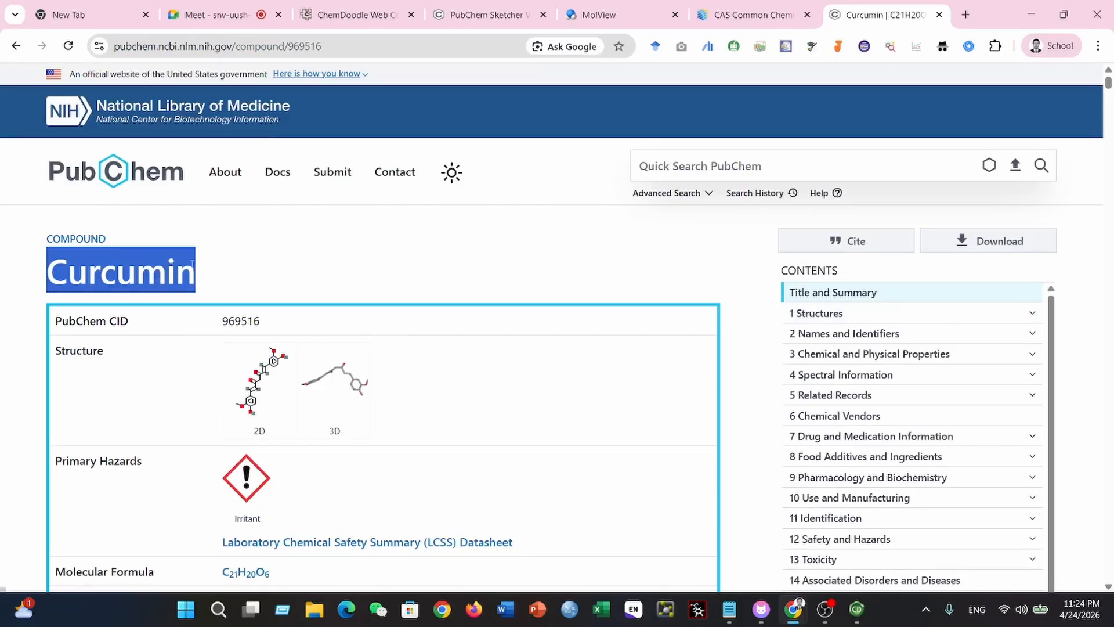
right_click(150, 267)
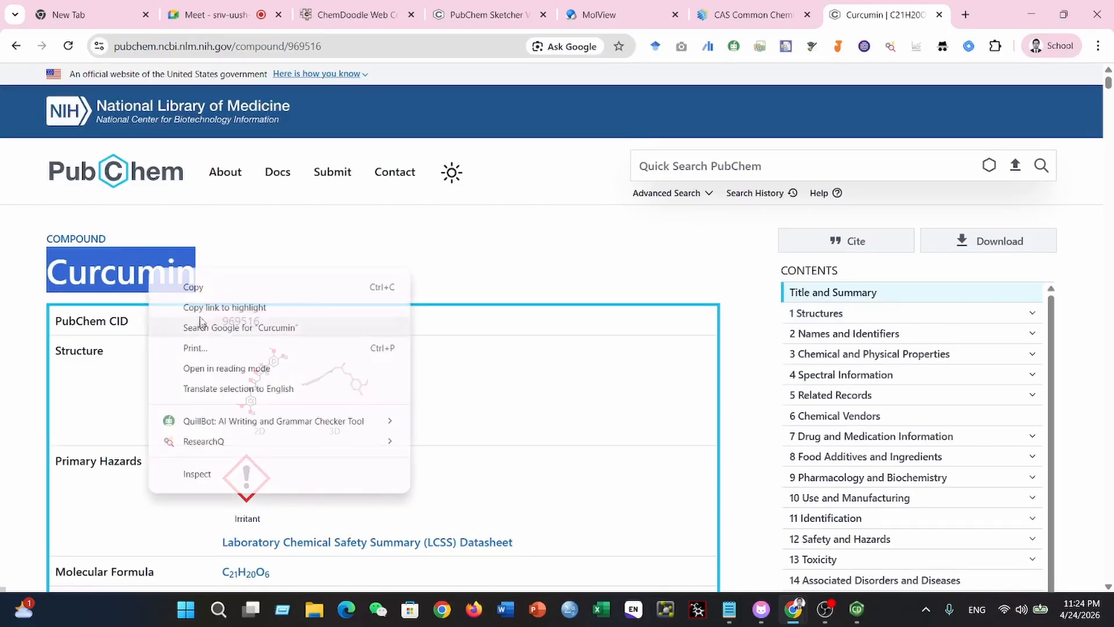
click(192, 286)
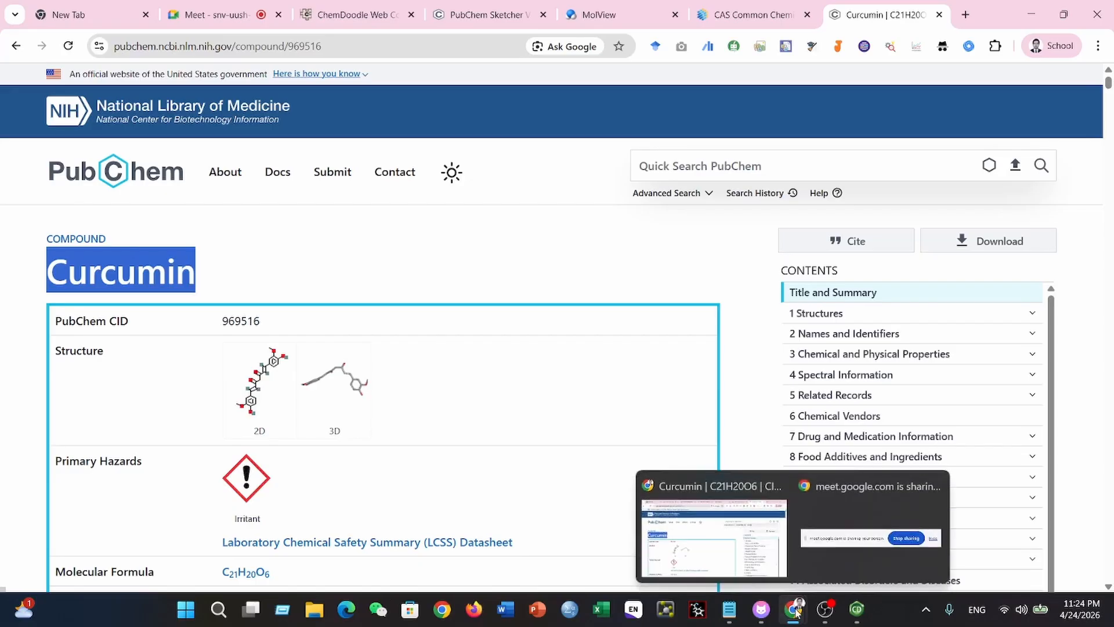
- Back in ChemDraw, replace the structure name with the copied Curcumin and insert the structure with its name below
click(856, 609)
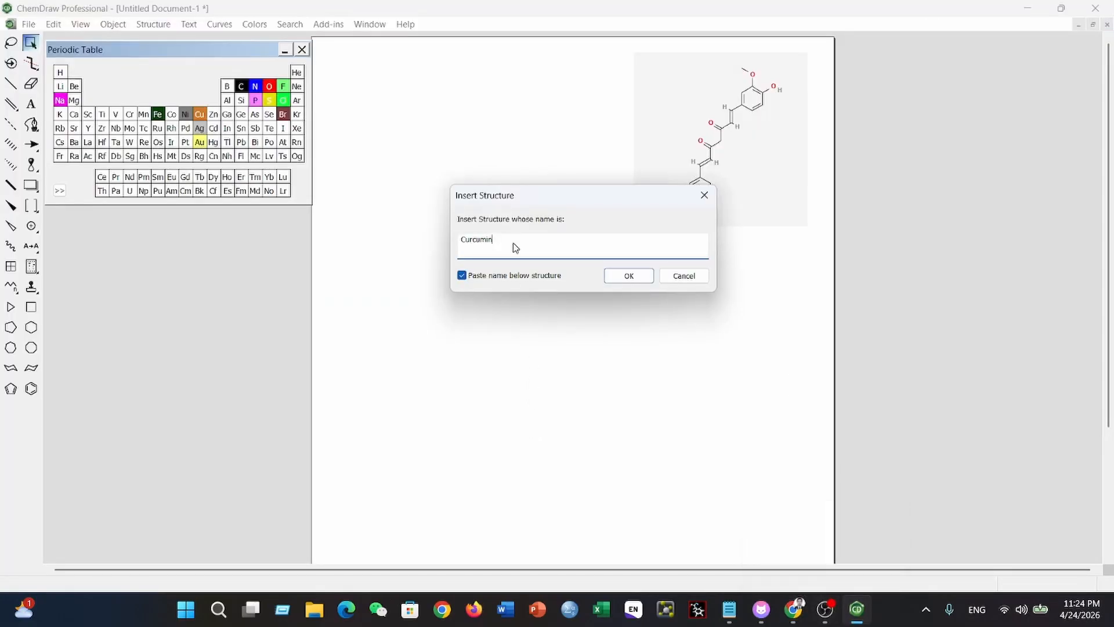
key(BackSpace)
key(BackSpace)
key(BackSpace)
key(BackSpace)
key(BackSpace)
key(BackSpace)
key(BackSpace)
key(BackSpace)
key(ctrl+v)
click(636, 281)
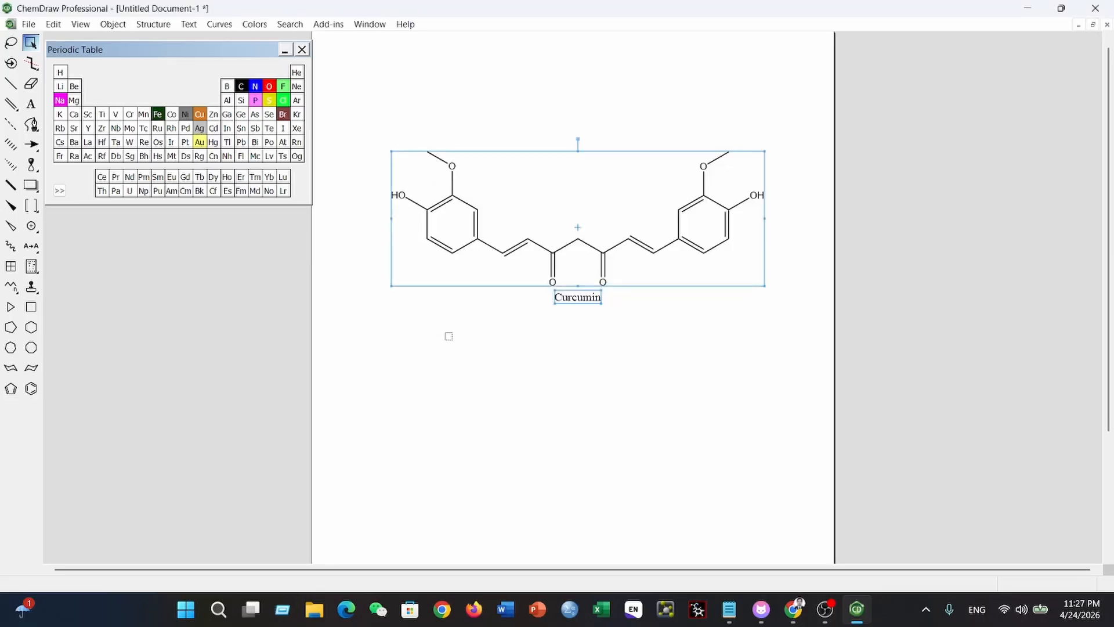
- Move the curcumin structure together with its name label up to the top of the page
click(448, 336)
drag(374, 100, 795, 365)
drag(674, 246, 672, 161)
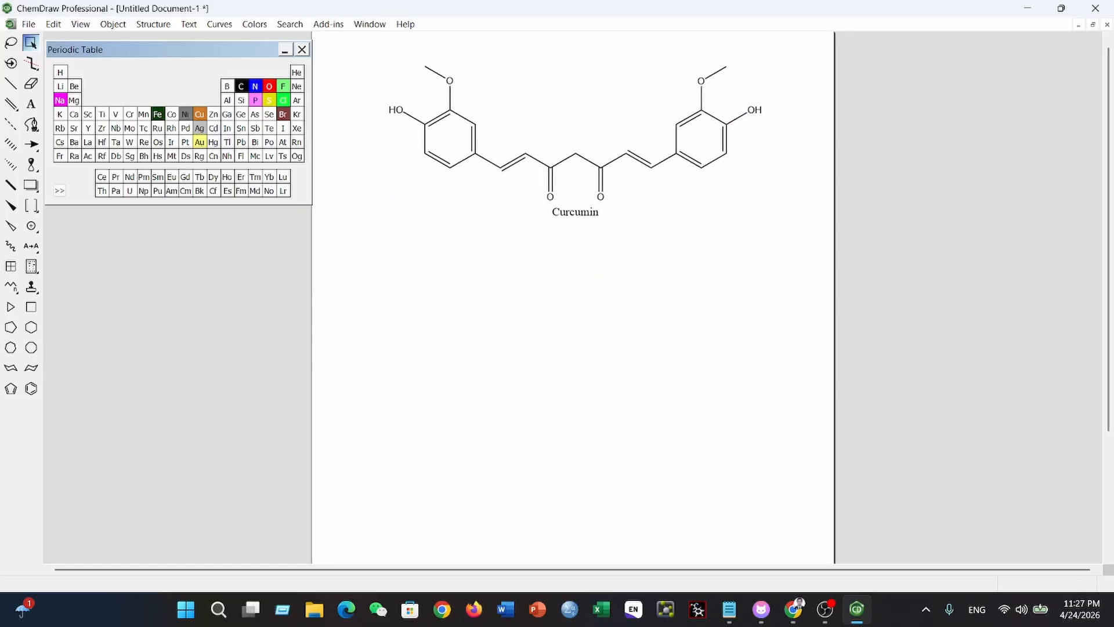
click(571, 269)
right_click(611, 330)
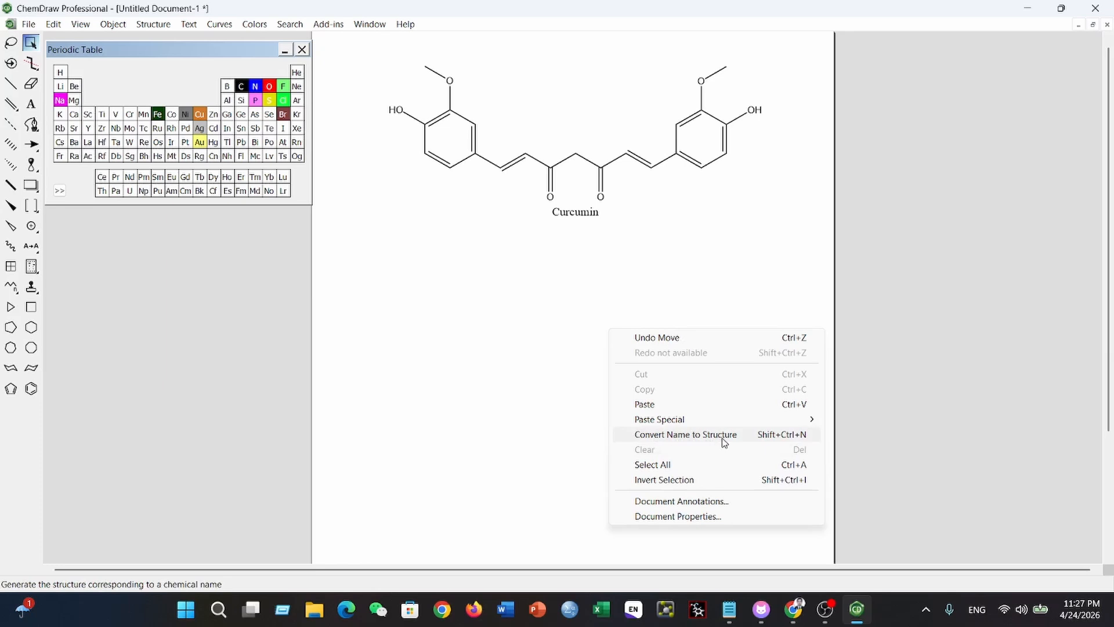
click(586, 308)
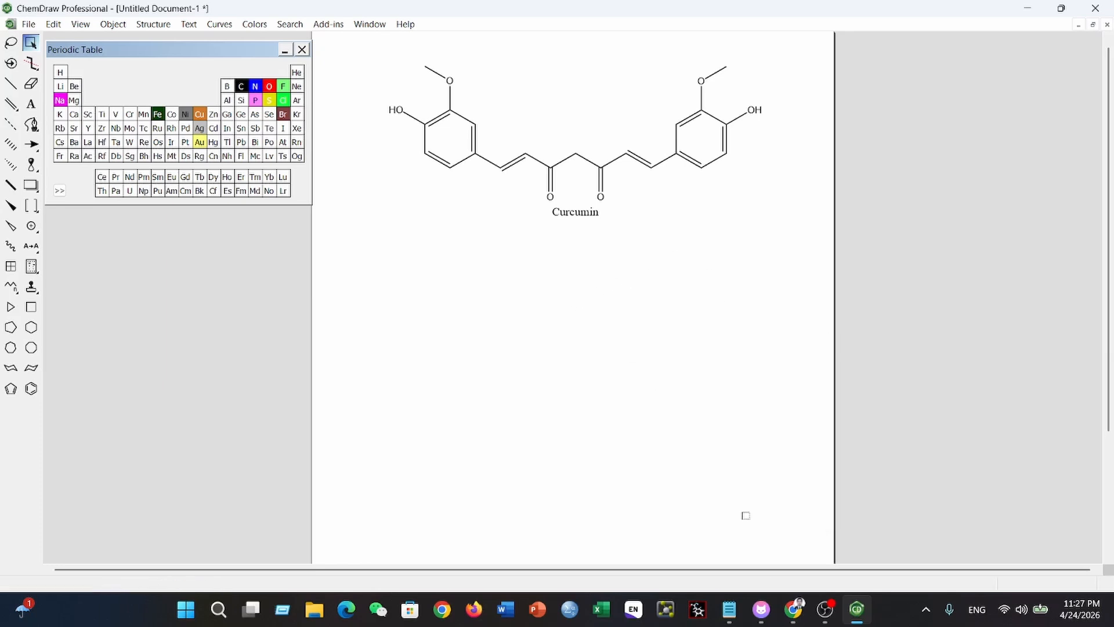
- Switch to PubChem, go back to the curcumin search results and copy the best compound match's SMILES string
mouse_move(781, 610)
click(742, 556)
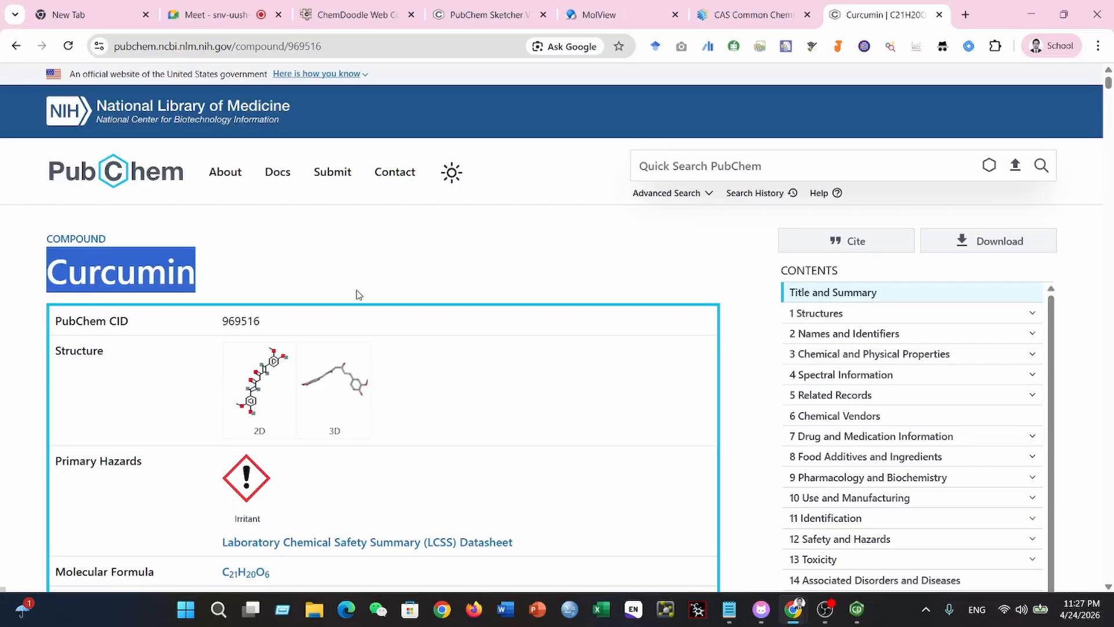
scroll(362, 302, down, 2)
scroll(362, 302, up, 2)
scroll(360, 303, down, 12)
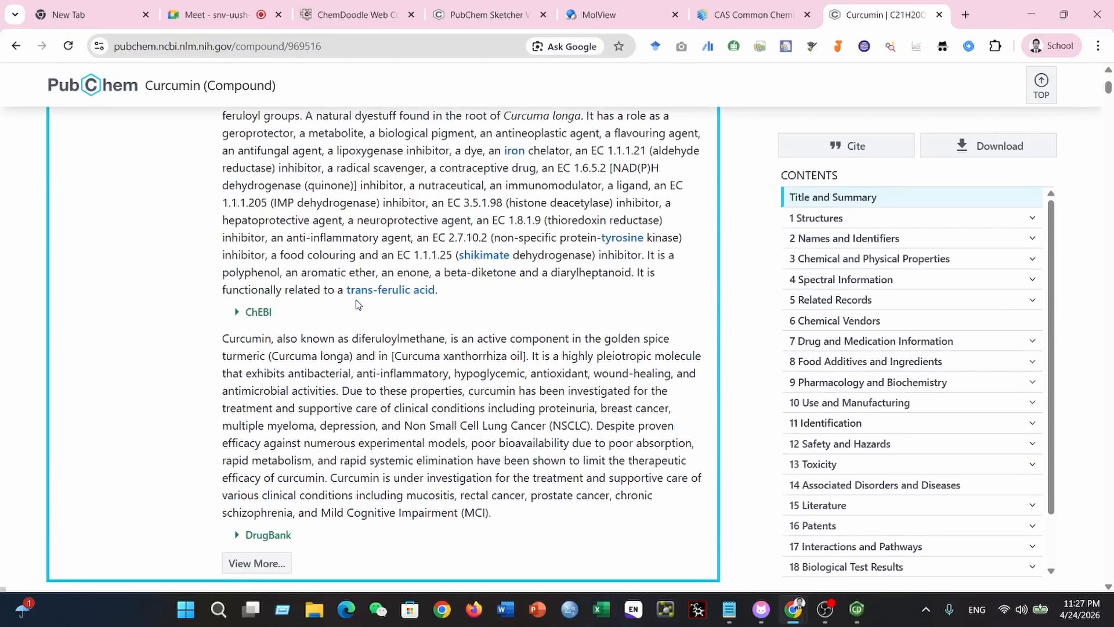
scroll(355, 304, up, 4)
scroll(358, 305, up, 1)
scroll(356, 304, down, 7)
scroll(356, 304, up, 13)
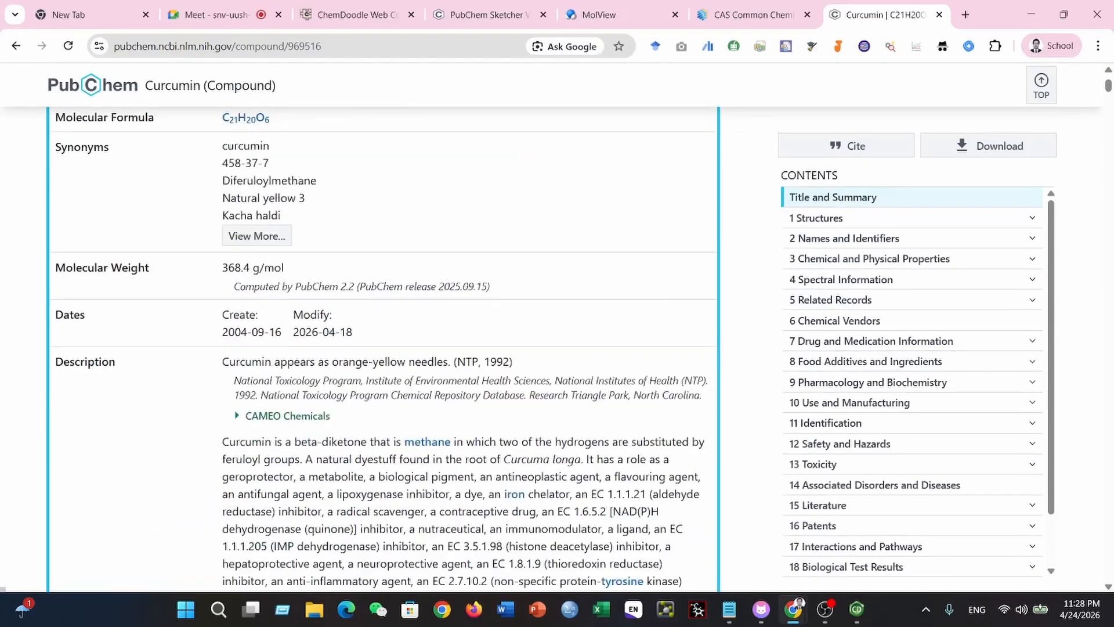
click(24, 48)
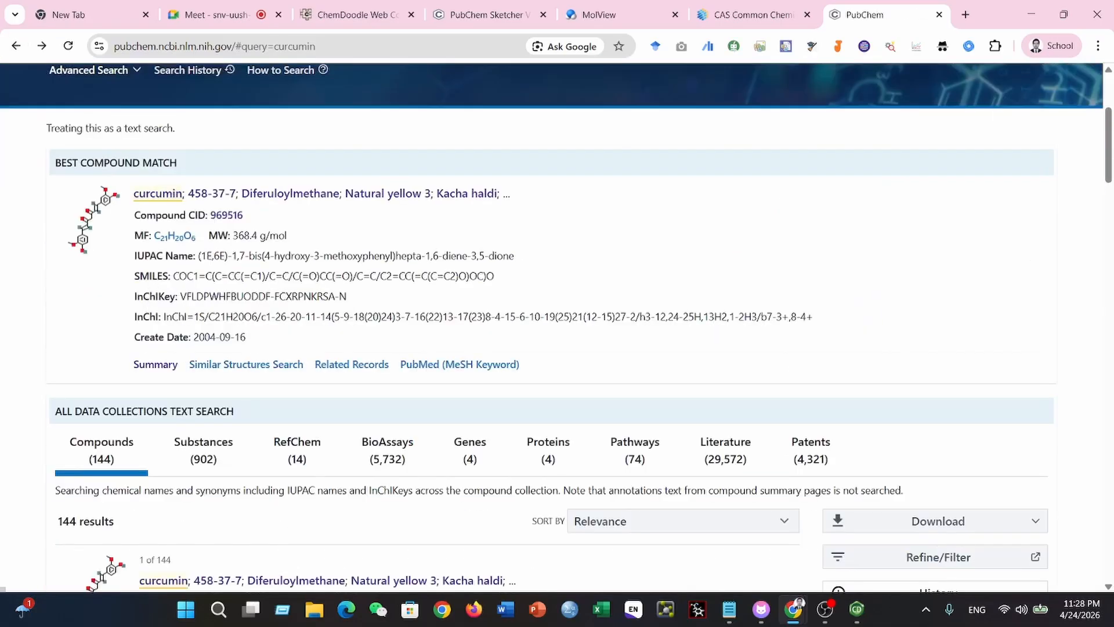
drag(173, 276, 506, 281)
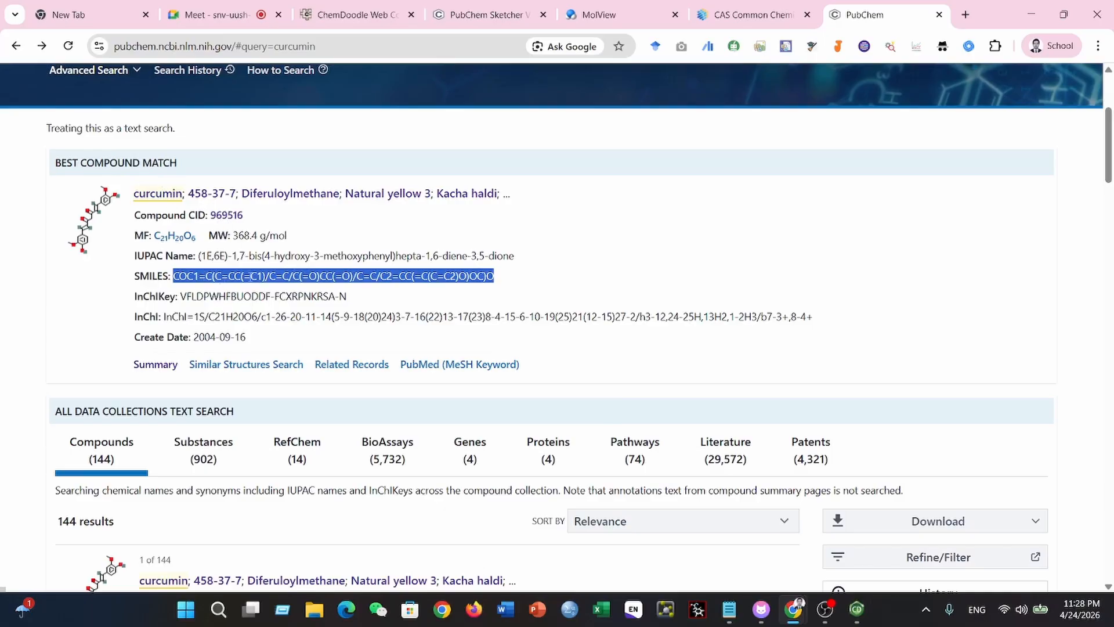
- Return to ChemDraw and paste the copied string as a SMILES structure in the empty area below the named curcumin structure
click(856, 608)
right_click(441, 312)
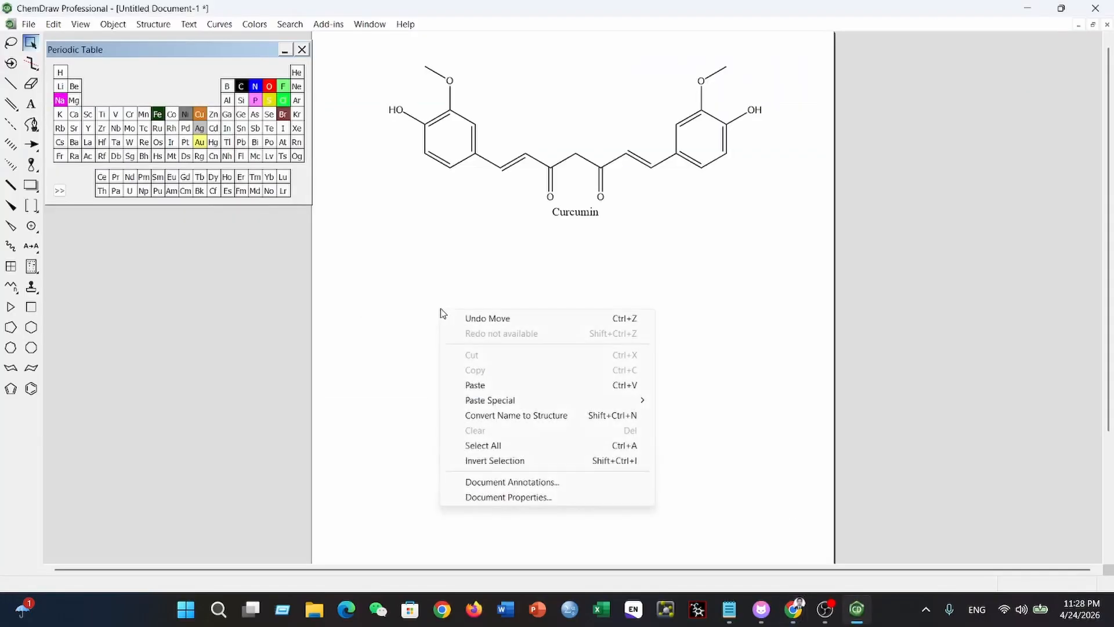
mouse_move(486, 404)
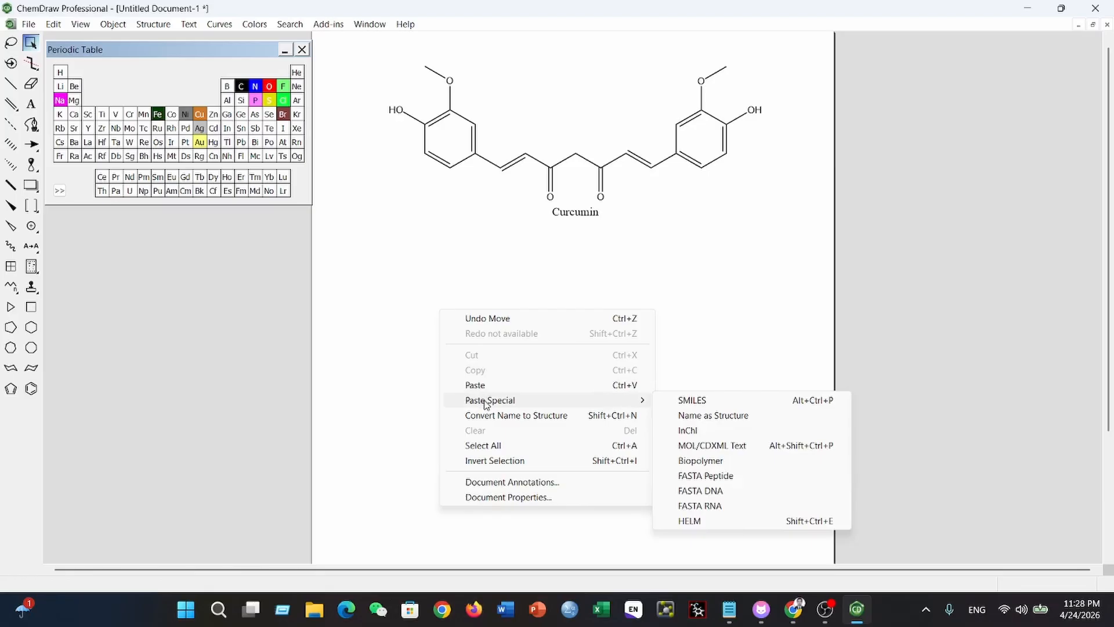
click(690, 401)
click(590, 320)
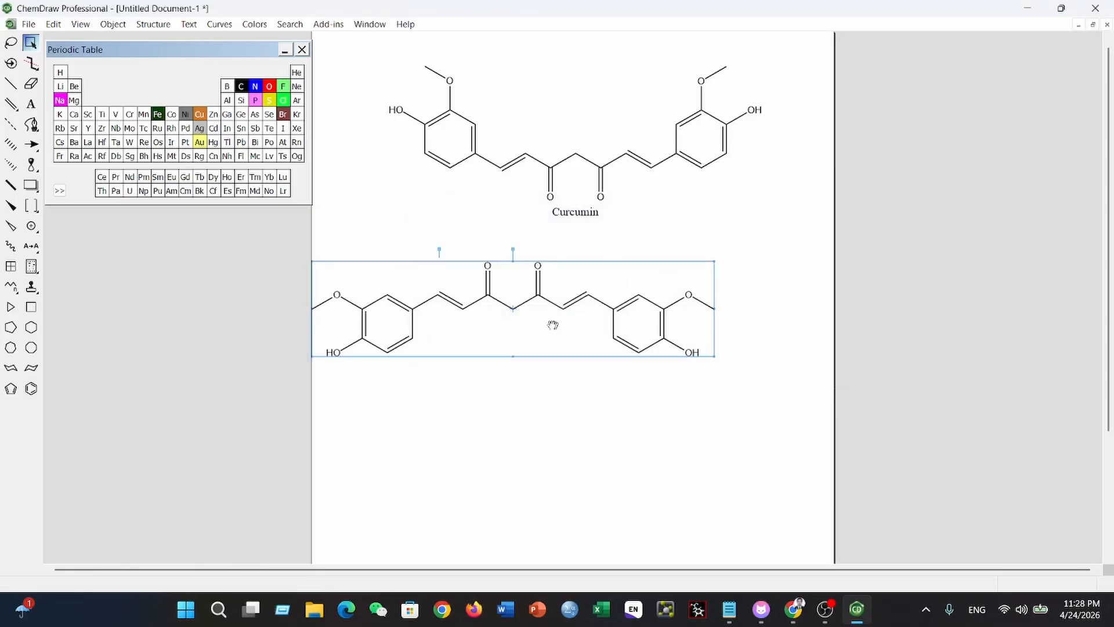
- Align the pasted structure beneath the named curcumin and rotate it until its two C=O groups point downward
drag(551, 322, 613, 337)
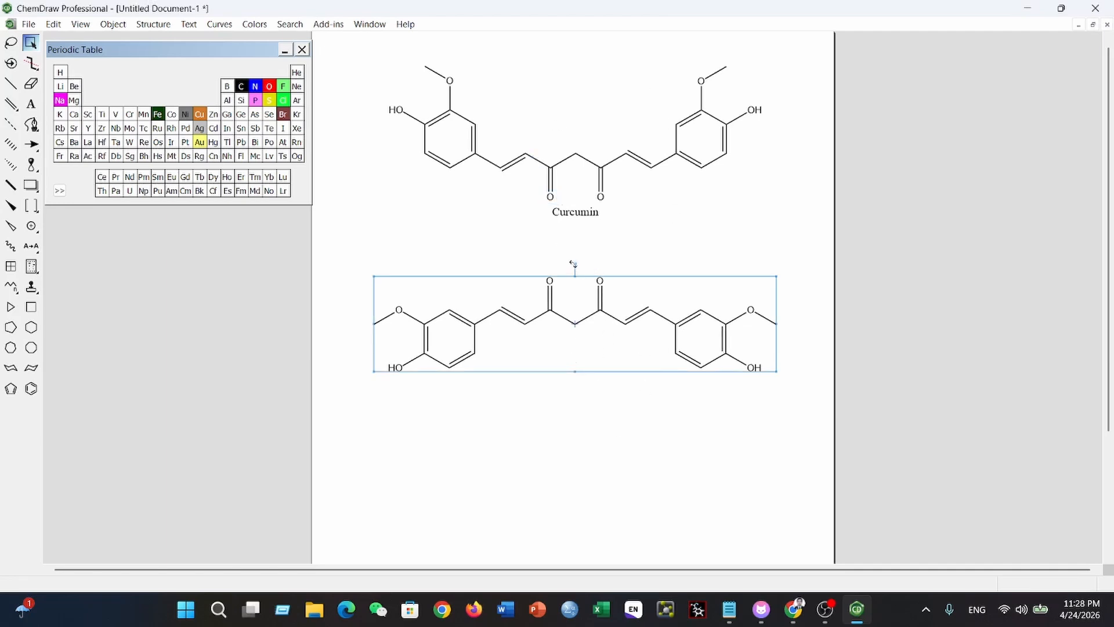
drag(572, 264, 462, 435)
click(467, 432)
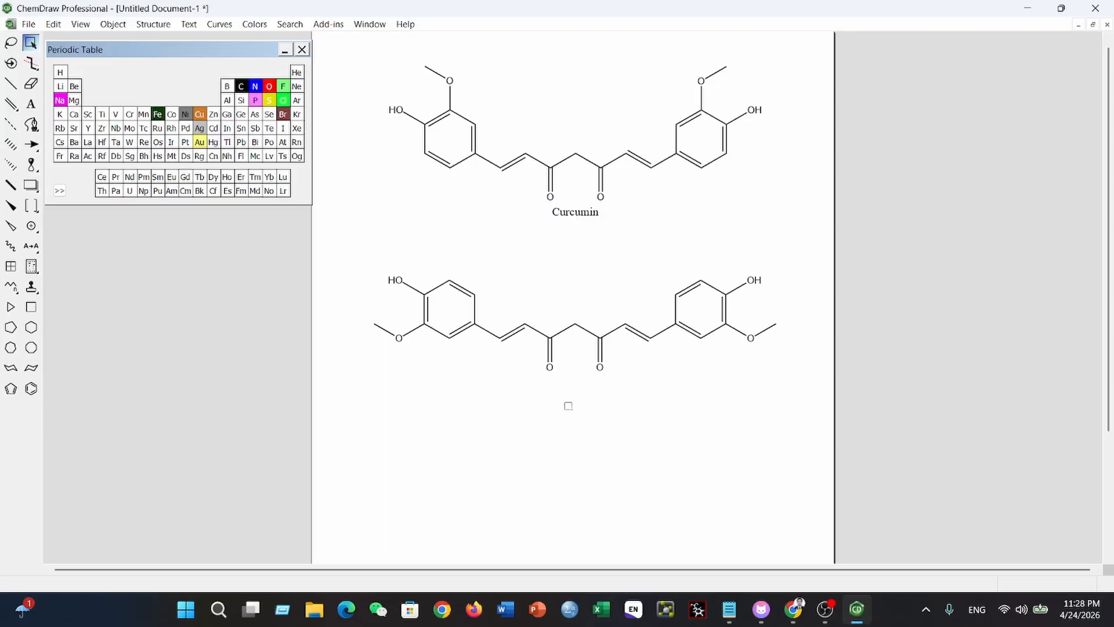
- Select both curcumin structures and the name label and cut them from the page
drag(363, 42, 811, 243)
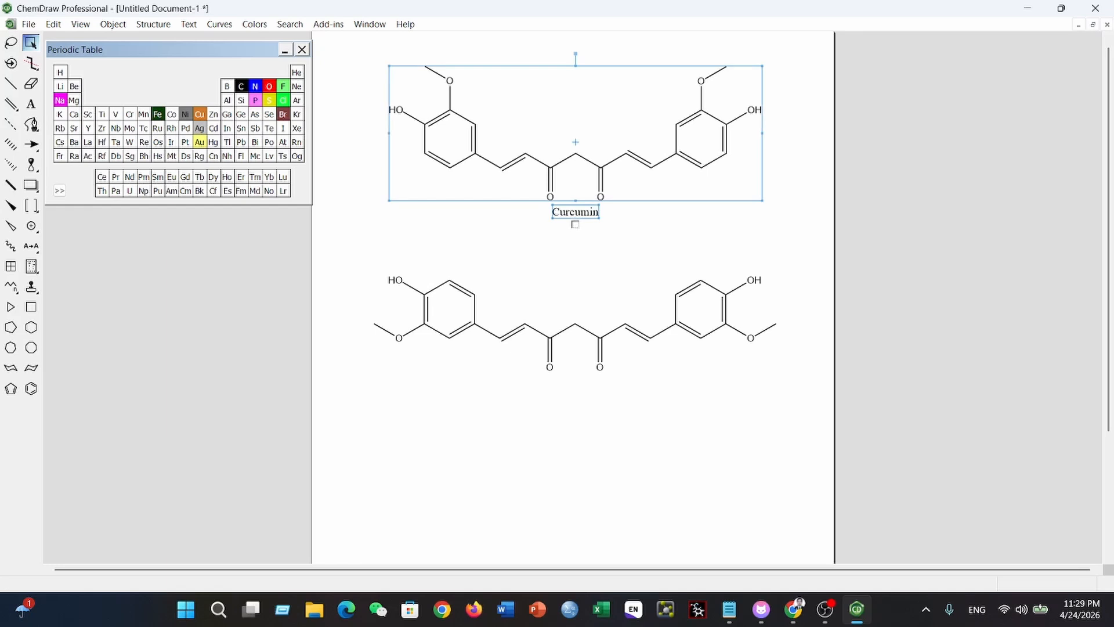
drag(368, 244, 790, 426)
key(ctrl+a)
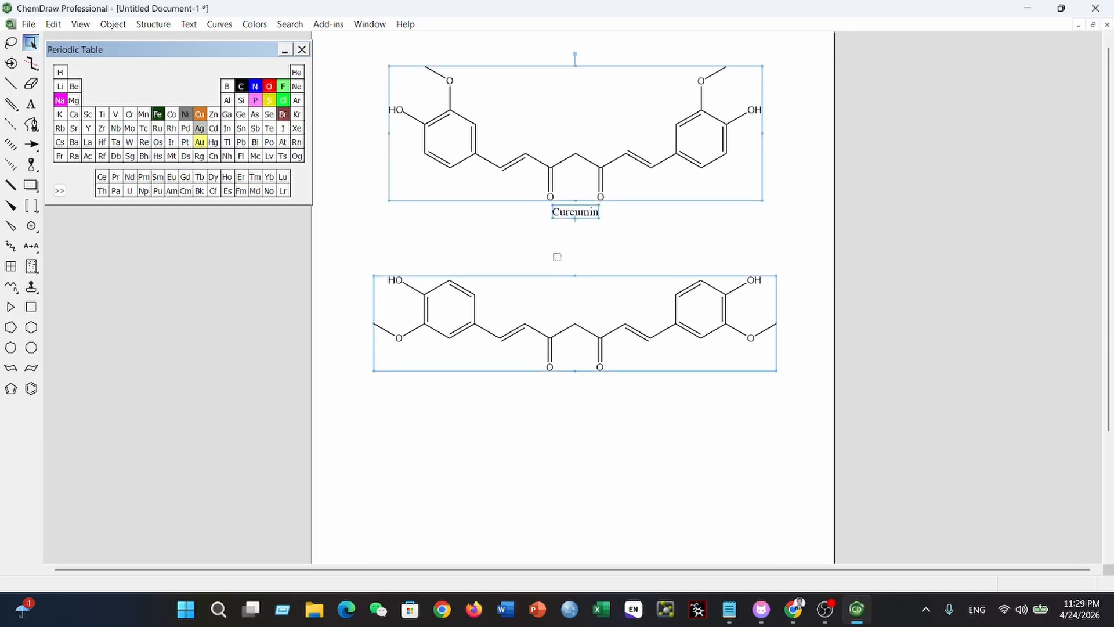
key(ctrl+x)
- Switch to PubChem in the browser and search for Berberine
key(alt+Tab)
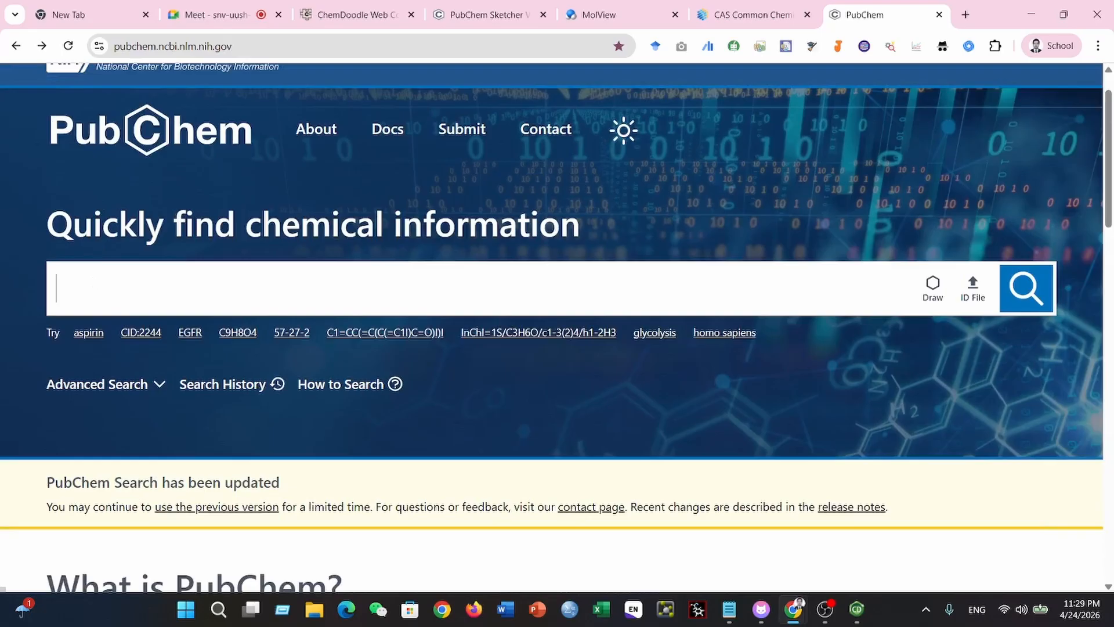
text(Berberine)
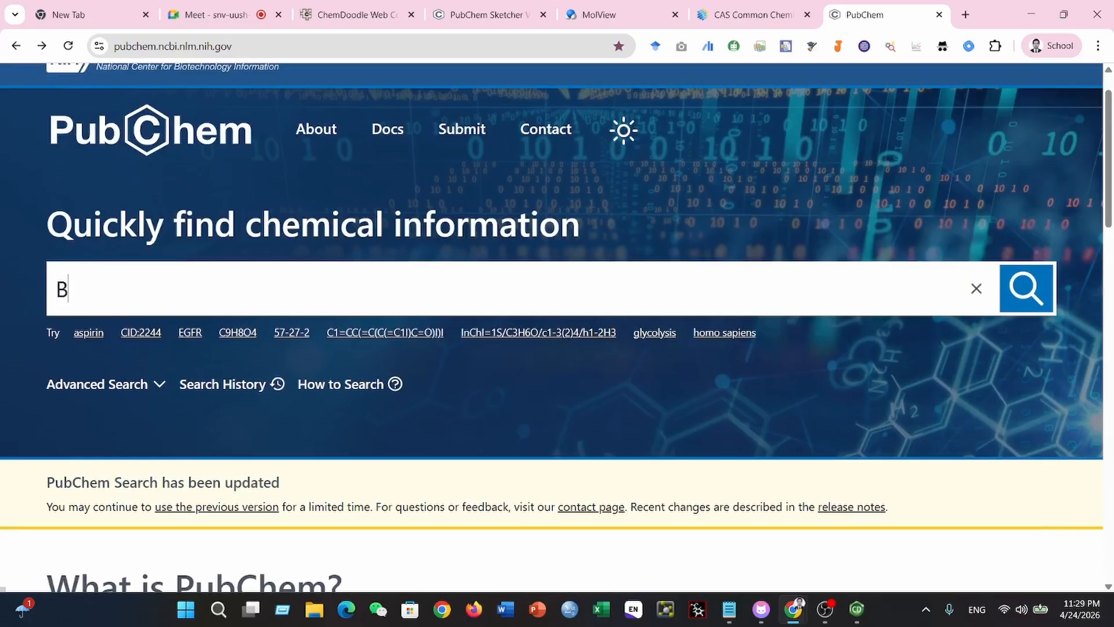
key(Return)
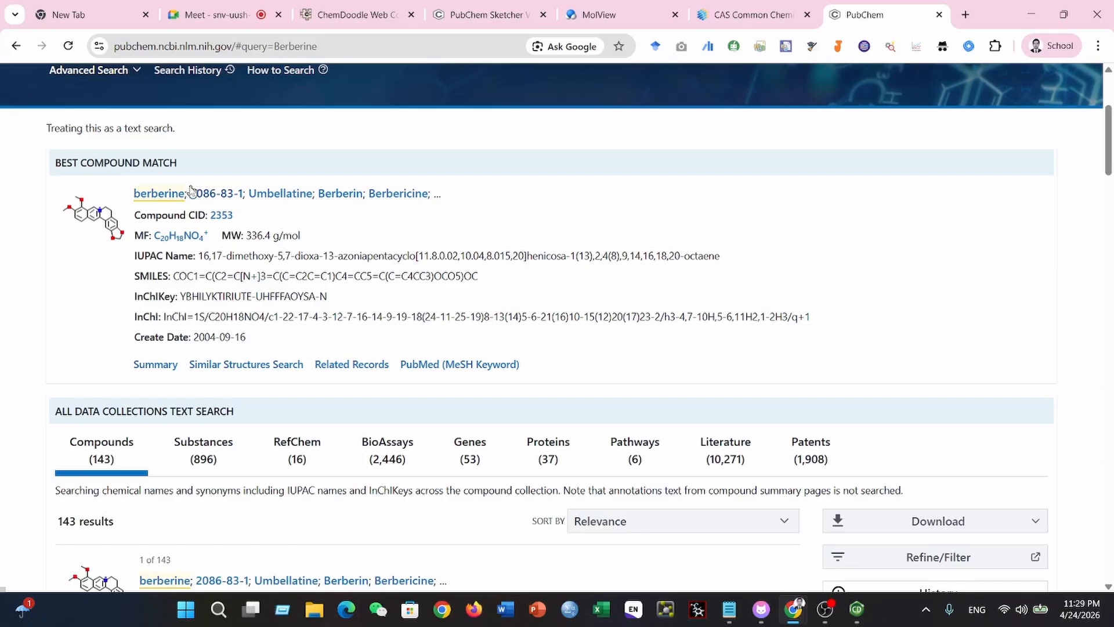
- Open the best-match berberine compound page and copy its title Berberine
click(172, 197)
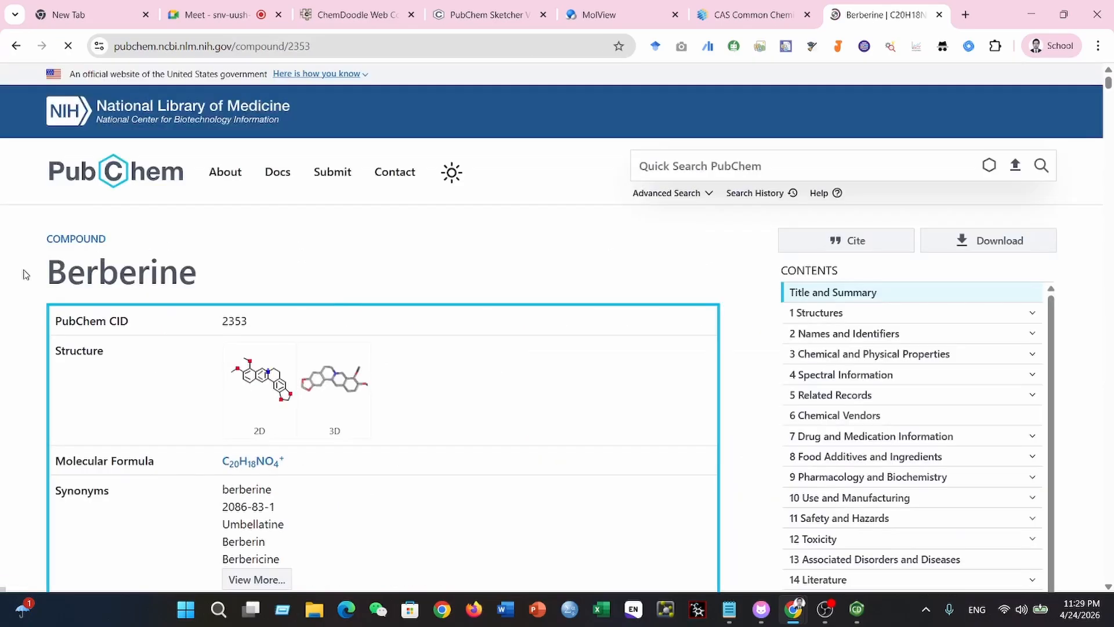
drag(27, 272, 196, 270)
right_click(164, 266)
click(214, 276)
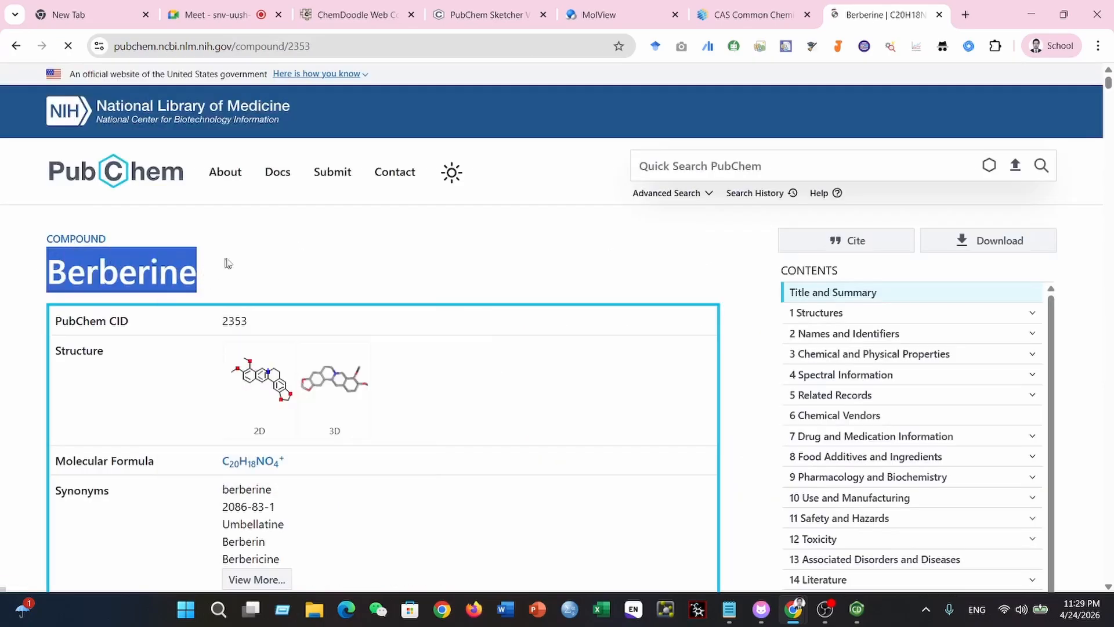
- Back in ChemDraw, convert the name Berberine to a structure with its name below and place it near the page's top
mouse_move(860, 620)
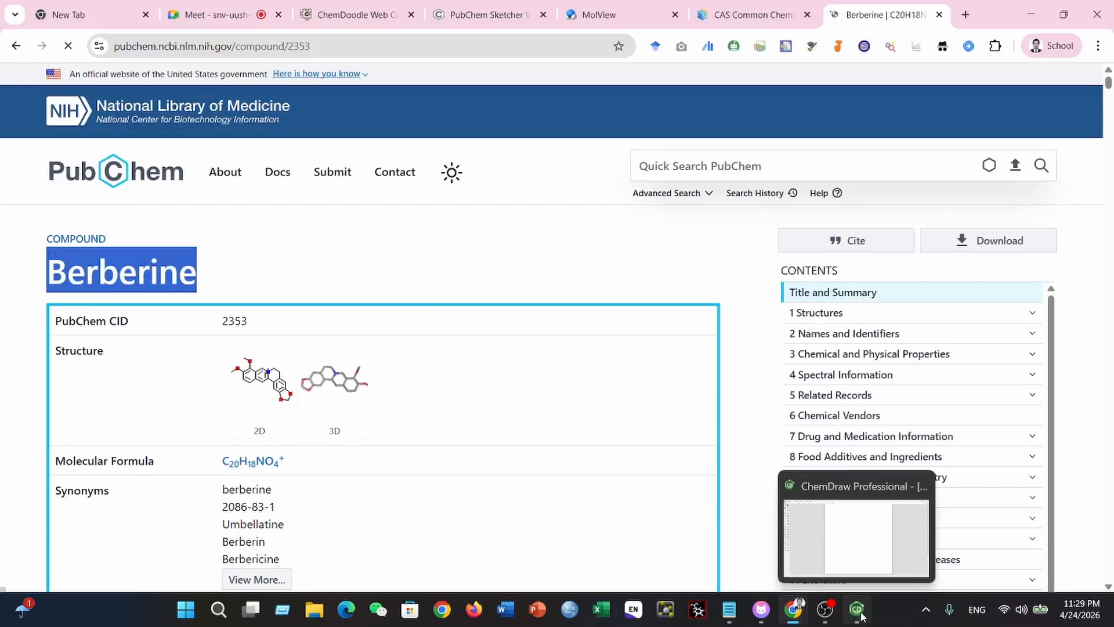
click(858, 551)
right_click(467, 137)
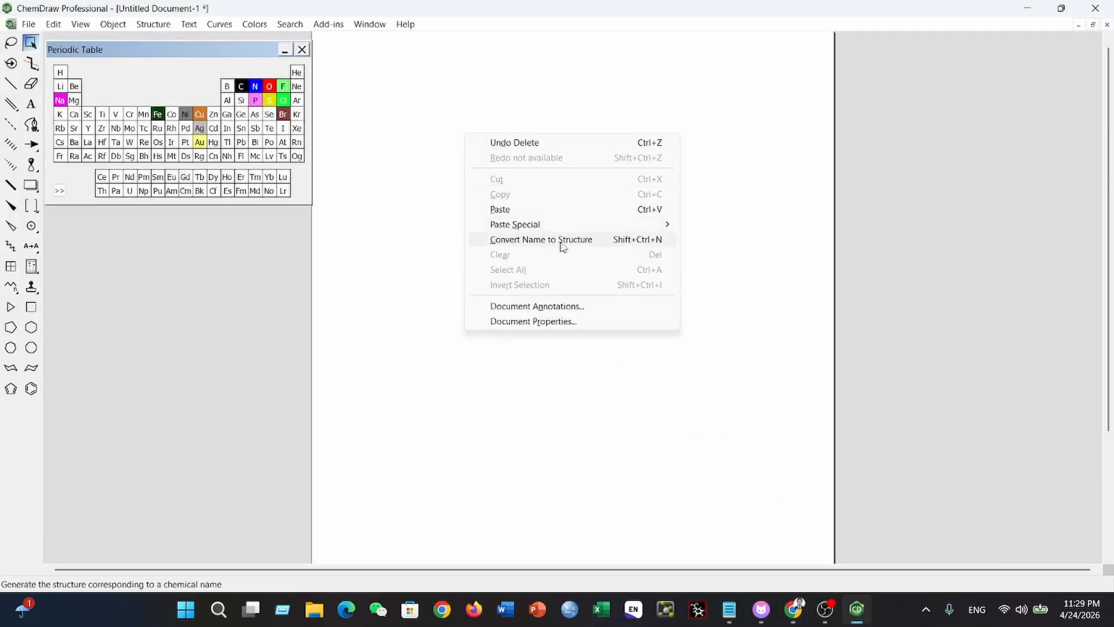
click(621, 242)
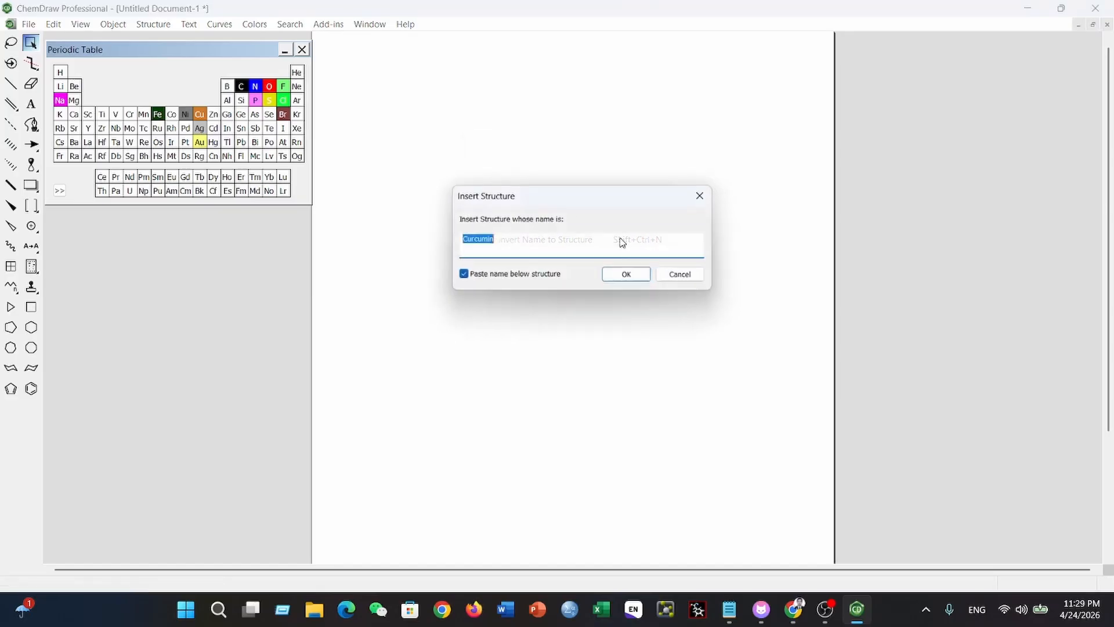
click(617, 278)
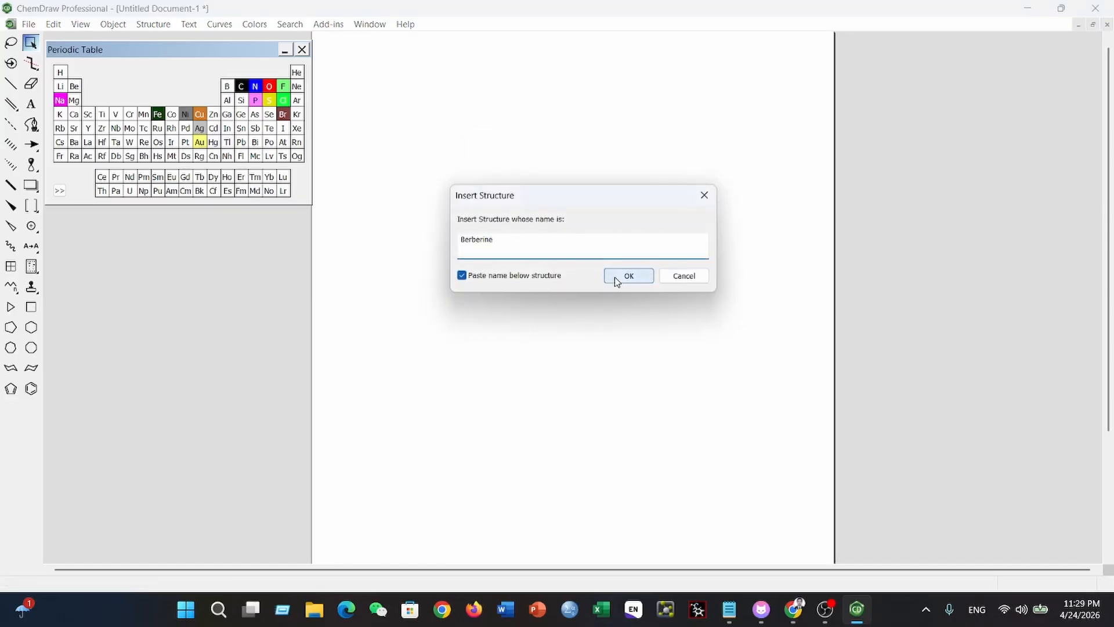
drag(556, 146, 621, 175)
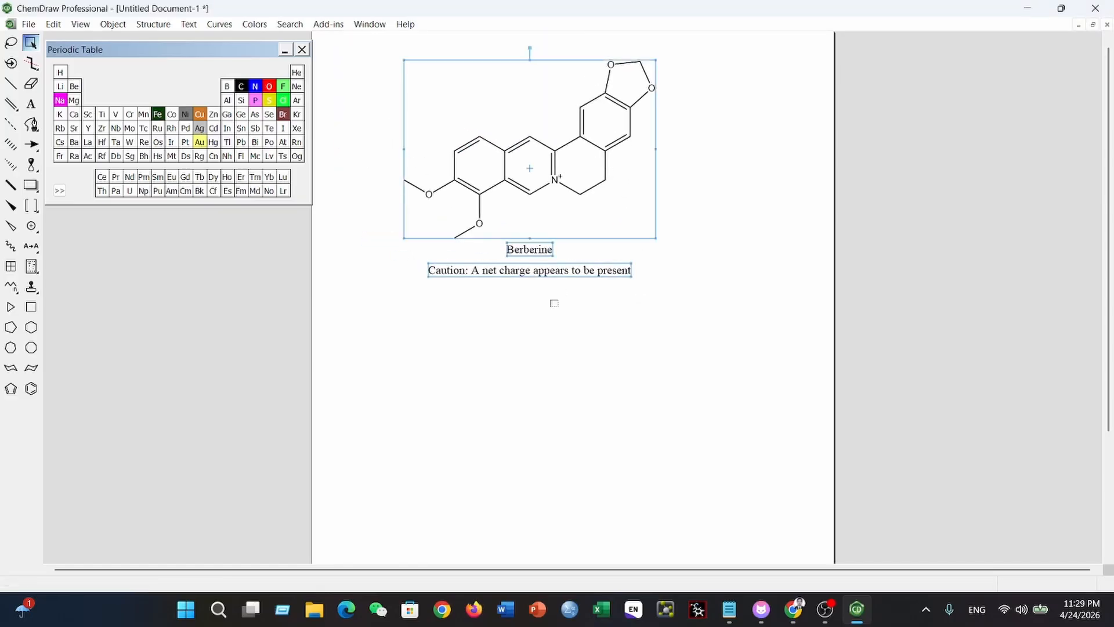
- Delete the net-charge caution text beneath the Berberine label, keeping the structure and its name
click(537, 278)
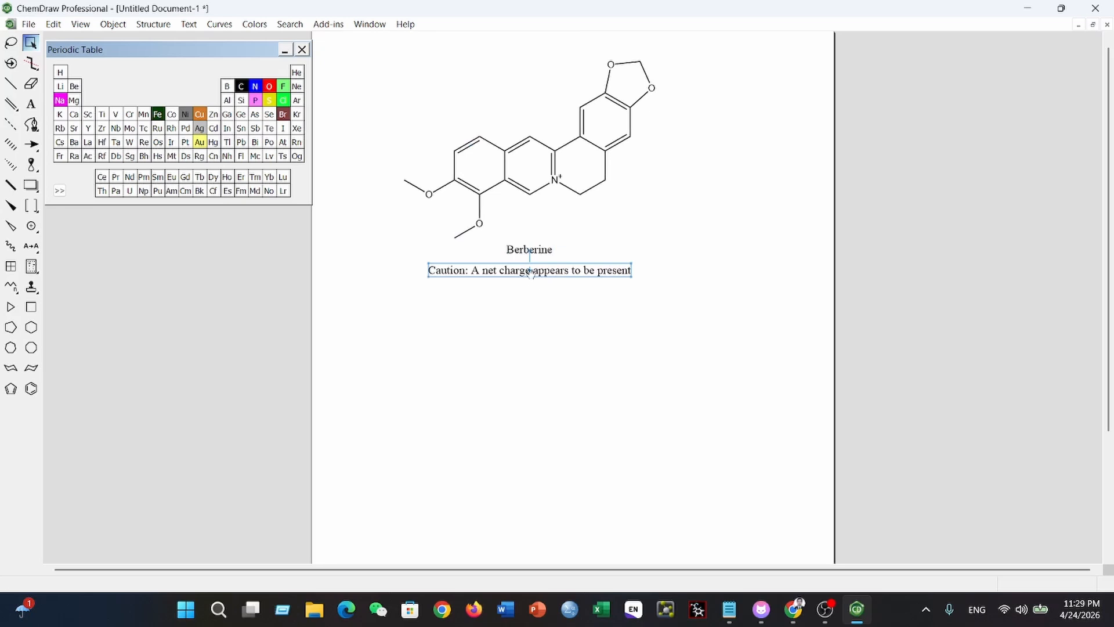
key(Delete)
drag(390, 46, 811, 345)
click(628, 298)
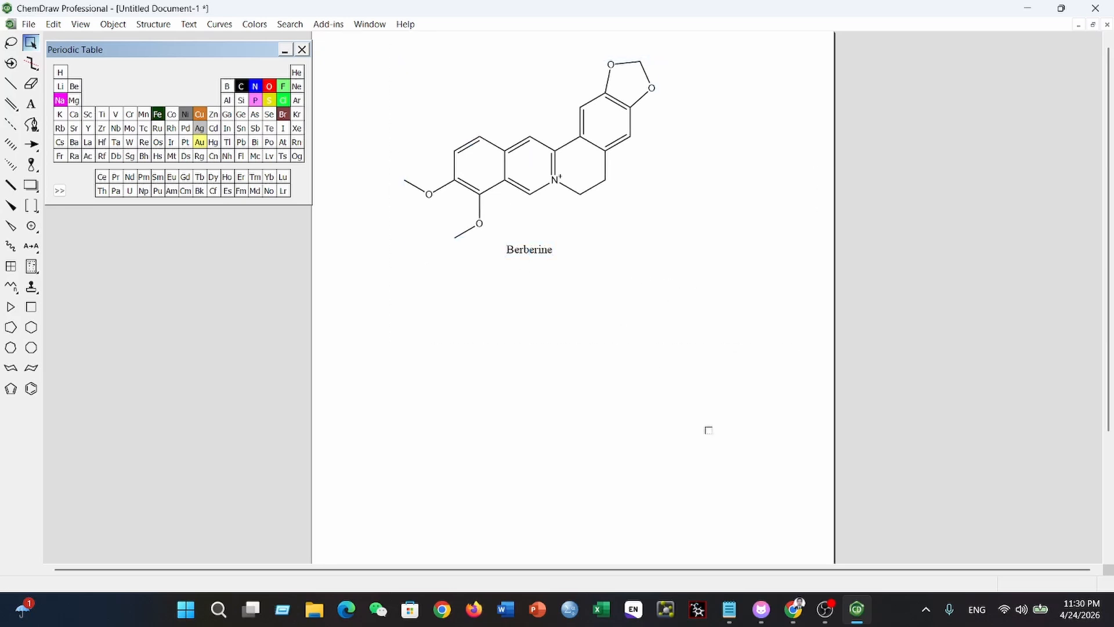
- Switch to PubChem in the browser, return to the Berberine search results, and copy the best match's SMILES string
click(795, 609)
click(748, 542)
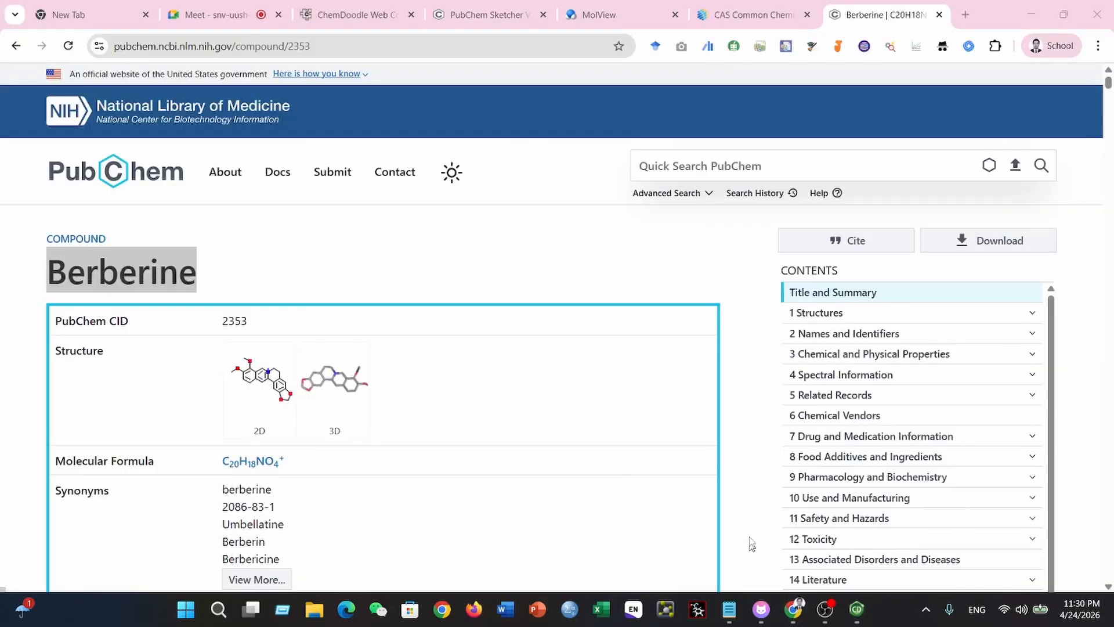
scroll(461, 316, down, 5)
scroll(461, 316, up, 5)
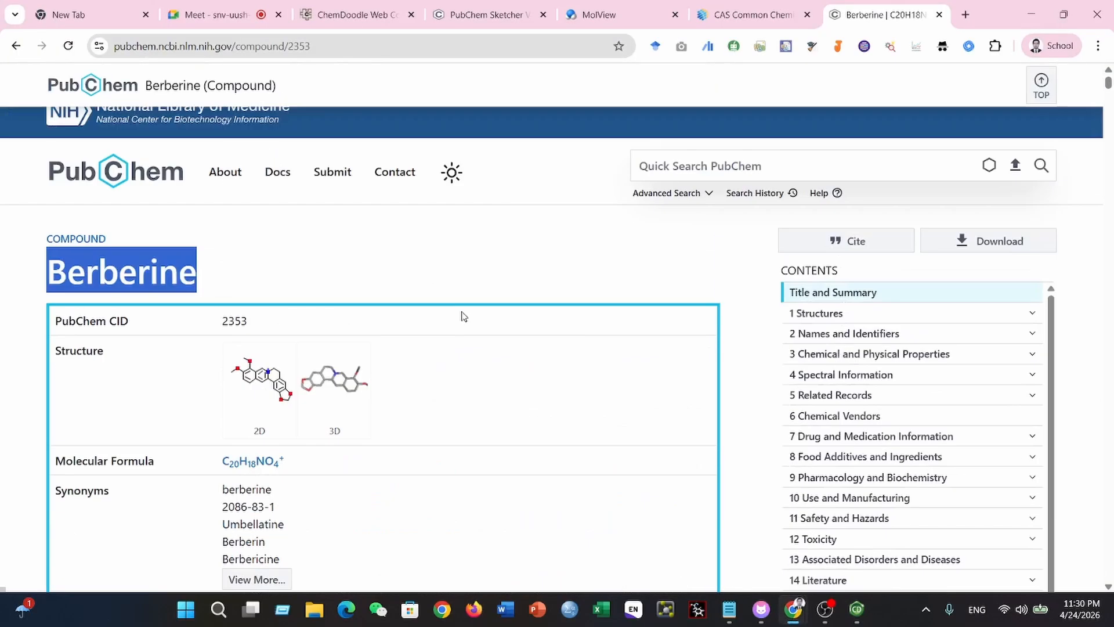
click(15, 46)
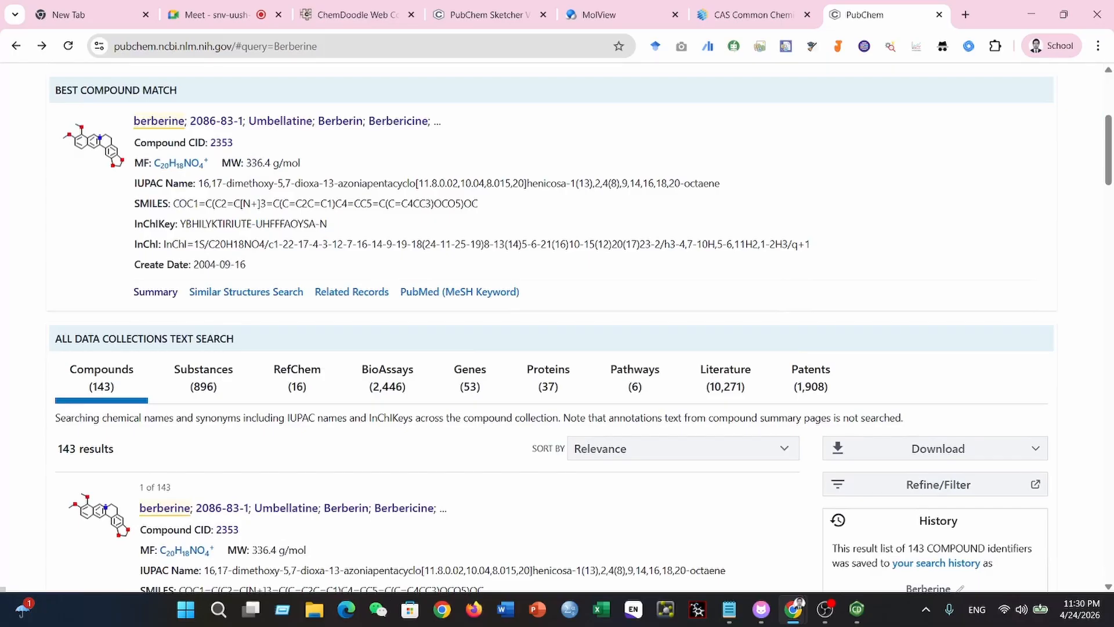
drag(173, 203, 478, 204)
right_click(457, 203)
click(503, 222)
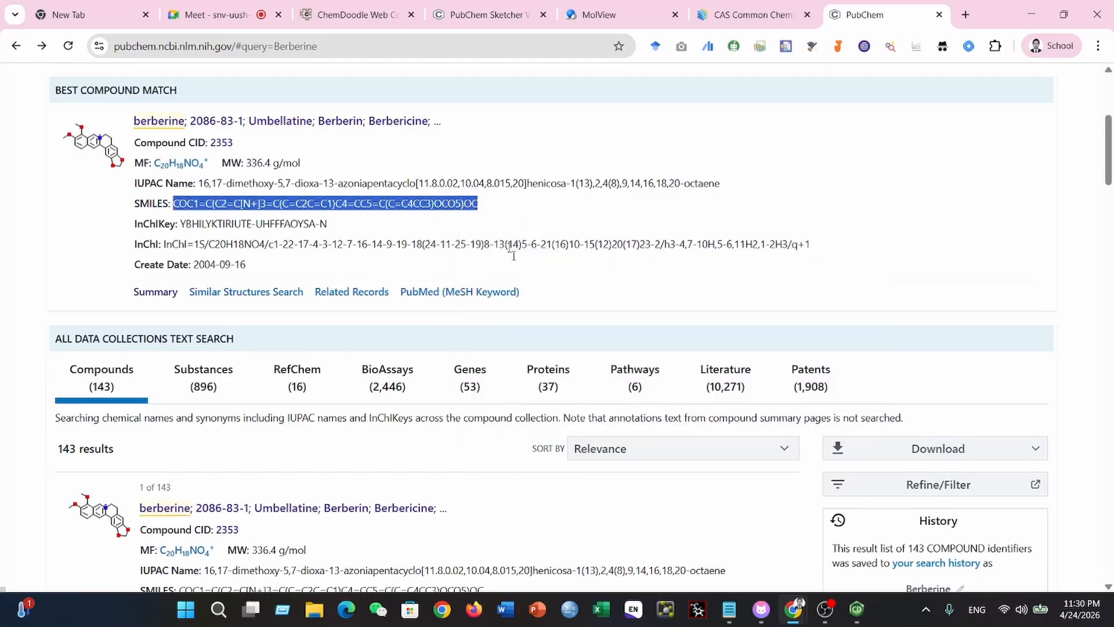
- Back in ChemDraw, paste the copied SMILES string as a structure and place it below the Berberine label
key(alt+Tab)
right_click(516, 378)
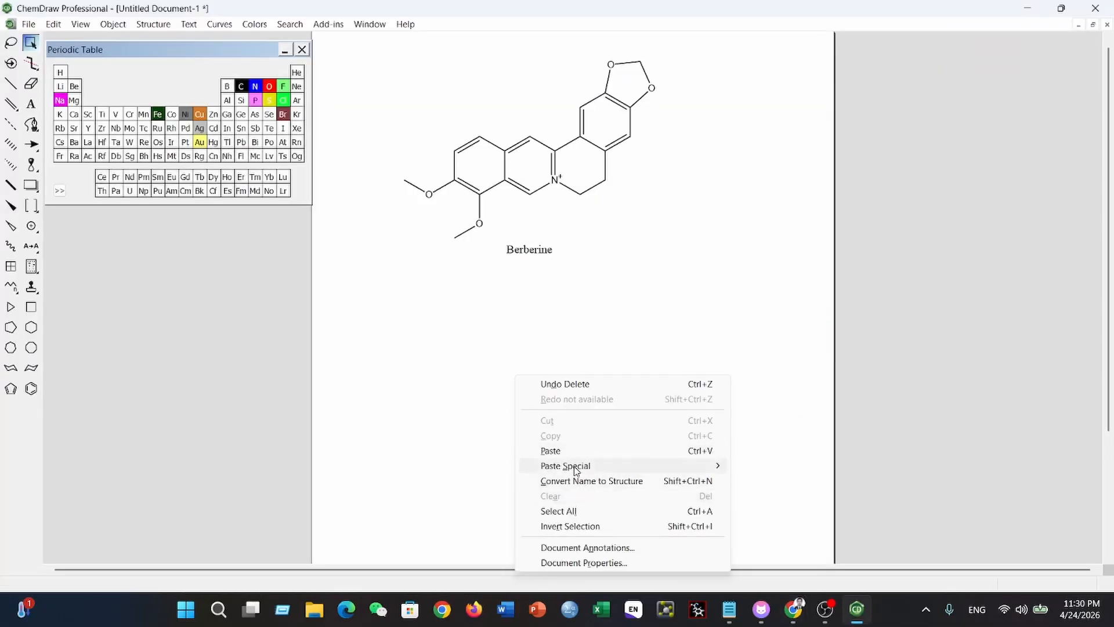
mouse_move(576, 470)
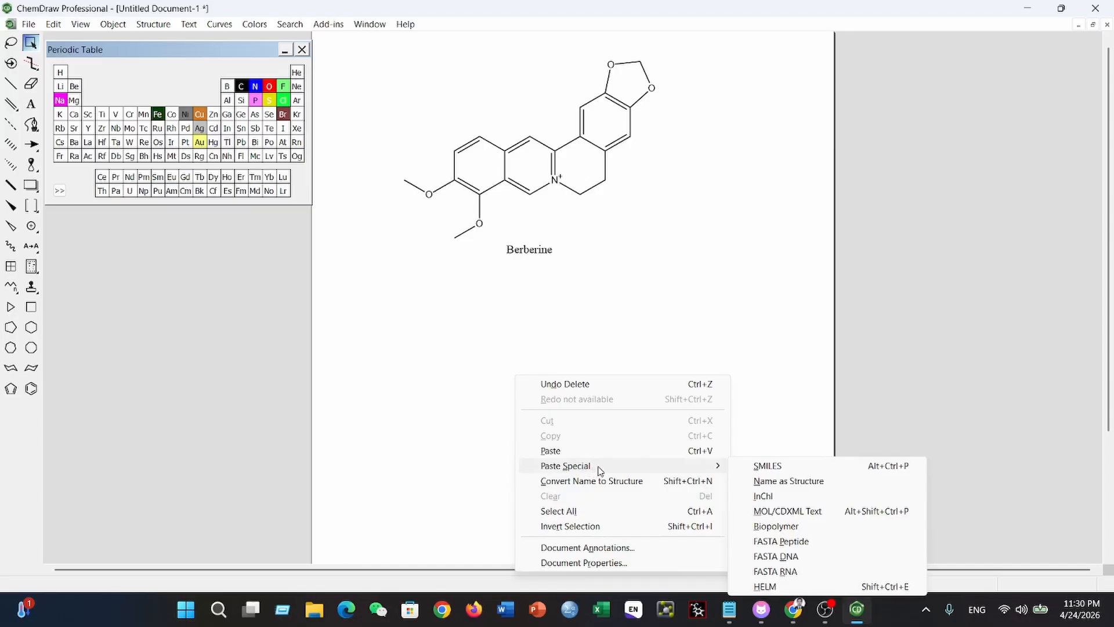
click(778, 470)
drag(535, 373, 554, 401)
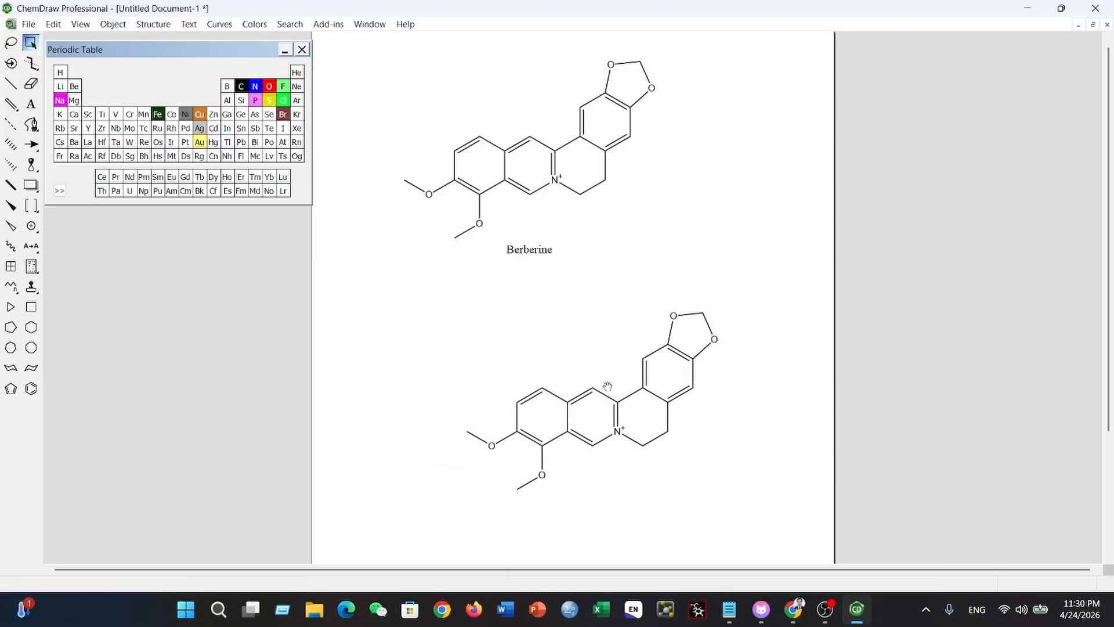
click(764, 361)
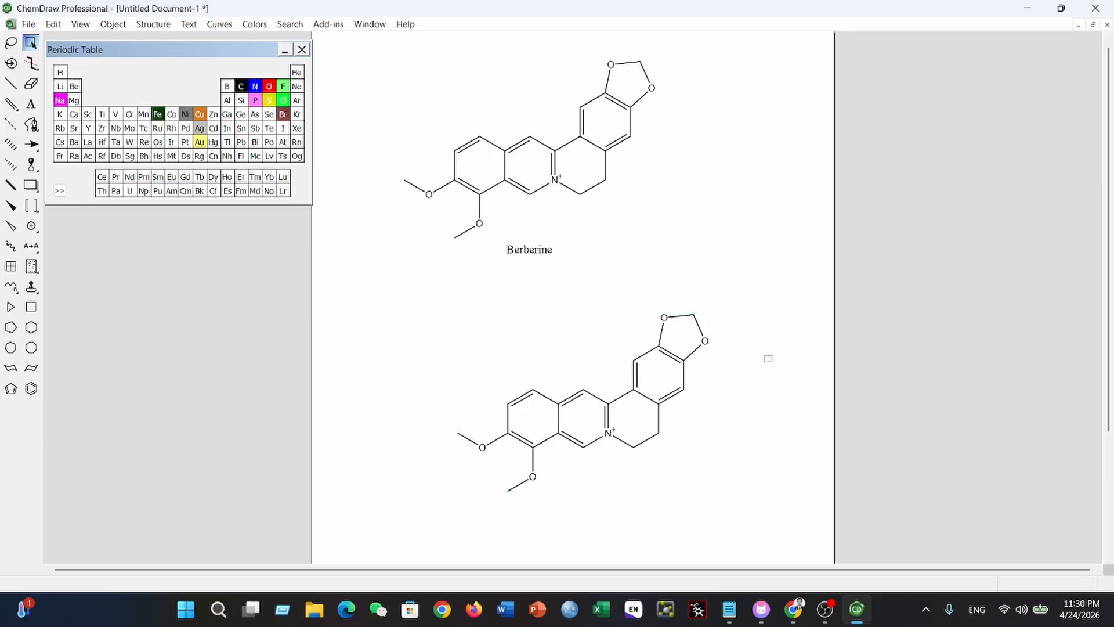
drag(383, 53, 801, 510)
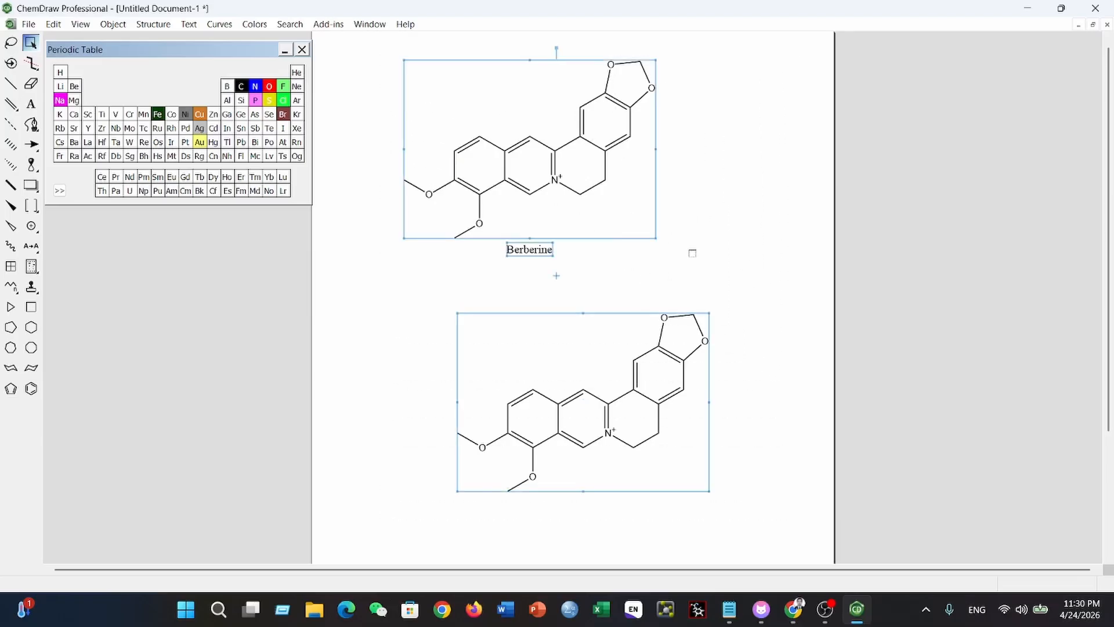
click(739, 235)
drag(331, 54, 777, 495)
drag(360, 46, 790, 528)
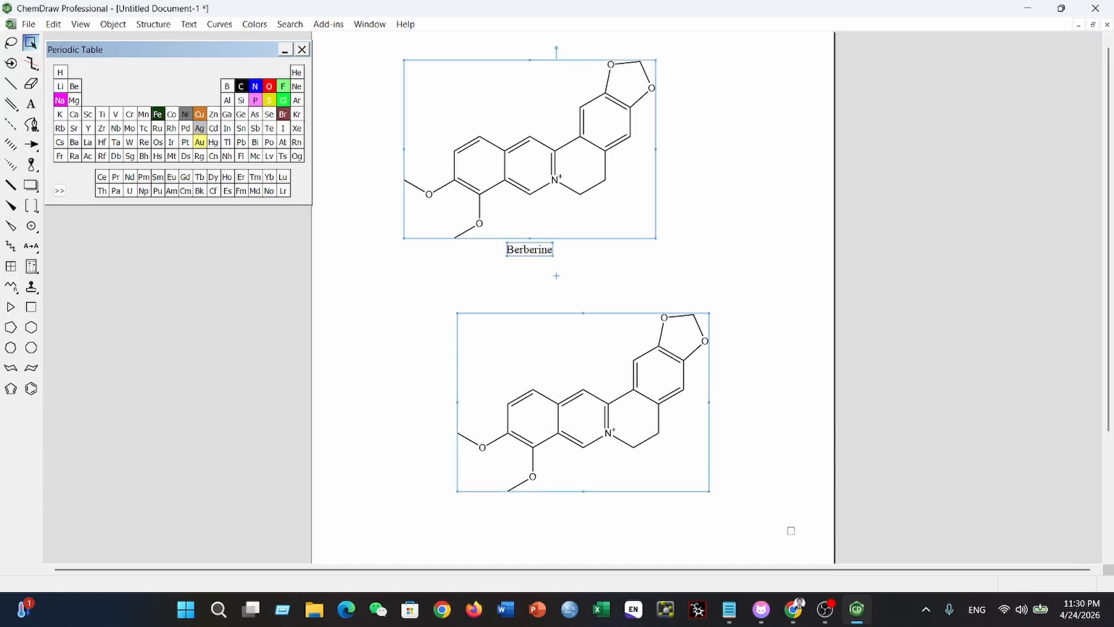
click(369, 148)
- Choose MDL Molfile (*.mol) as the format for saving the document under a new name, and cancel the save
click(34, 29)
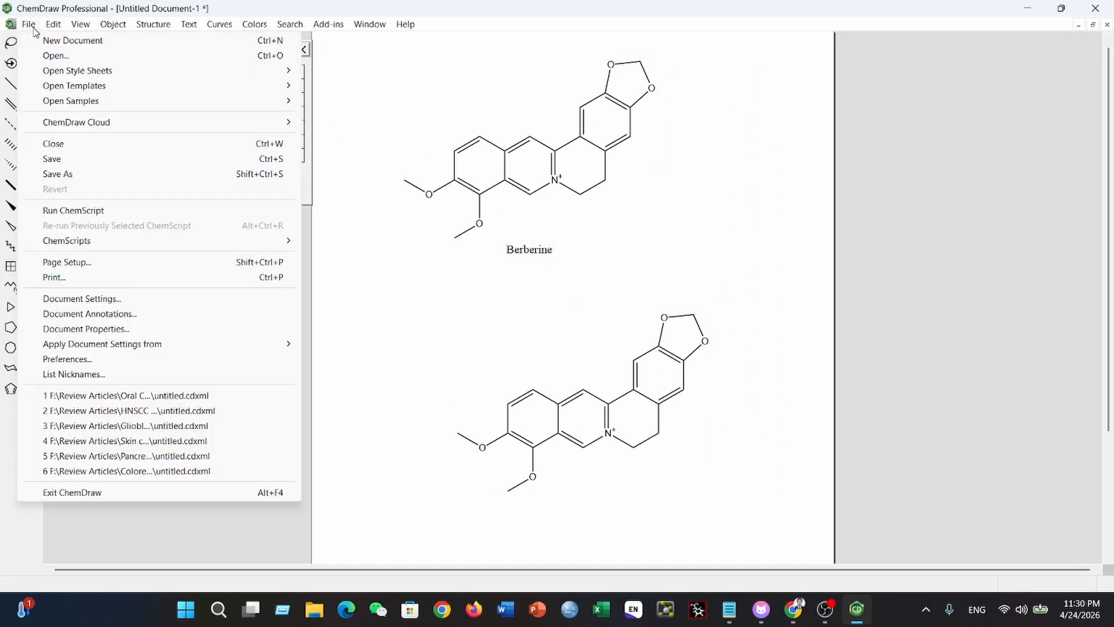
click(63, 174)
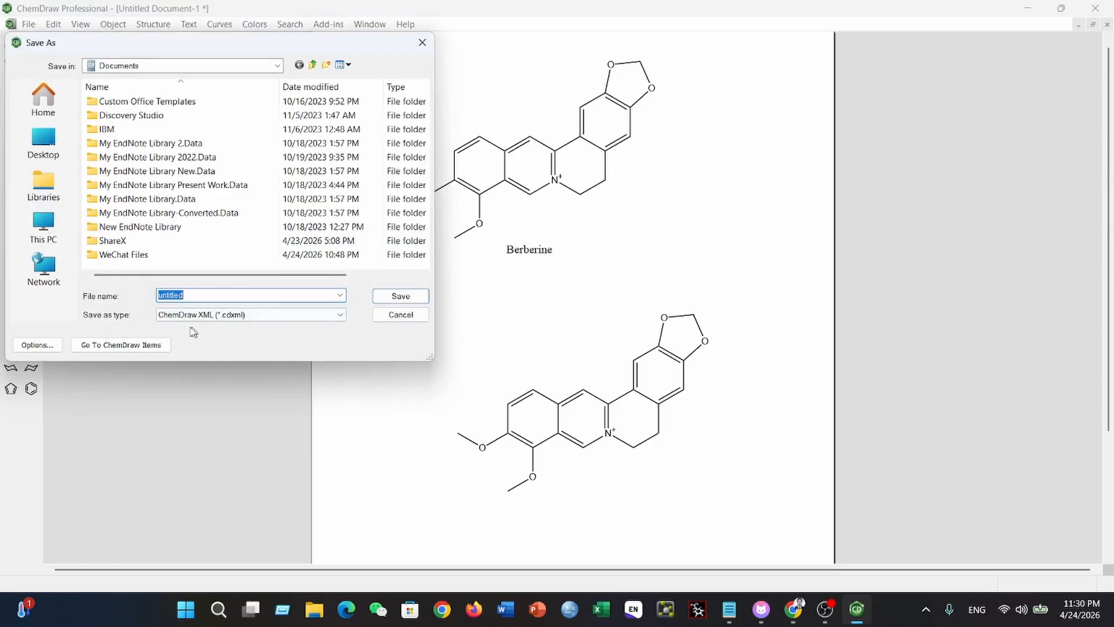
click(337, 316)
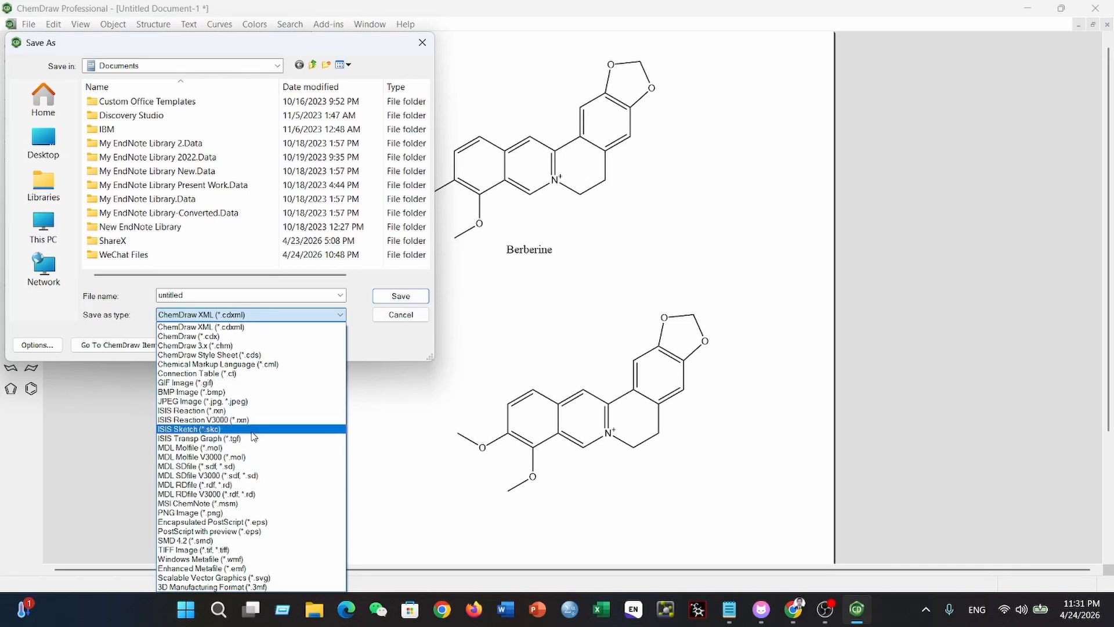
click(200, 448)
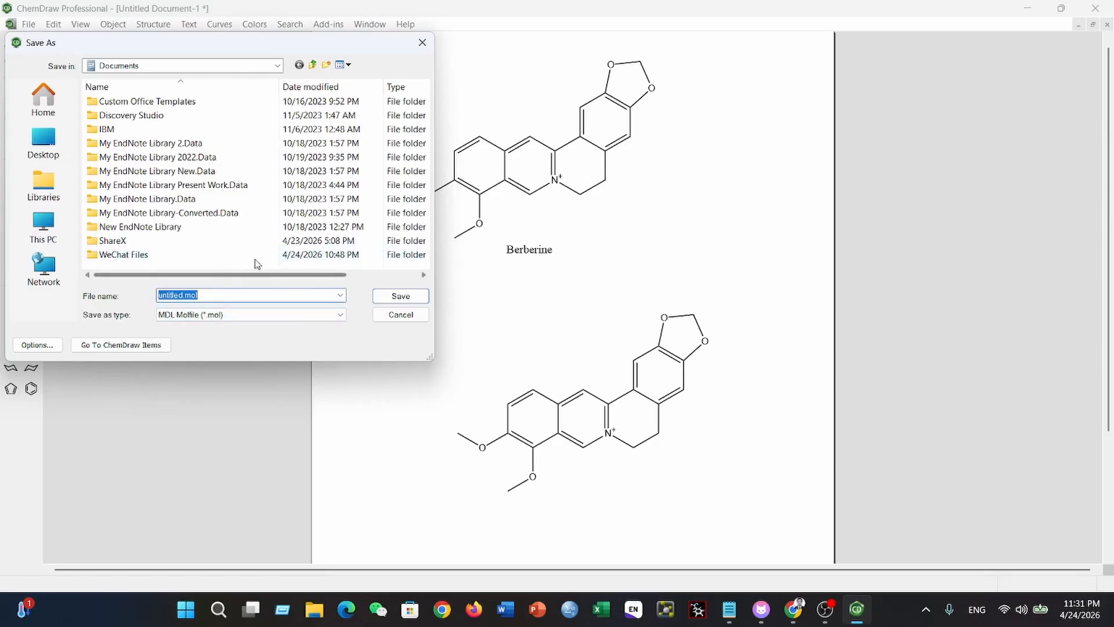
click(402, 316)
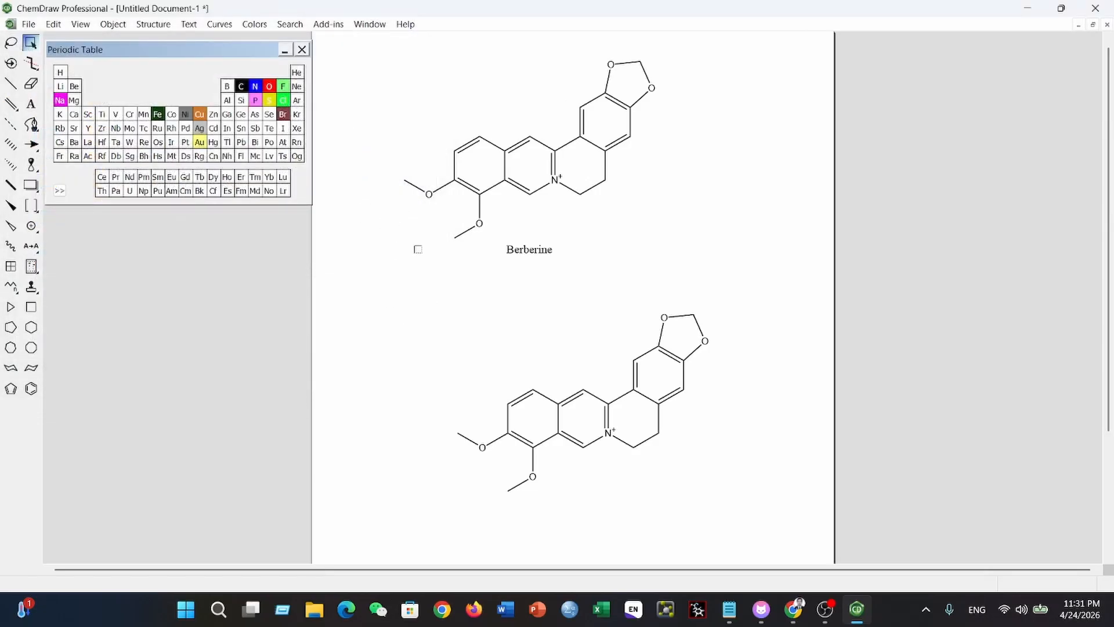
- Select both berberine structures and quit ChemDraw without saving the changes
drag(370, 54, 812, 540)
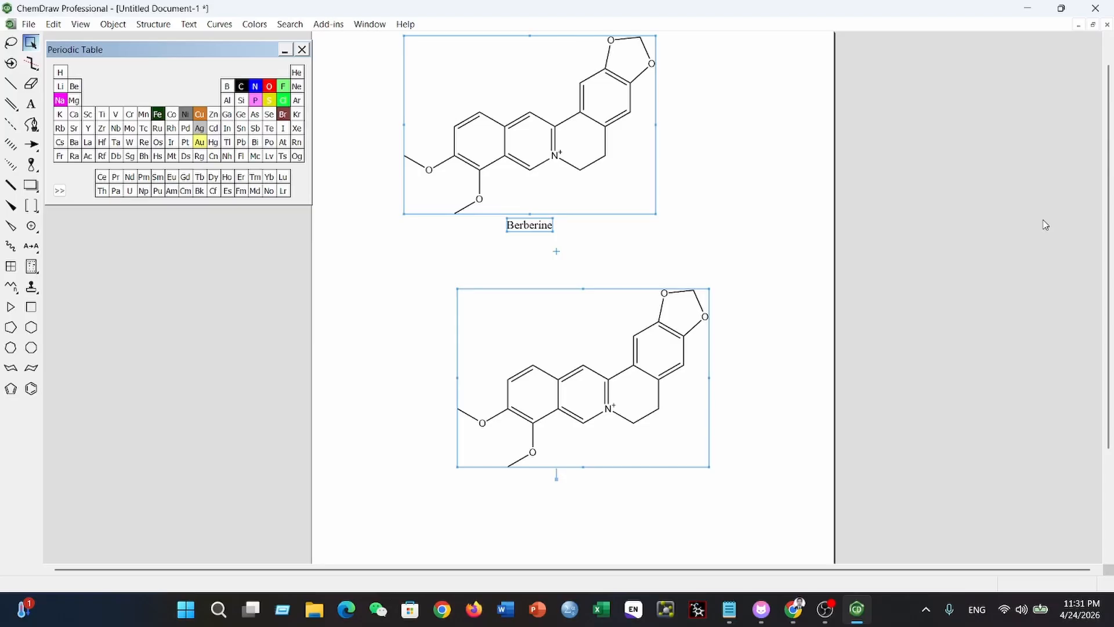
click(1095, 13)
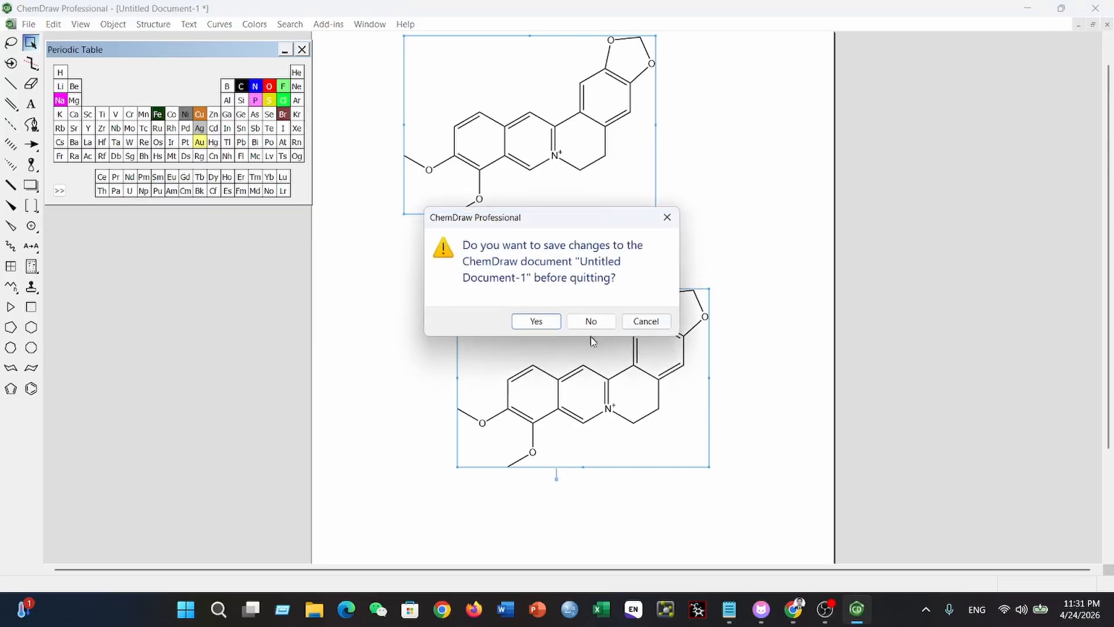
click(590, 321)
- Copy the web address of the ChemDoodle Web Components page and send it in the Google Meet chat
scroll(786, 153, up, 5)
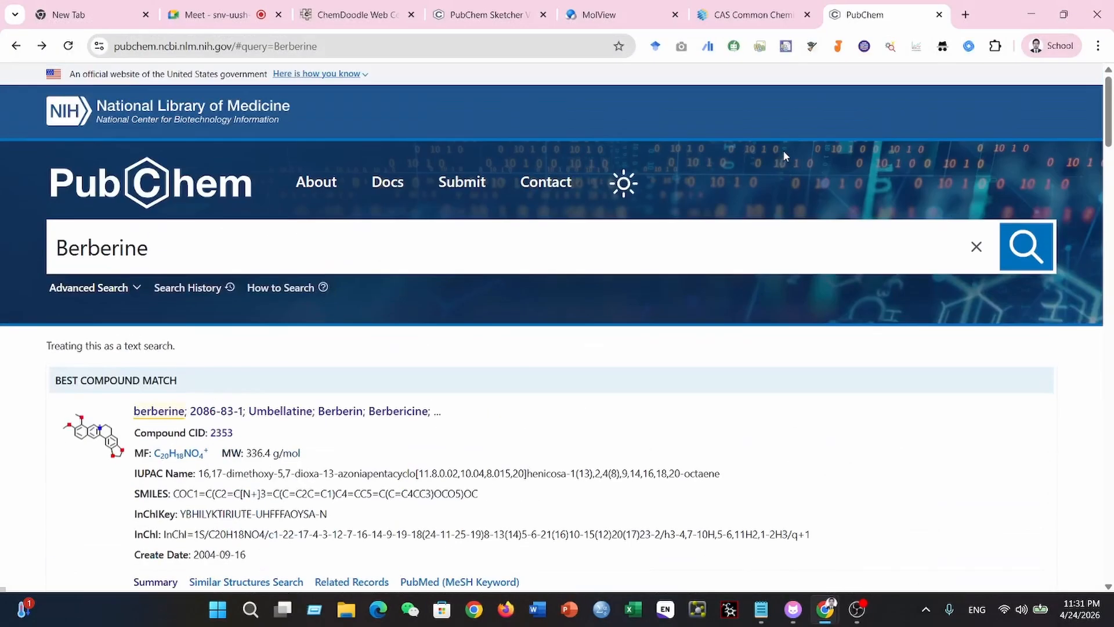
click(348, 15)
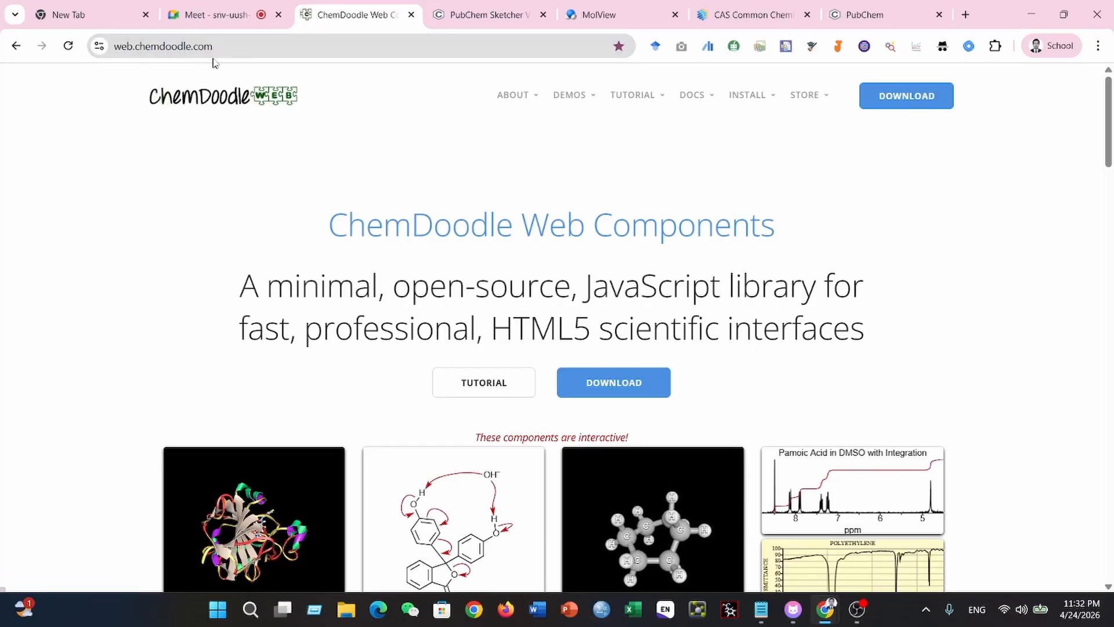
scroll(395, 226, down, 7)
scroll(397, 231, down, 7)
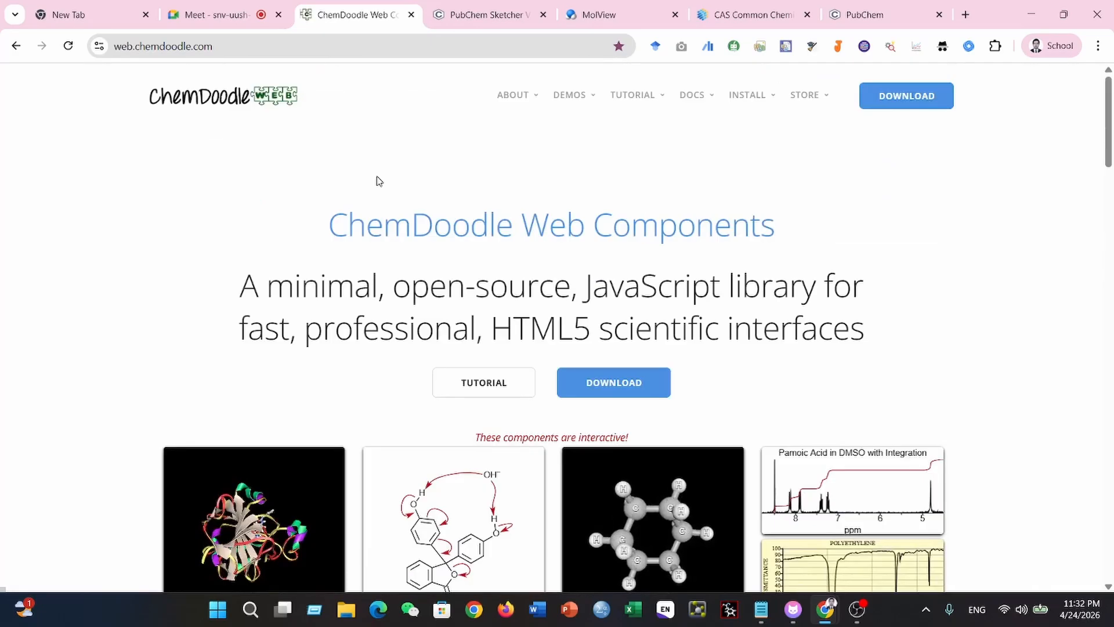
key(ctrl+l)
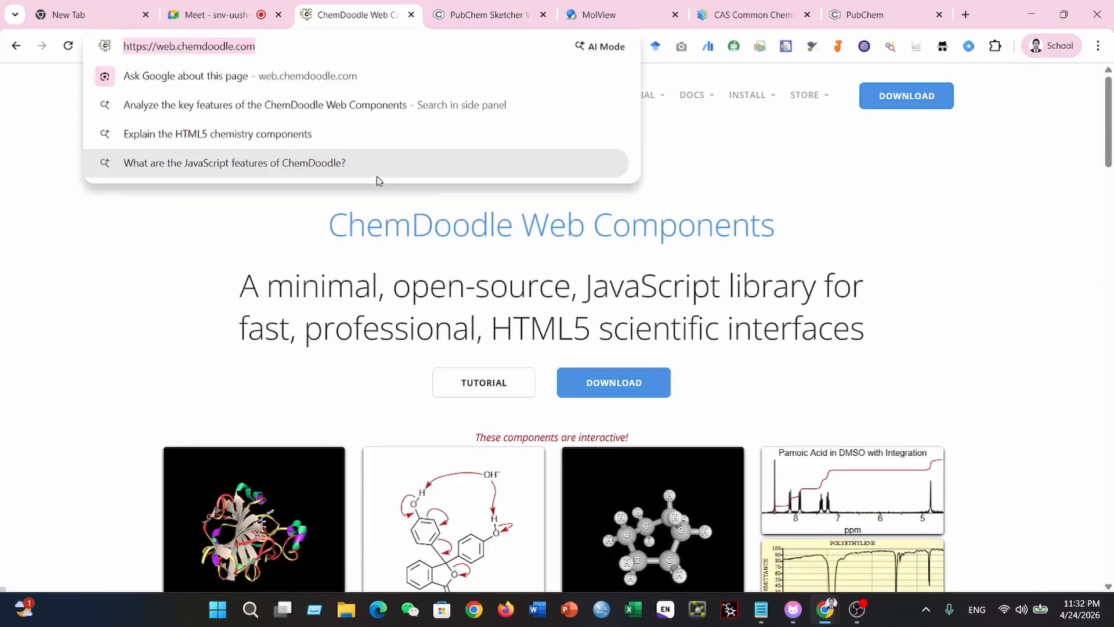
click(214, 15)
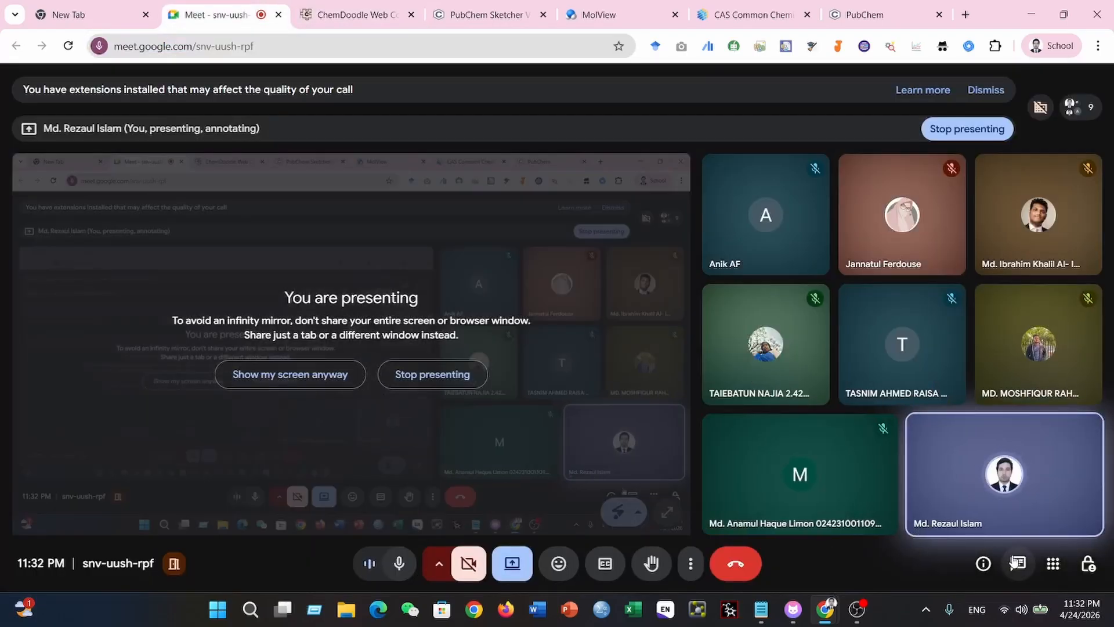
click(1016, 563)
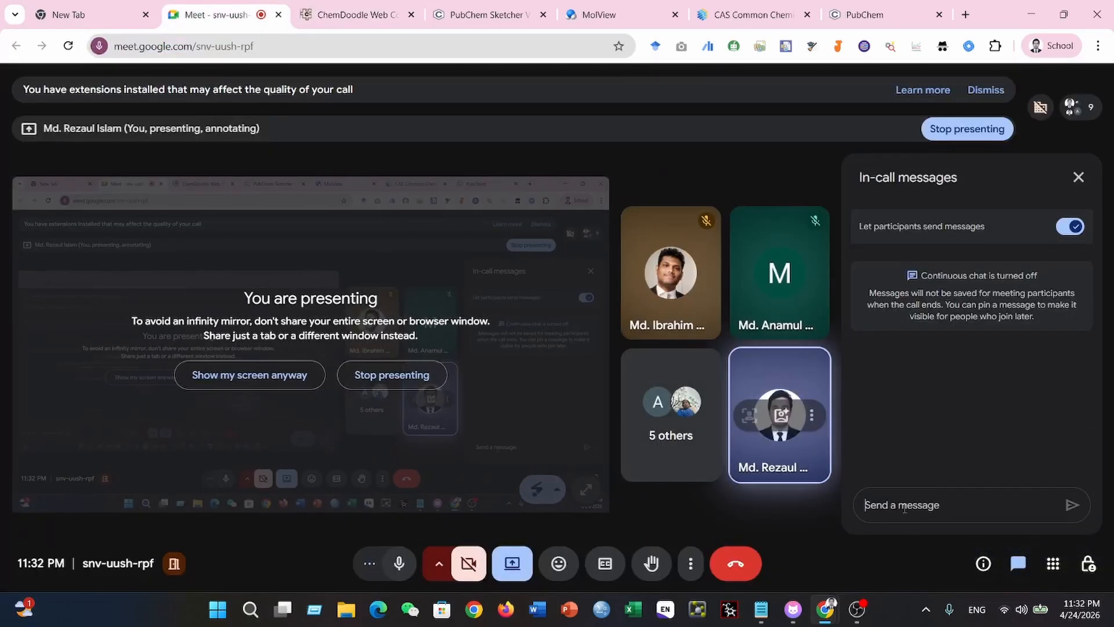
key(ctrl+v)
key(Return)
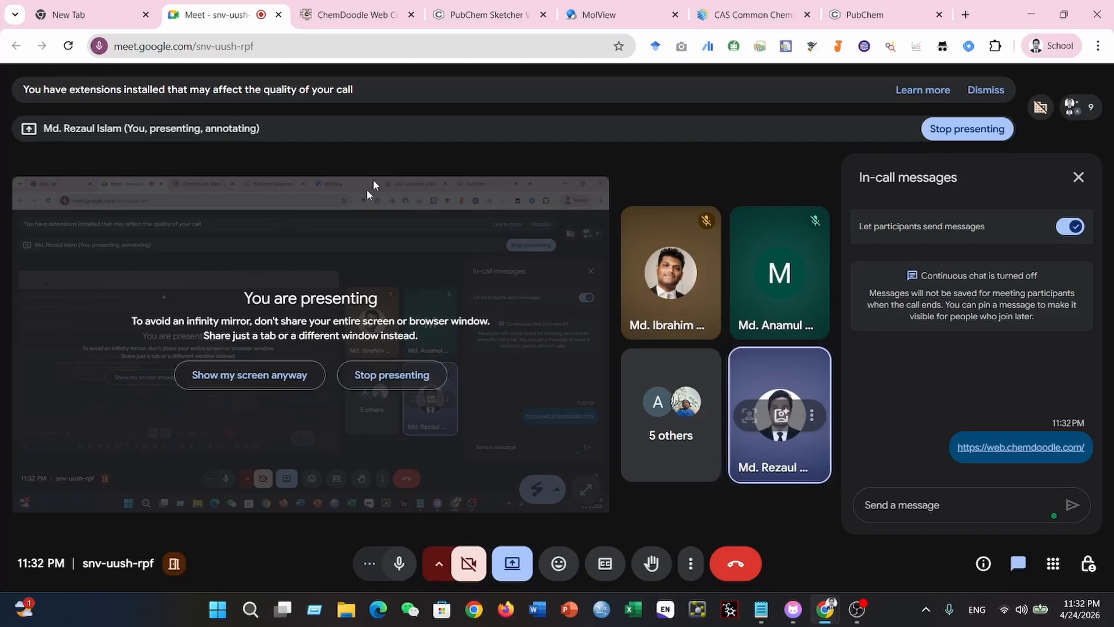
- Copy the PubChem Sketcher web address and send it in the Google Meet chat
click(461, 17)
key(ctrl+l)
key(ctrl+c)
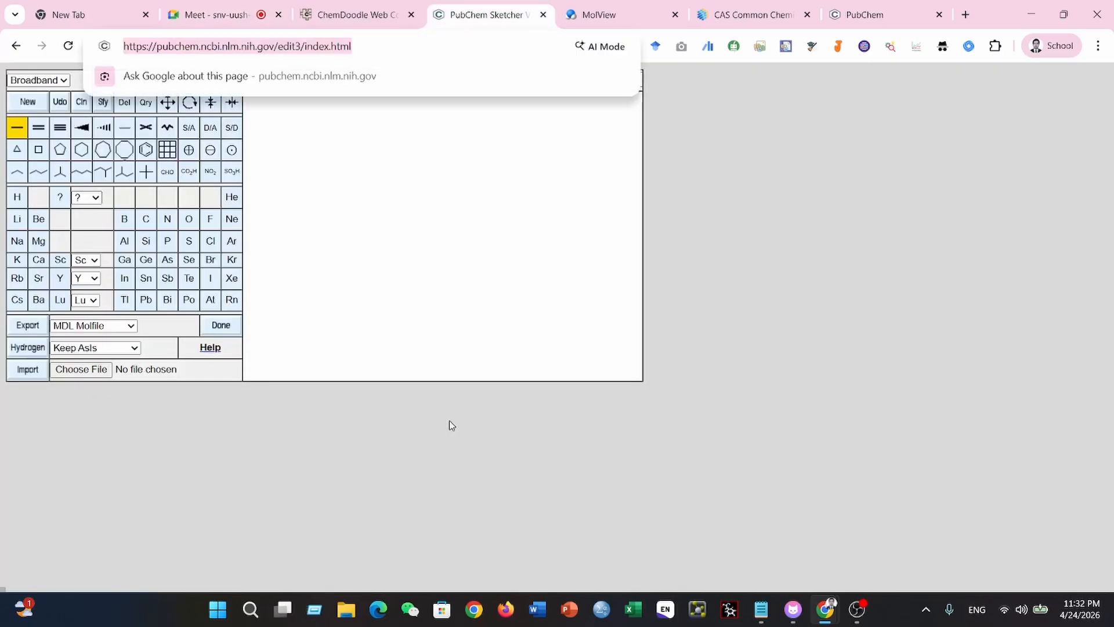
key(ctrl+2)
key(ctrl+v)
key(Return)
- Copy the MolView web address and send it in the Google Meet chat
key(ctrl+5)
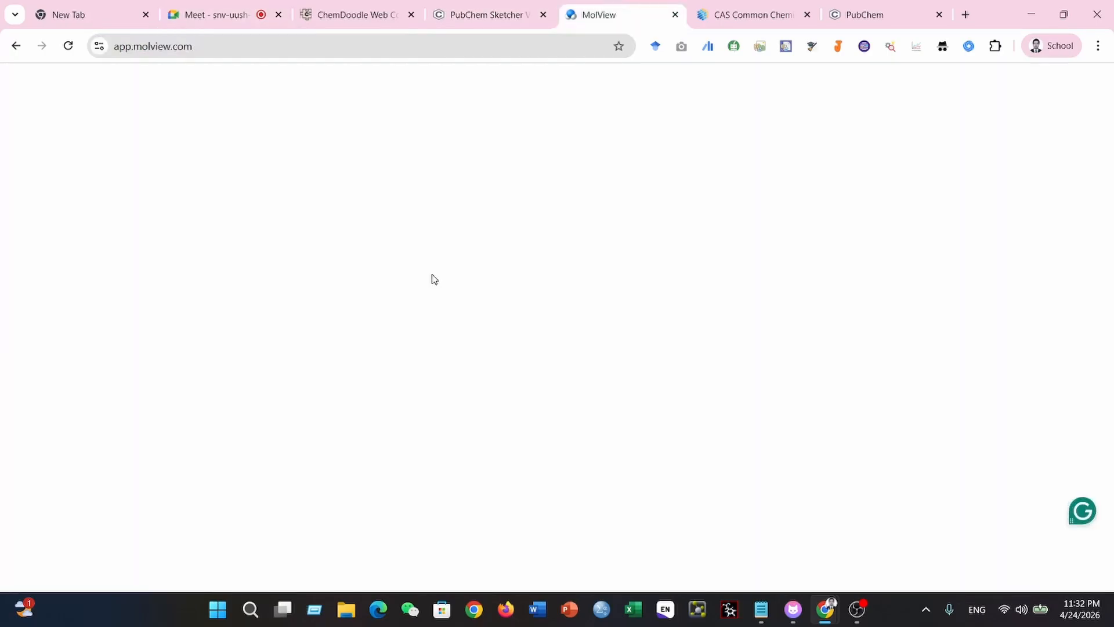
key(ctrl+l)
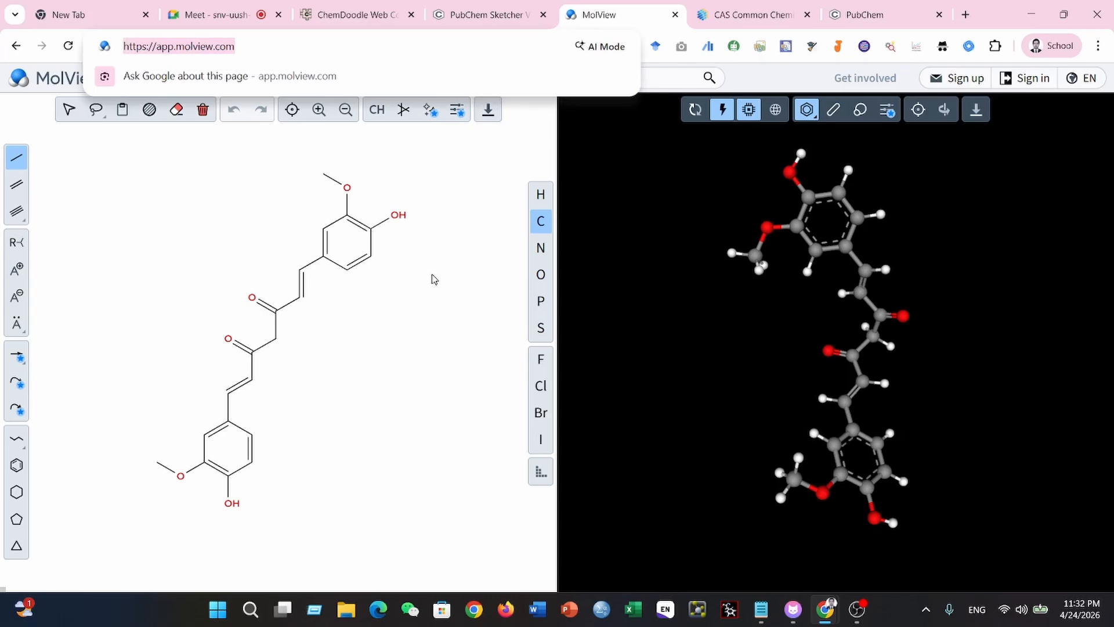
key(ctrl+c)
key(ctrl+2)
key(ctrl+v)
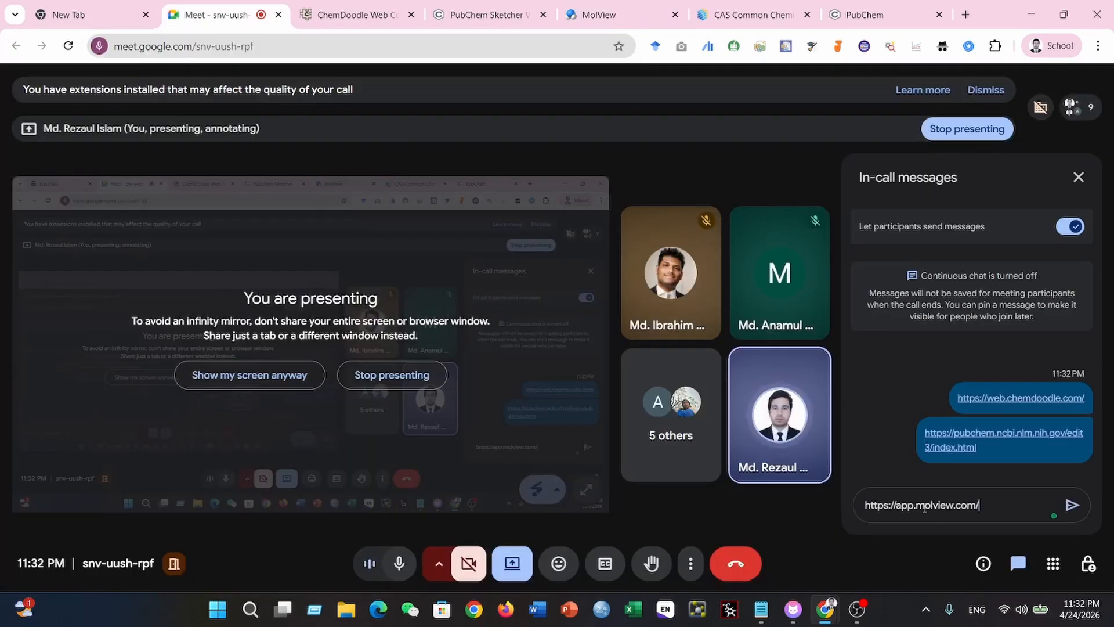
key(Return)
- Copy the CAS Common Chemistry web address and send it in the Google Meet chat
key(ctrl+6)
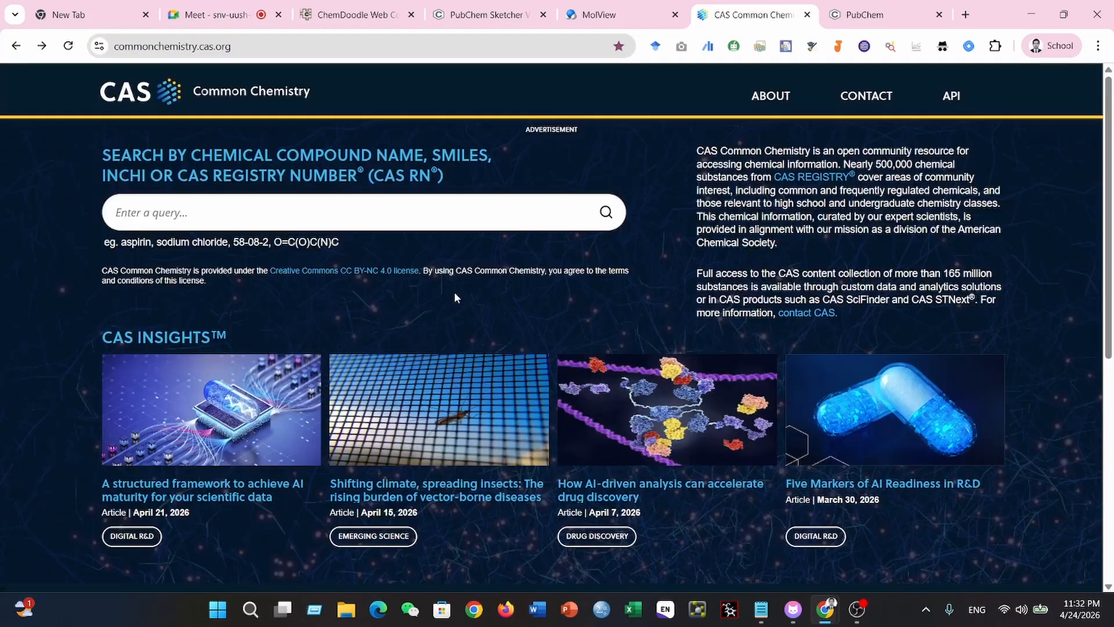
key(ctrl+l)
key(ctrl+c)
key(ctrl+2)
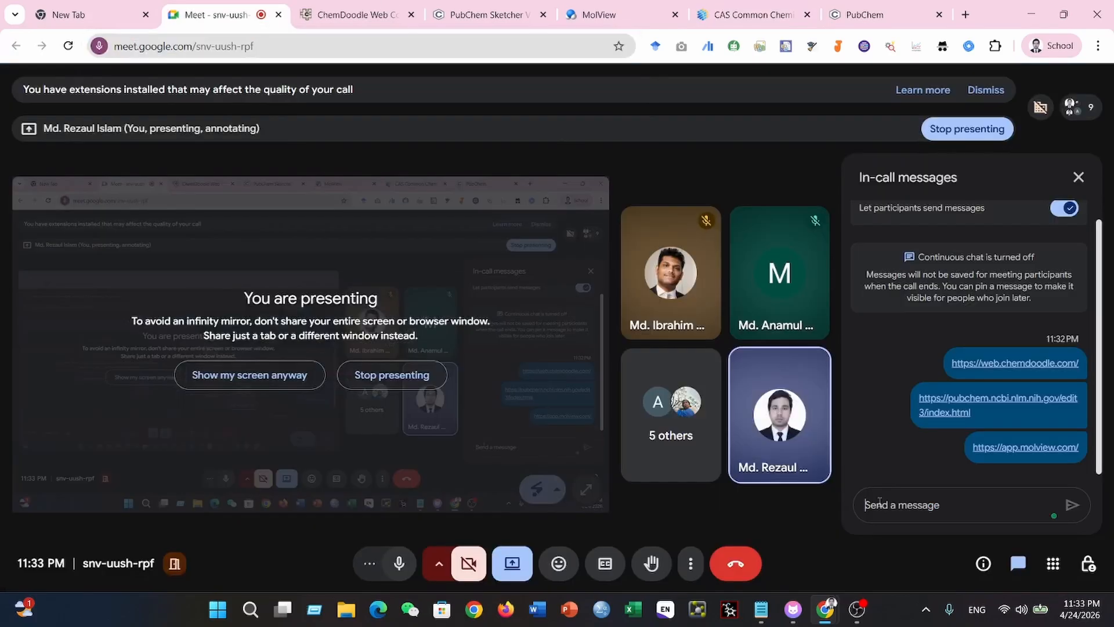
key(ctrl+v)
key(Return)
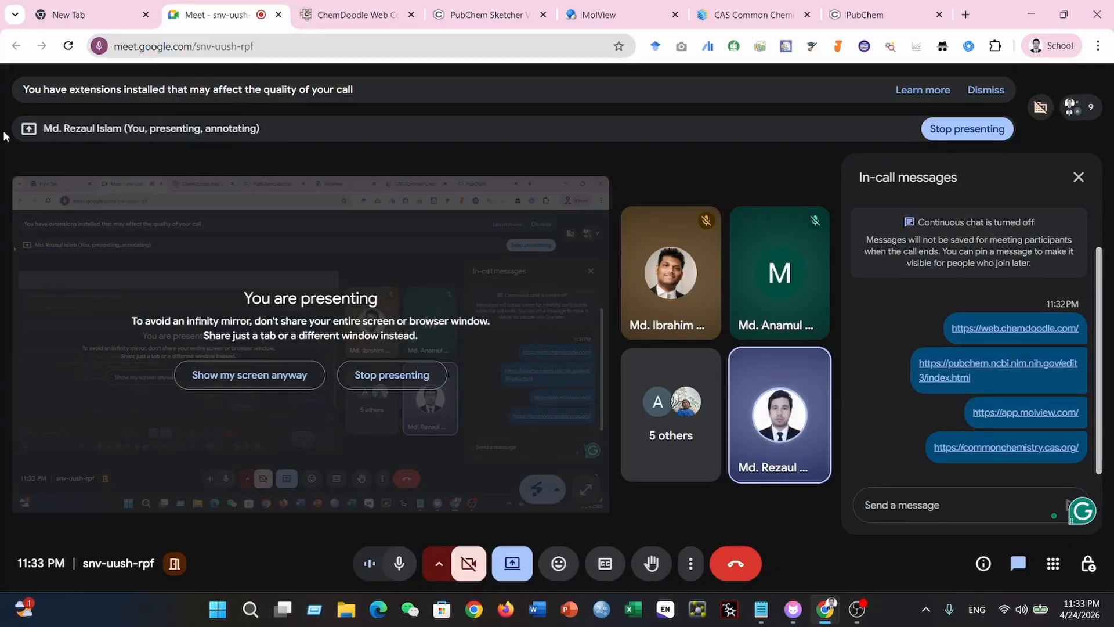
- Look over the ChemDoodle Web Components home page and open its 2D Sketcher demo
click(365, 14)
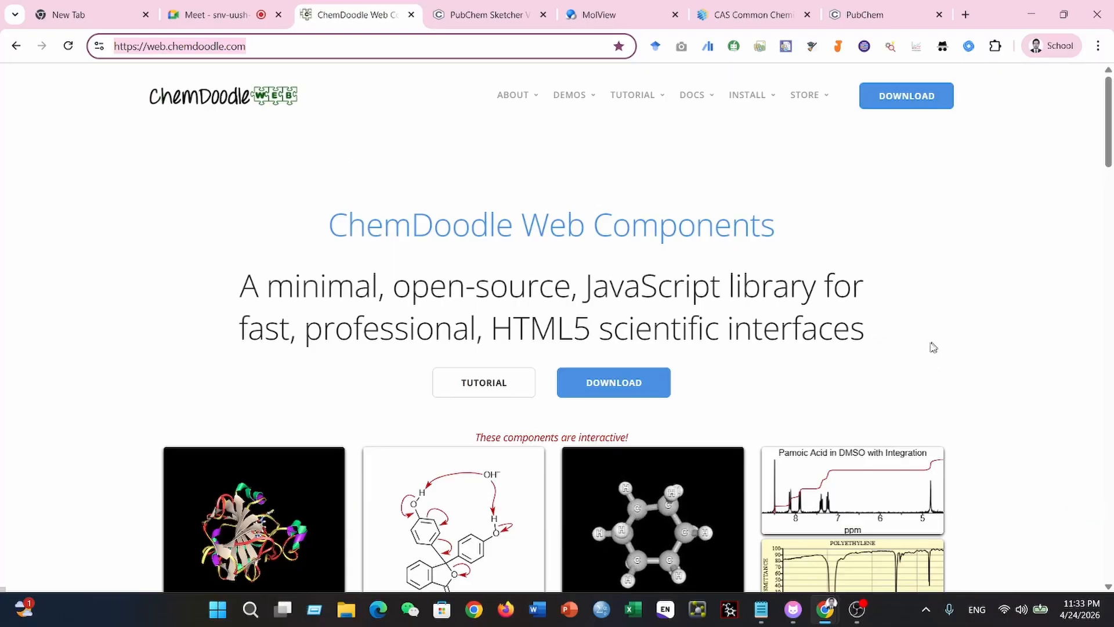
scroll(930, 347, down, 3)
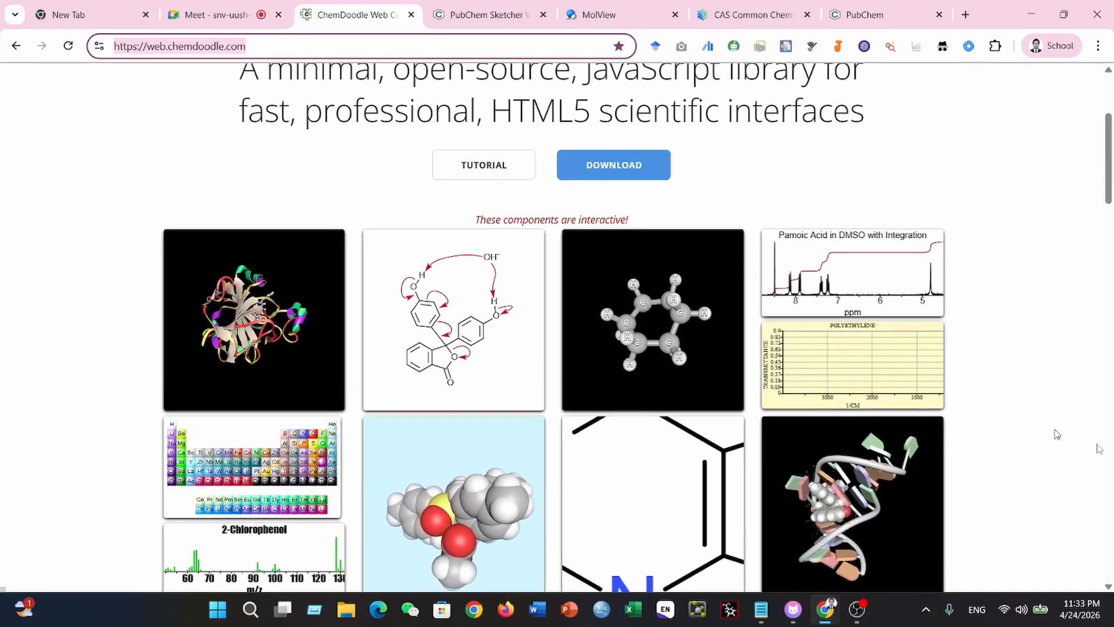
scroll(1080, 461, down, 8)
scroll(1081, 461, down, 15)
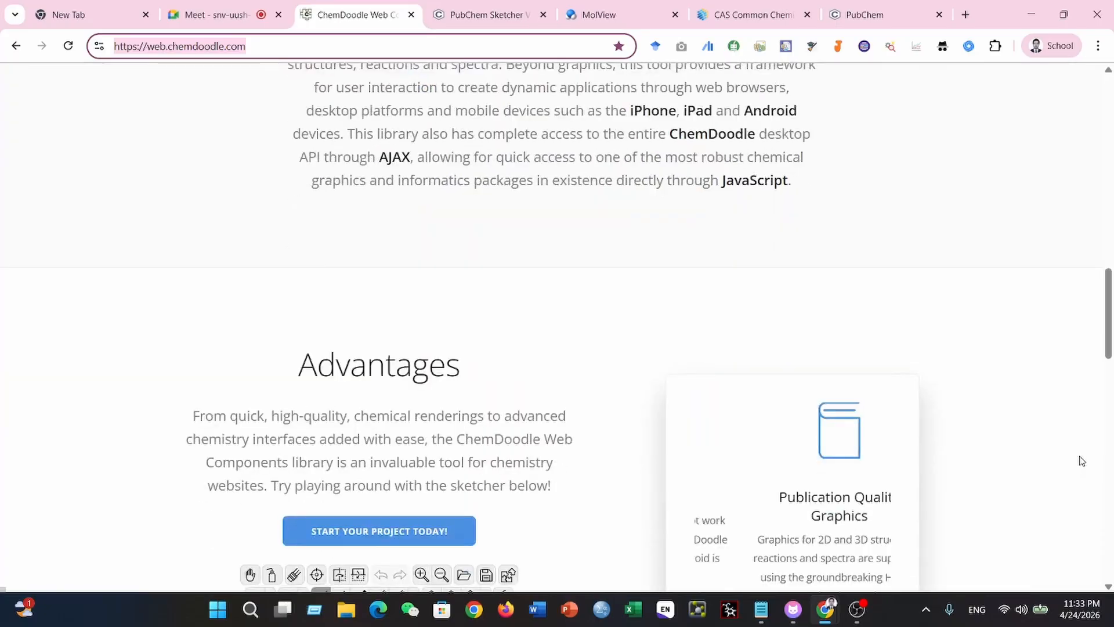
scroll(1074, 441, up, 20)
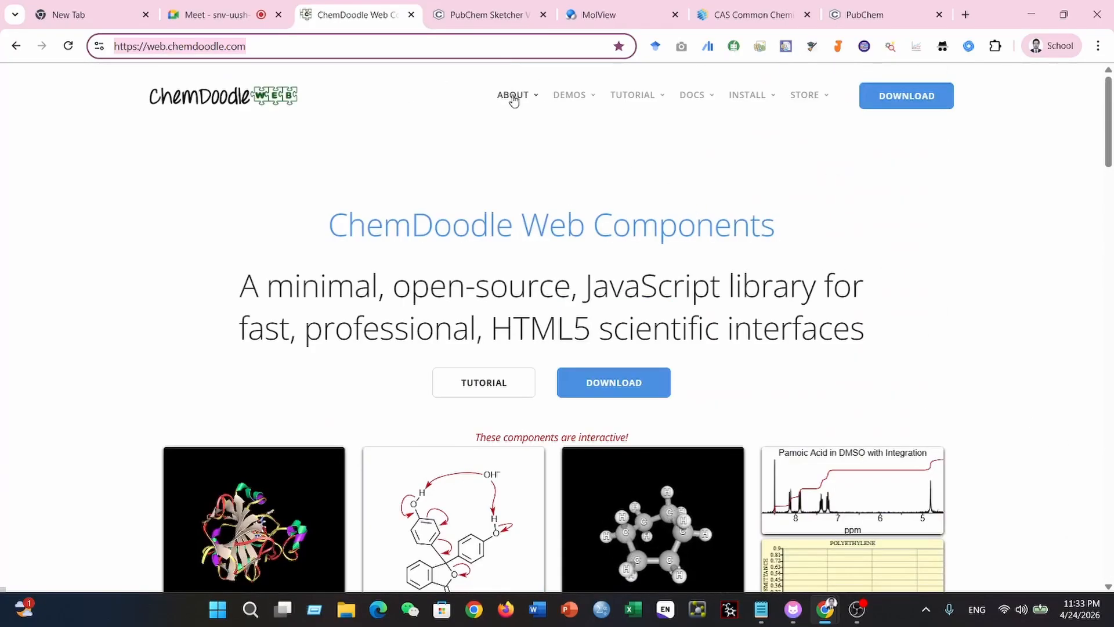
click(590, 102)
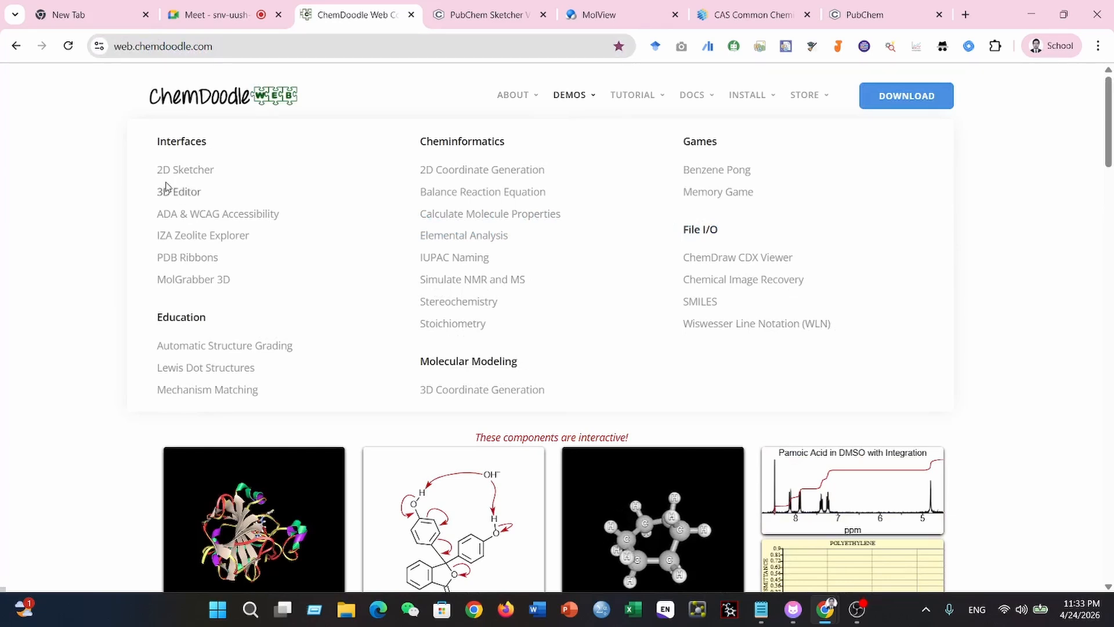
click(189, 174)
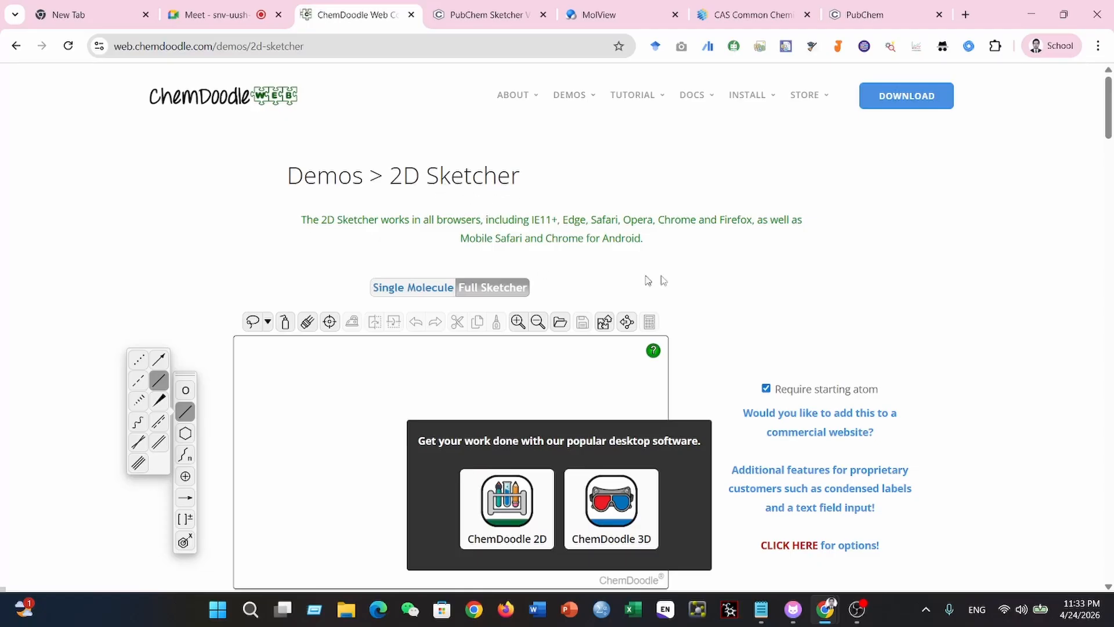
scroll(677, 273, down, 2)
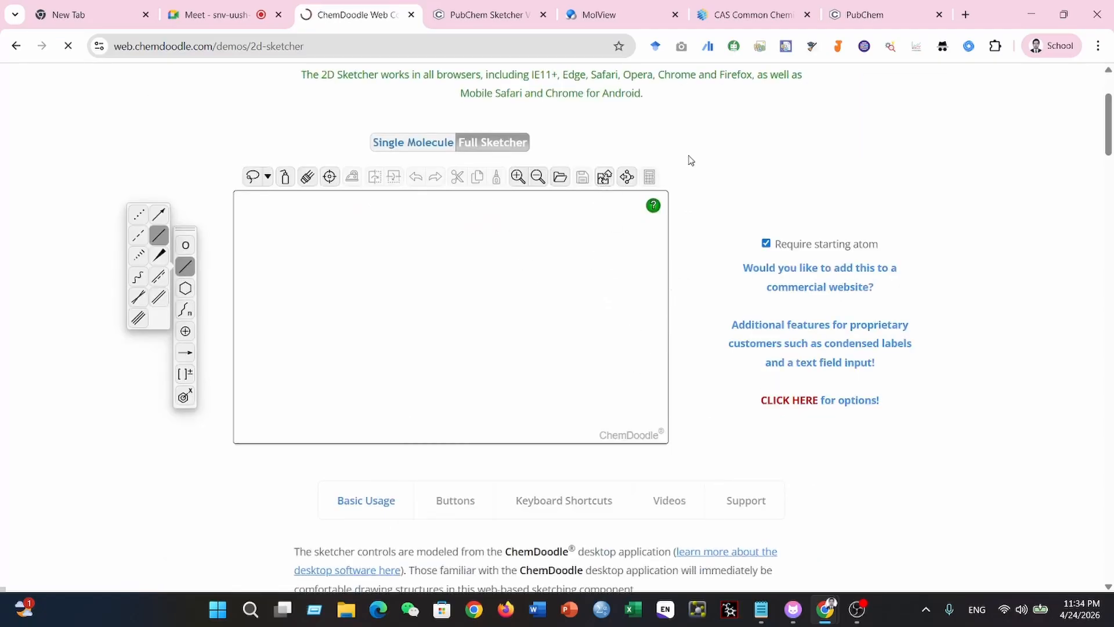
scroll(726, 186, up, 2)
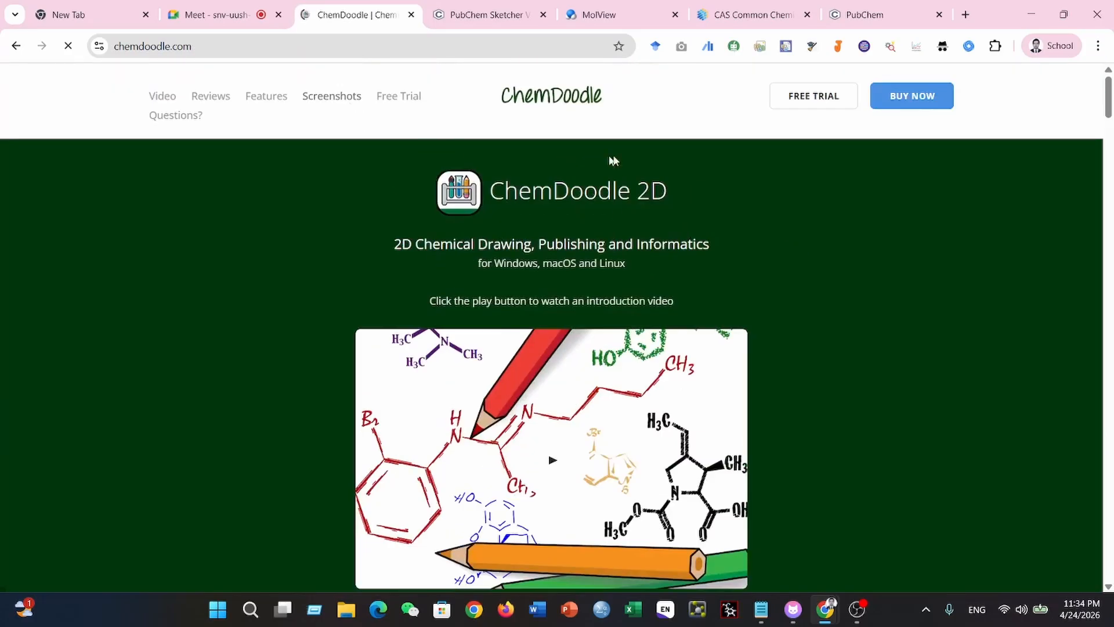
click(813, 96)
scroll(677, 258, up, 5)
key(alt+Left)
key(alt+Left)
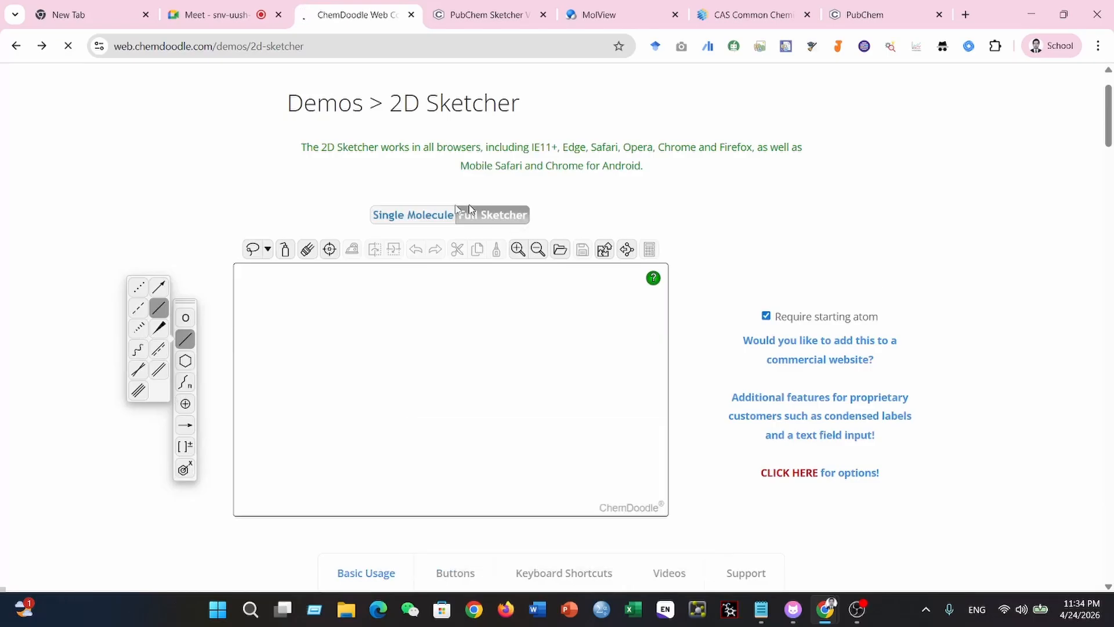
click(391, 218)
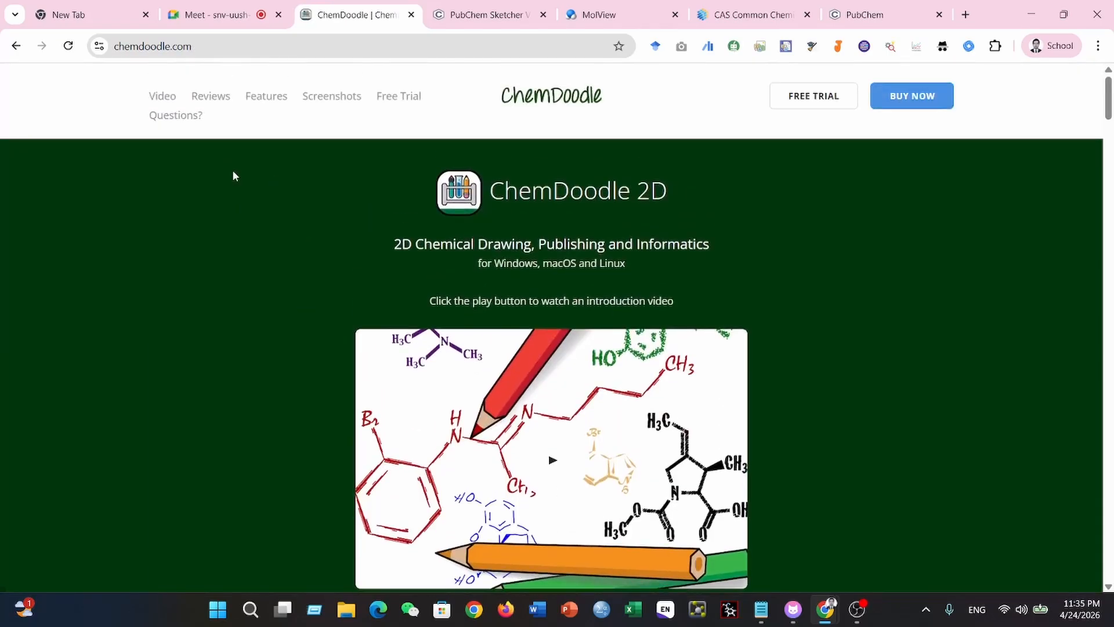
key(alt+Left)
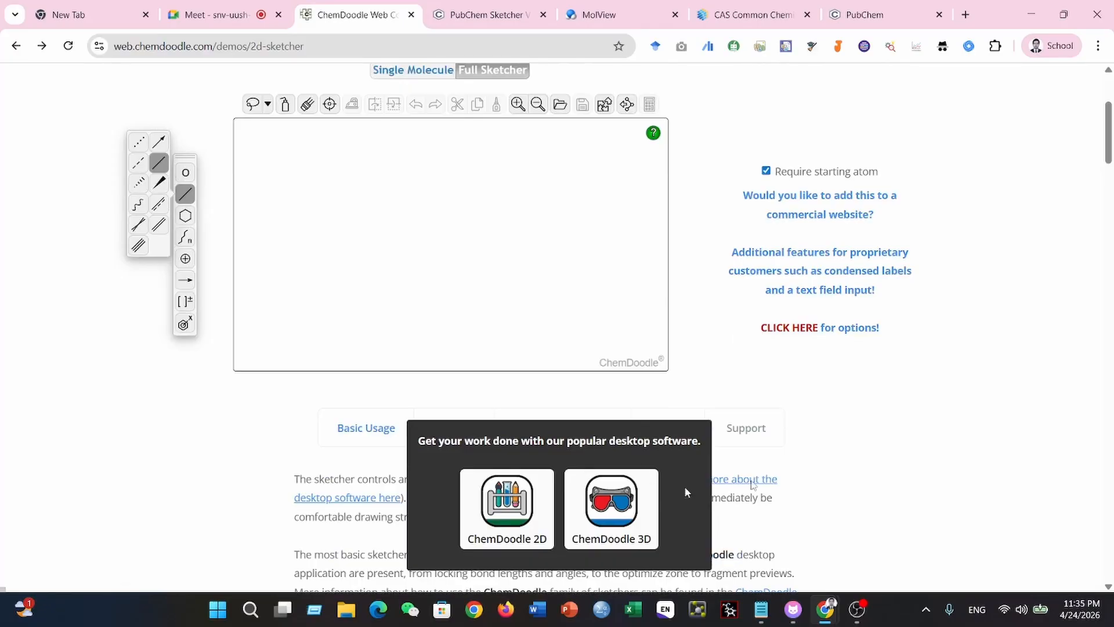
- Switch the sketcher to Single Molecule mode, select the cyclohexane ring tool and reposition the starting atom on the canvas
click(300, 149)
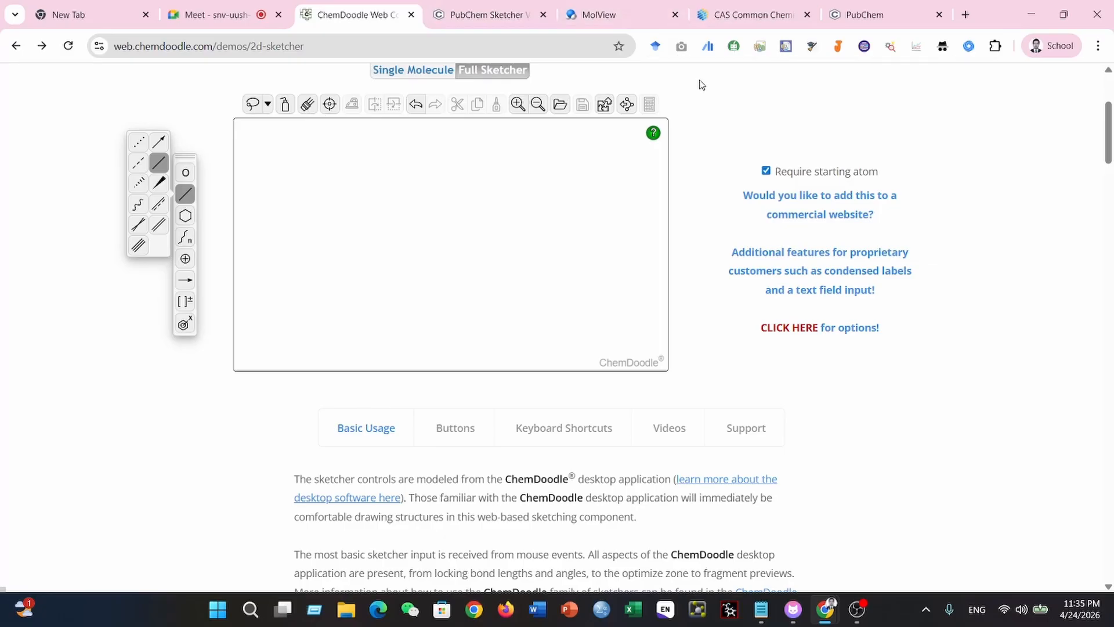
click(405, 74)
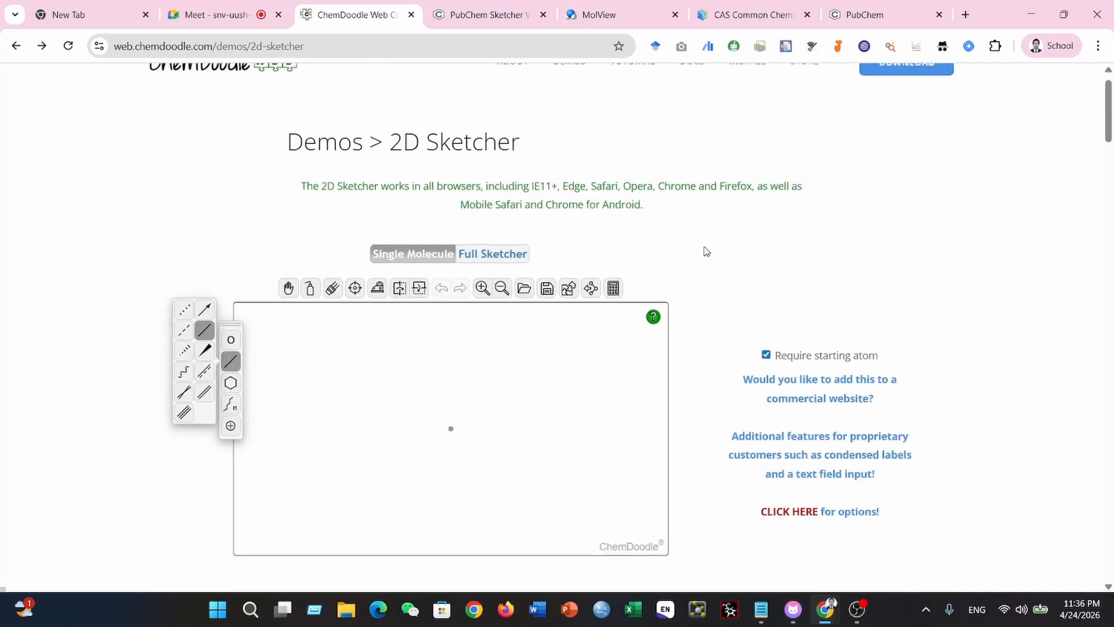
scroll(706, 250, down, 2)
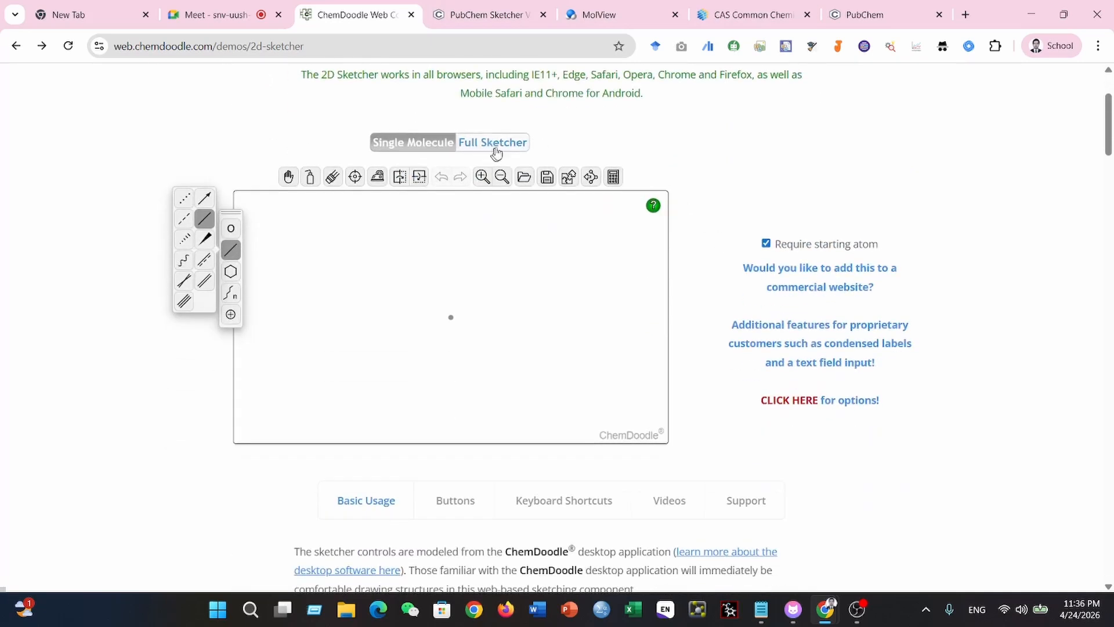
click(496, 149)
click(417, 145)
click(231, 273)
drag(451, 318, 479, 342)
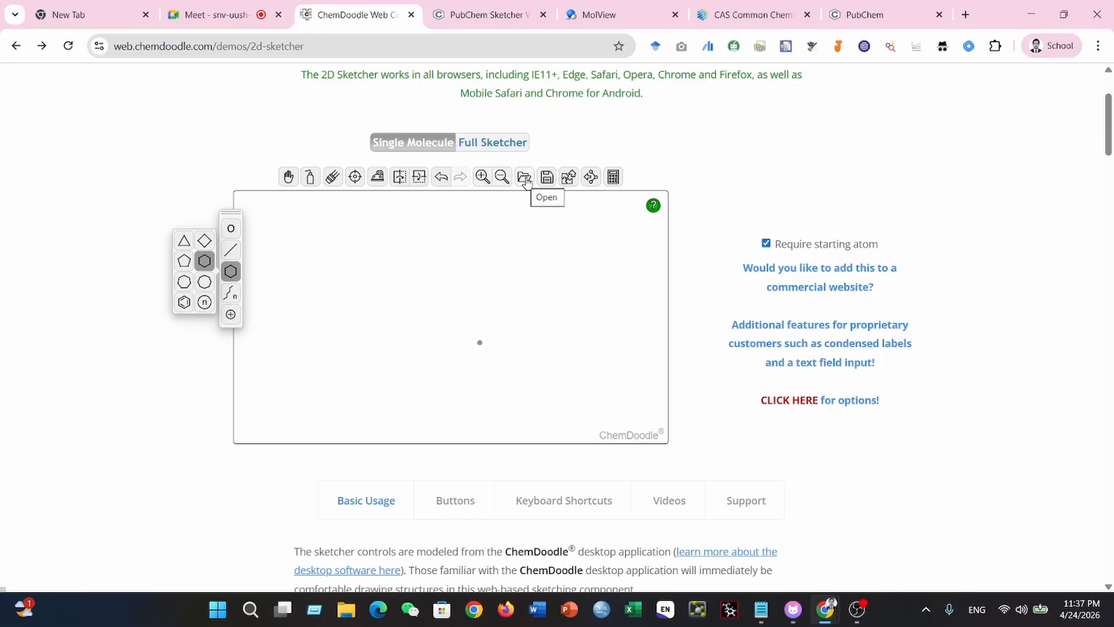
- Look up Curcumin in PubChem with MolGrabber and load its structure into the sketcher
click(592, 180)
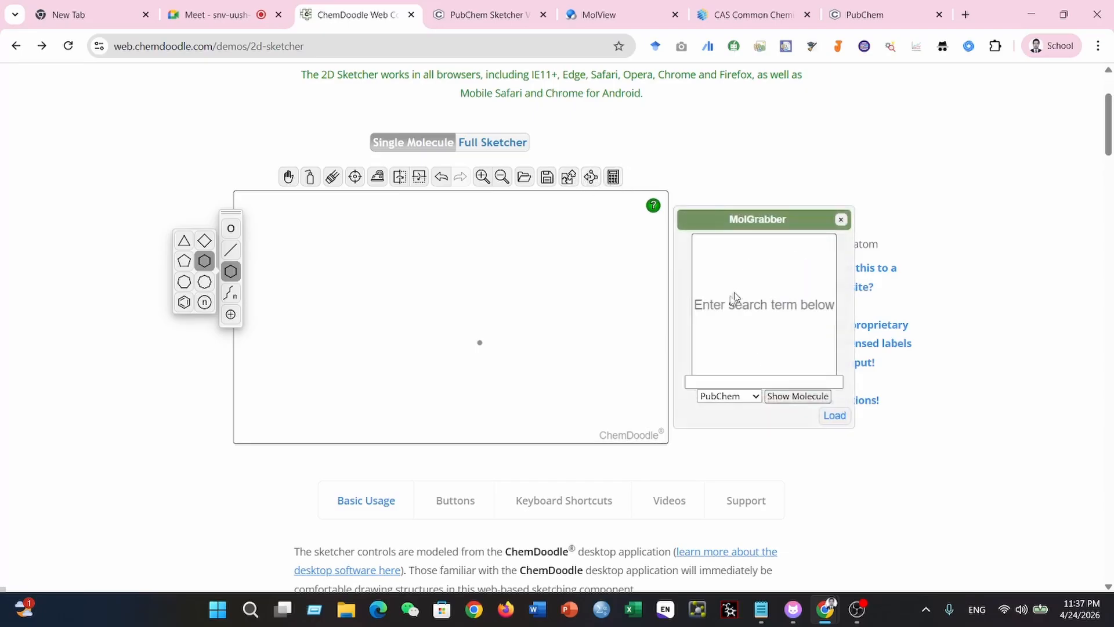
click(766, 382)
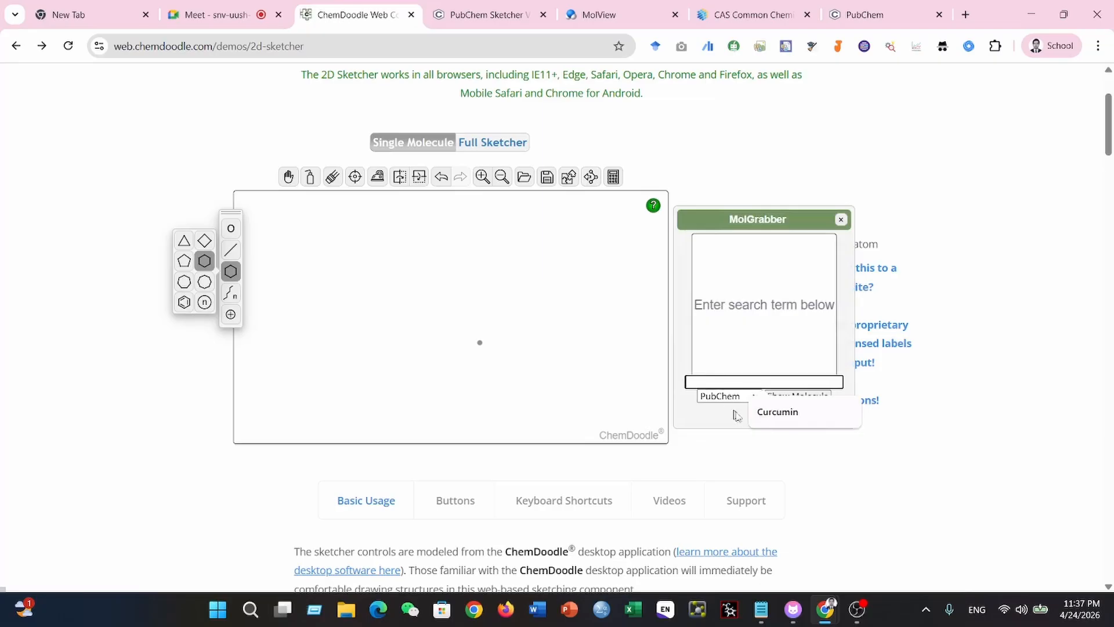
click(777, 411)
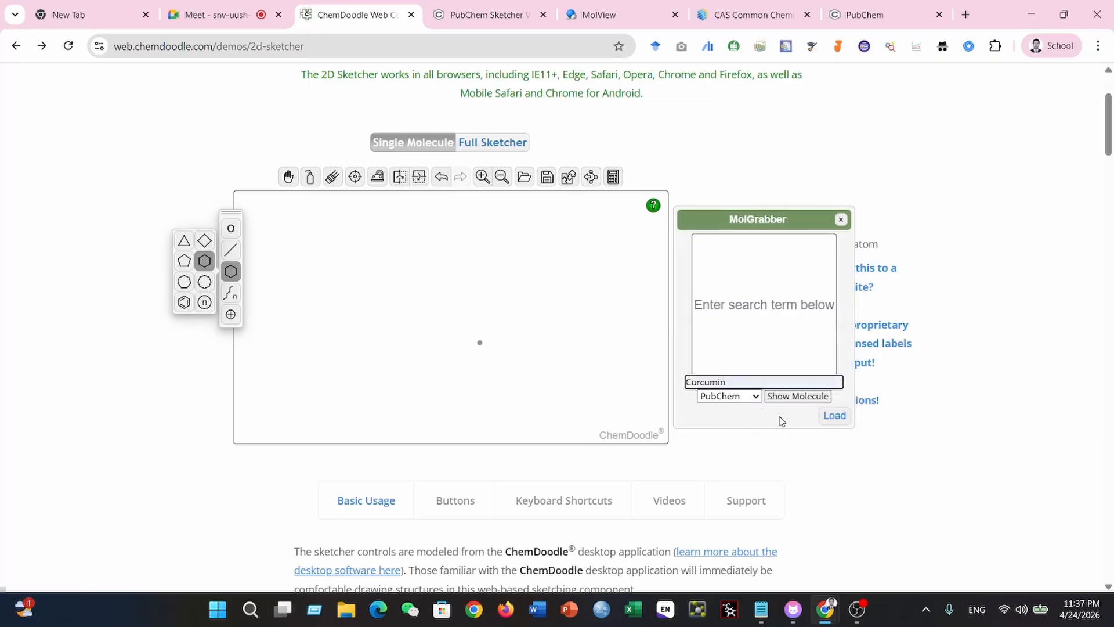
click(798, 401)
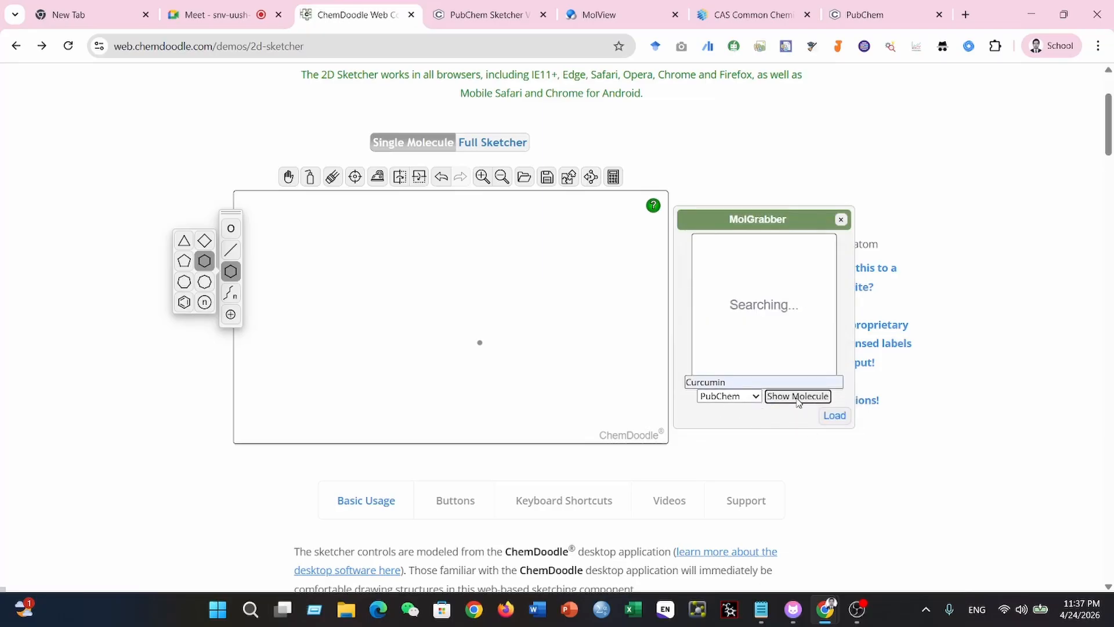
click(831, 415)
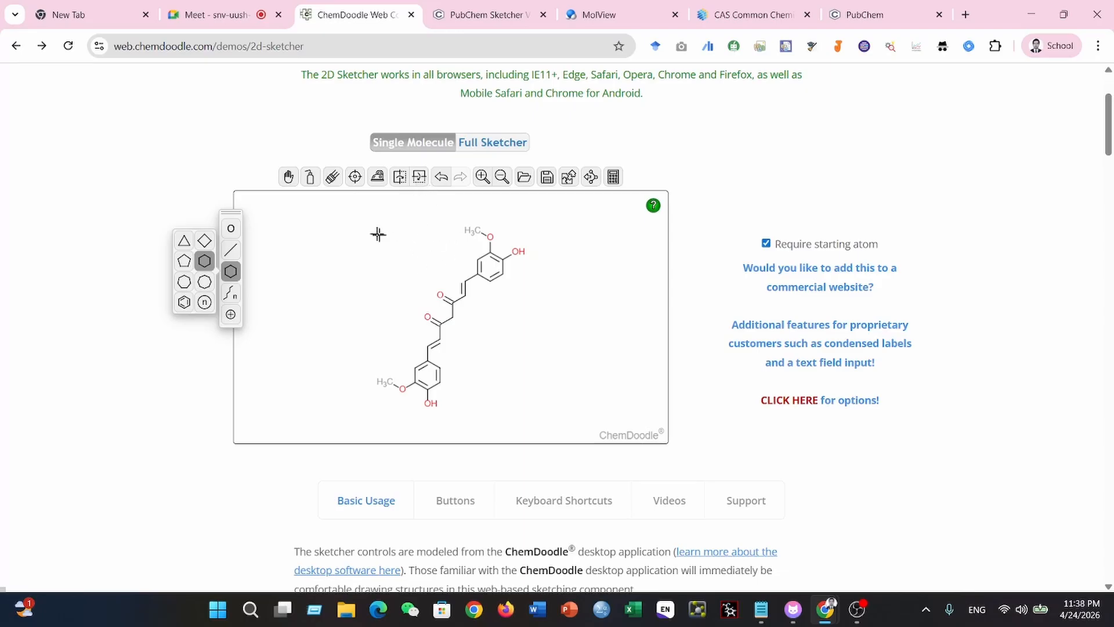
- Switch to Full Sketcher mode and draw a cyclohexane ring with a benzene ring fused to its side
click(500, 144)
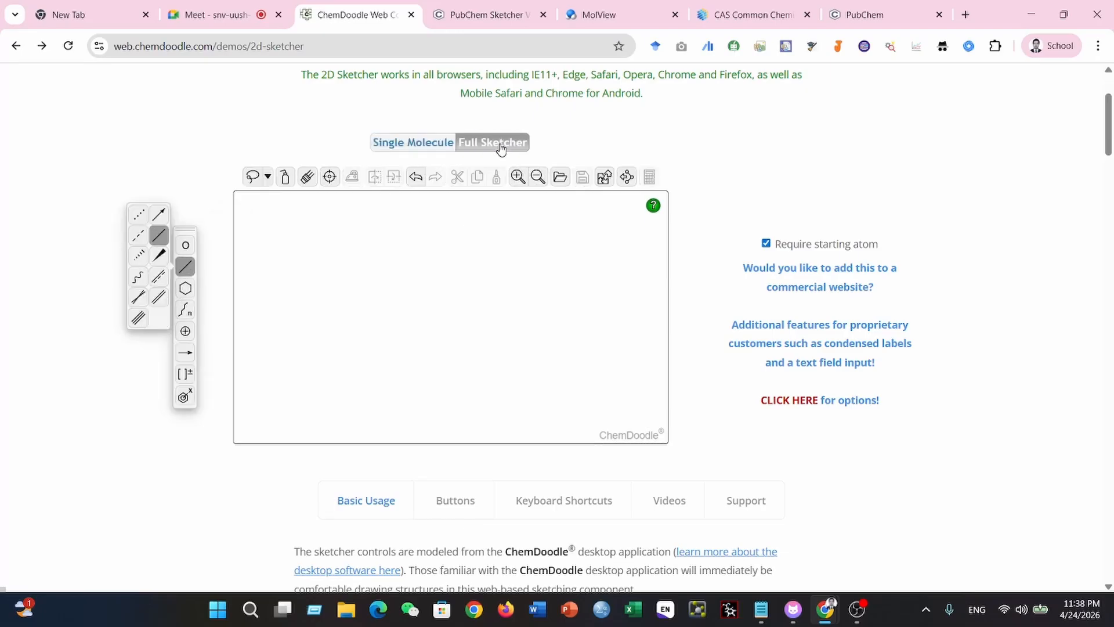
click(185, 288)
click(395, 294)
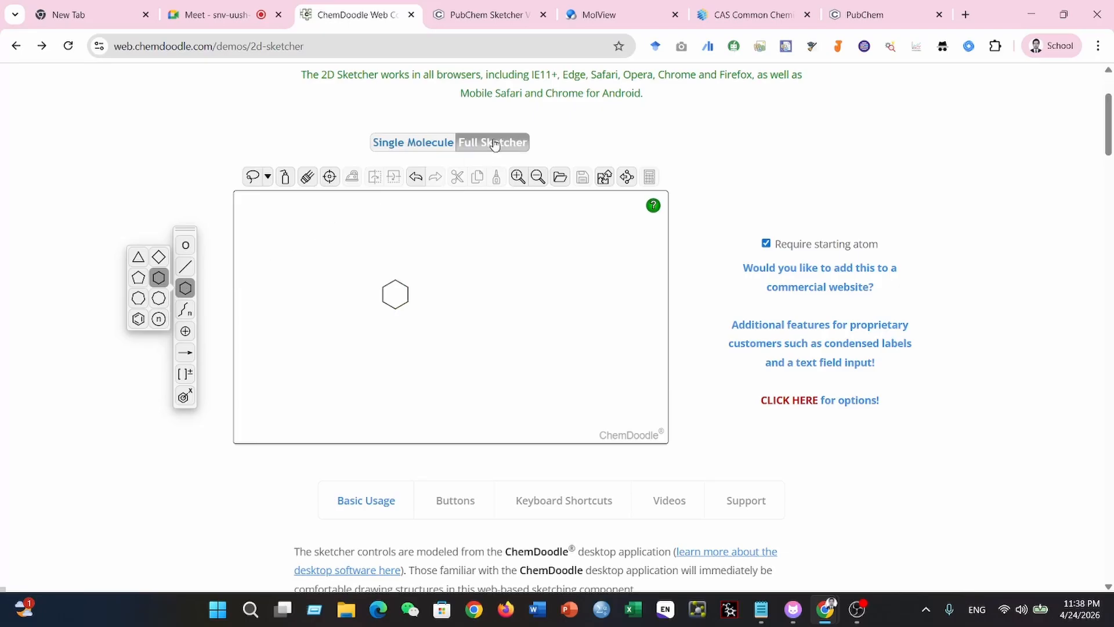
click(138, 319)
click(408, 294)
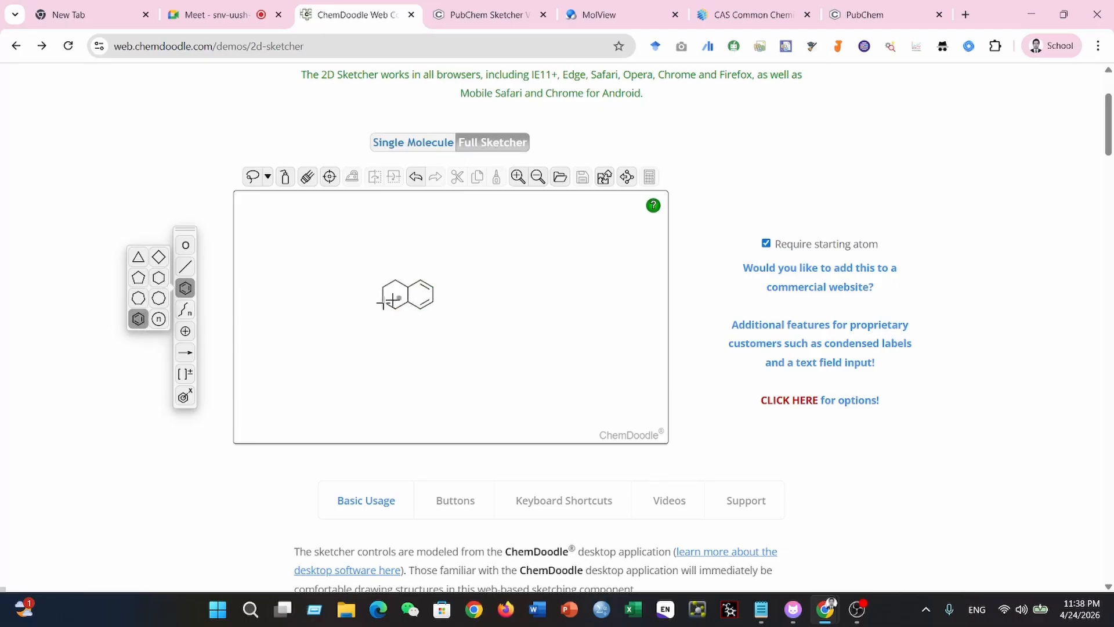
- Add methyl and double-bonded CH2 substituents to the fused rings and fuse another benzene ring onto the existing one
click(185, 266)
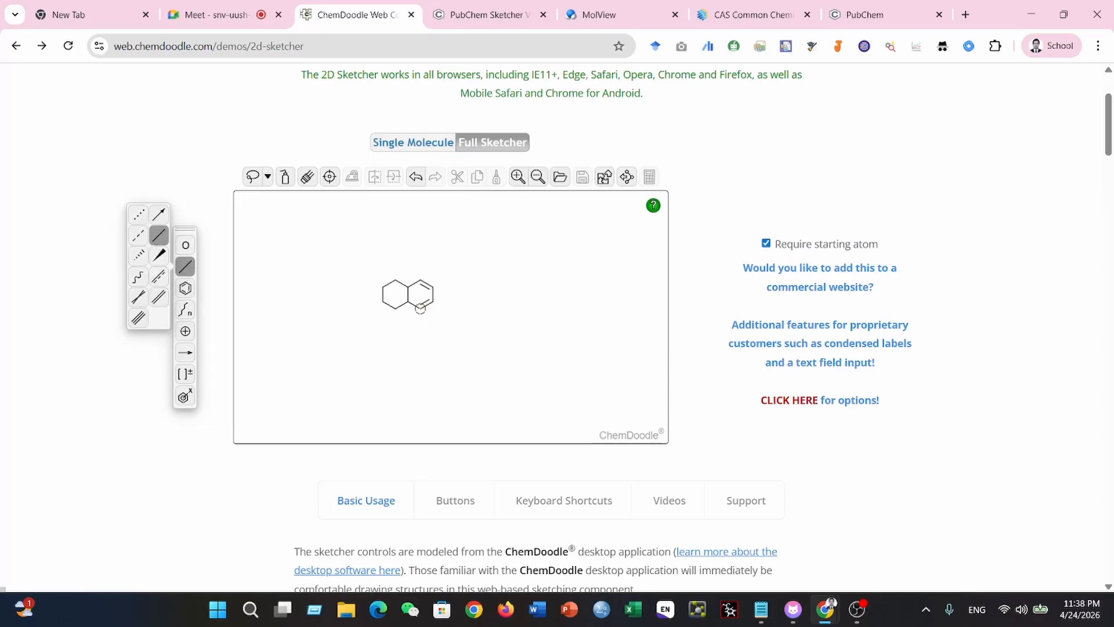
click(420, 308)
click(396, 280)
click(185, 288)
click(432, 296)
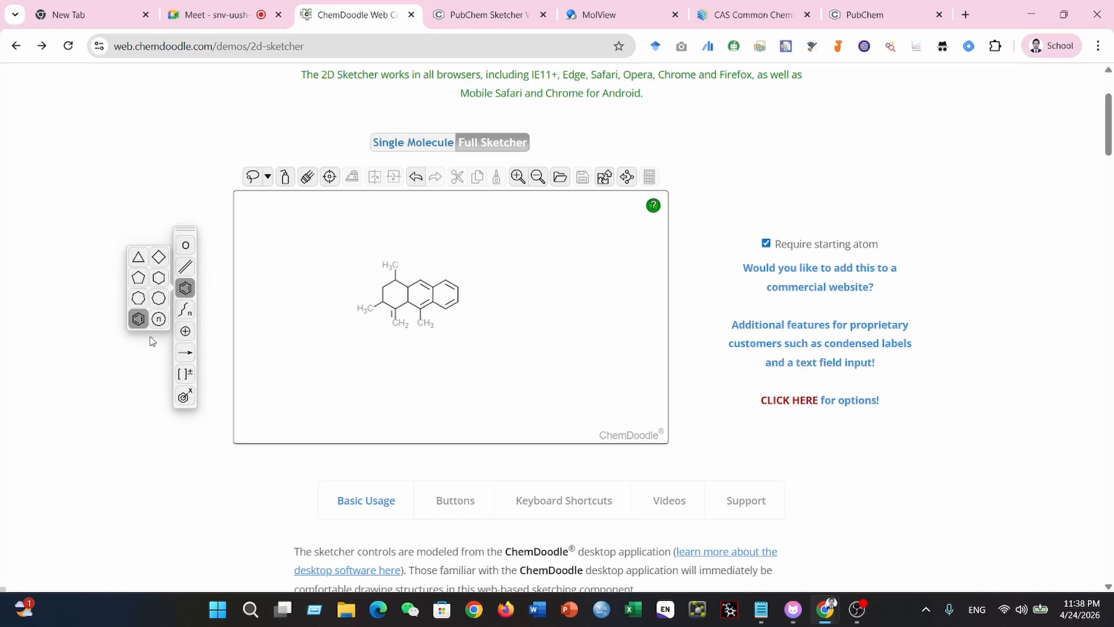
- Replace two atoms of the outer benzene ring with Cr and Kr chosen from the periodic table
click(185, 313)
click(185, 245)
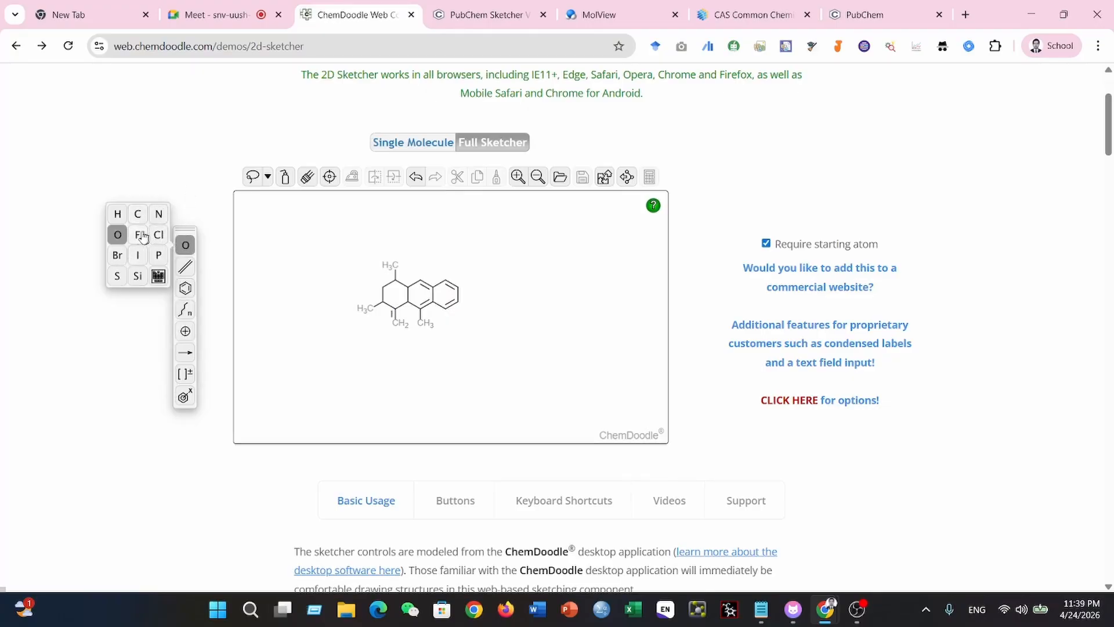
click(157, 277)
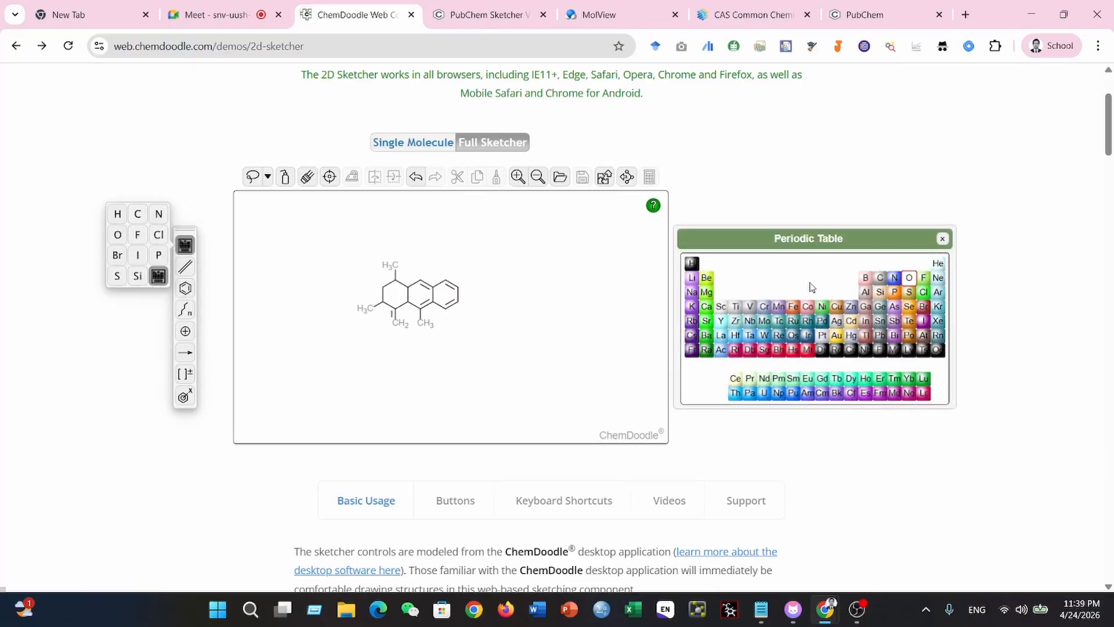
drag(850, 240, 996, 116)
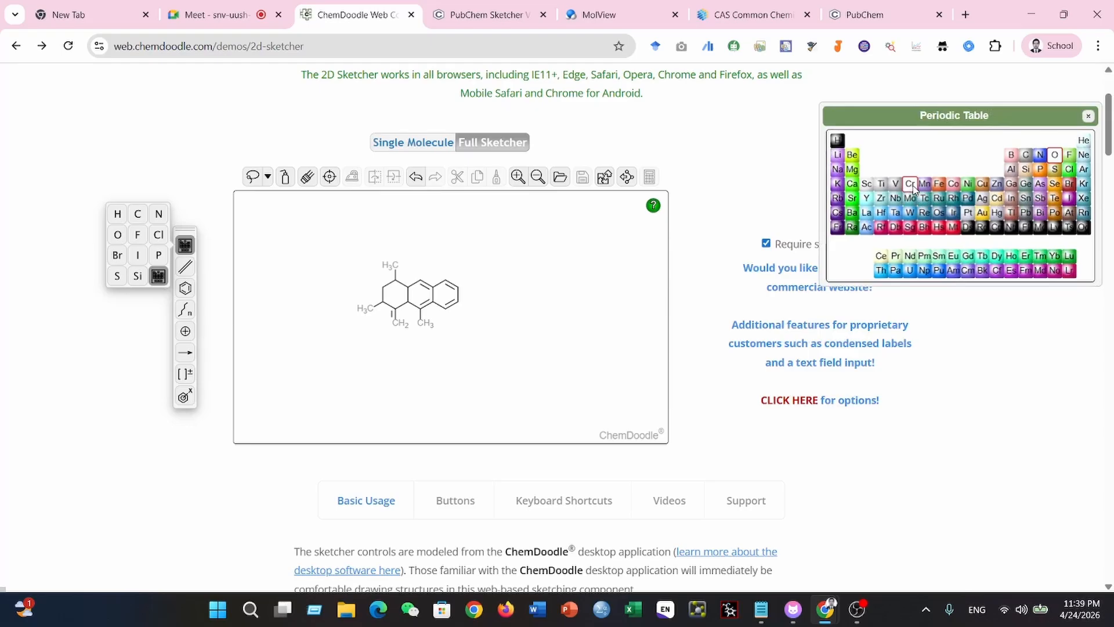
click(910, 183)
click(447, 281)
click(1083, 183)
click(445, 307)
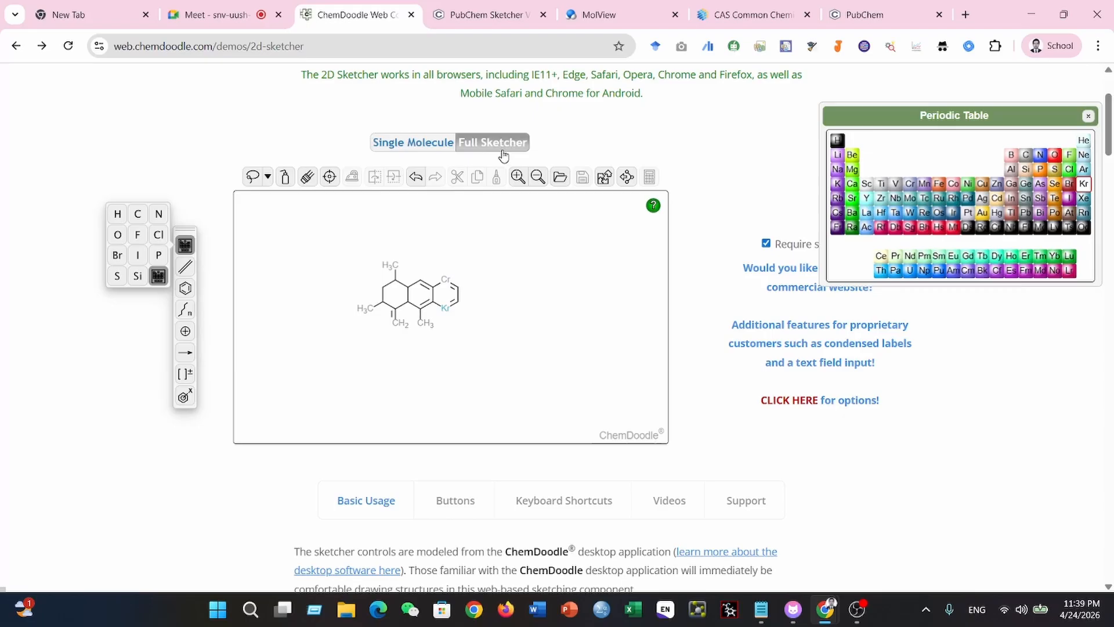
- Return to Single Molecule mode with MolGrabber open and shift the curcumin structure slightly on the canvas
click(406, 145)
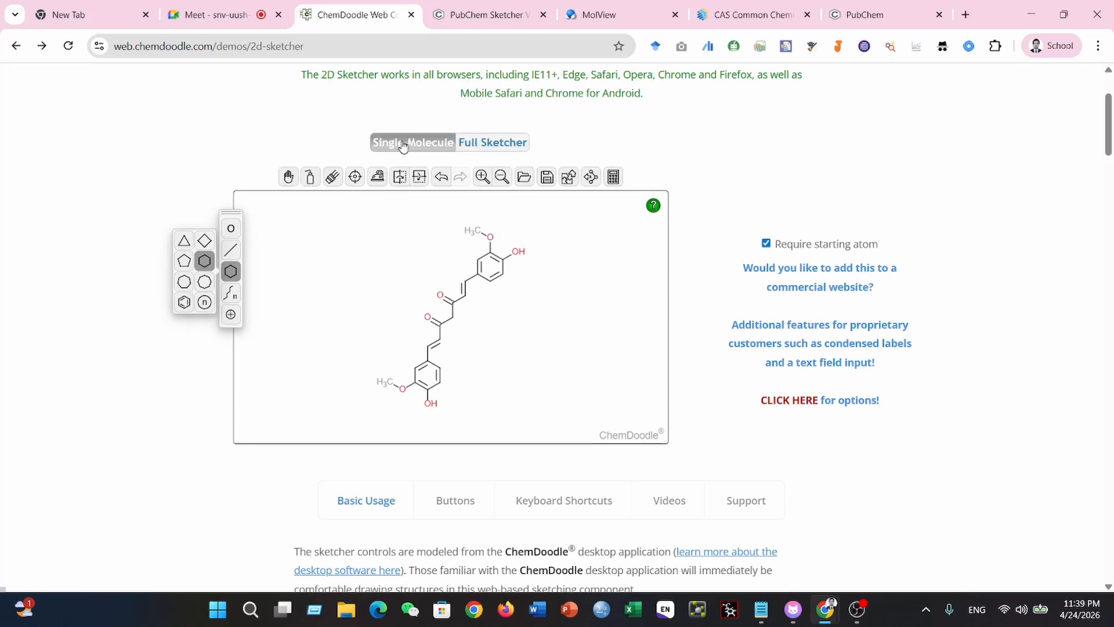
click(592, 178)
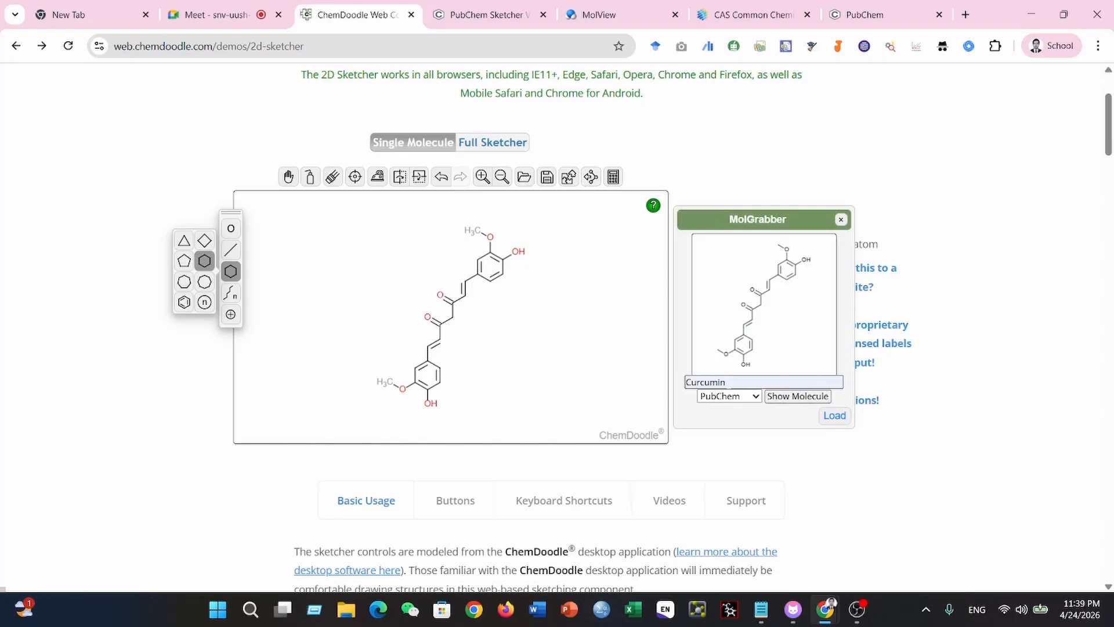
mouse_move(366, 204)
mouse_down()
mouse_move(272, 182)
mouse_move(350, 231)
mouse_move(376, 212)
mouse_up()
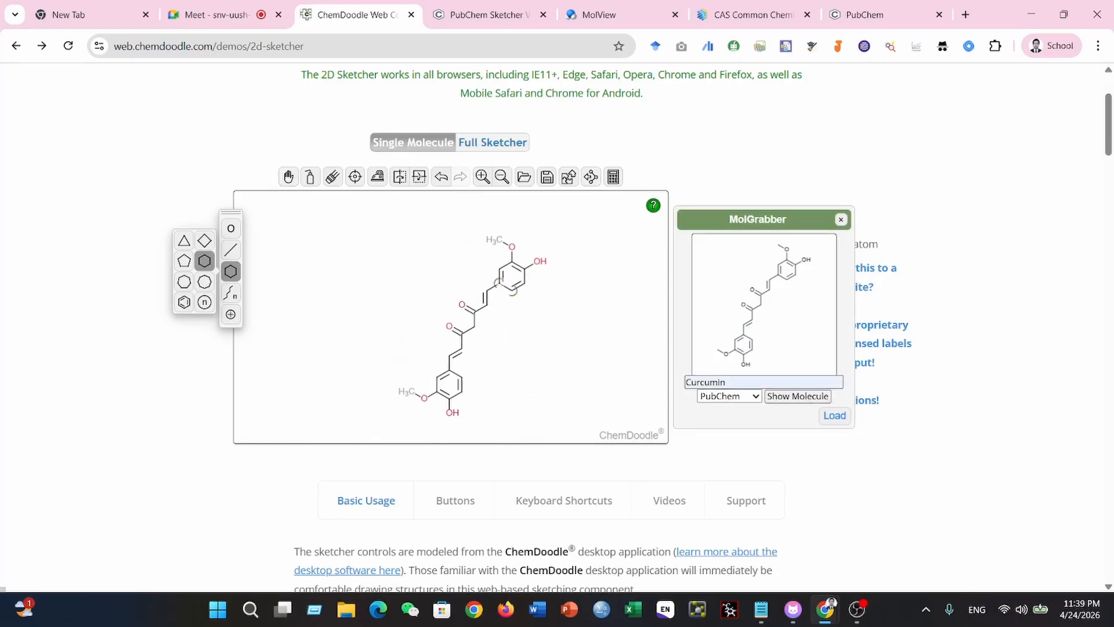
click(500, 283)
key(ctrl+z)
- Save the curcumin canvas image as the PNG file "download" in the Downloads folder, check the saved picture and close it
right_click(544, 309)
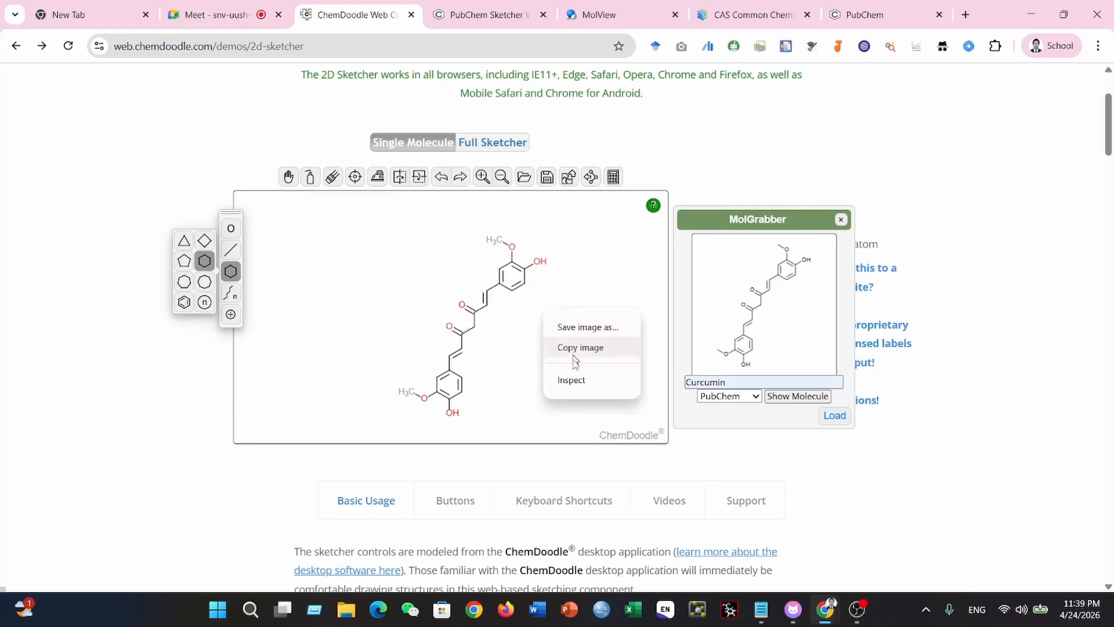
click(580, 327)
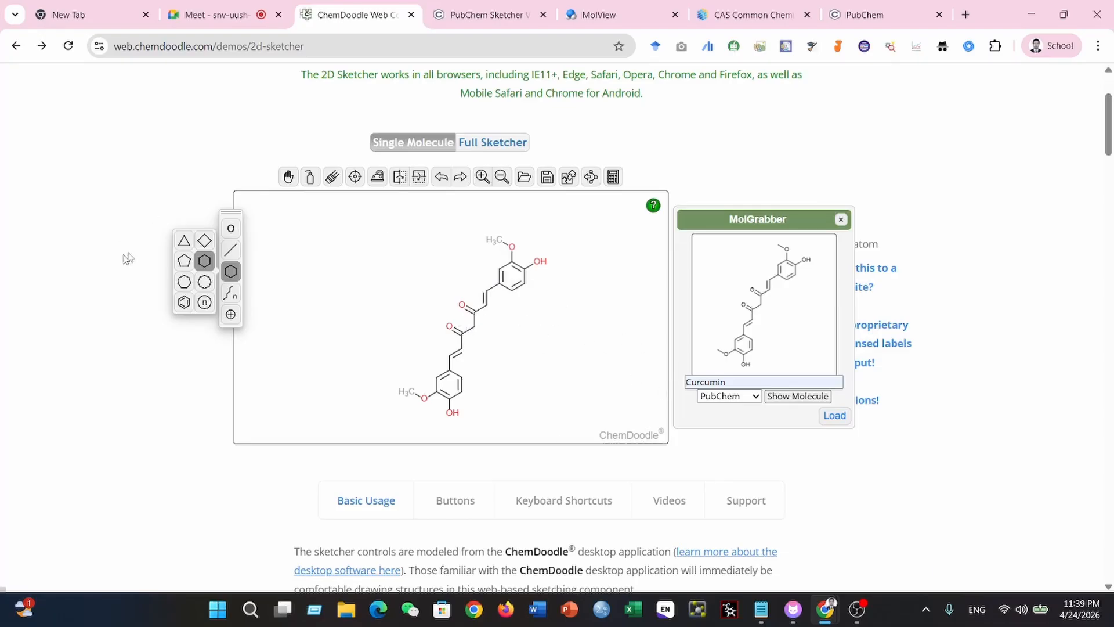
click(51, 163)
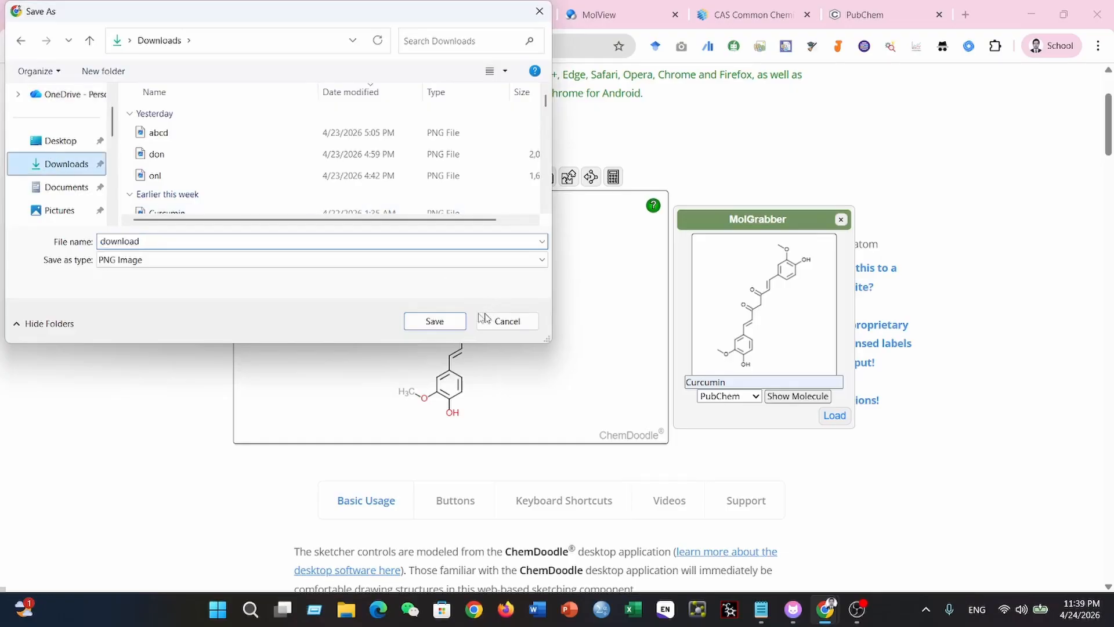
click(436, 318)
click(470, 260)
click(470, 273)
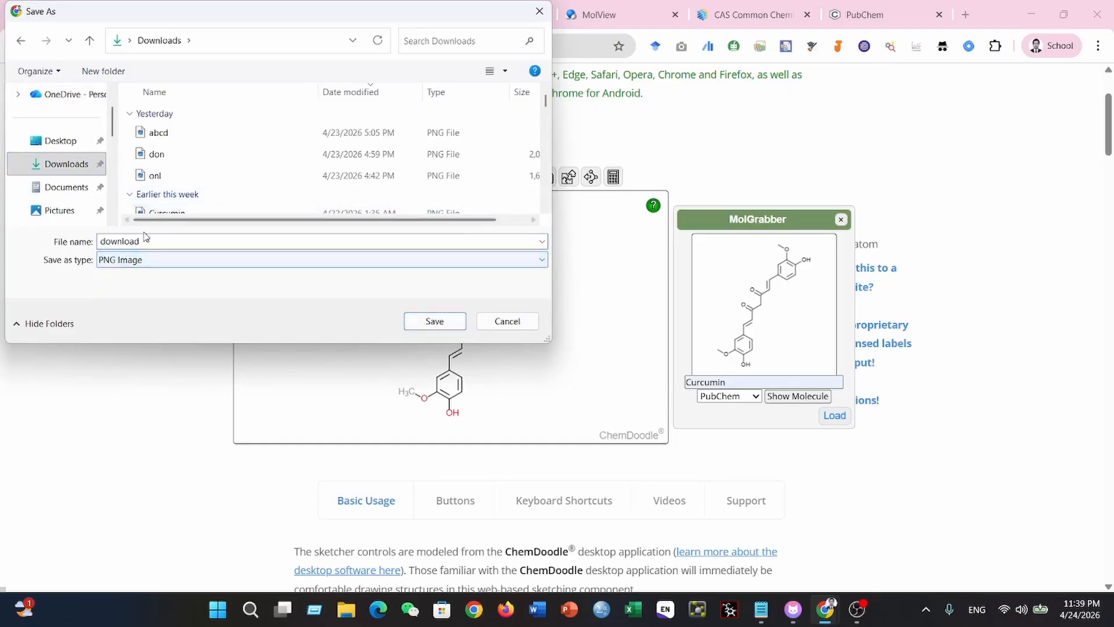
click(434, 321)
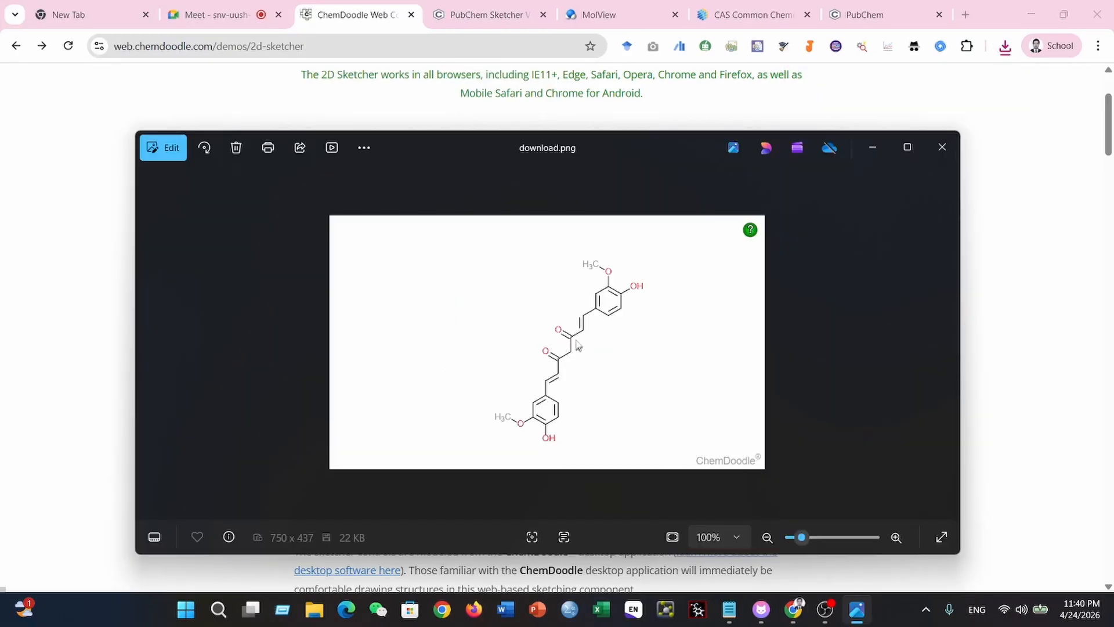
click(943, 148)
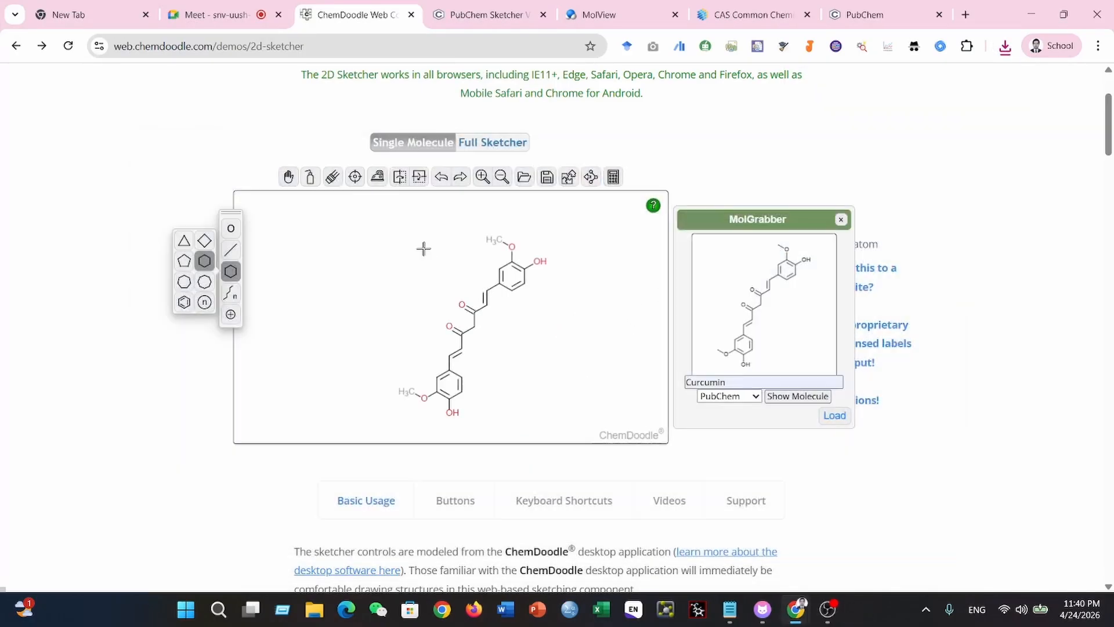
- Center the curcumin structure on the canvas and reposition it slightly
click(356, 178)
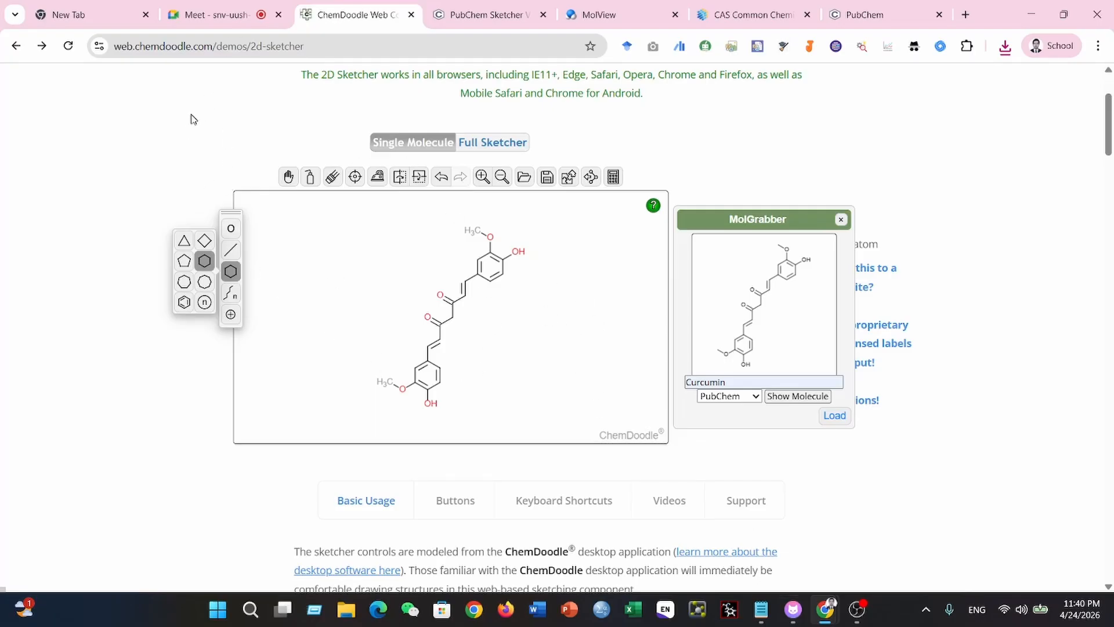
scroll(203, 372, down, 2)
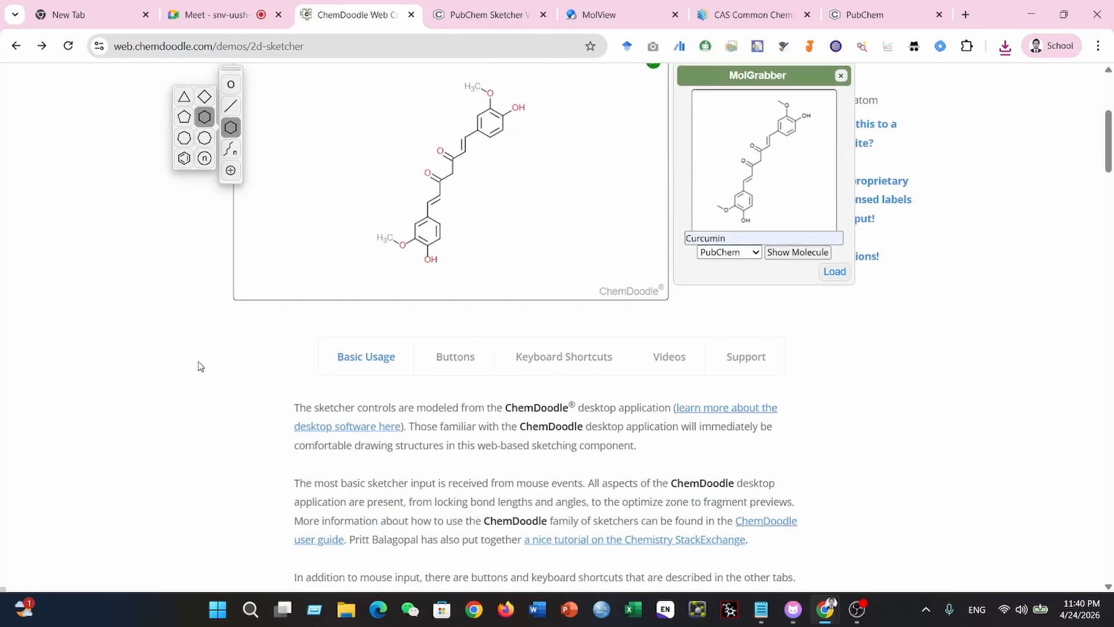
scroll(197, 364, up, 5)
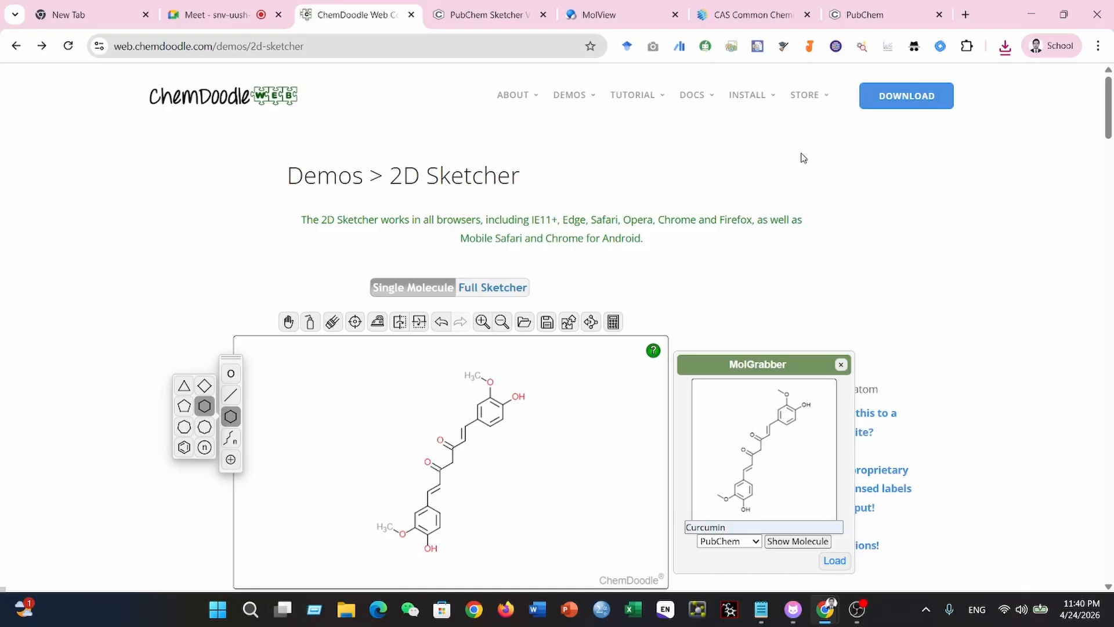
scroll(923, 271, down, 1)
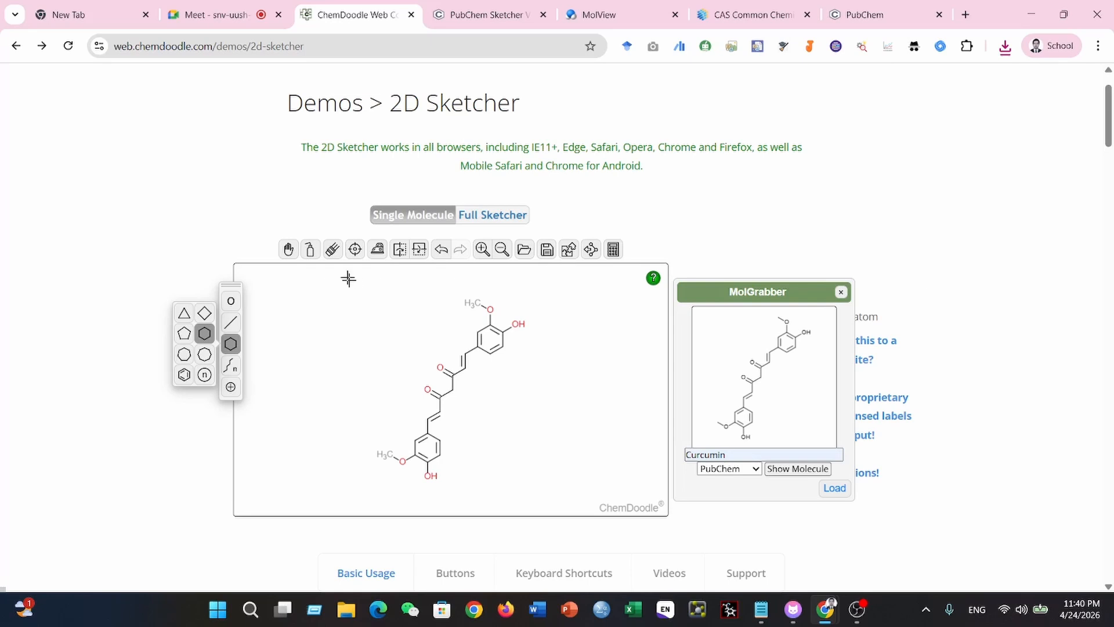
mouse_move(348, 279)
mouse_down()
mouse_move(378, 298)
mouse_move(330, 266)
mouse_up()
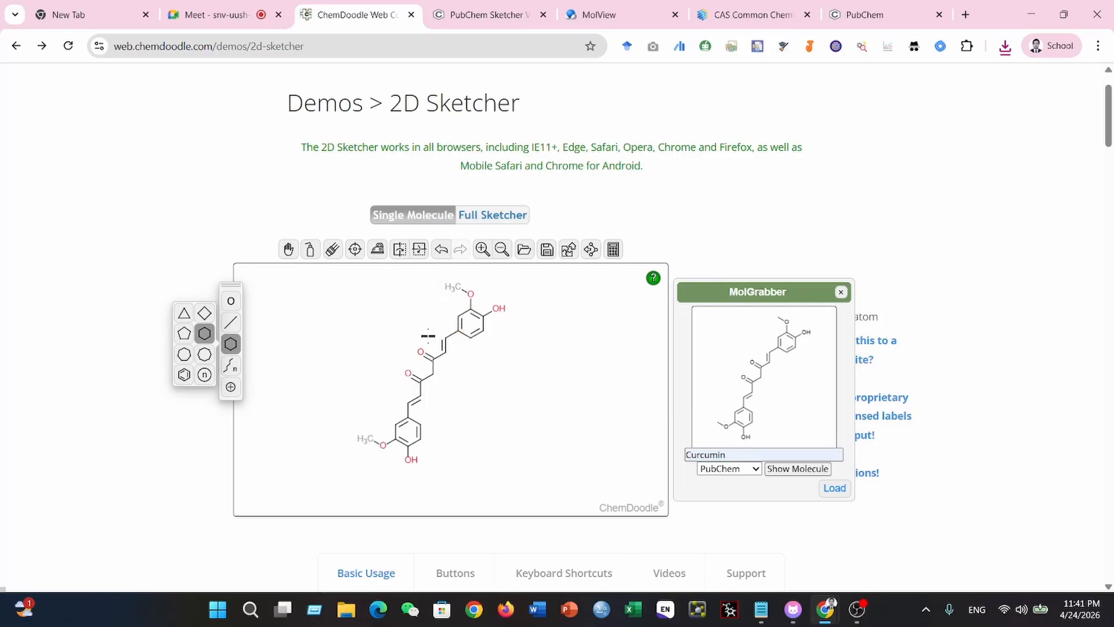
drag(426, 325, 436, 329)
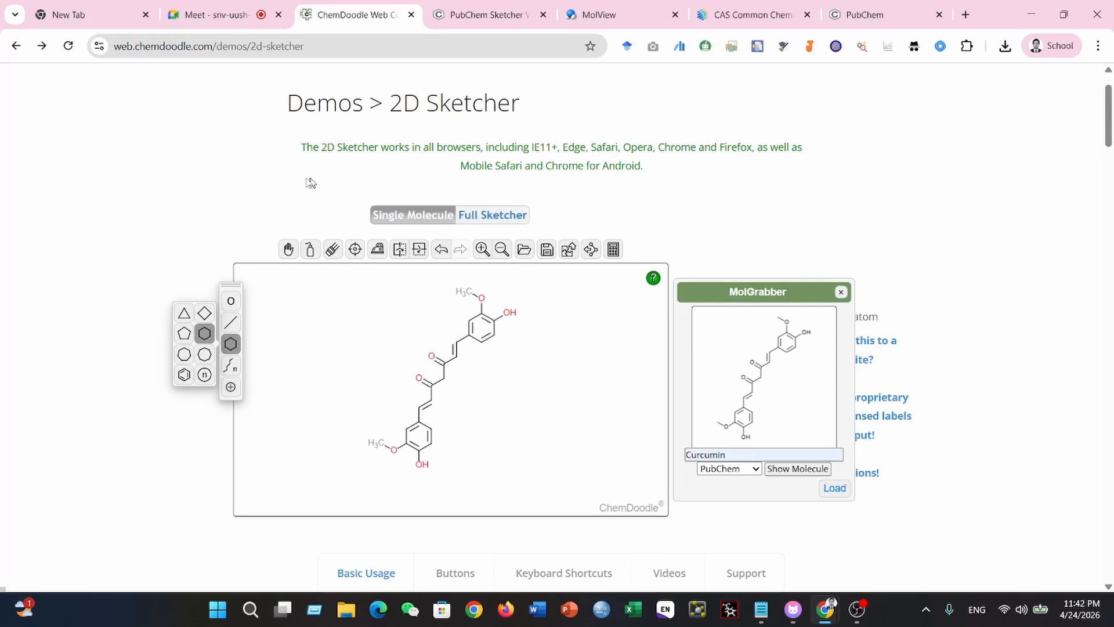
- Close the ChemDoodle page, switch to PubChem Sketcher and keep SMILES as the input format
click(411, 15)
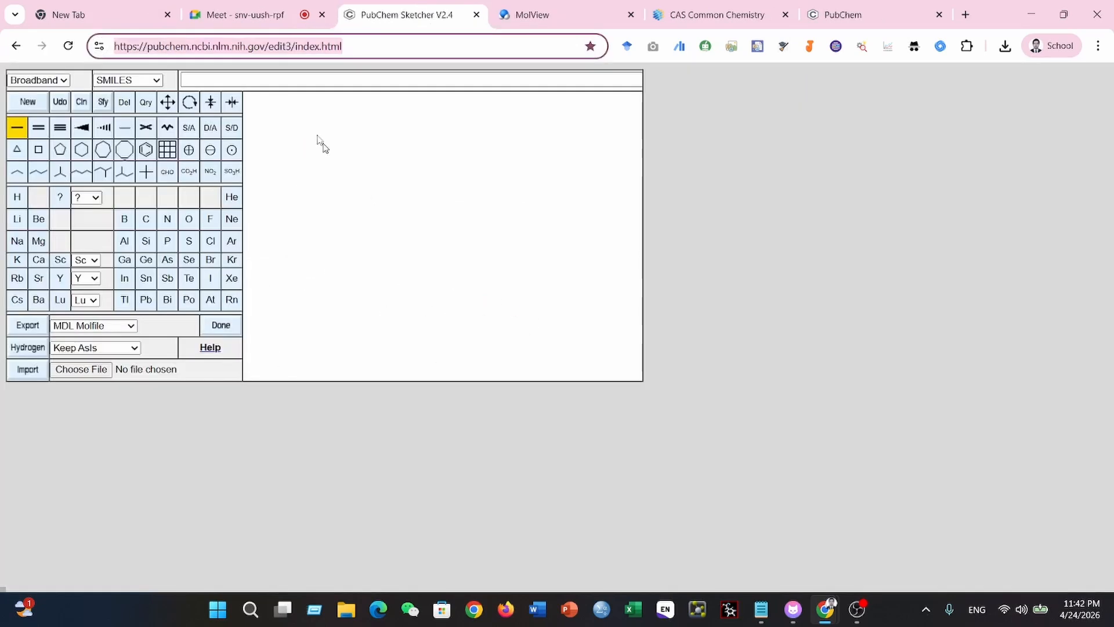
click(869, 19)
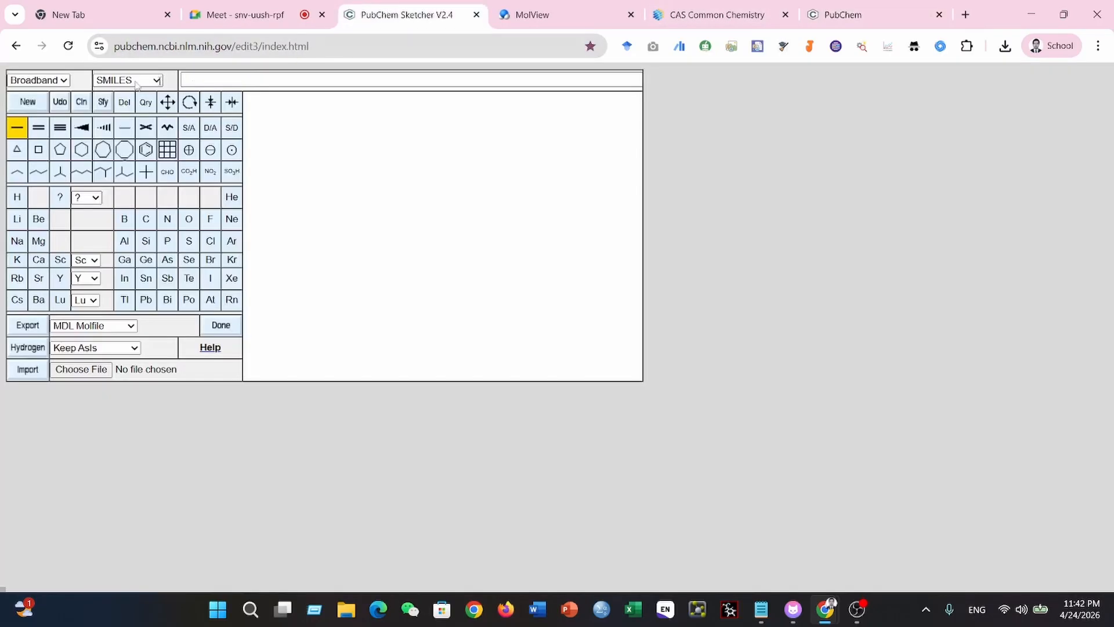
click(390, 11)
click(158, 81)
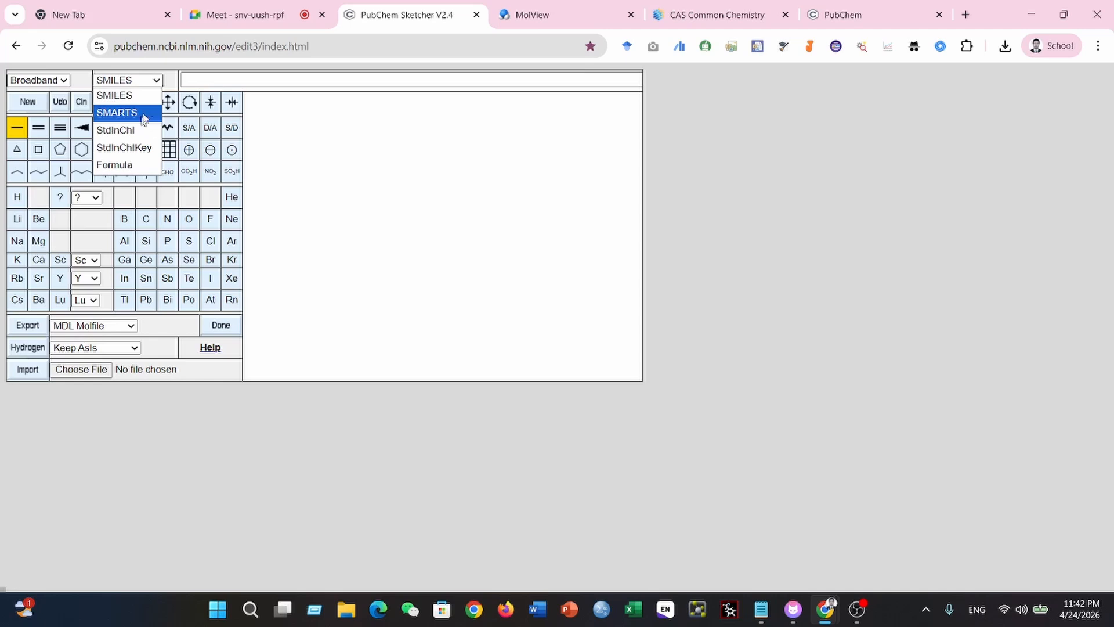
click(150, 81)
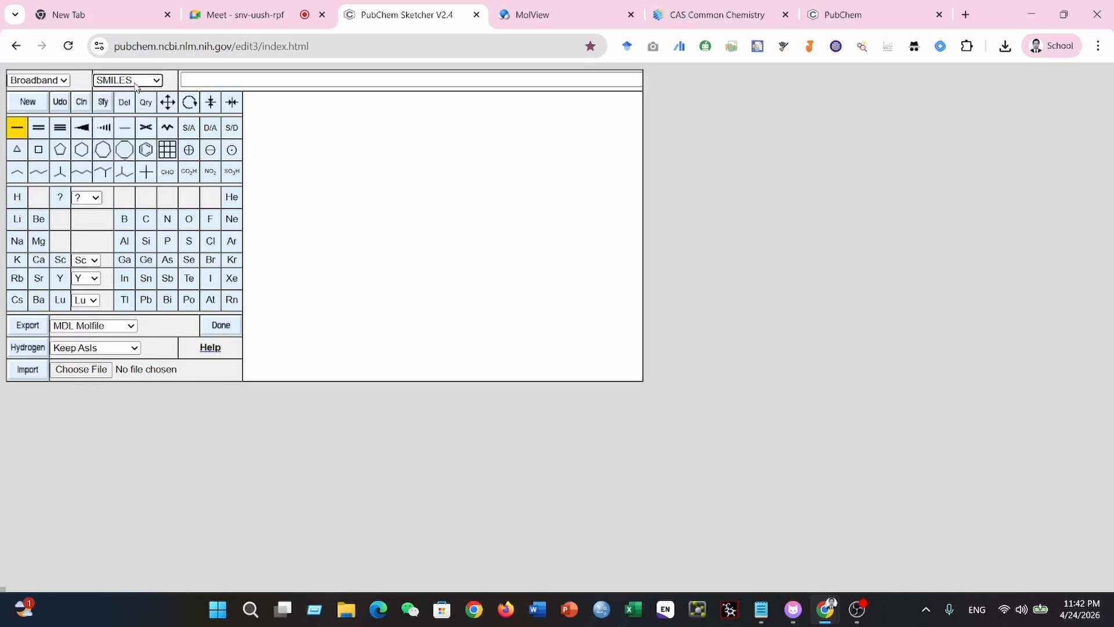
- Copy berberine's SMILES from its PubChem result and generate the structure from it in PubChem Sketcher
click(838, 22)
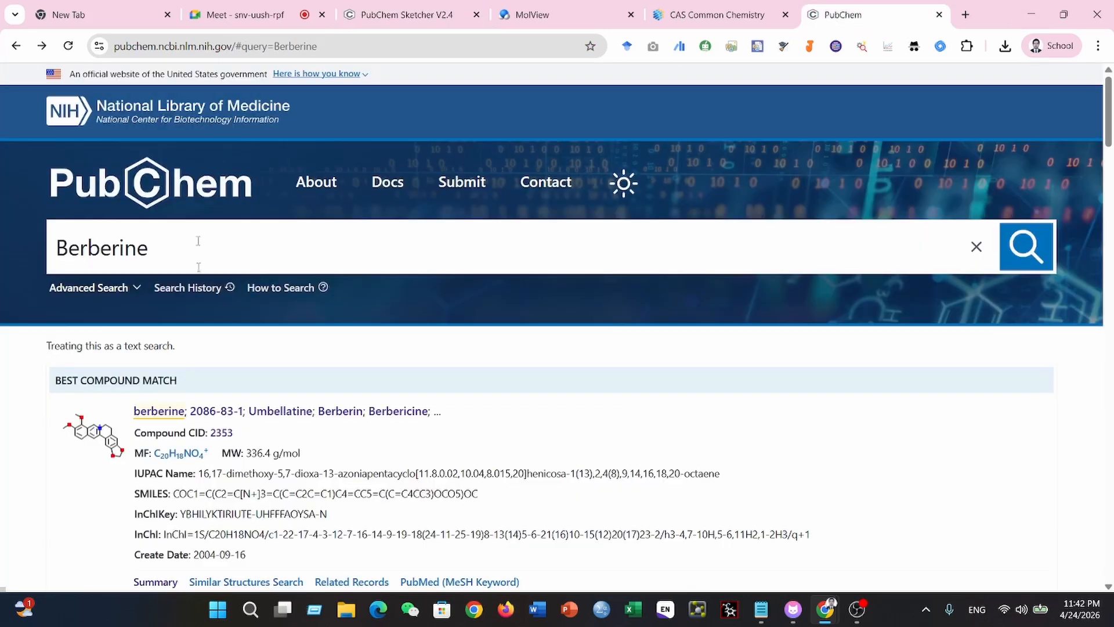
scroll(391, 361, down, 3)
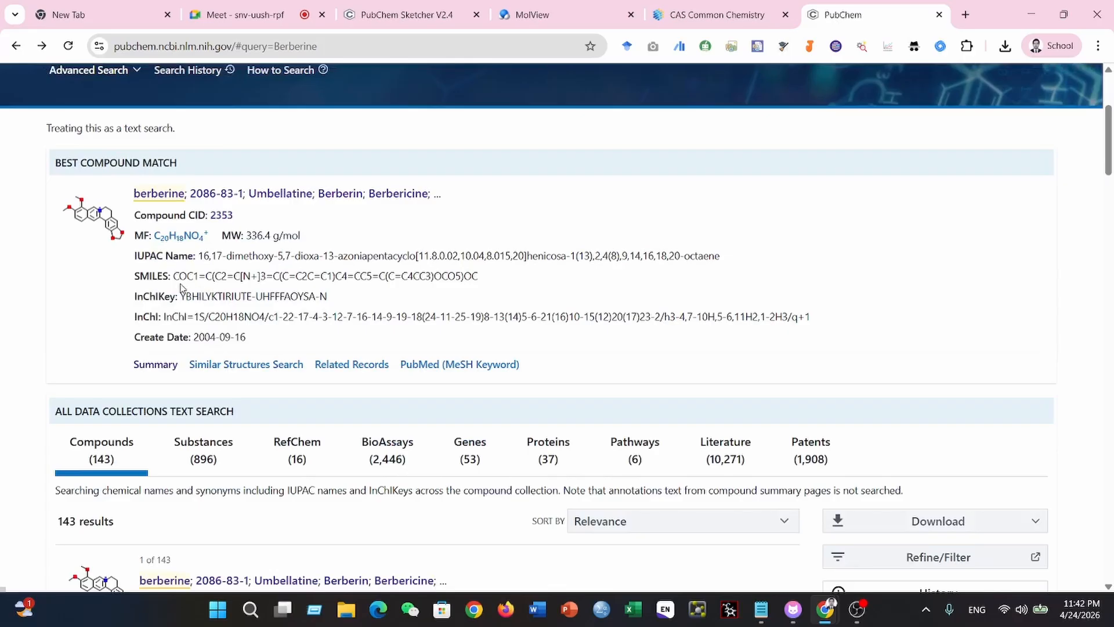
drag(174, 277, 492, 279)
right_click(464, 277)
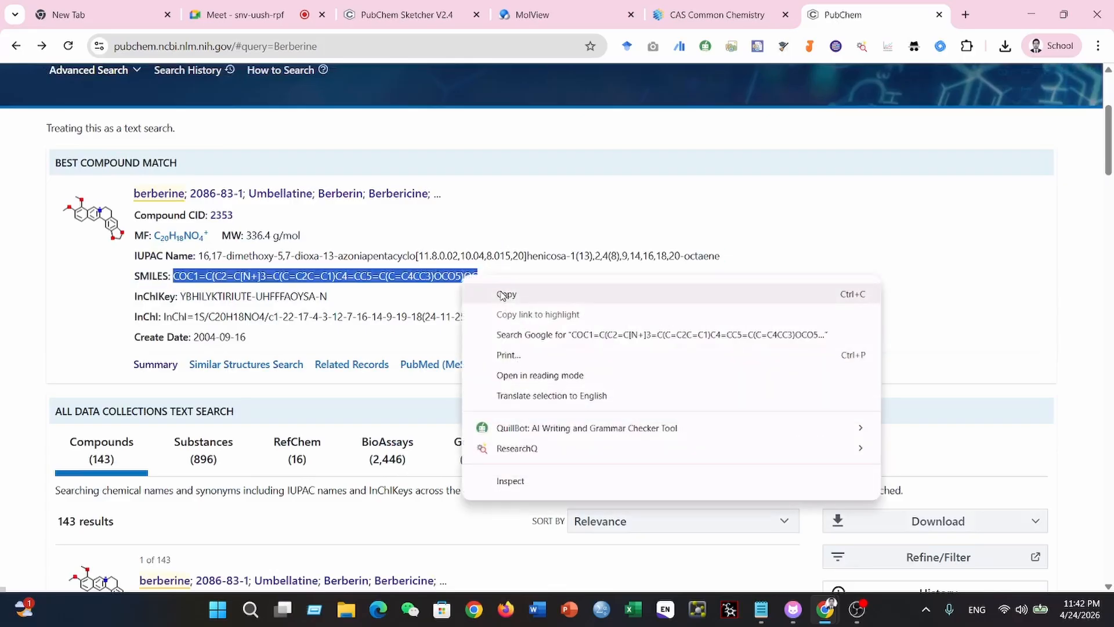
click(499, 292)
click(400, 14)
key(ctrl+v)
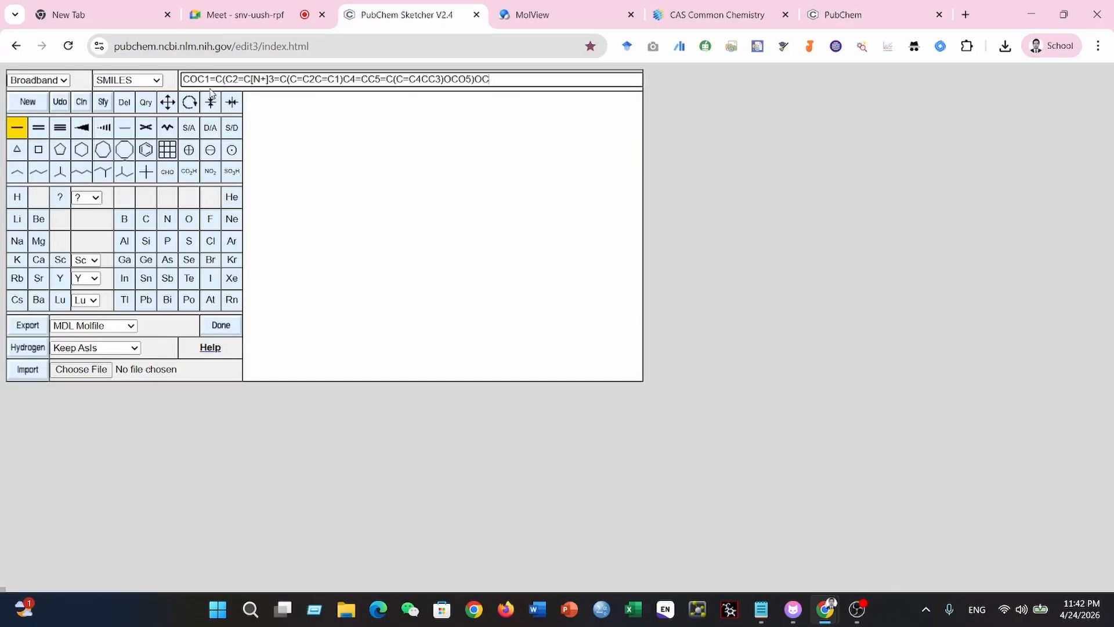
key(Return)
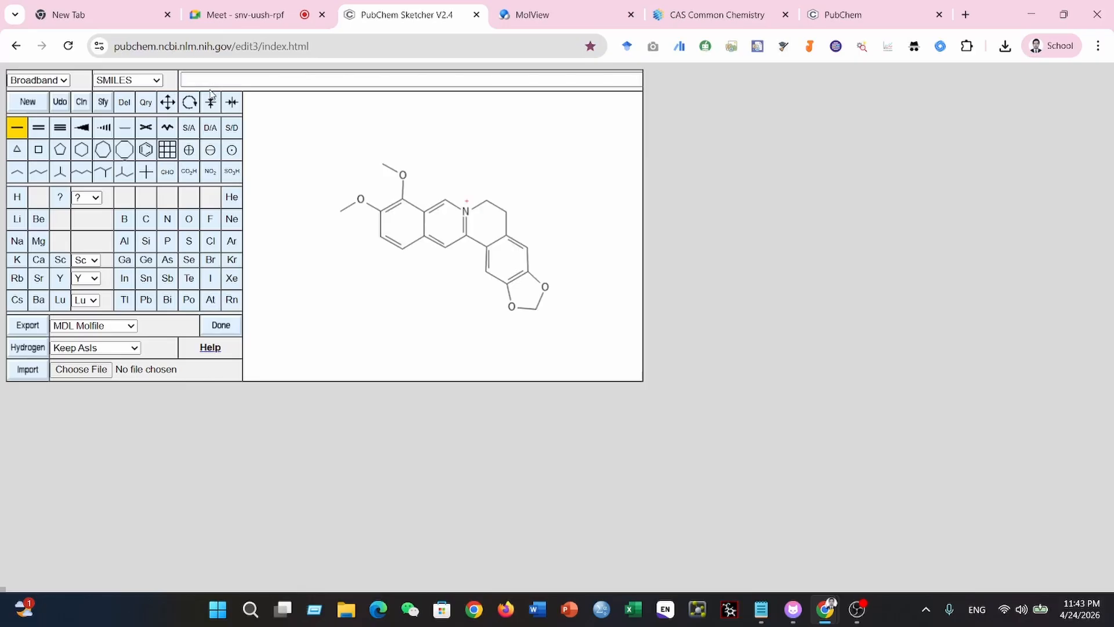
click(152, 81)
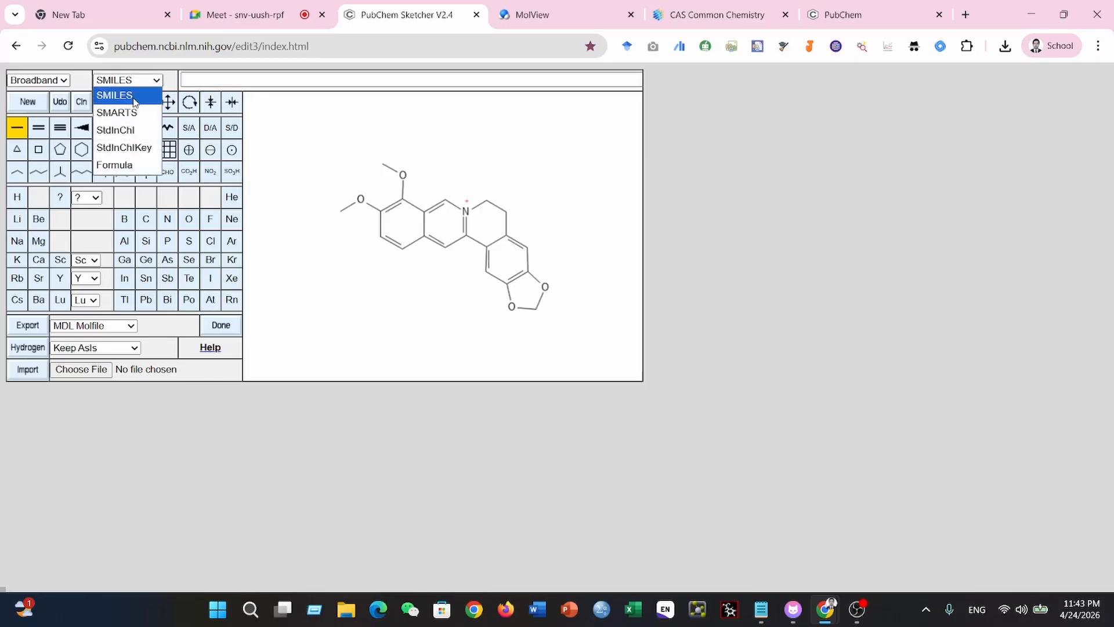
click(152, 84)
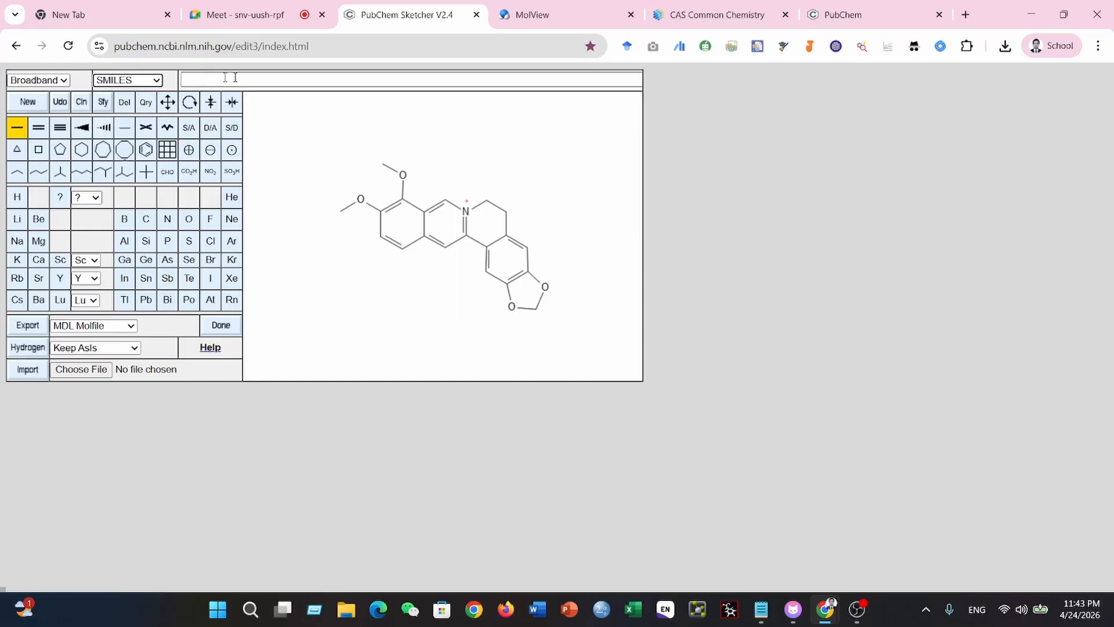
click(842, 17)
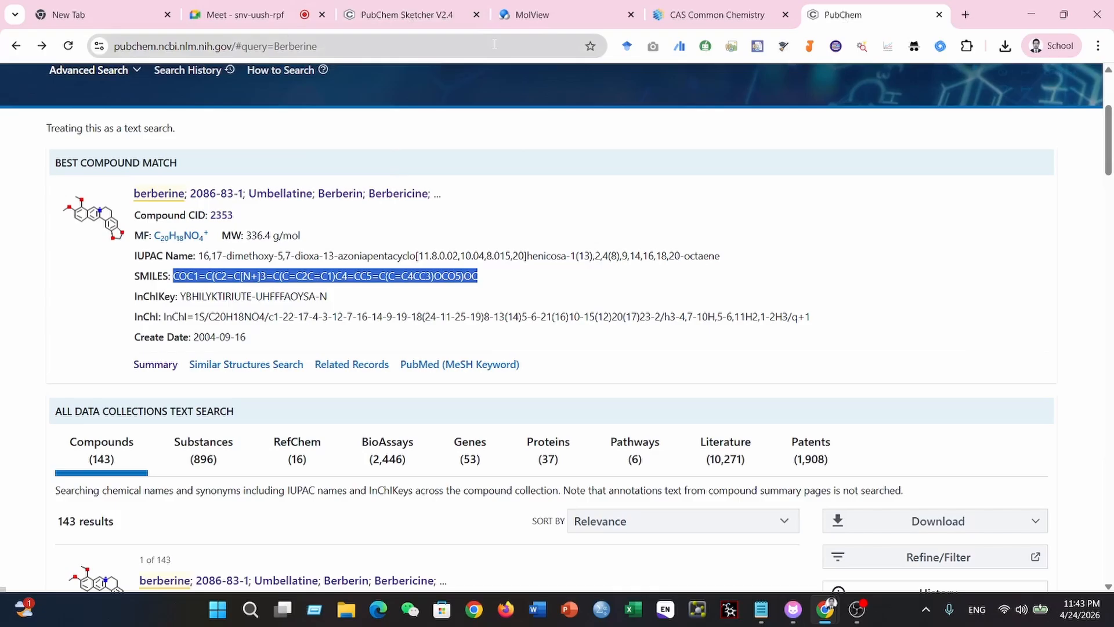
click(411, 22)
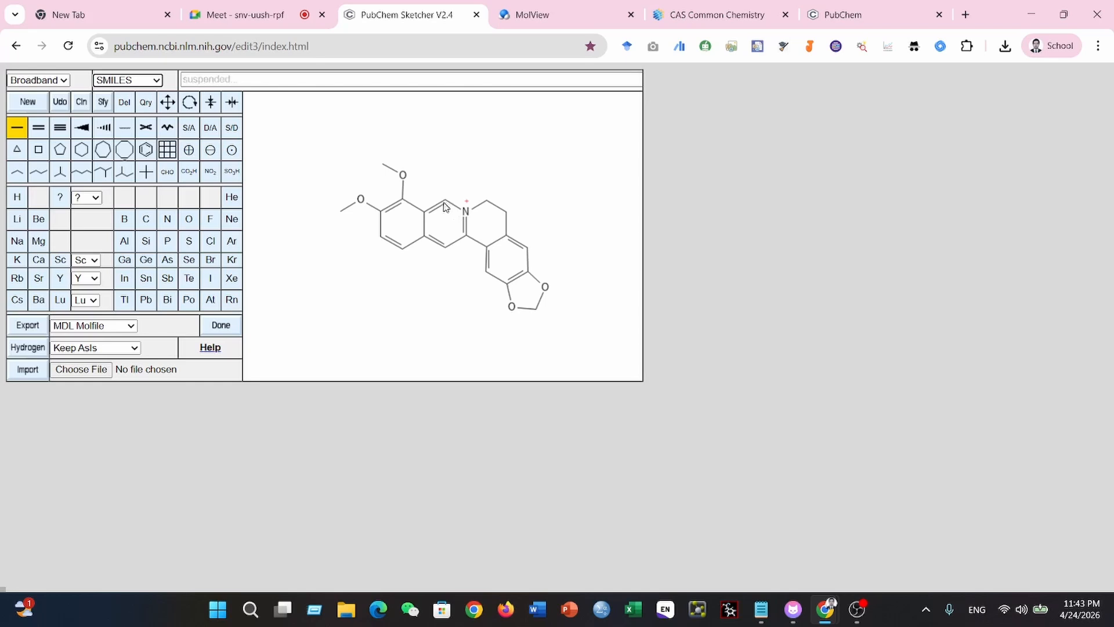
- Reload the sketcher for an empty canvas and draw an eight-membered ring with a benzene ring fused to its side
click(68, 46)
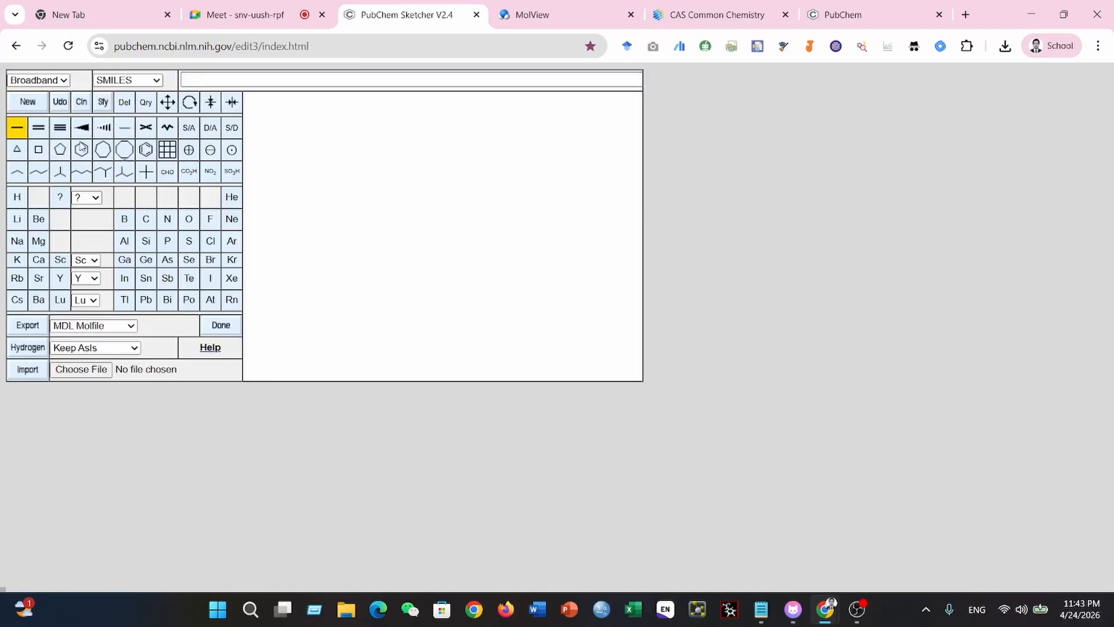
click(124, 149)
click(371, 164)
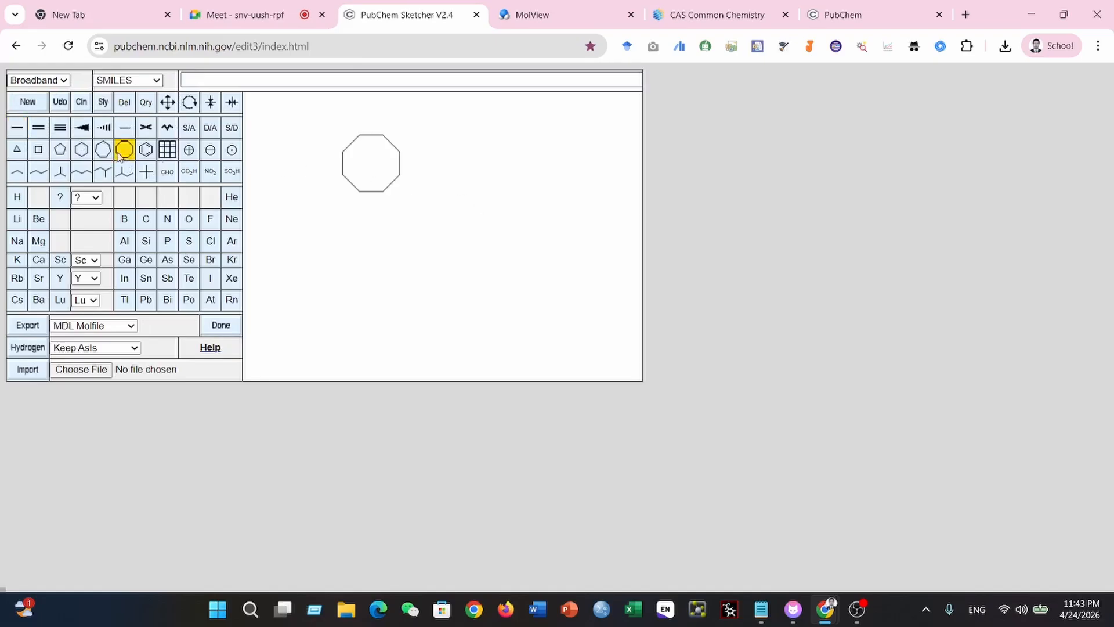
click(146, 150)
click(400, 163)
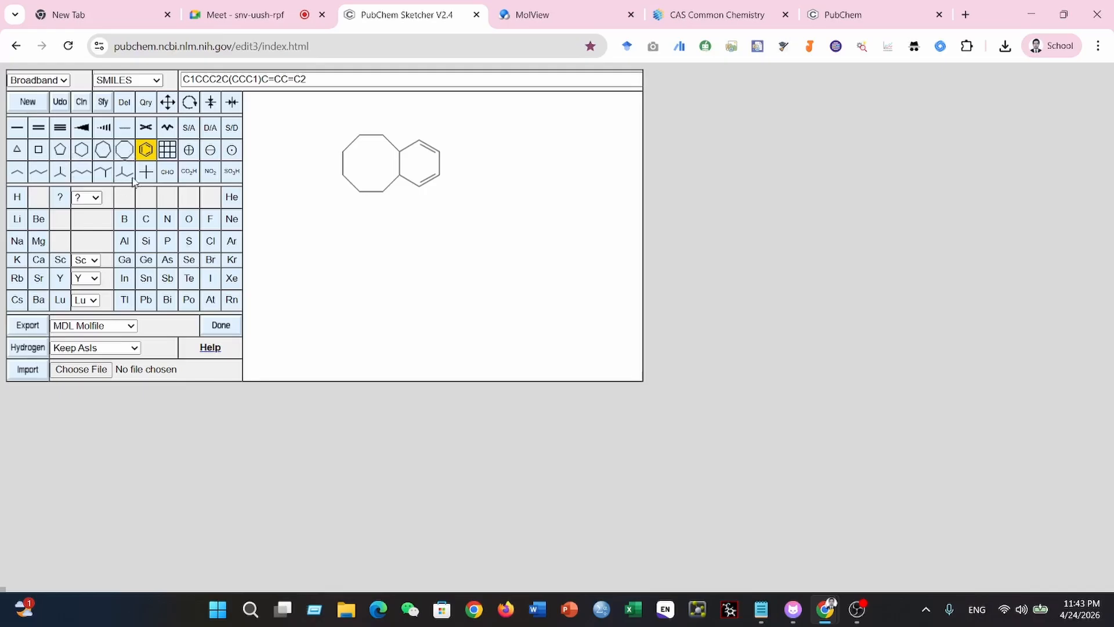
- Add a methyl substituent to the eight-membered ring and fuse a cyclohexane ring on the side opposite the benzene
click(18, 129)
click(272, 246)
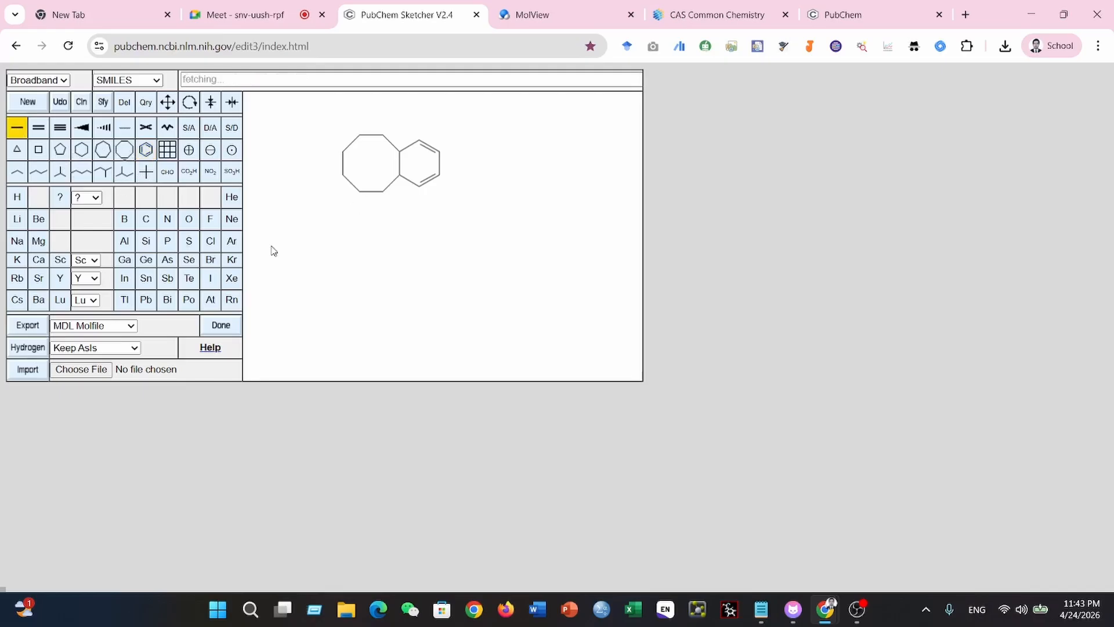
click(89, 155)
click(349, 172)
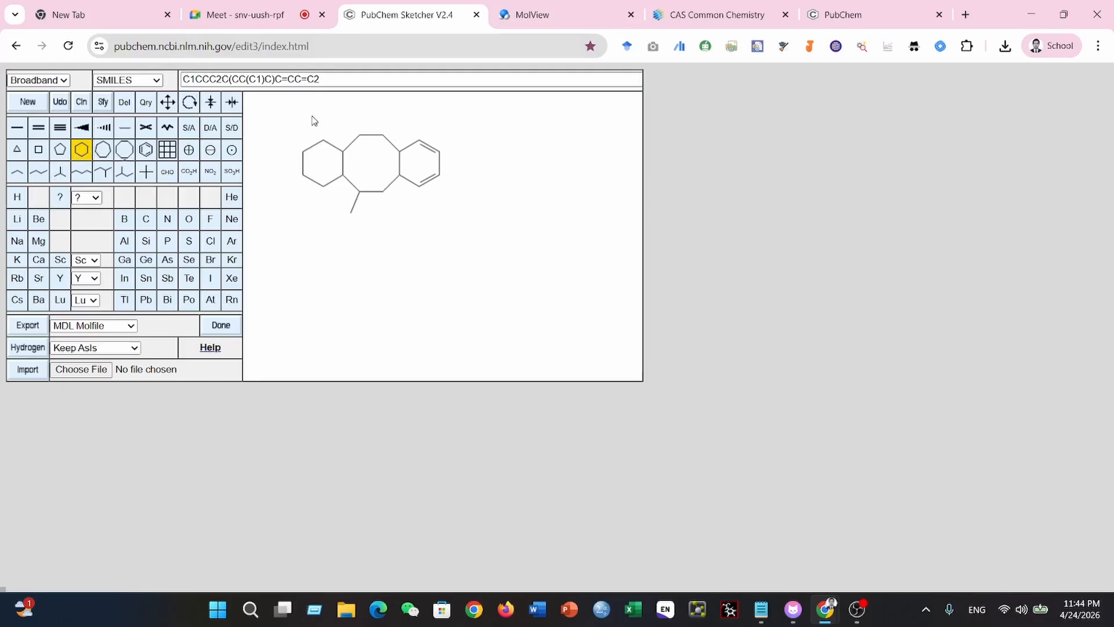
click(344, 129)
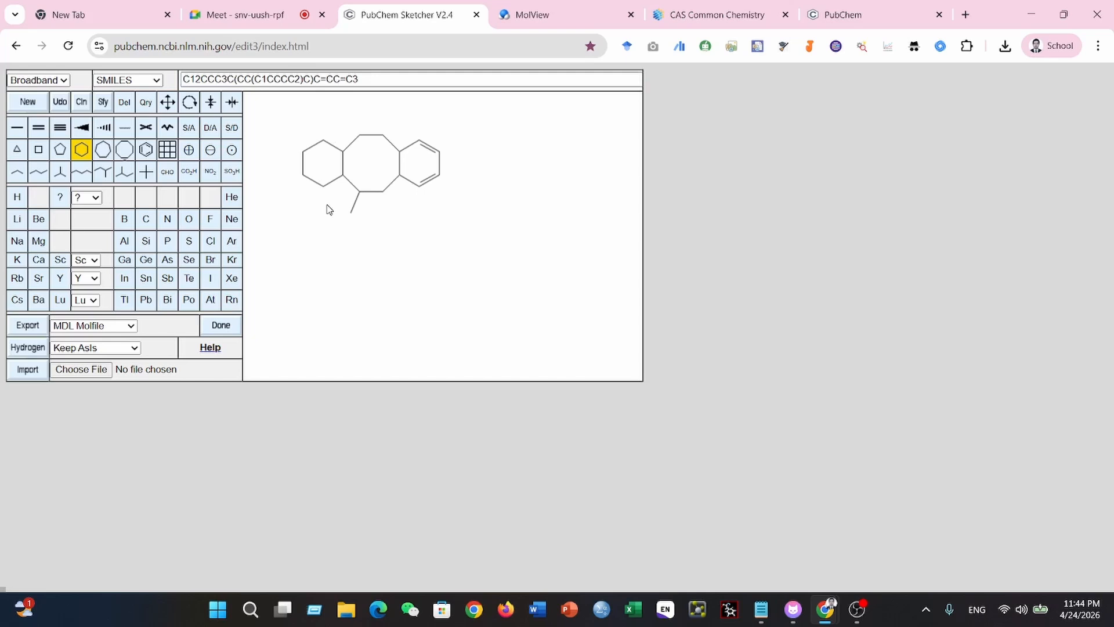
click(358, 78)
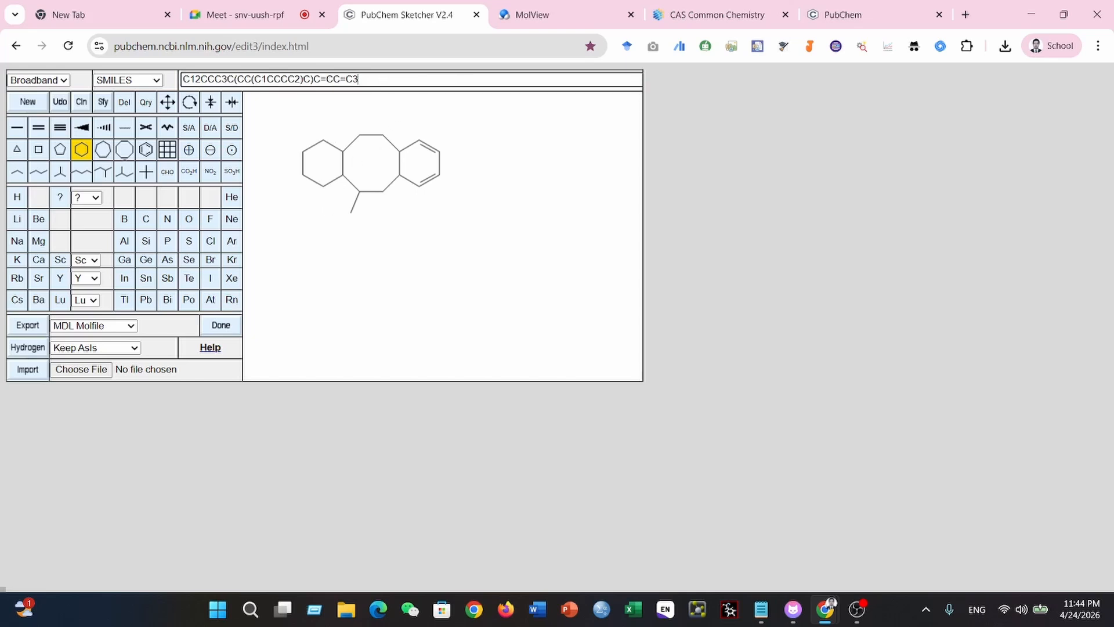
- Switch to PubChem and replace the berberine query with a search for EGCG
click(840, 14)
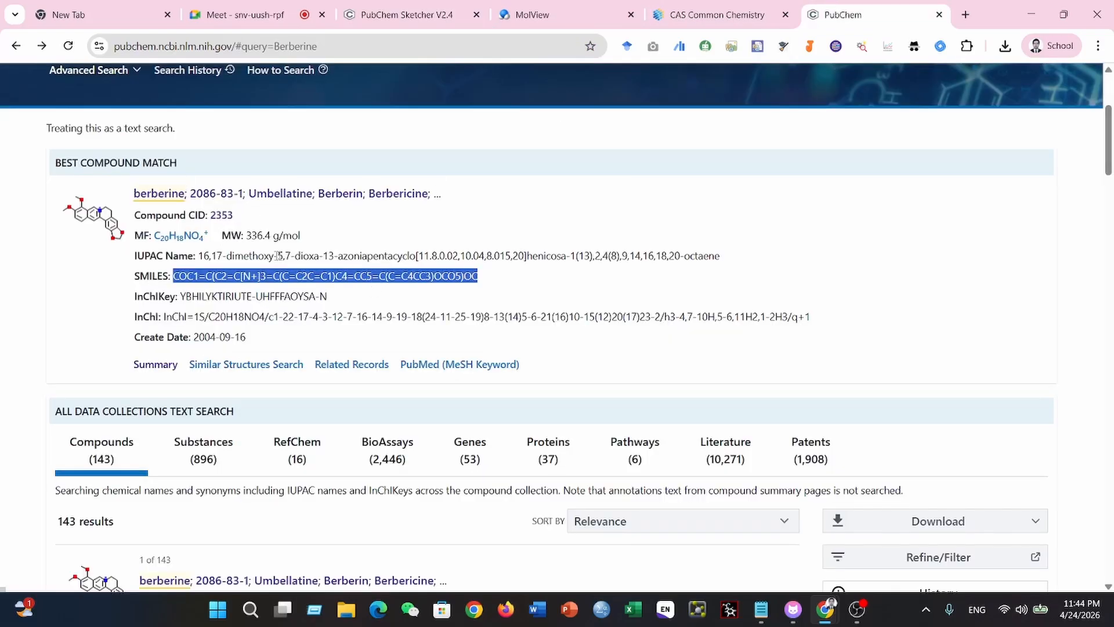
scroll(241, 207, up, 4)
drag(165, 249, 35, 248)
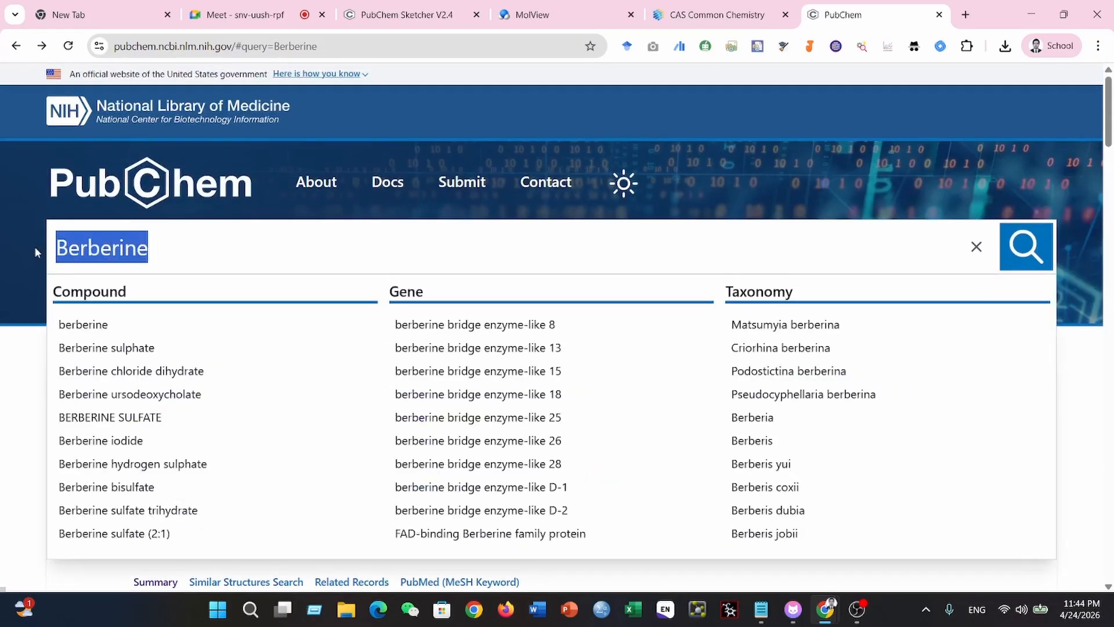
key(BackSpace)
text(E)
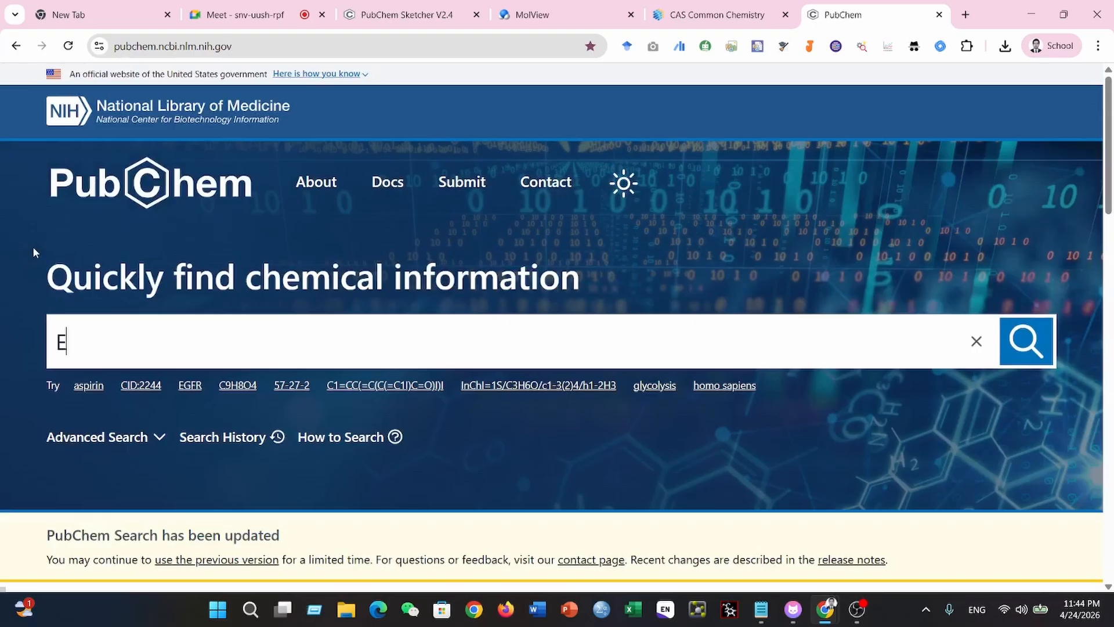
text(GCG)
key(Return)
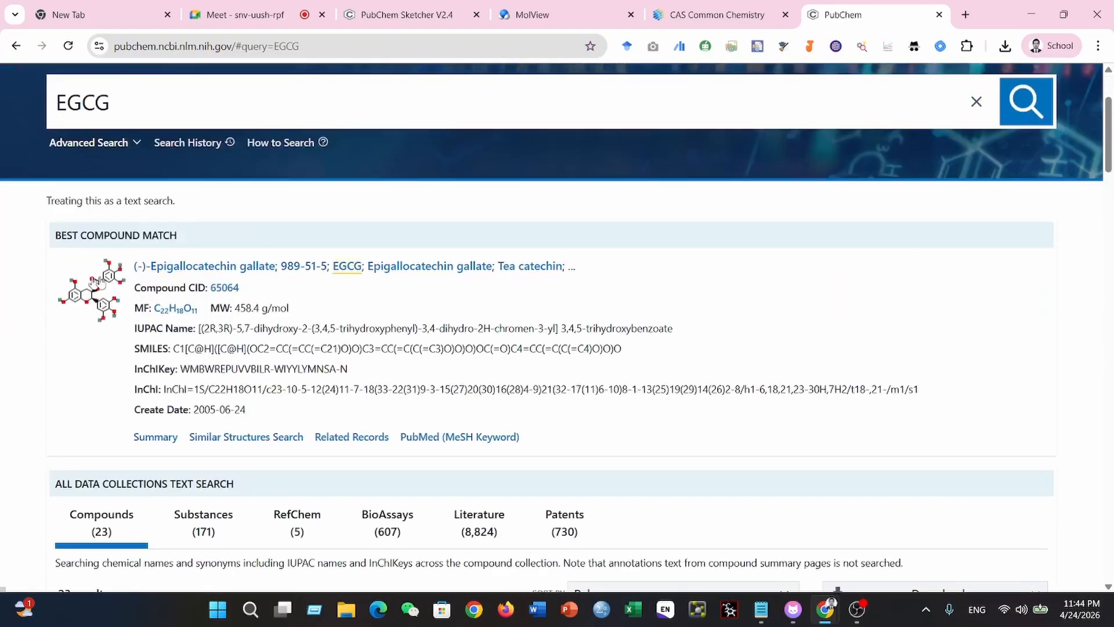
- Open the (-)-Epigallocatechin gallate compound page, review its structure and summary, and return to the EGCG search results
click(179, 271)
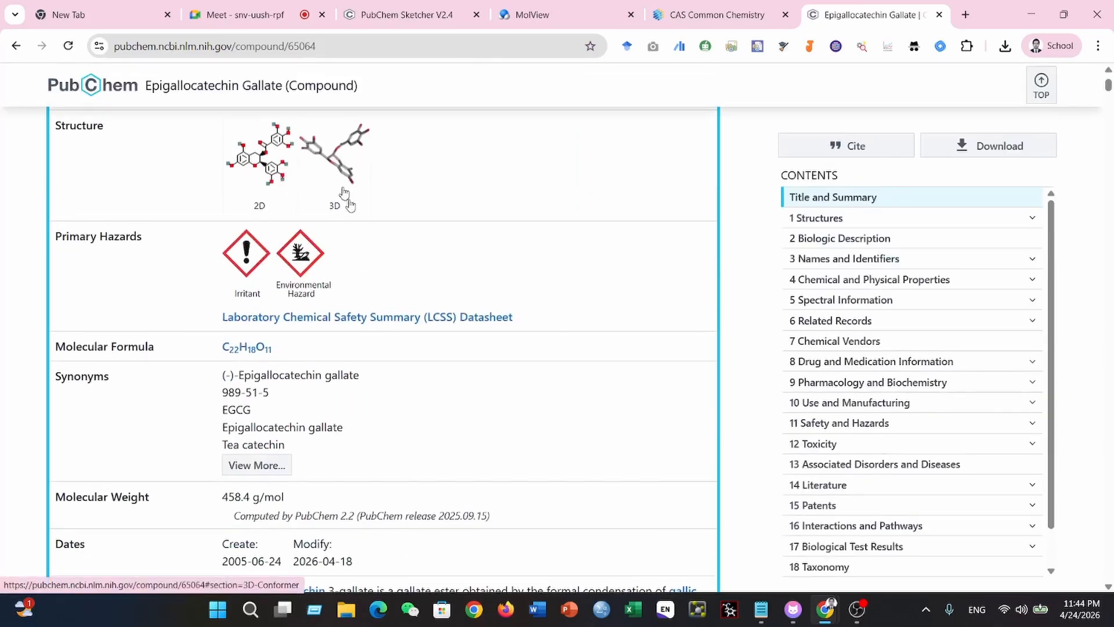
scroll(418, 253, down, 6)
scroll(481, 318, up, 5)
scroll(481, 320, up, 4)
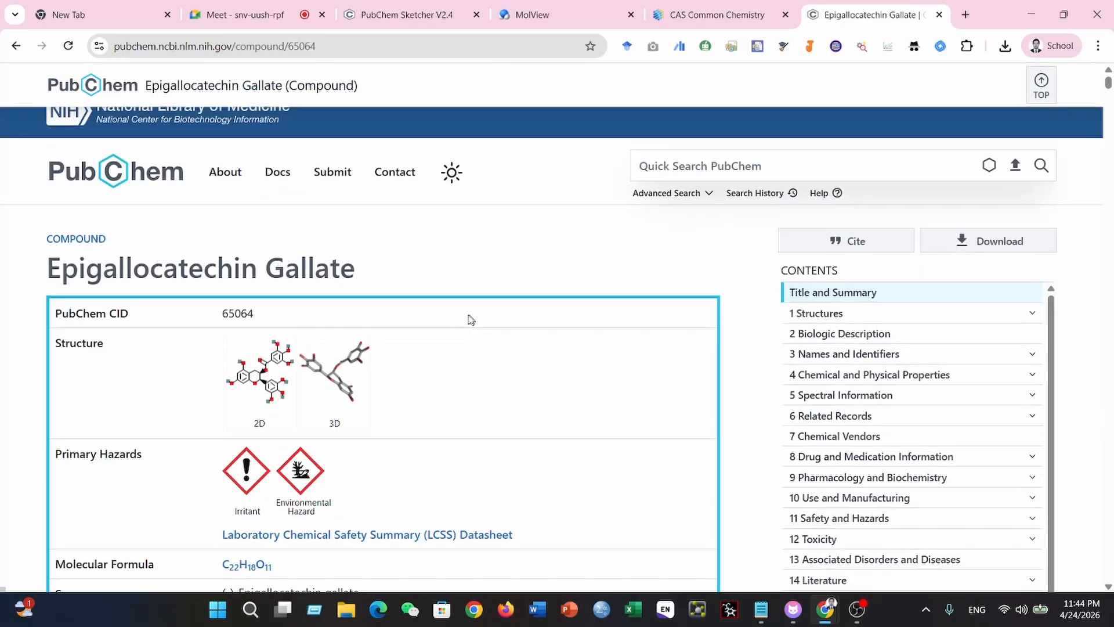
scroll(878, 388, down, 4)
scroll(728, 369, up, 4)
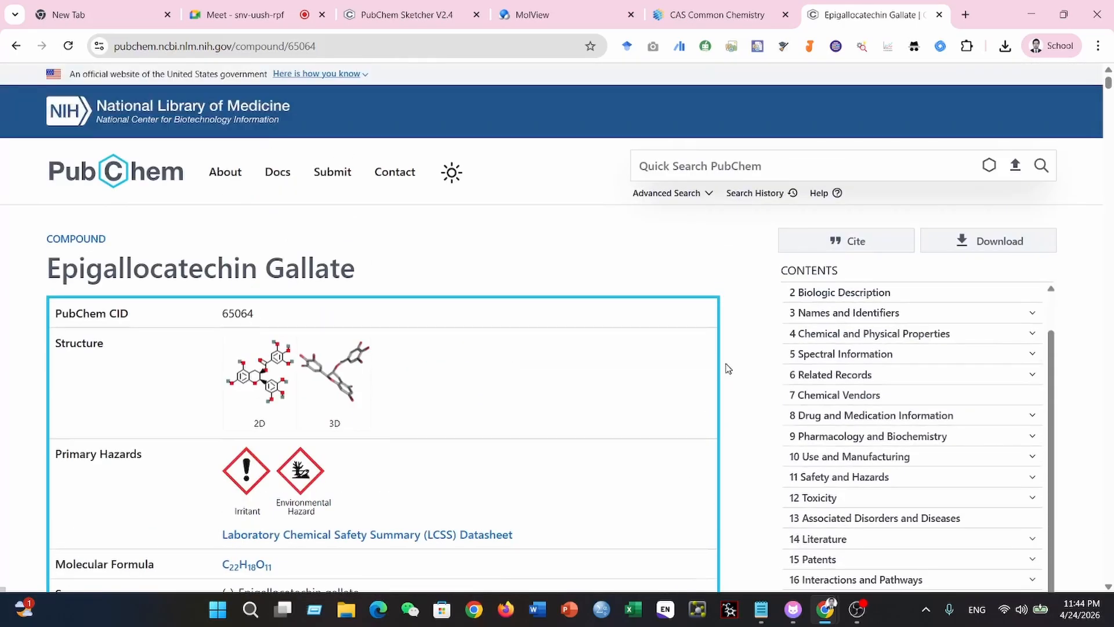
click(16, 46)
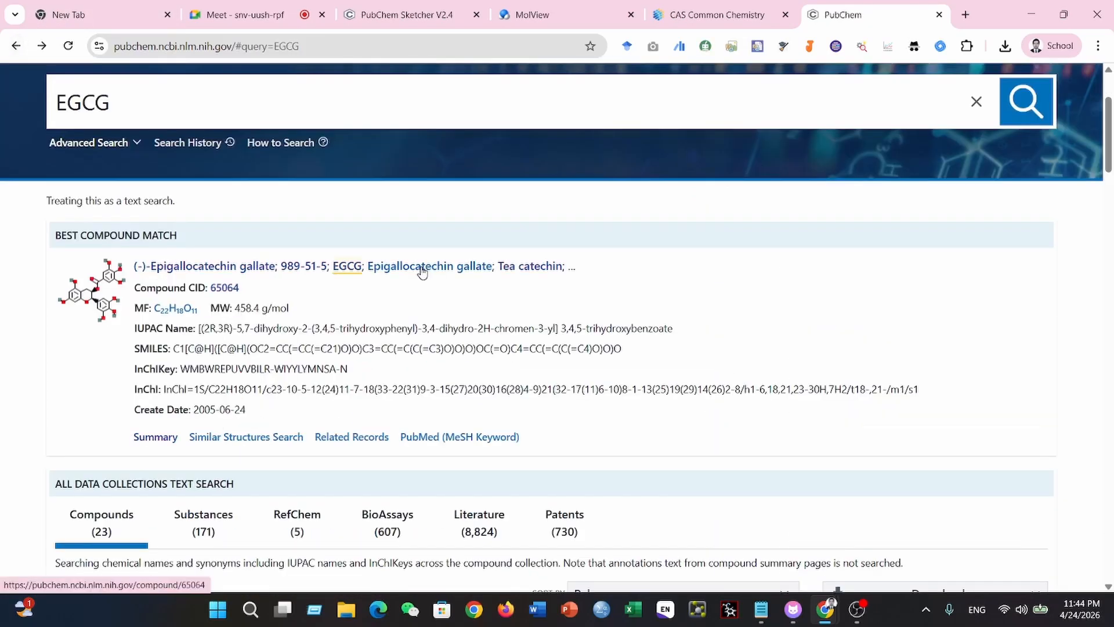
- Copy EGCG's SMILES from the best compound match and switch to PubChem Sketcher
scroll(439, 308, down, 3)
drag(173, 203, 616, 203)
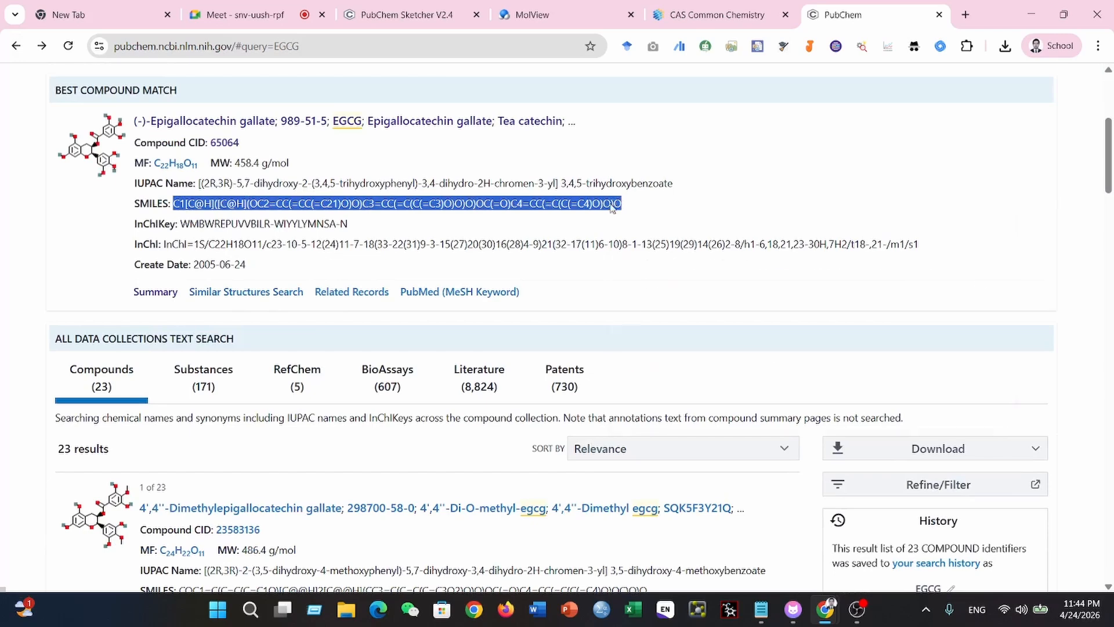
click(395, 15)
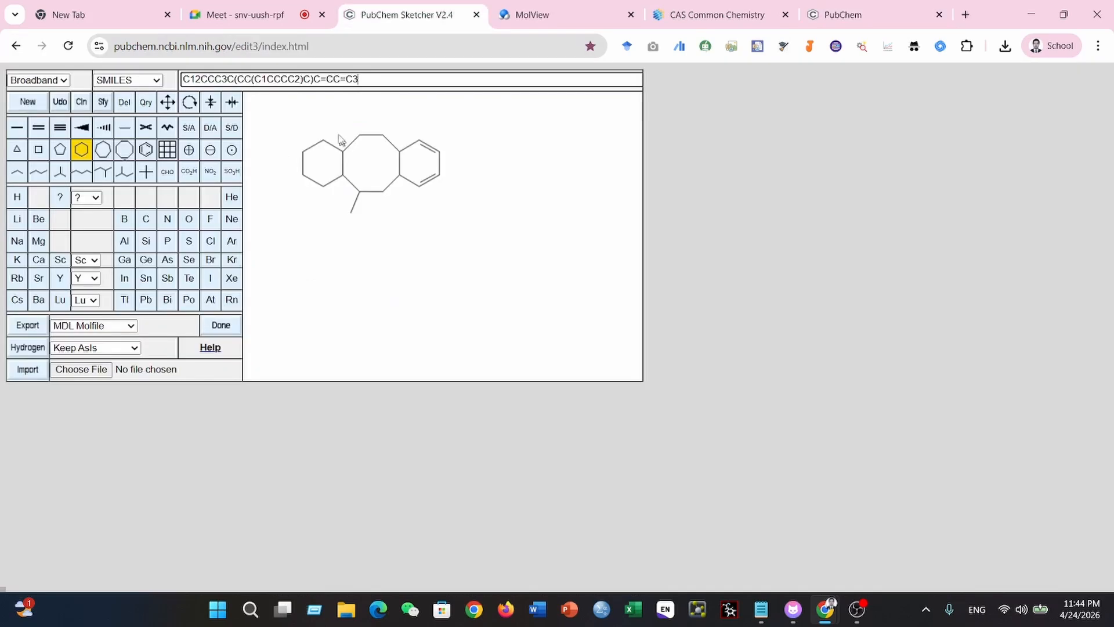
drag(358, 79, 164, 80)
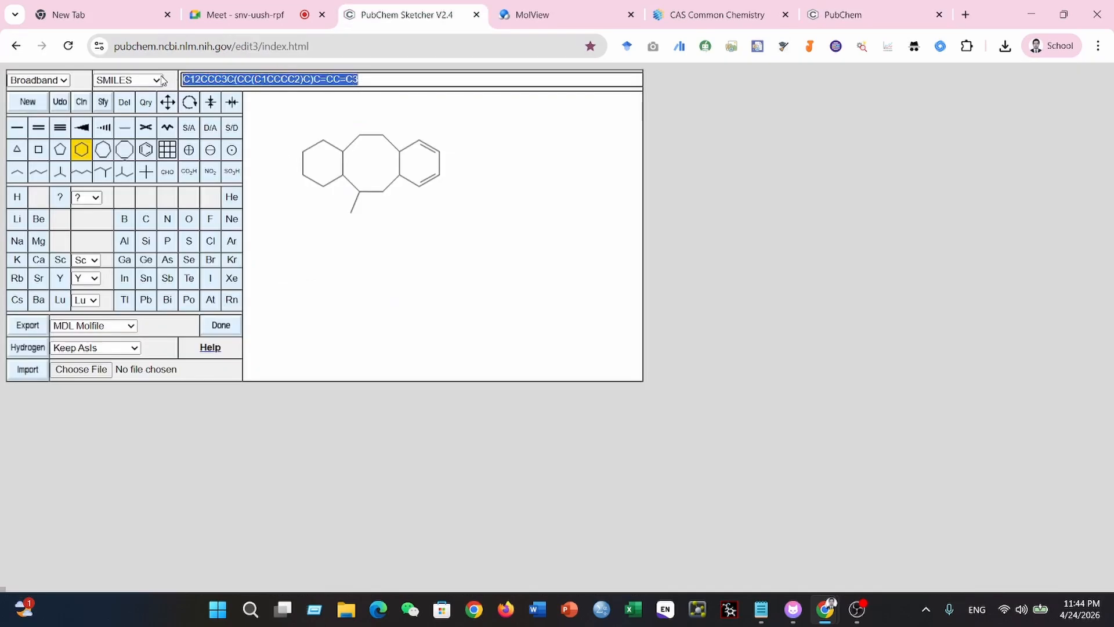
key(ctrl+v)
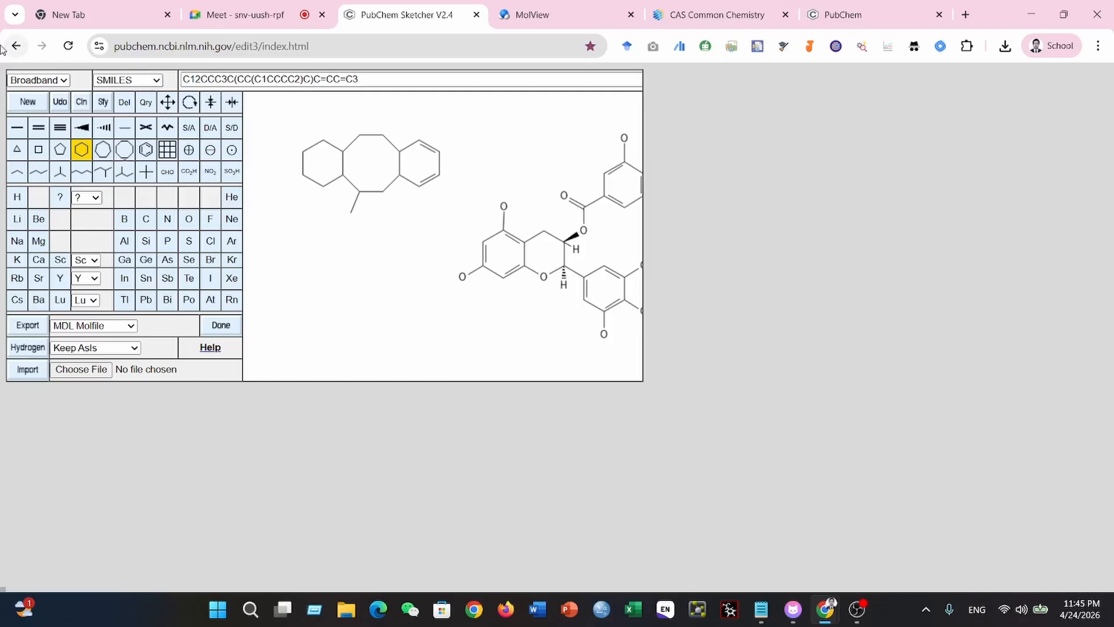
click(388, 179)
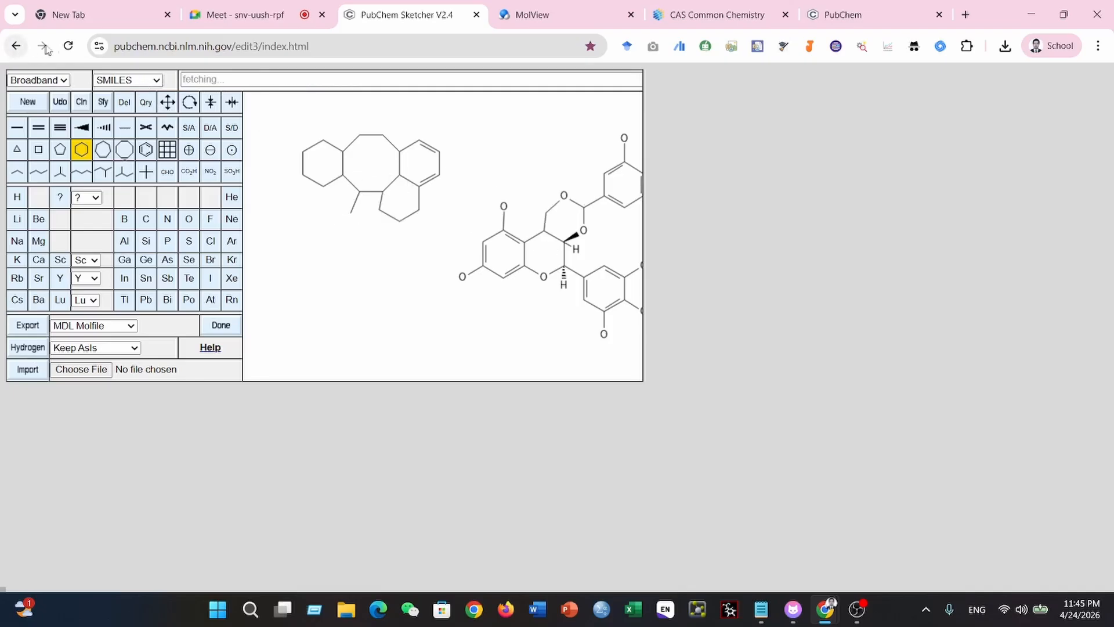
- Generate EGCG's structure from its copied SMILES on a reloaded, empty canvas and compare it with PubChem's depiction
click(71, 46)
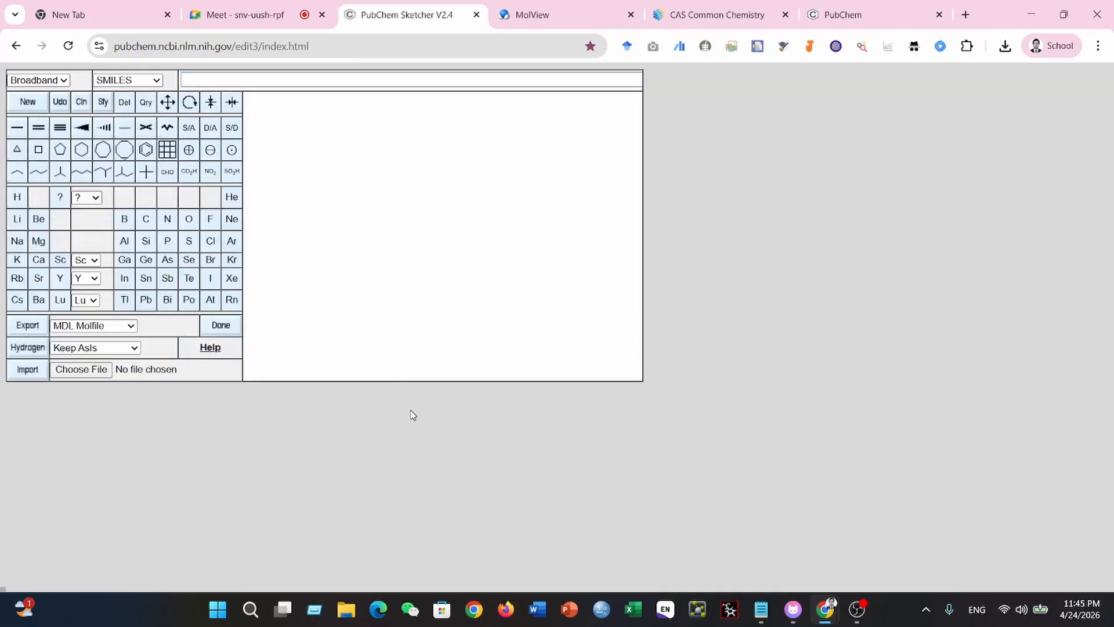
click(348, 80)
key(ctrl+v)
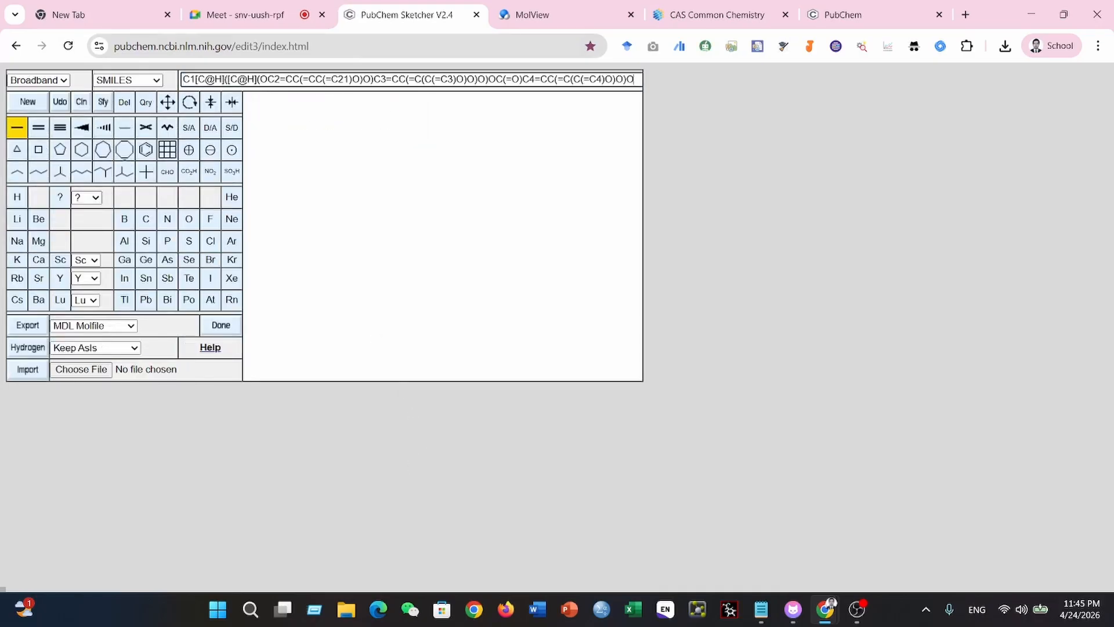
key(Return)
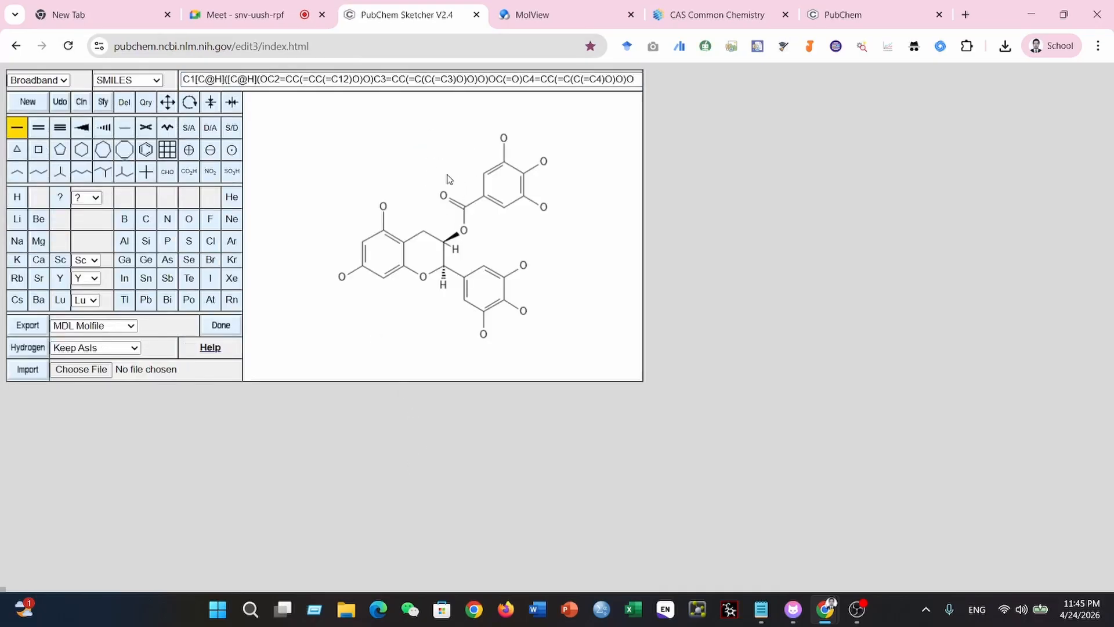
click(844, 15)
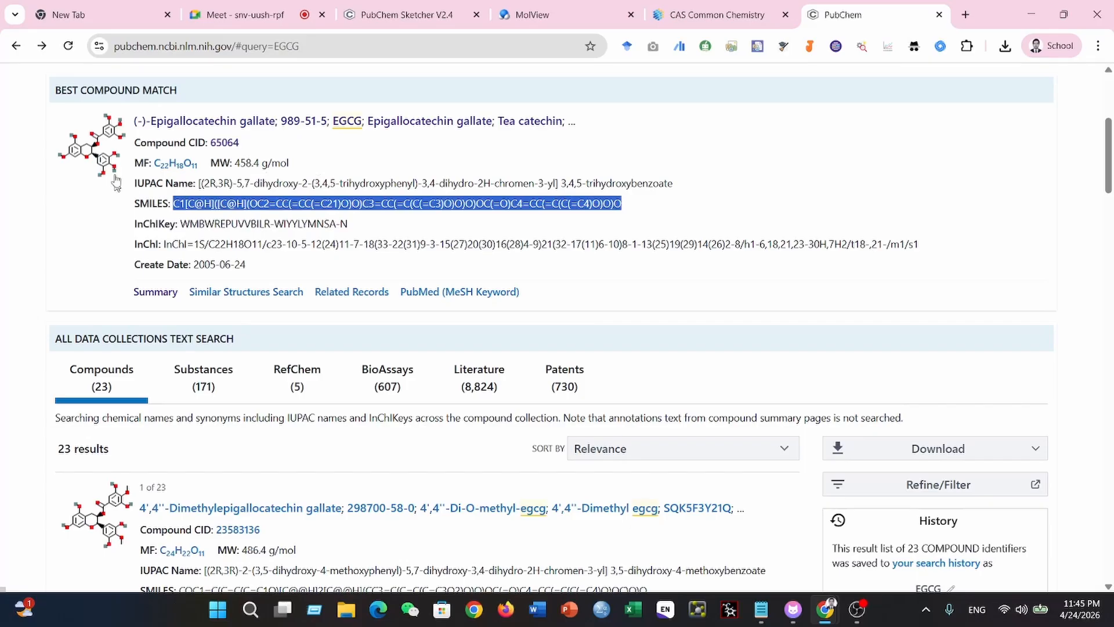
click(390, 12)
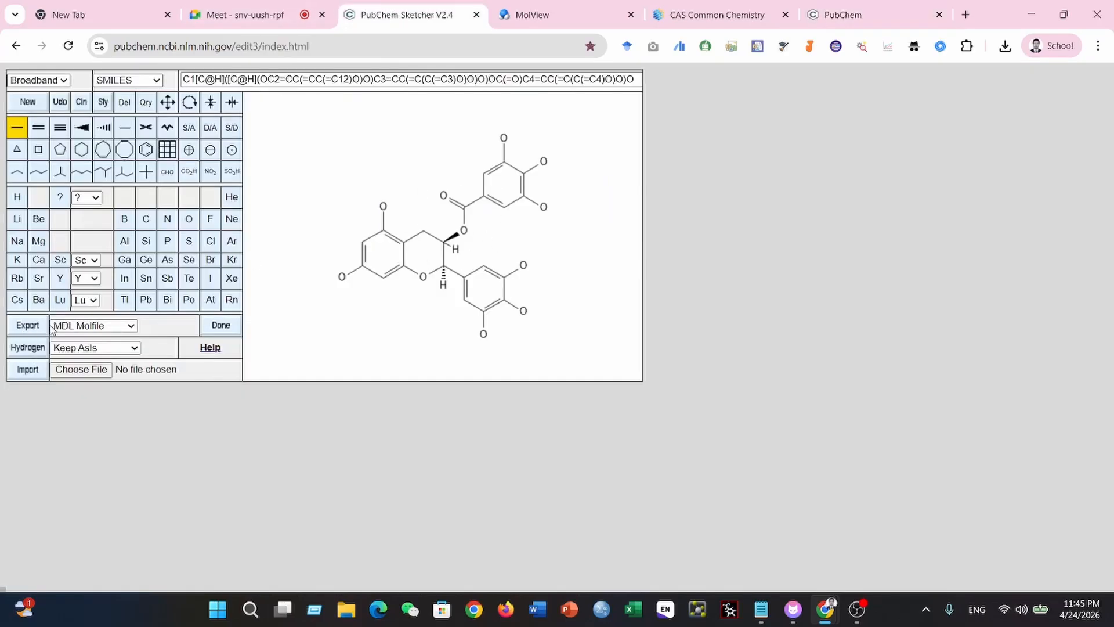
- Review the available export formats and set the export format to PNG Image
click(131, 326)
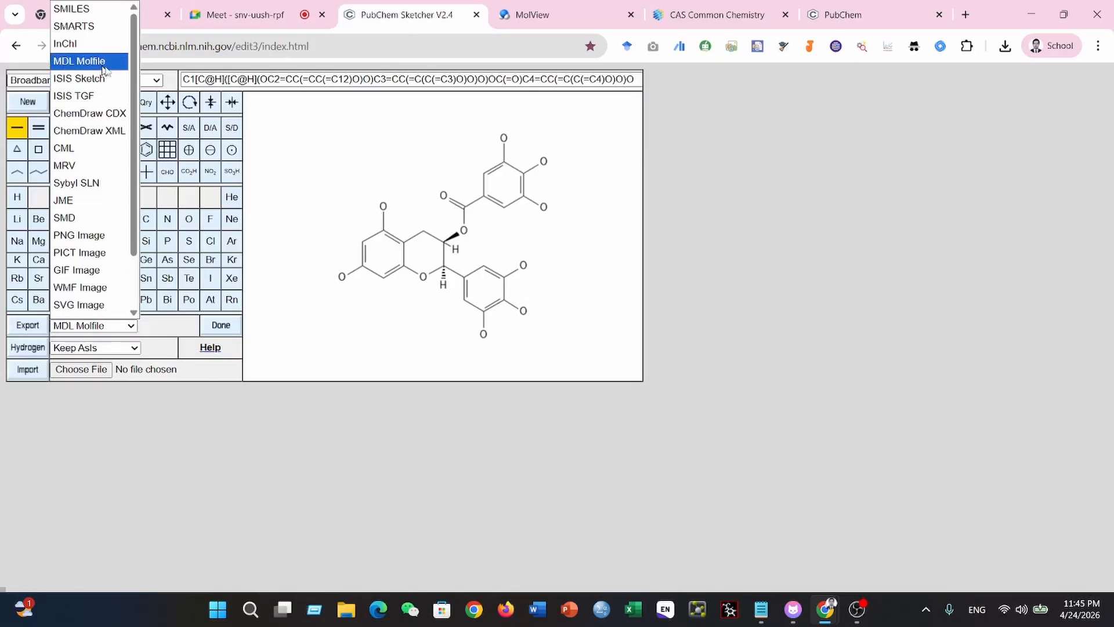
scroll(93, 293, down, 1)
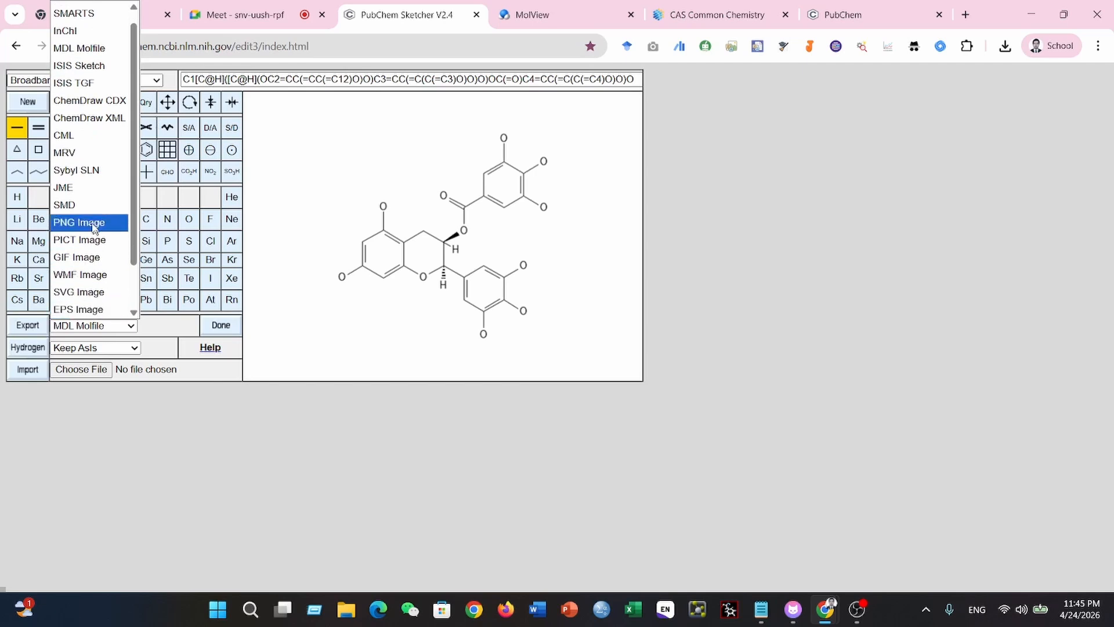
scroll(92, 203, up, 1)
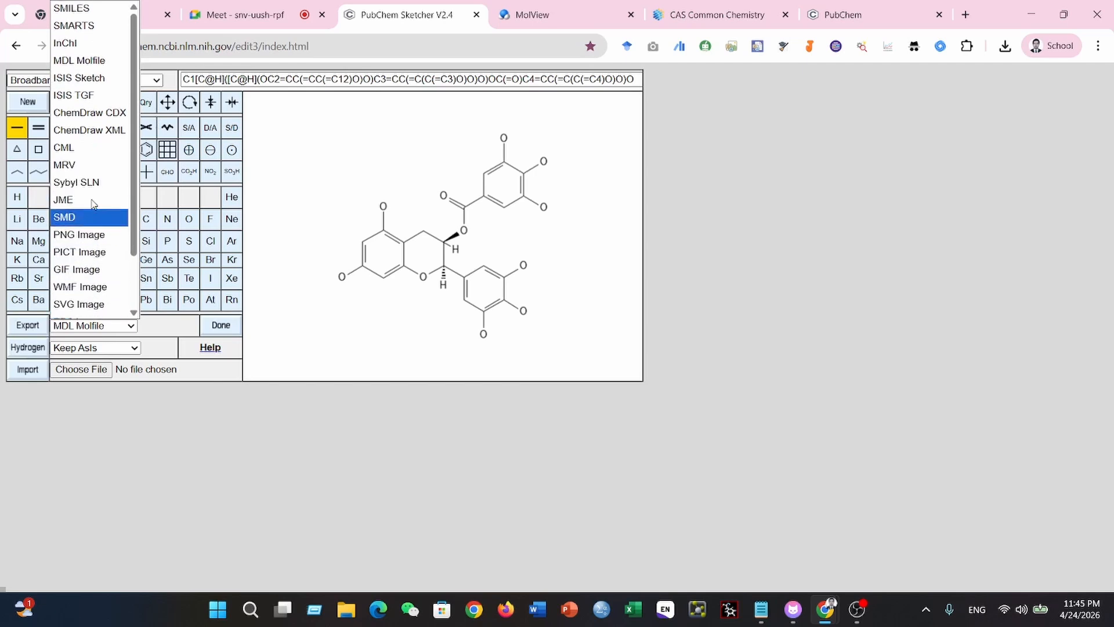
scroll(87, 145, down, 3)
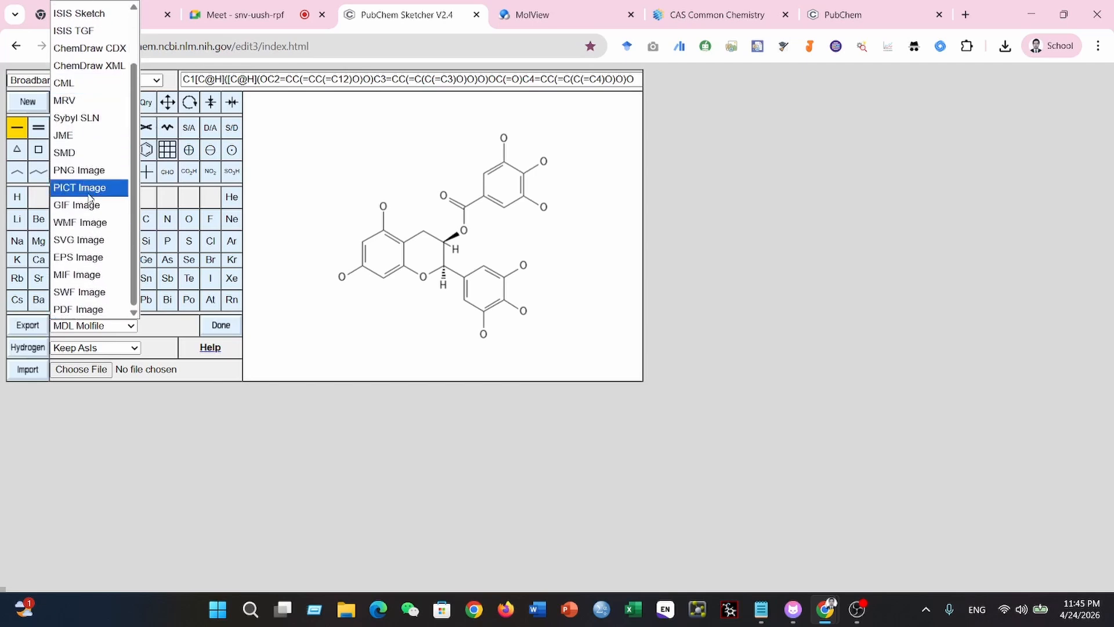
scroll(88, 228, up, 4)
click(87, 235)
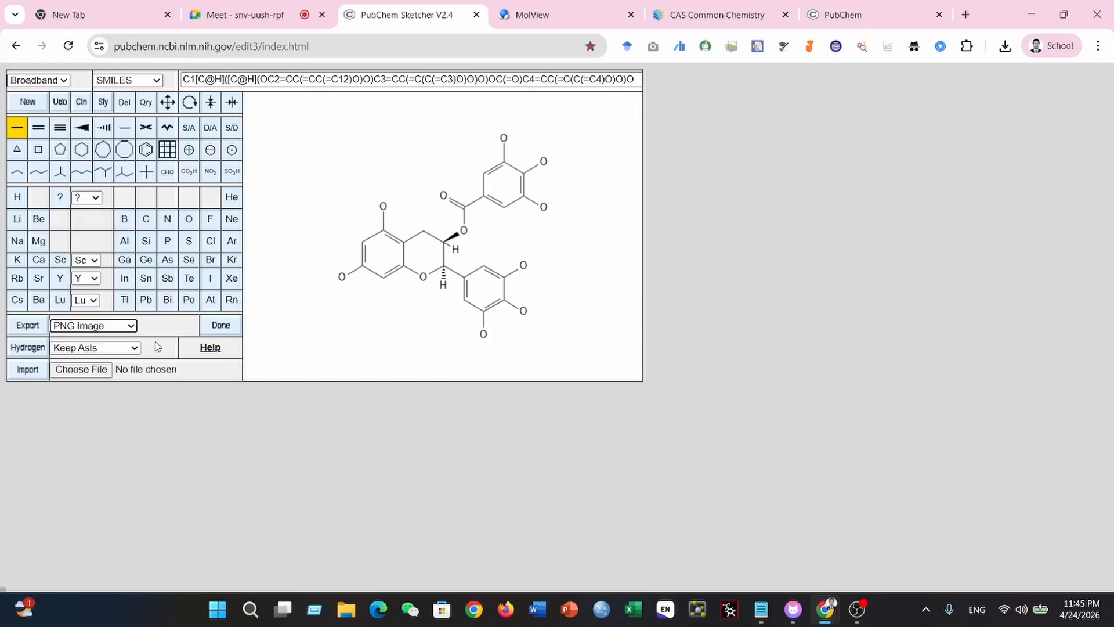
- Try the Add Special hydrogen option and restore the hydrogen handling to Keep AsIs
click(134, 348)
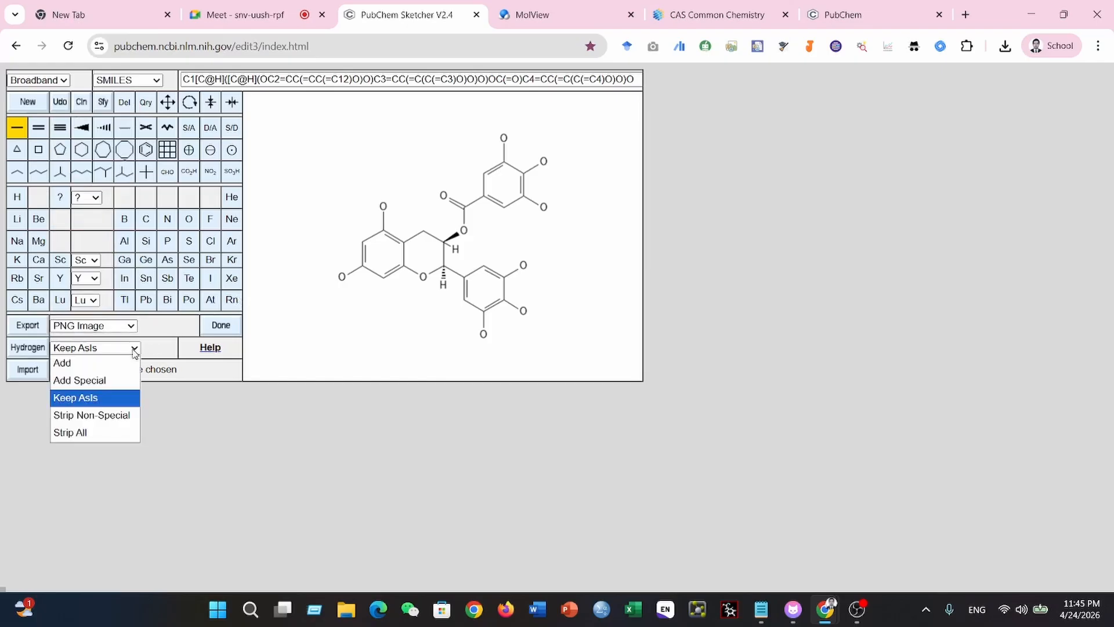
click(88, 380)
click(93, 325)
click(138, 348)
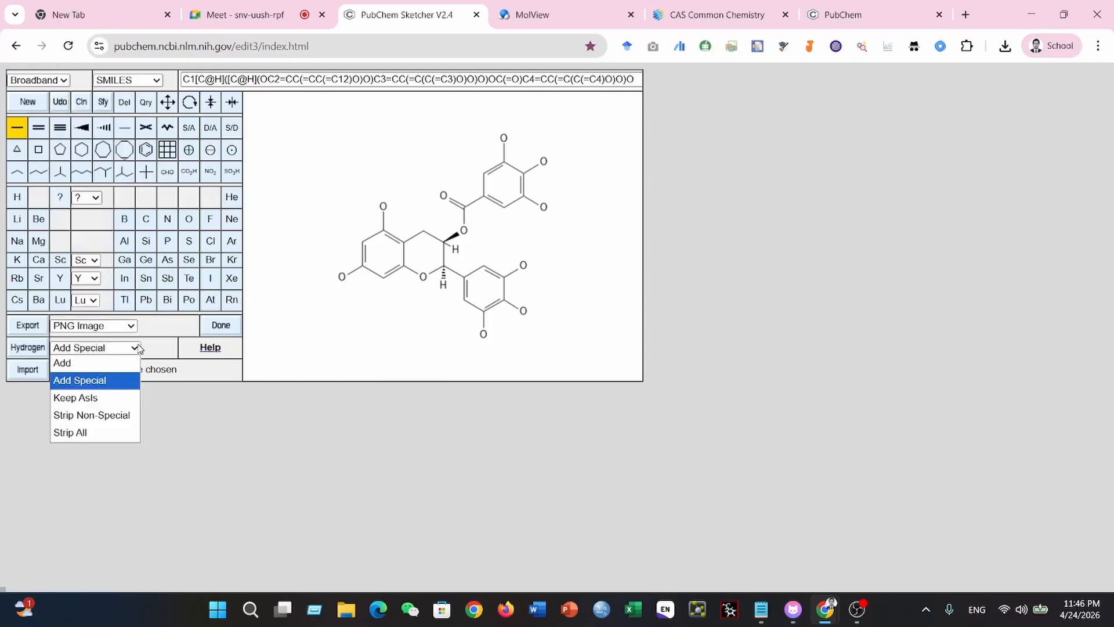
click(103, 397)
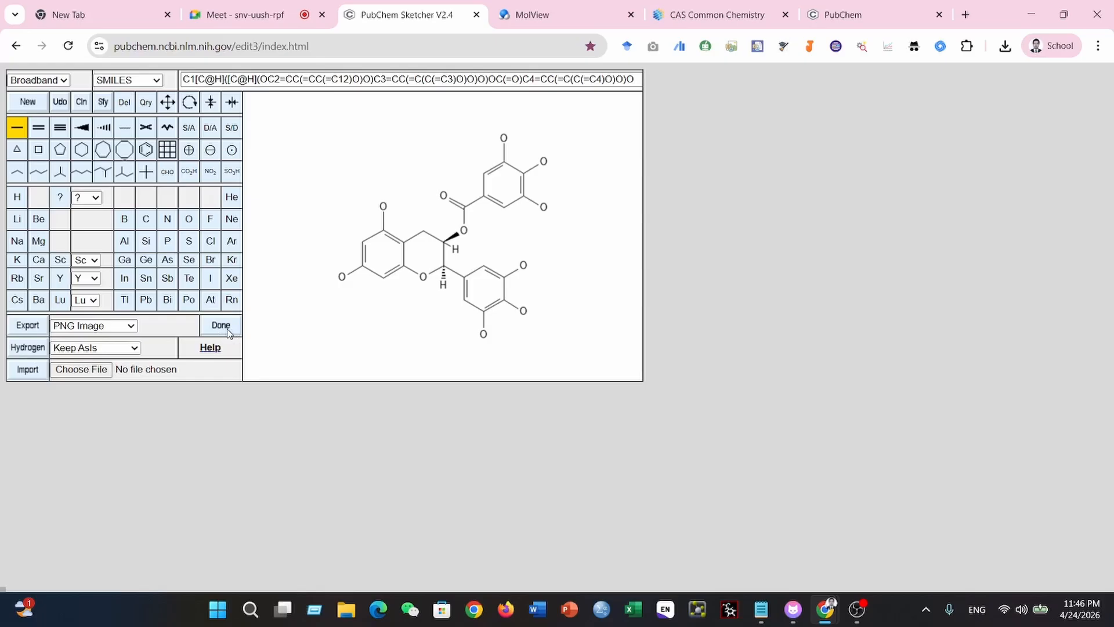
- Export the EGCG structure as a PNG image
click(384, 146)
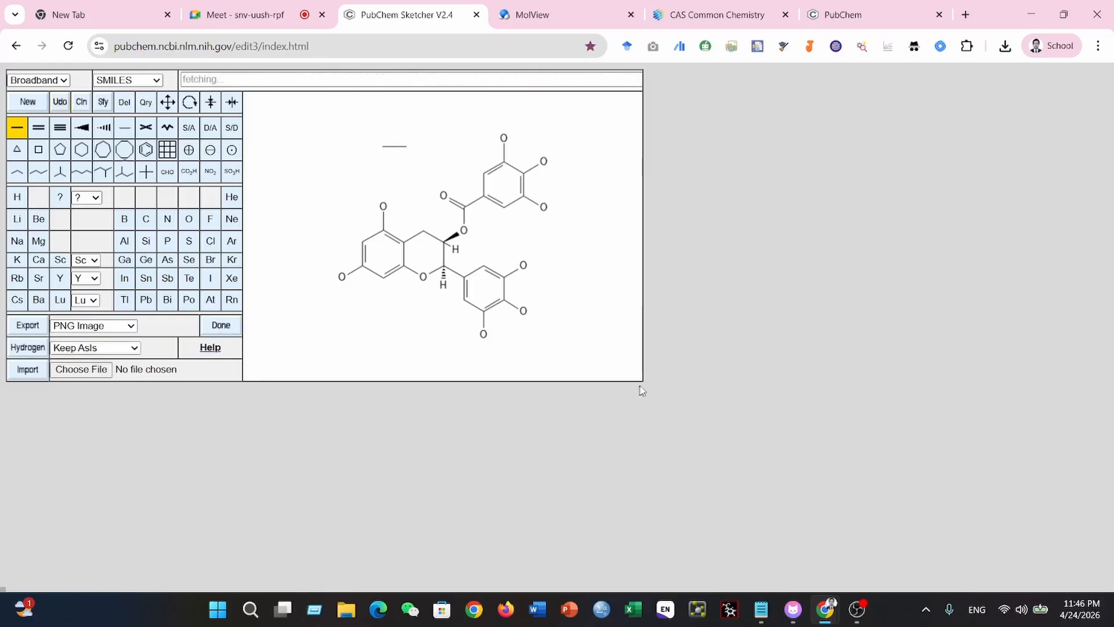
click(92, 325)
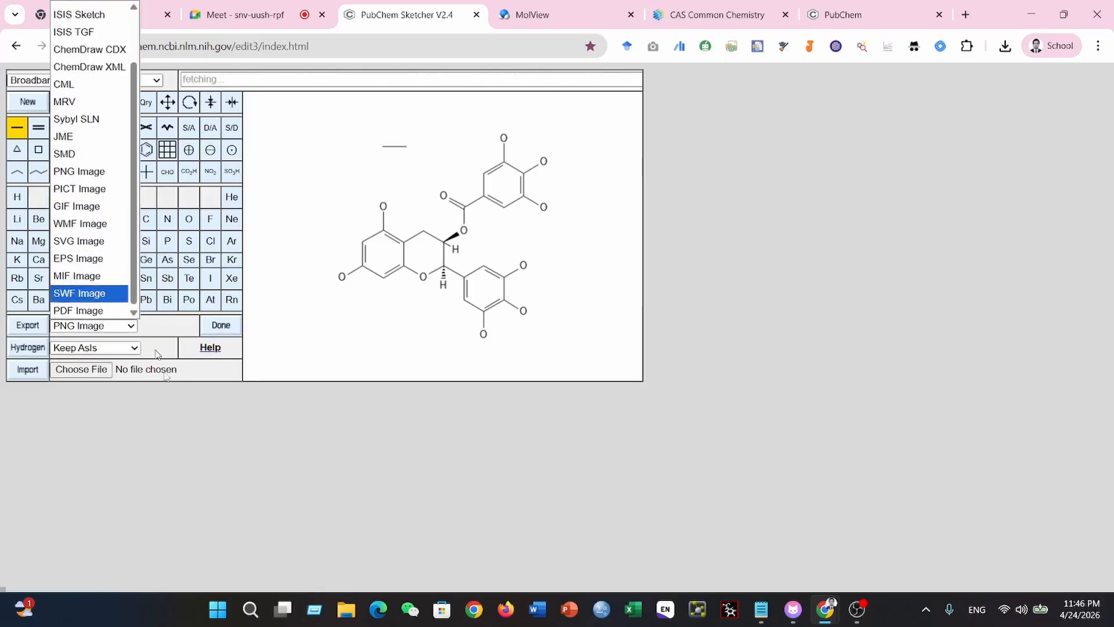
click(156, 350)
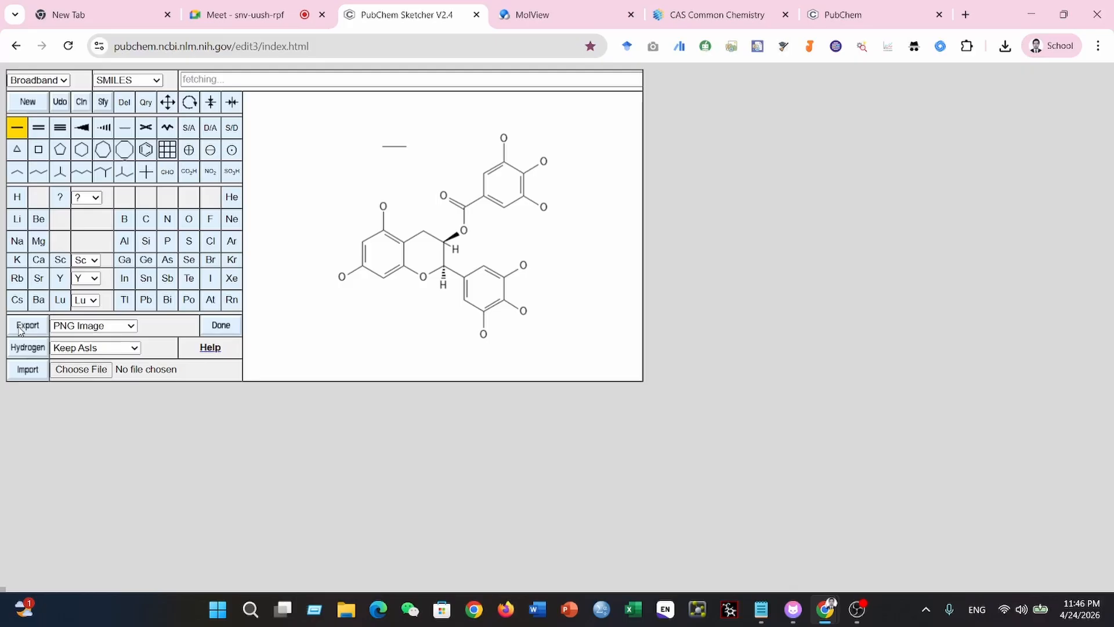
click(36, 328)
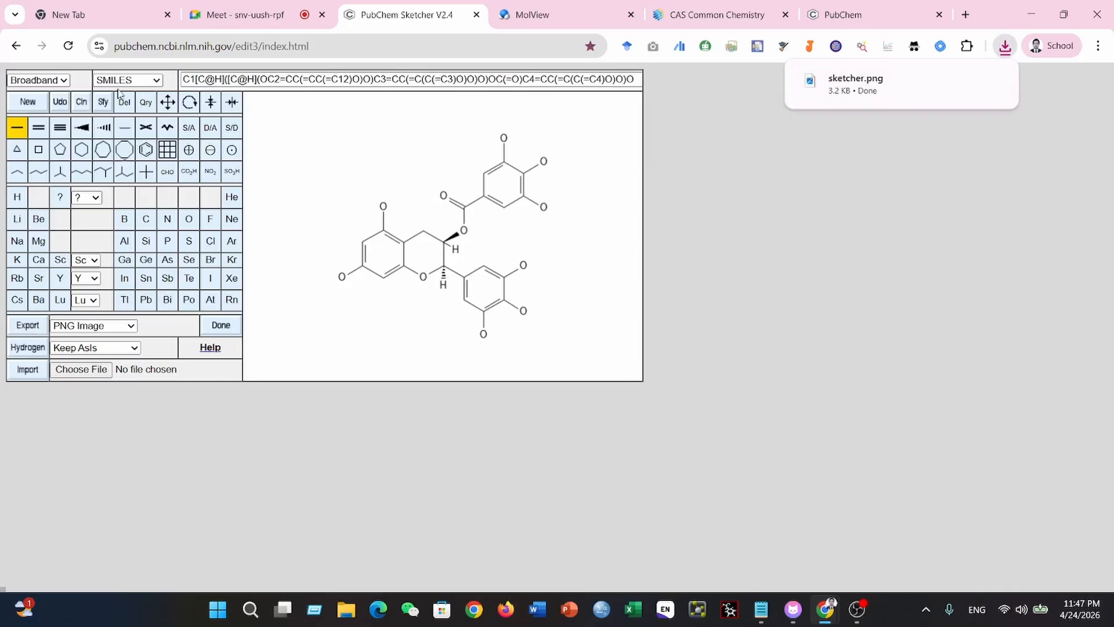
- Open the downloaded sketcher.png, view it maximized and close the image viewer
click(859, 84)
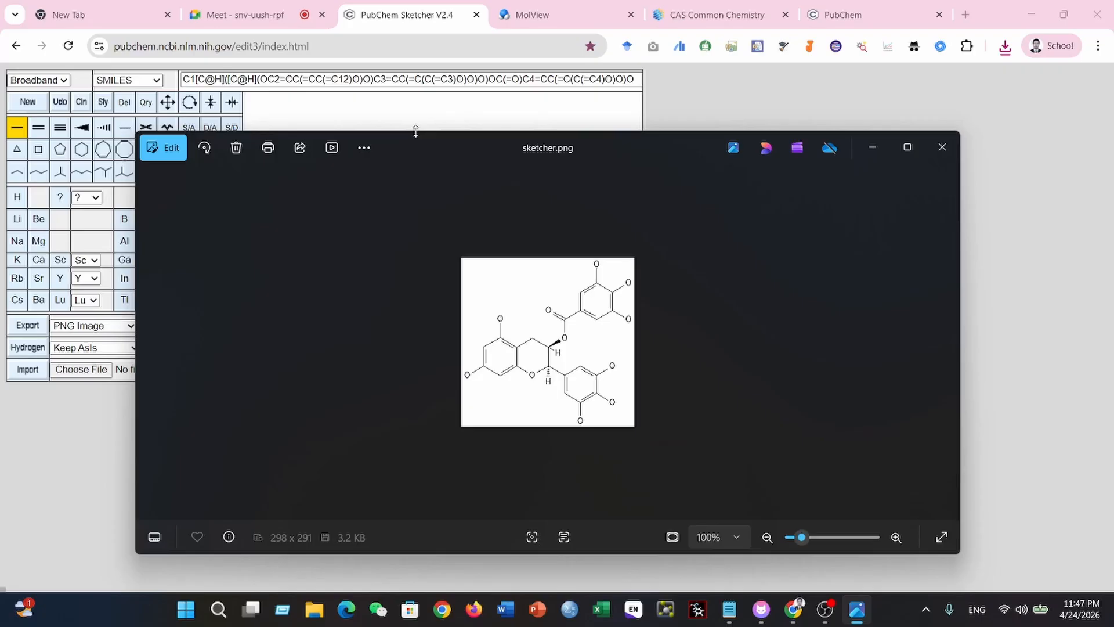
click(907, 147)
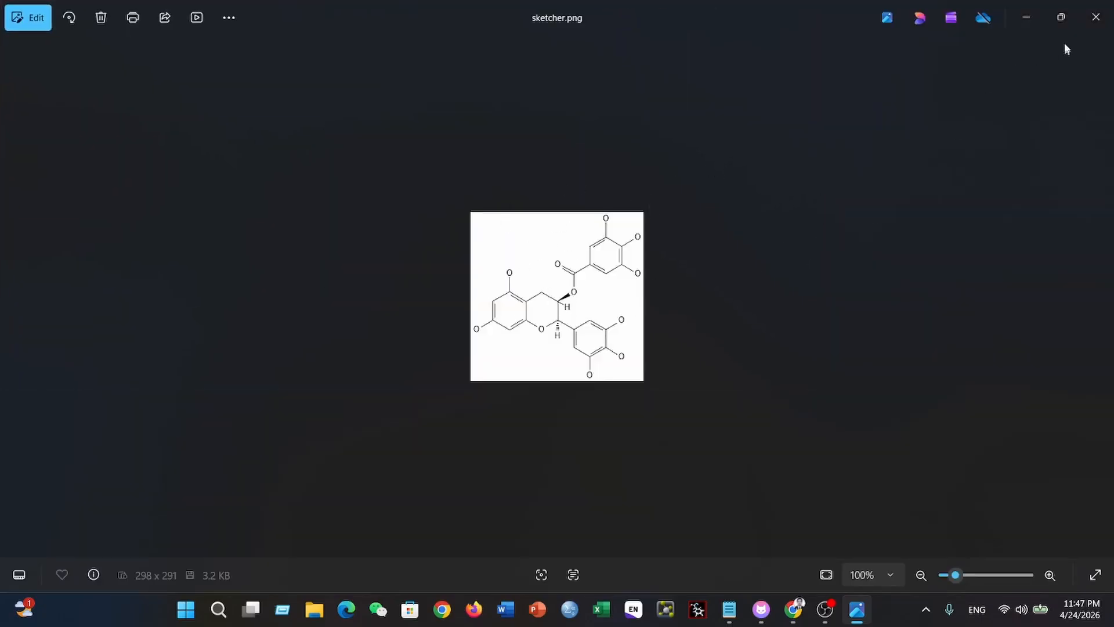
click(1096, 17)
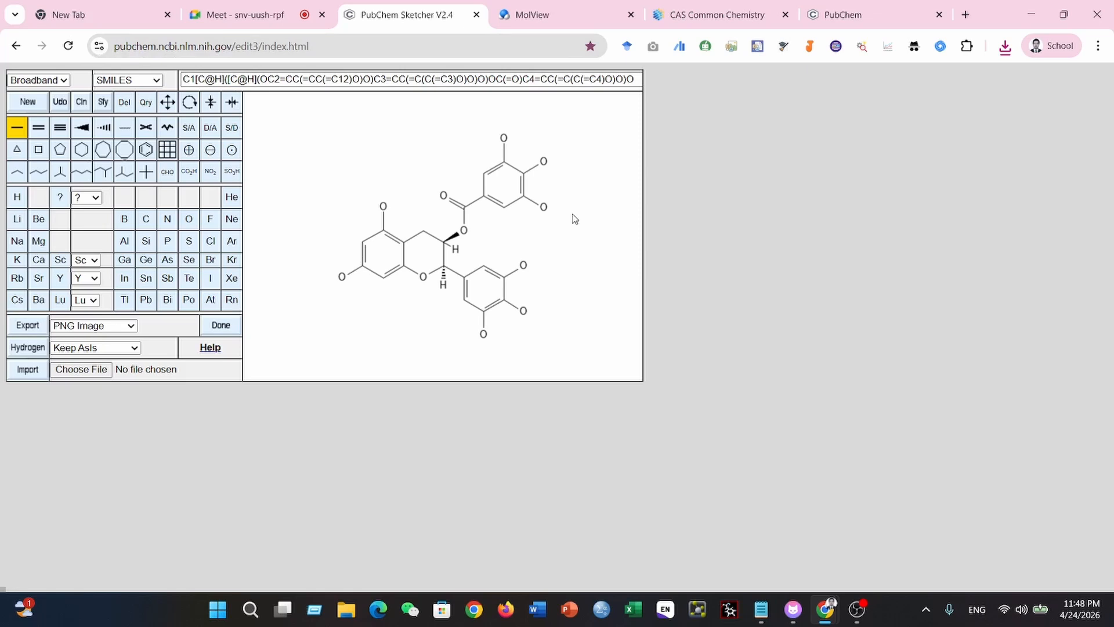
- Switch to MolView, closing PubChem Sketcher, and clear the default structure from the 2D canvas
click(528, 22)
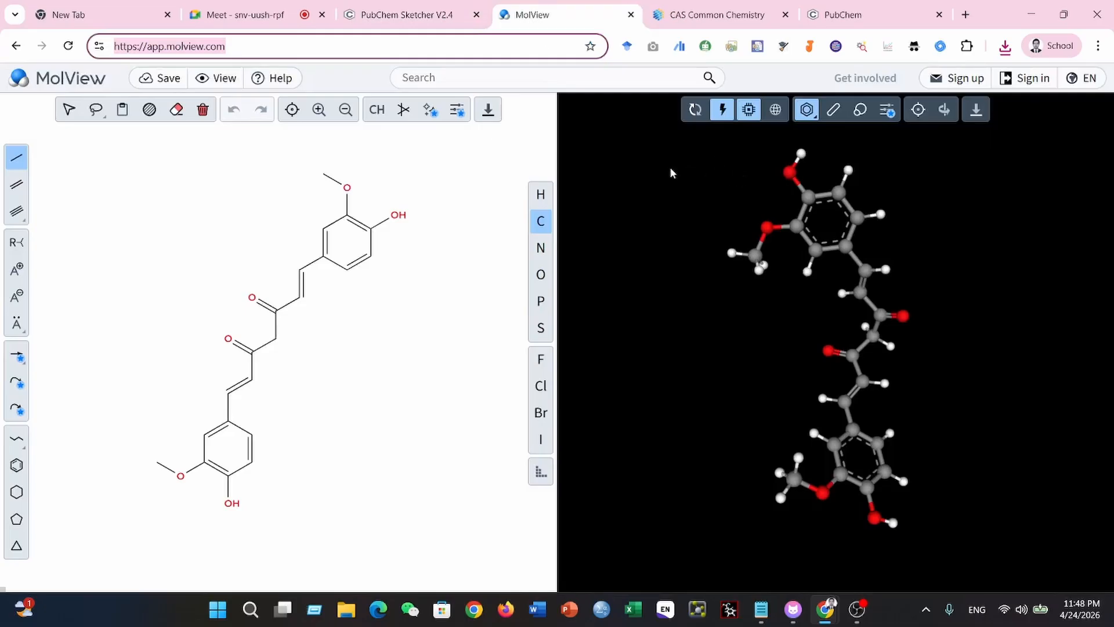
click(475, 15)
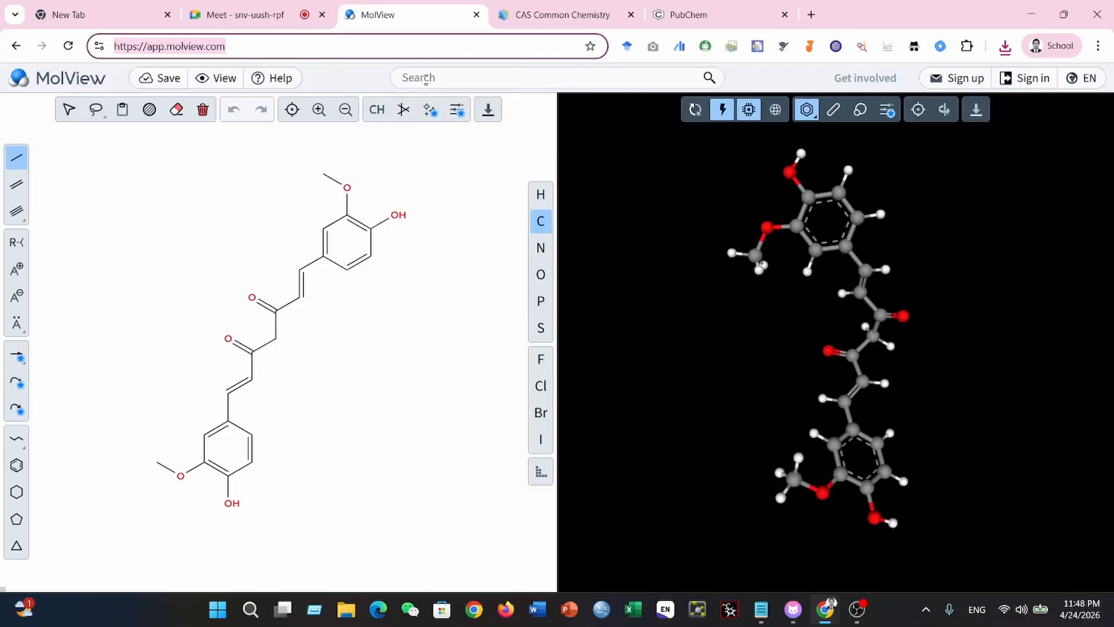
click(203, 109)
drag(731, 208, 905, 358)
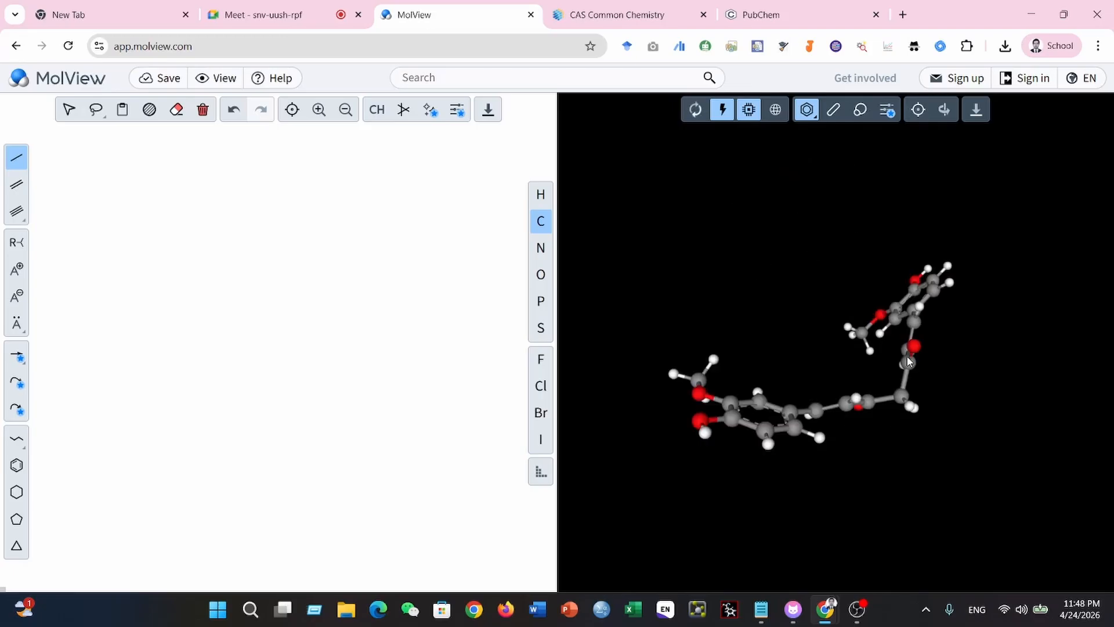
click(204, 187)
click(204, 186)
click(231, 187)
click(225, 221)
click(272, 181)
key(ctrl+z)
key(ctrl+z)
key(ctrl+z)
key(ctrl+z)
key(ctrl+z)
- Reload MolView and place a benzene ring on the empty 2D canvas
key(F5)
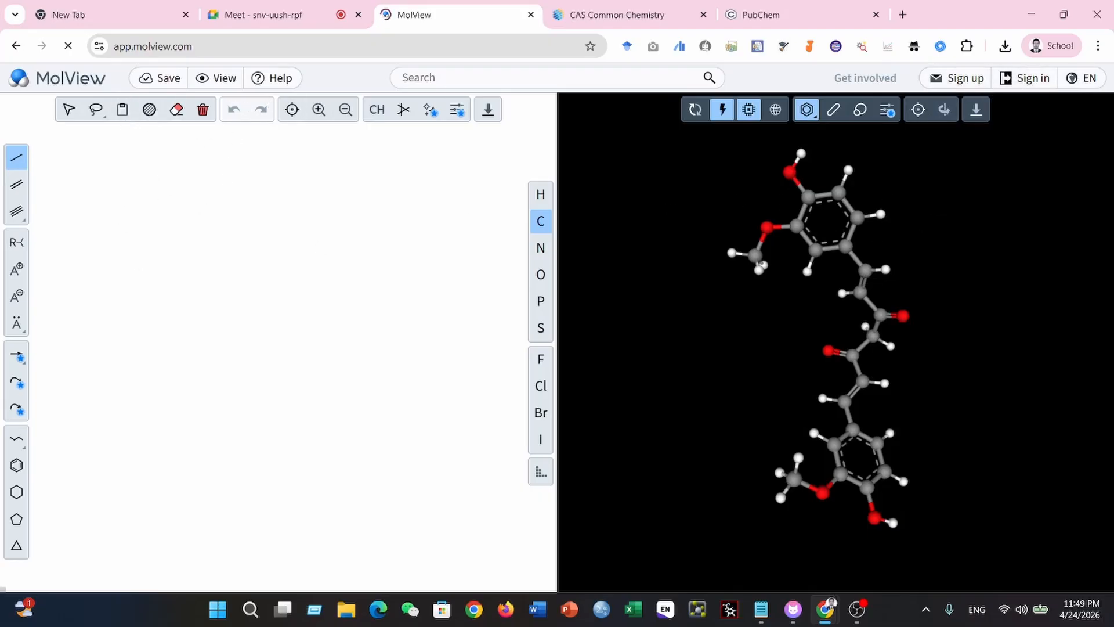
click(401, 77)
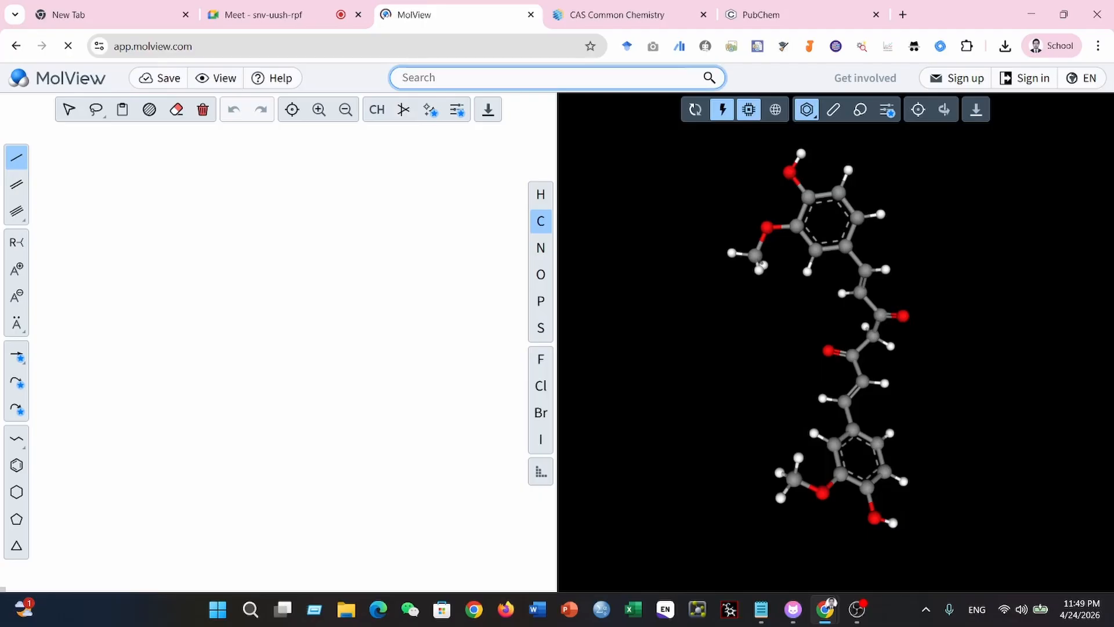
click(18, 468)
click(182, 254)
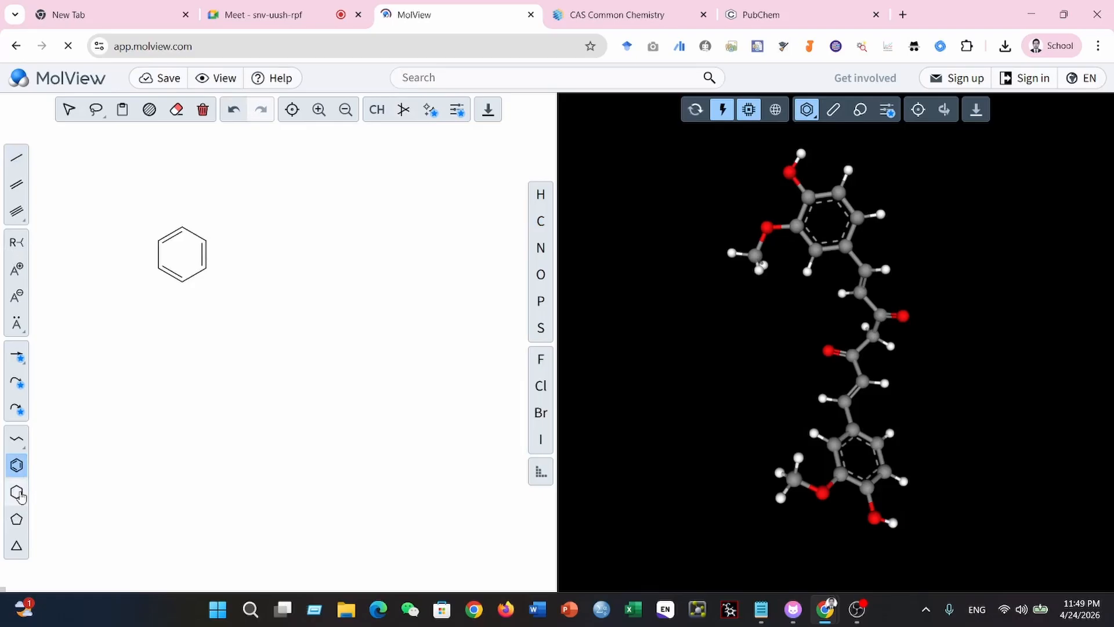
- Fuse a cyclohexane ring onto the benzene ring's right bond and attach a double bond to the new ring's upper-right carbon
click(17, 492)
click(208, 255)
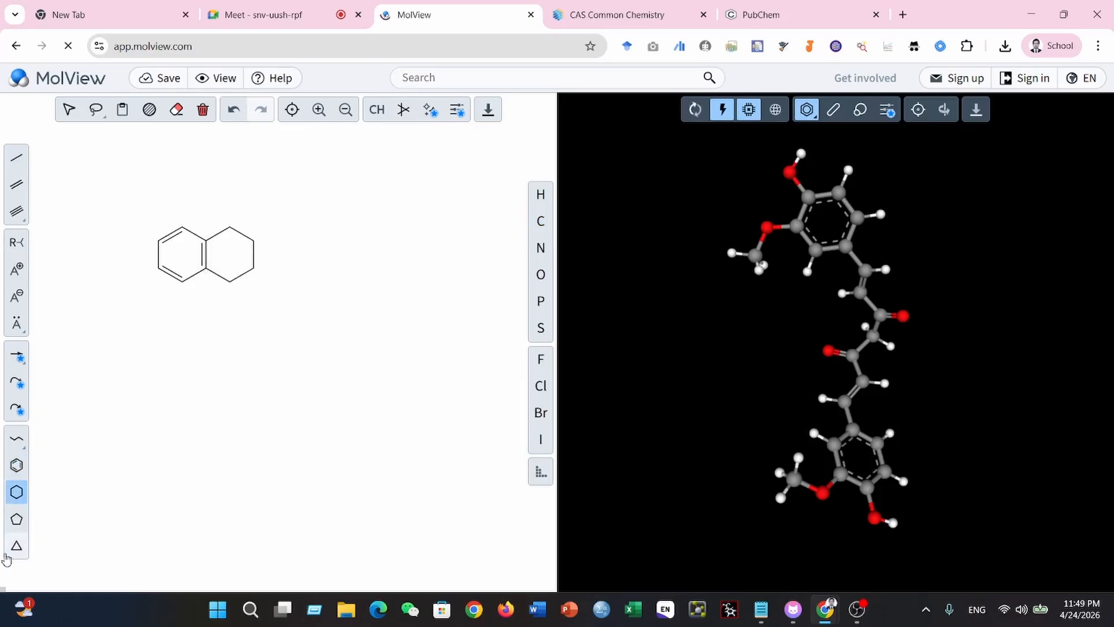
click(17, 184)
click(254, 239)
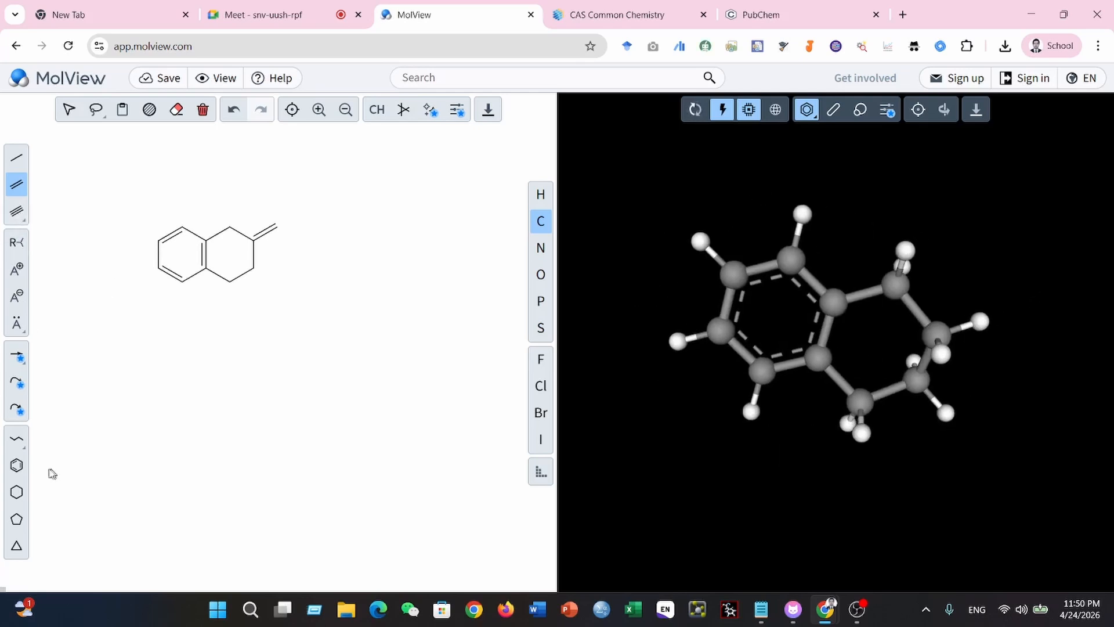
- Fuse another cyclohexane ring onto the middle ring's lower-right bond, add a double bond at its lower-left carbon, and inspect the 3D model
click(16, 492)
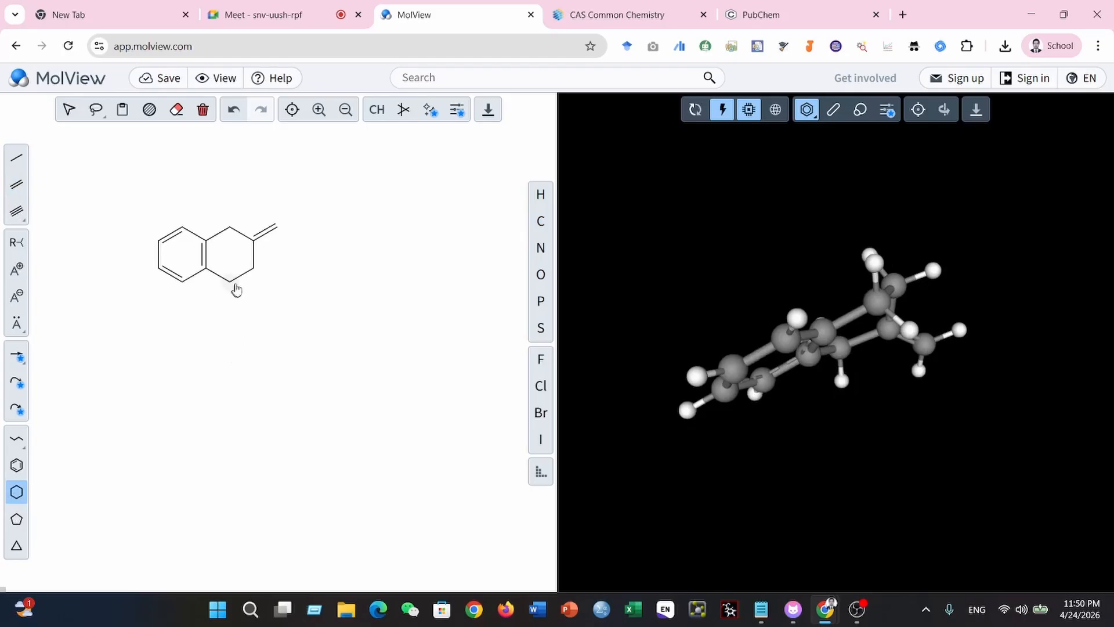
click(239, 276)
mouse_move(991, 367)
mouse_down()
mouse_move(1031, 246)
mouse_move(964, 293)
mouse_move(874, 416)
mouse_move(863, 348)
mouse_up()
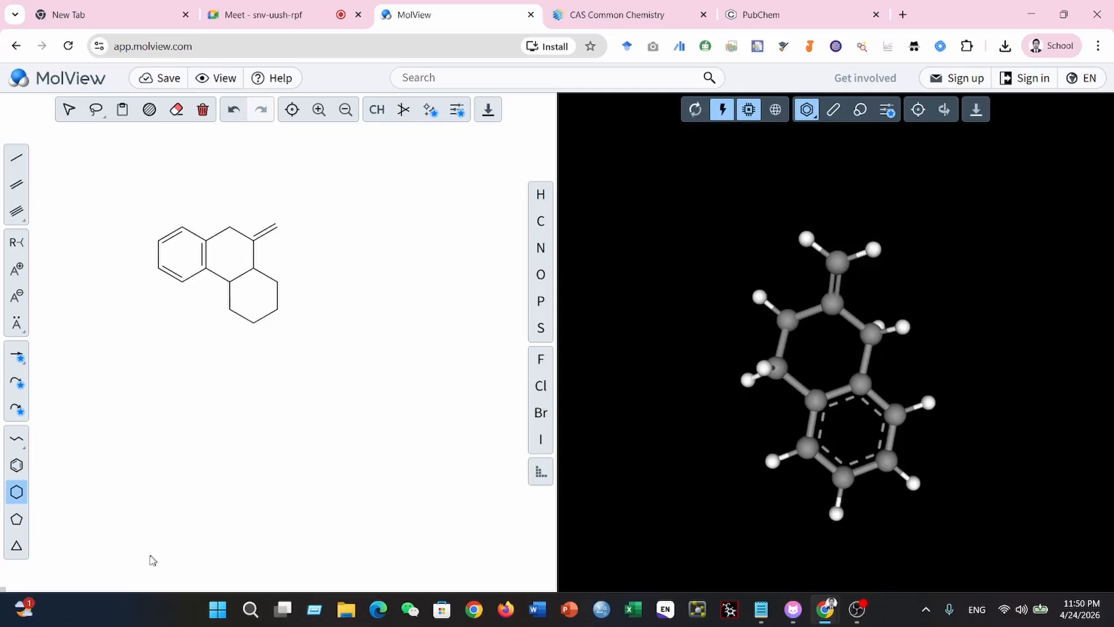
click(16, 184)
click(230, 312)
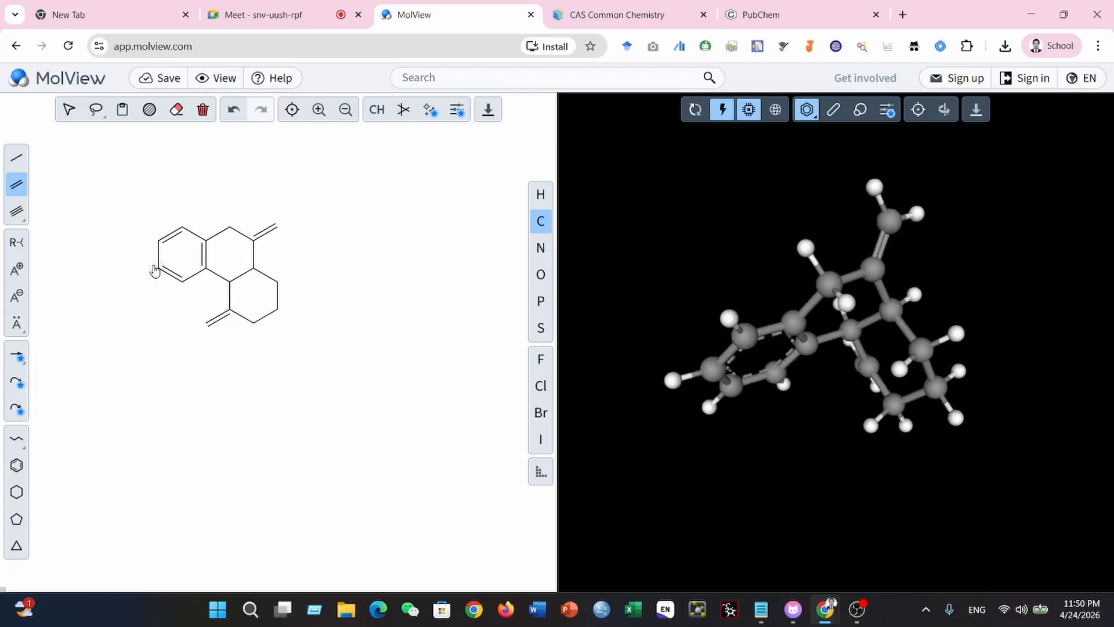
mouse_move(1014, 447)
mouse_down()
mouse_move(931, 408)
mouse_move(805, 400)
mouse_move(906, 453)
mouse_move(825, 450)
mouse_move(809, 406)
mouse_move(824, 317)
mouse_up()
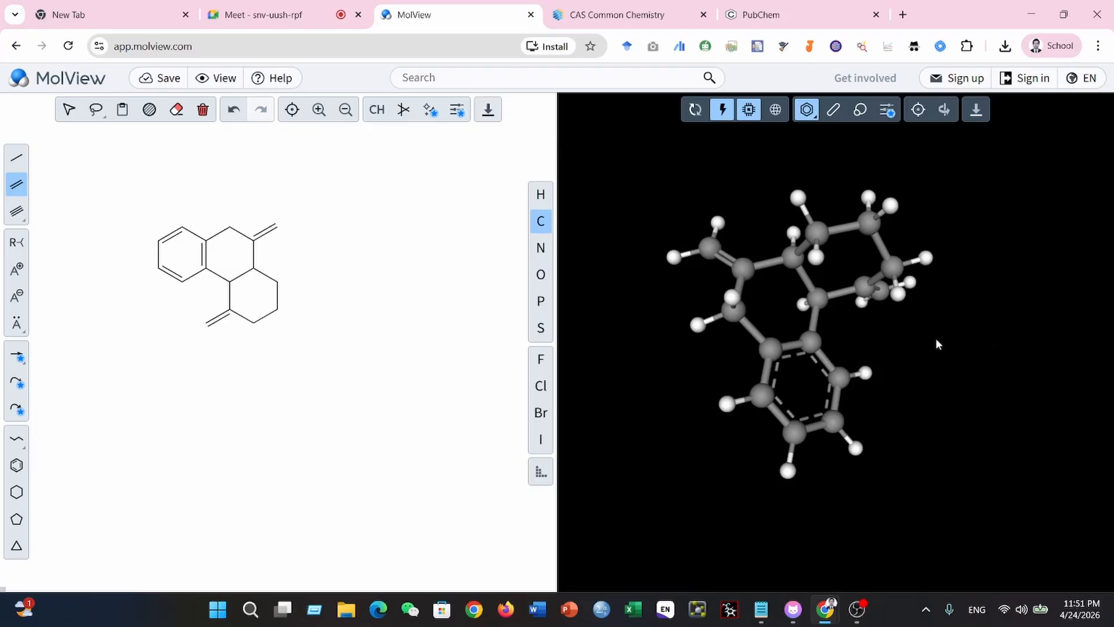
drag(935, 338, 926, 222)
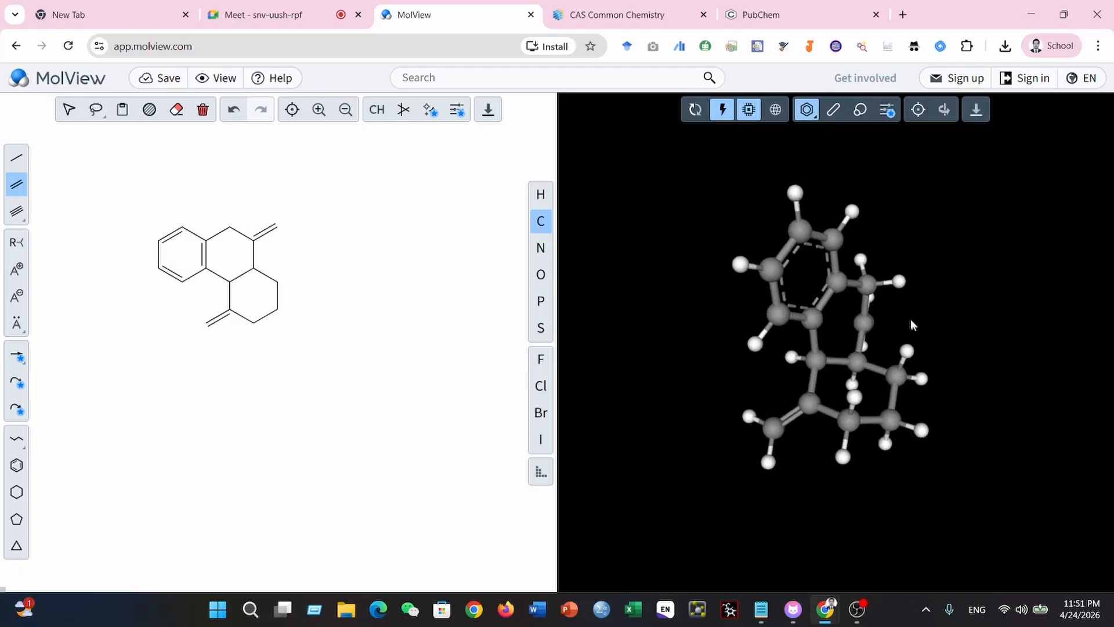
drag(910, 321, 829, 302)
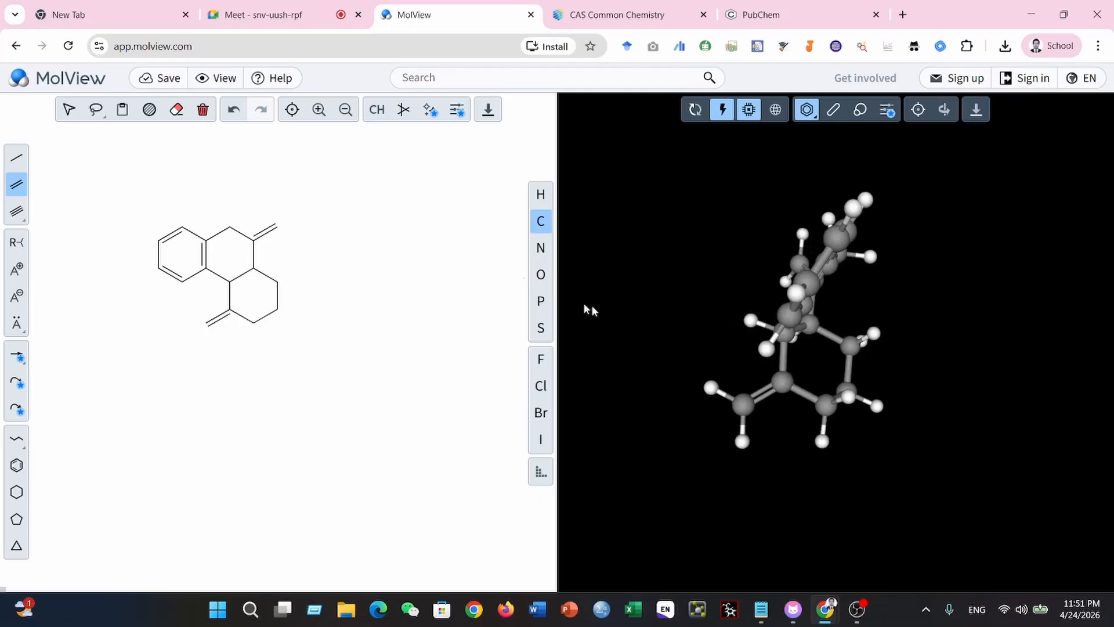
- Clear the drawn structure and load Curcumin by searching for its name
click(203, 111)
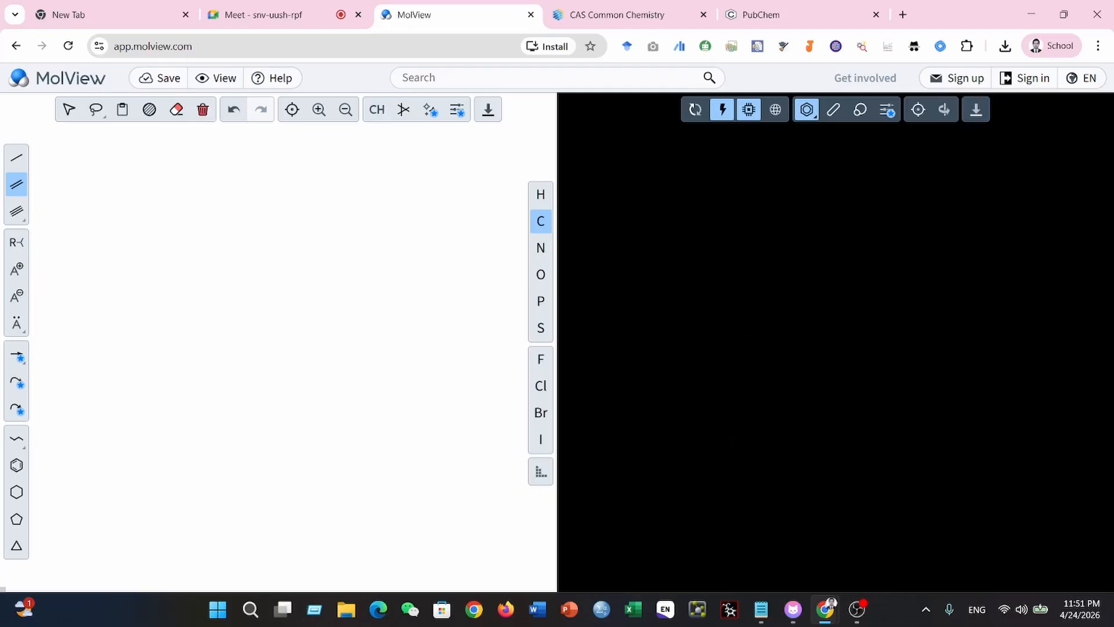
click(406, 78)
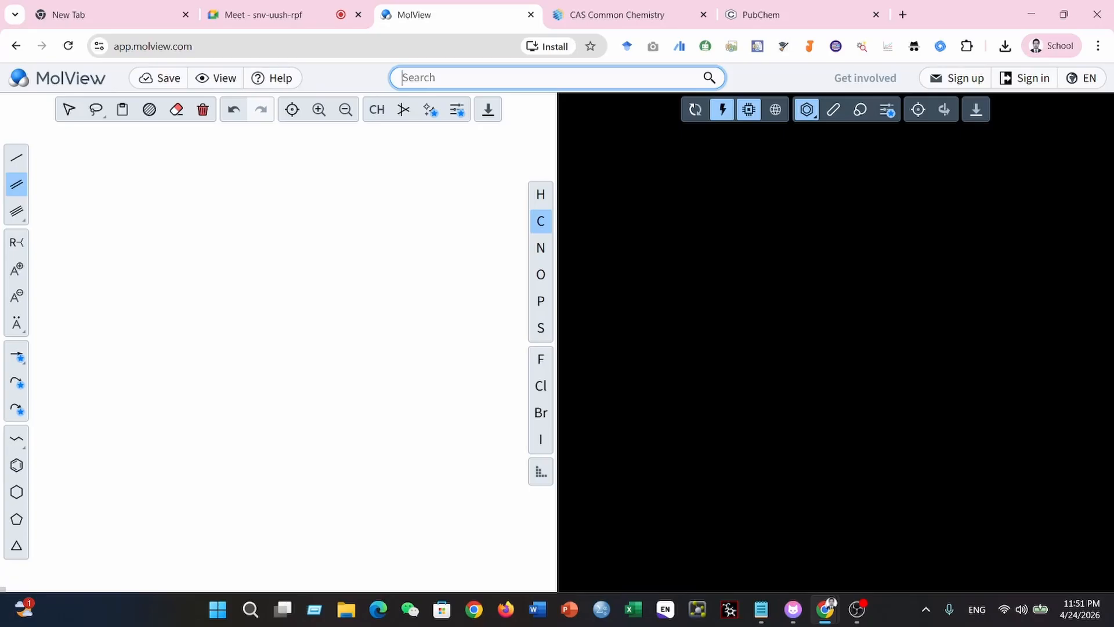
text(Cur)
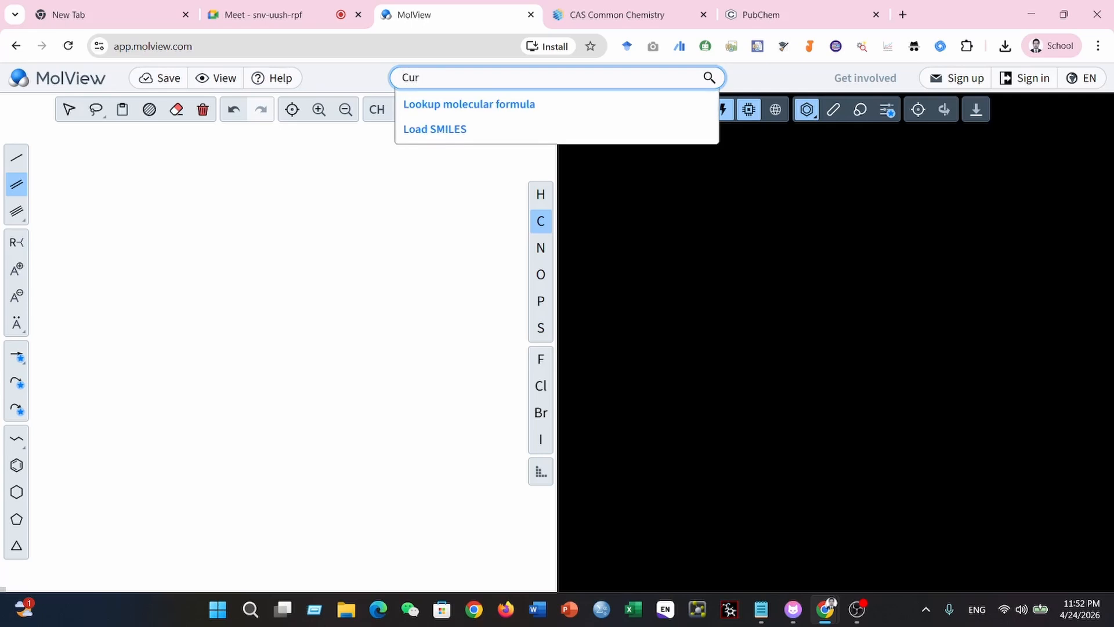
text(cumin)
key(Return)
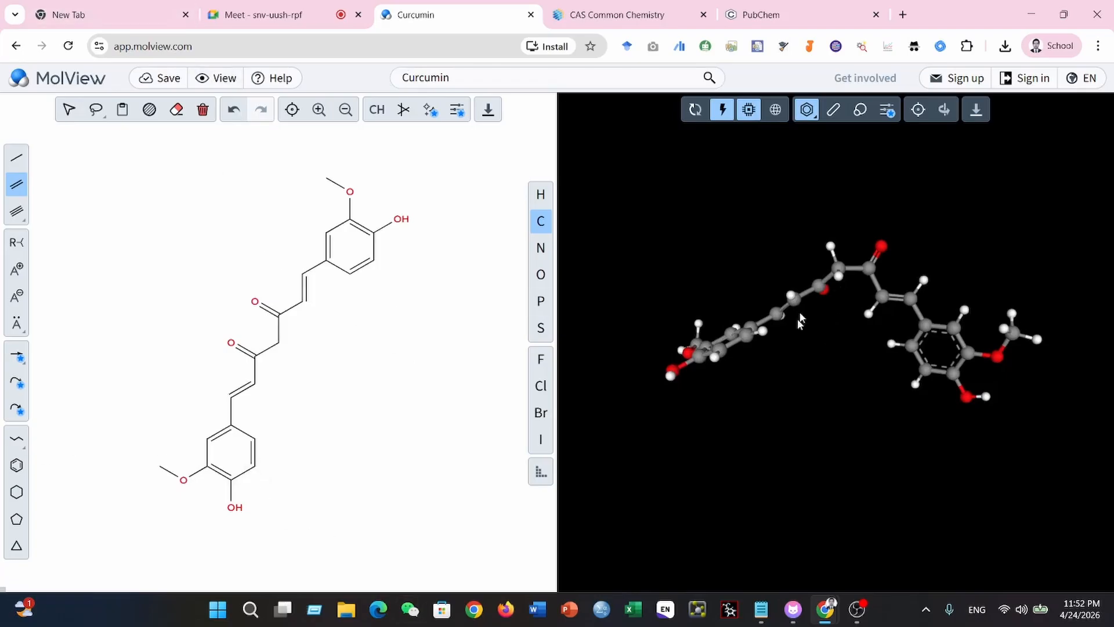
mouse_move(835, 339)
mouse_down()
mouse_move(796, 250)
mouse_move(812, 248)
mouse_move(910, 347)
mouse_move(1050, 416)
mouse_move(1056, 399)
mouse_move(745, 293)
mouse_move(696, 294)
mouse_move(858, 295)
mouse_move(820, 315)
mouse_up()
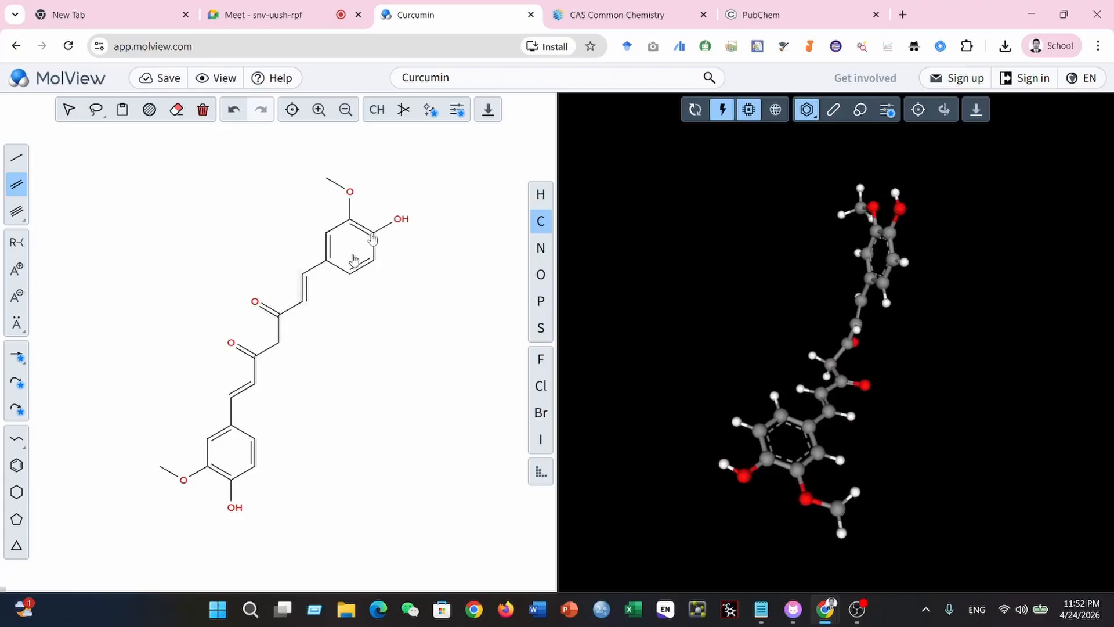
- Check the type and quality options for exporting the 2D curcumin sketch and download it as an SD (480p) PNG
click(488, 110)
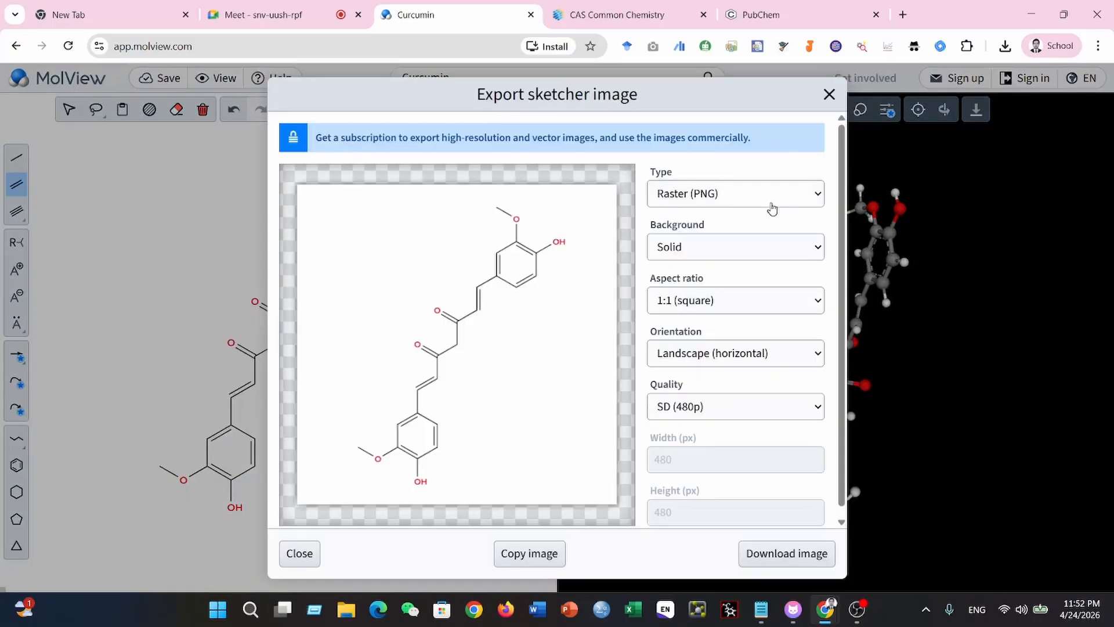
click(816, 199)
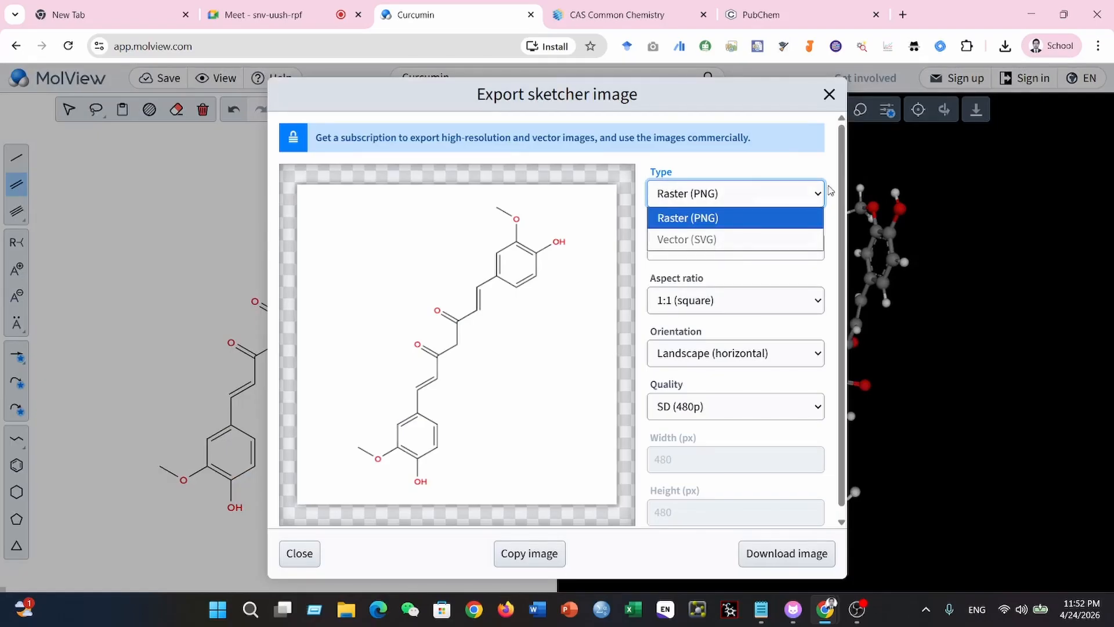
click(816, 197)
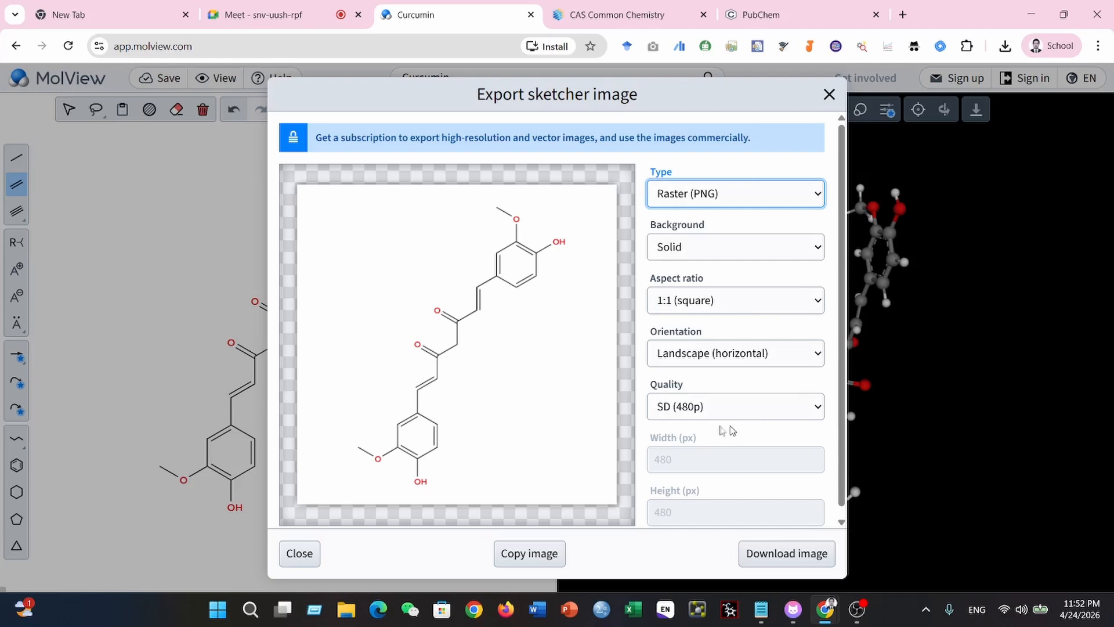
click(816, 408)
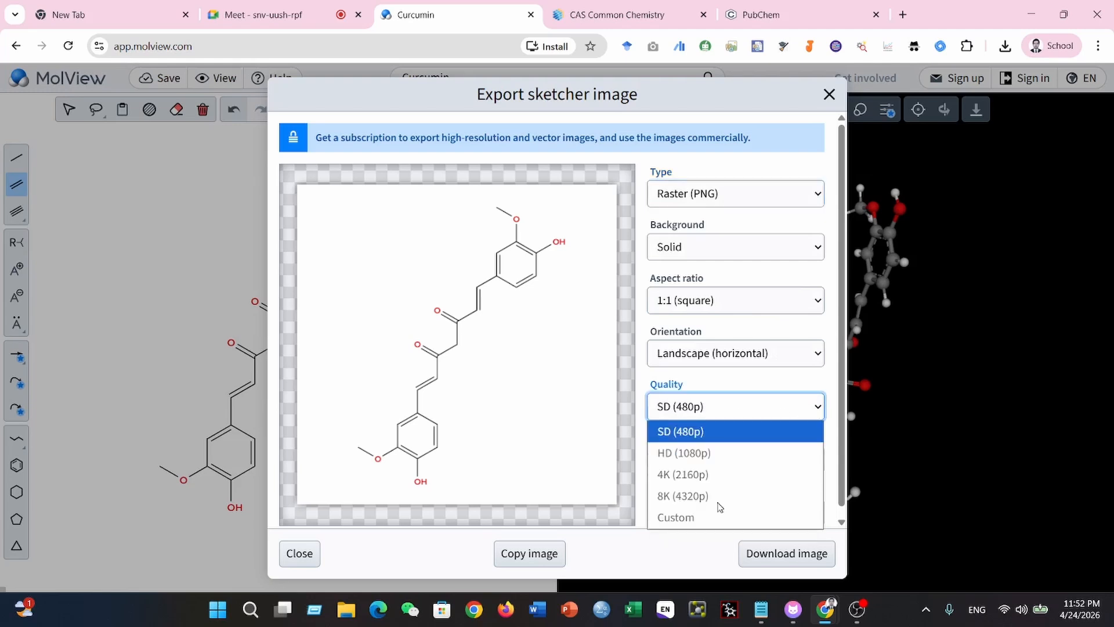
click(817, 409)
scroll(707, 442, down, 1)
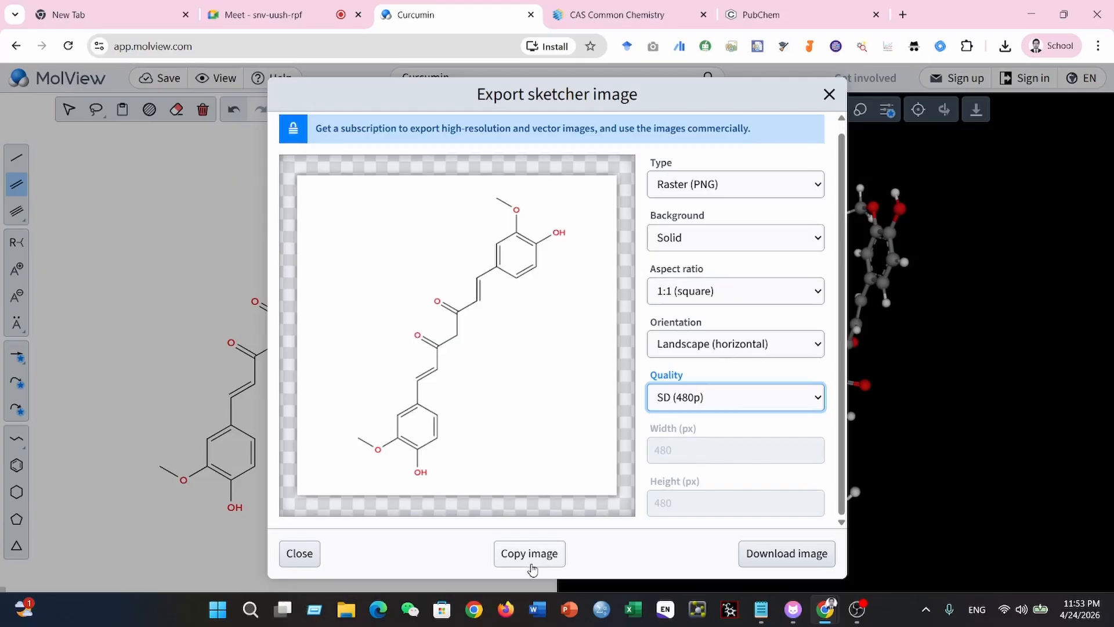
click(791, 564)
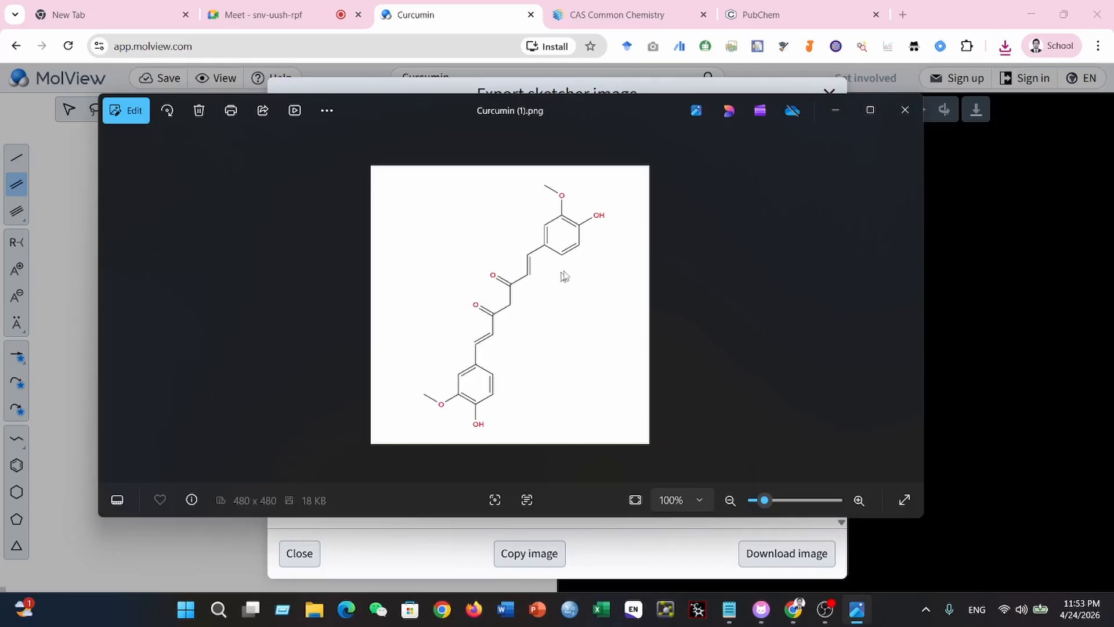
- View the downloaded Curcumin (1).png maximized, minimize the image viewer and close the sketcher export dialog
click(870, 109)
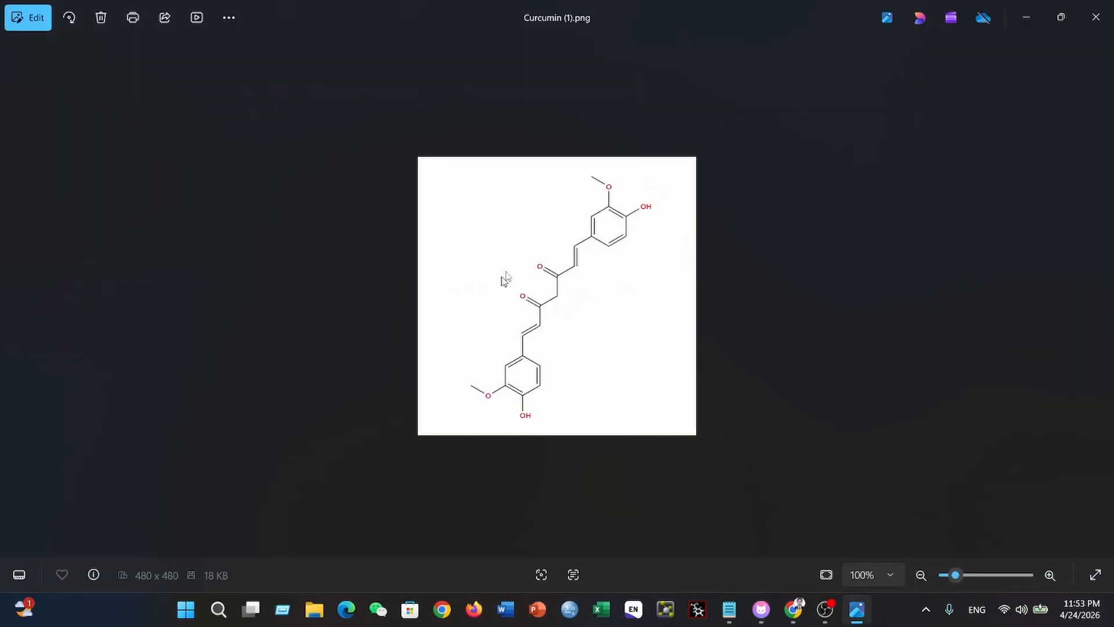
click(1031, 12)
click(829, 94)
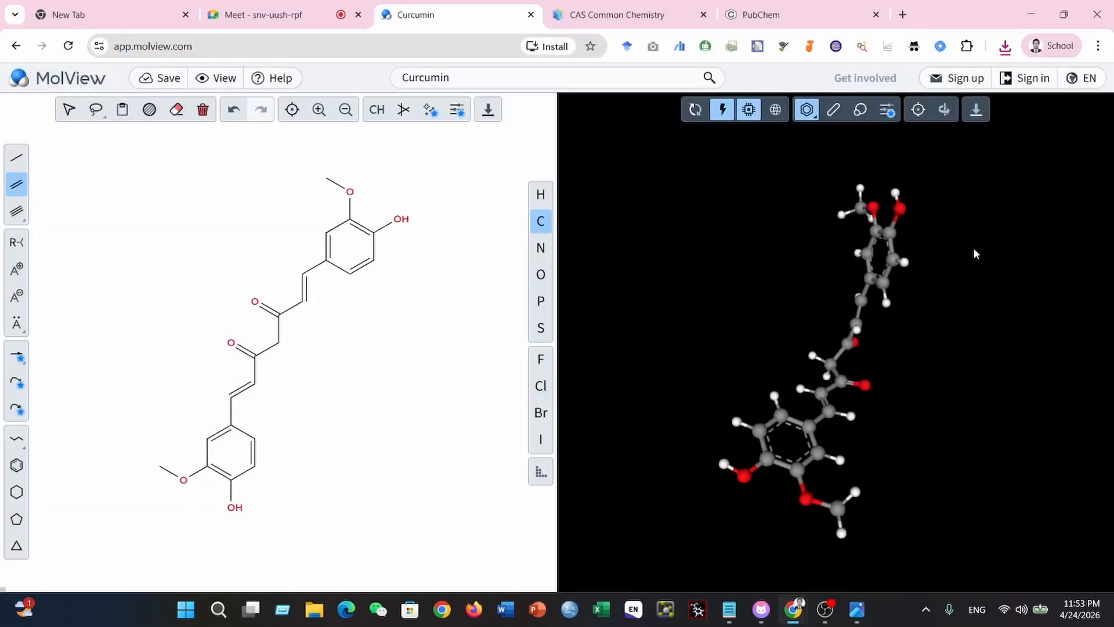
- Rotate the 3D curcumin model to a wide view, open its image export and check the type and background options
mouse_move(951, 256)
mouse_down()
mouse_move(942, 234)
mouse_move(1050, 295)
mouse_move(1051, 309)
mouse_move(960, 433)
mouse_move(965, 458)
mouse_move(934, 308)
mouse_up()
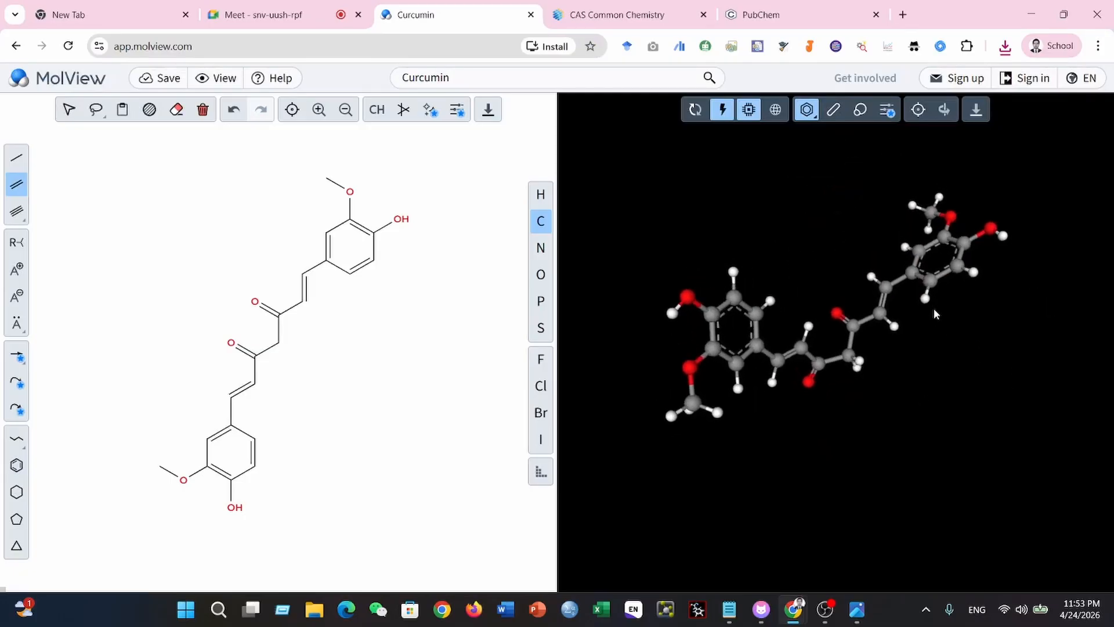
click(977, 111)
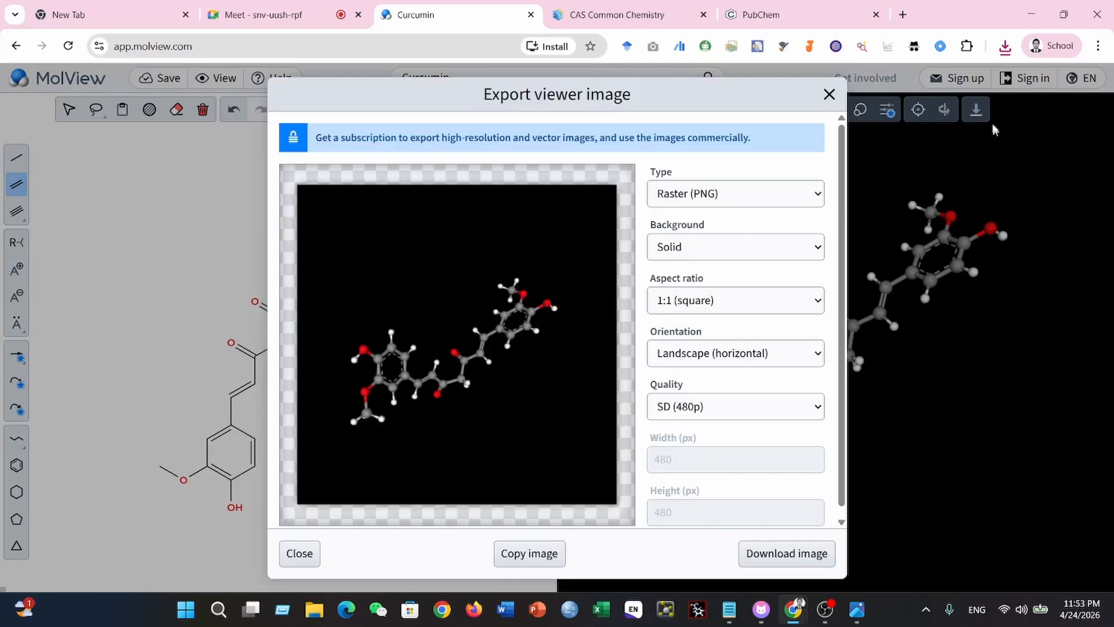
click(812, 193)
click(814, 193)
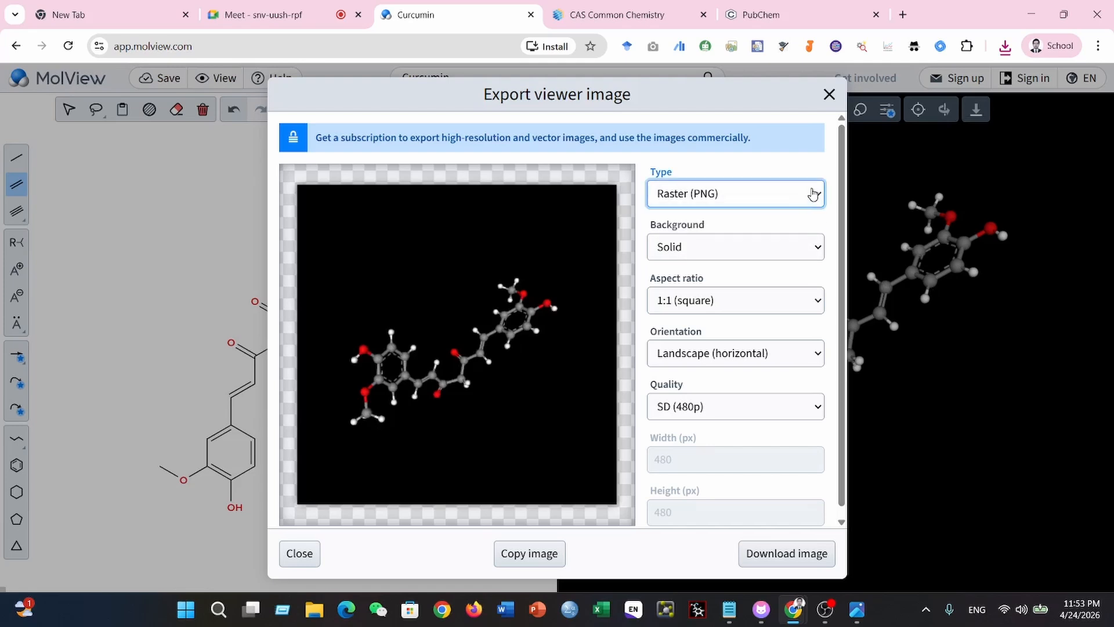
click(815, 195)
click(815, 195)
click(816, 249)
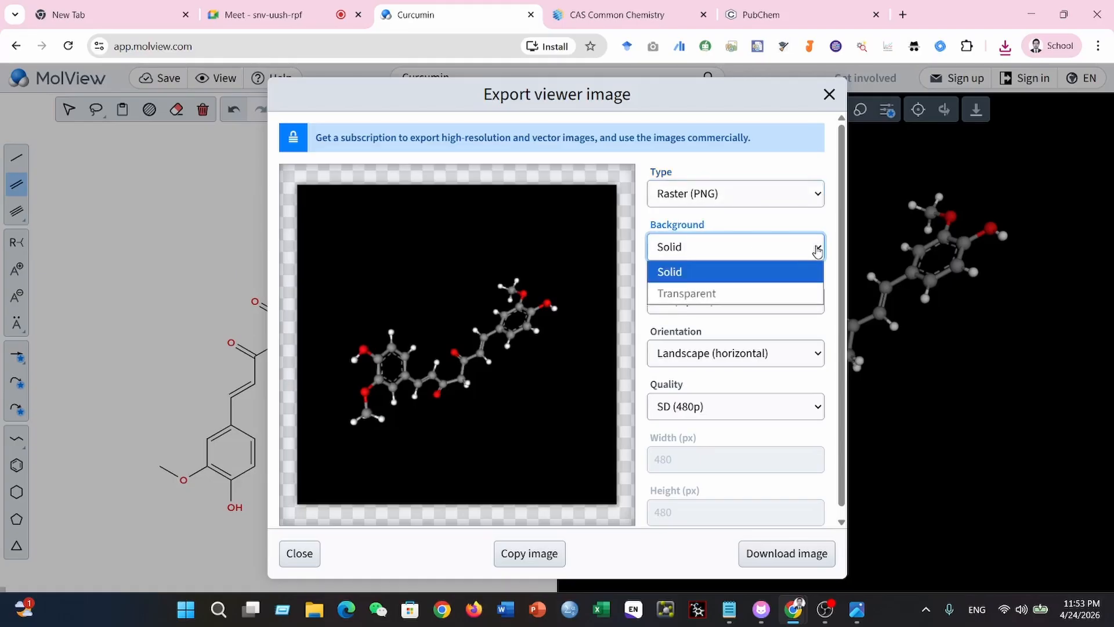
click(814, 247)
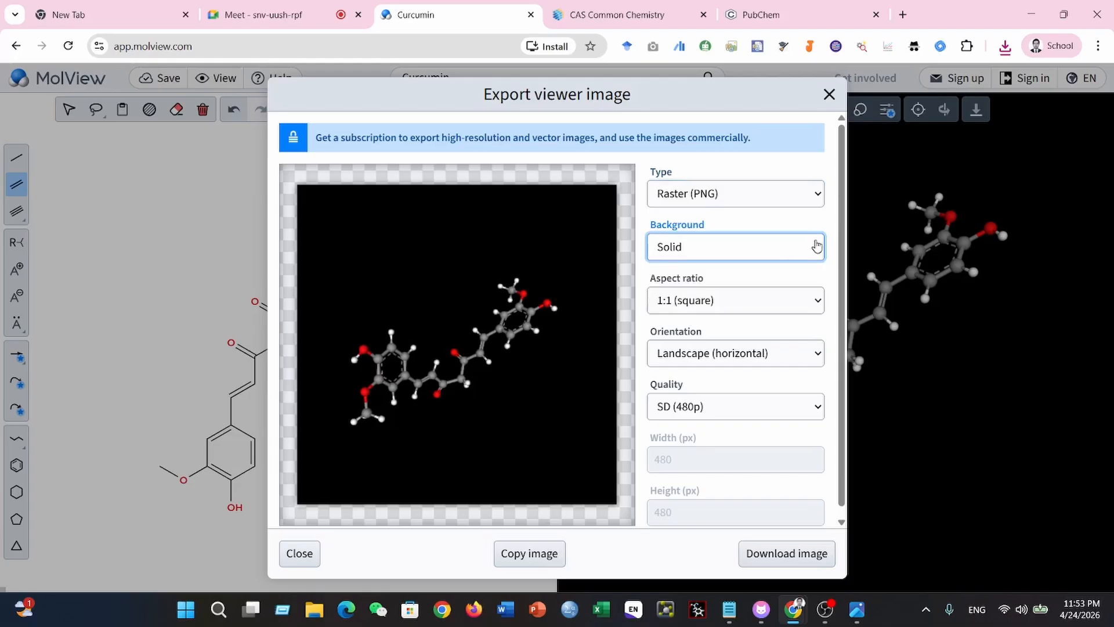
- Check the quality options and download the 3D curcumin image as a solid-background PNG at SD (480p)
scroll(809, 373, down, 1)
click(813, 397)
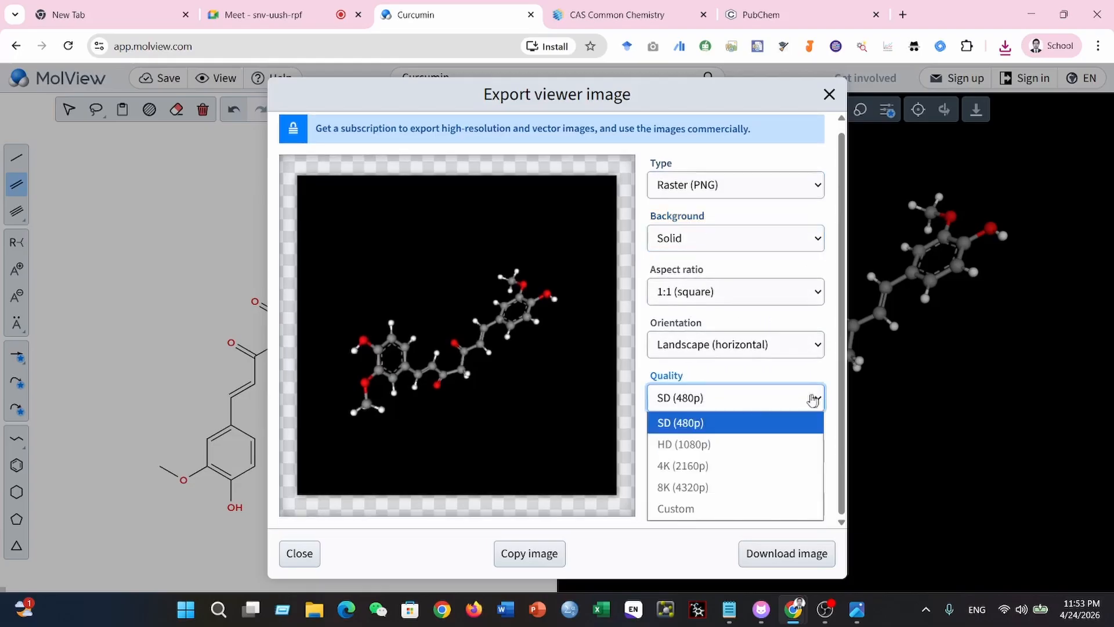
click(814, 398)
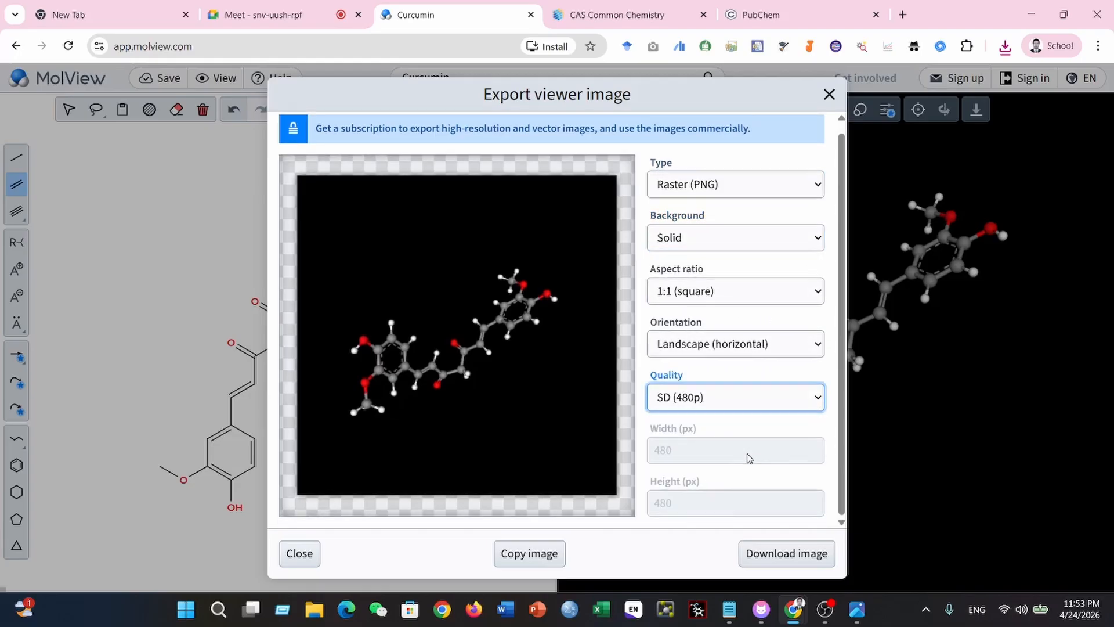
click(825, 401)
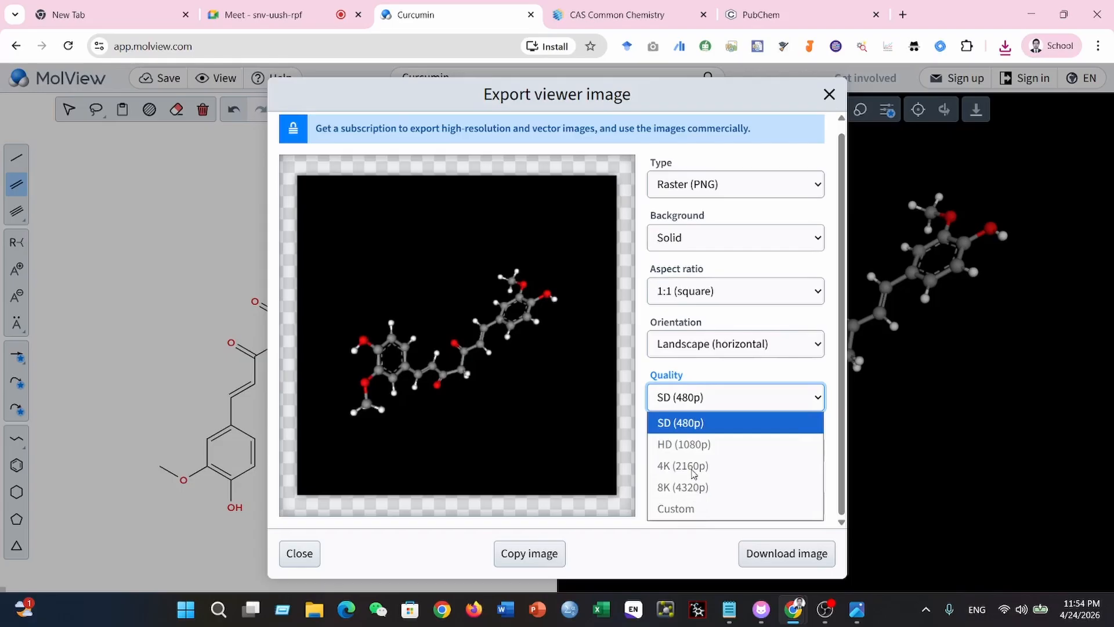
click(689, 431)
click(810, 402)
click(812, 400)
click(759, 556)
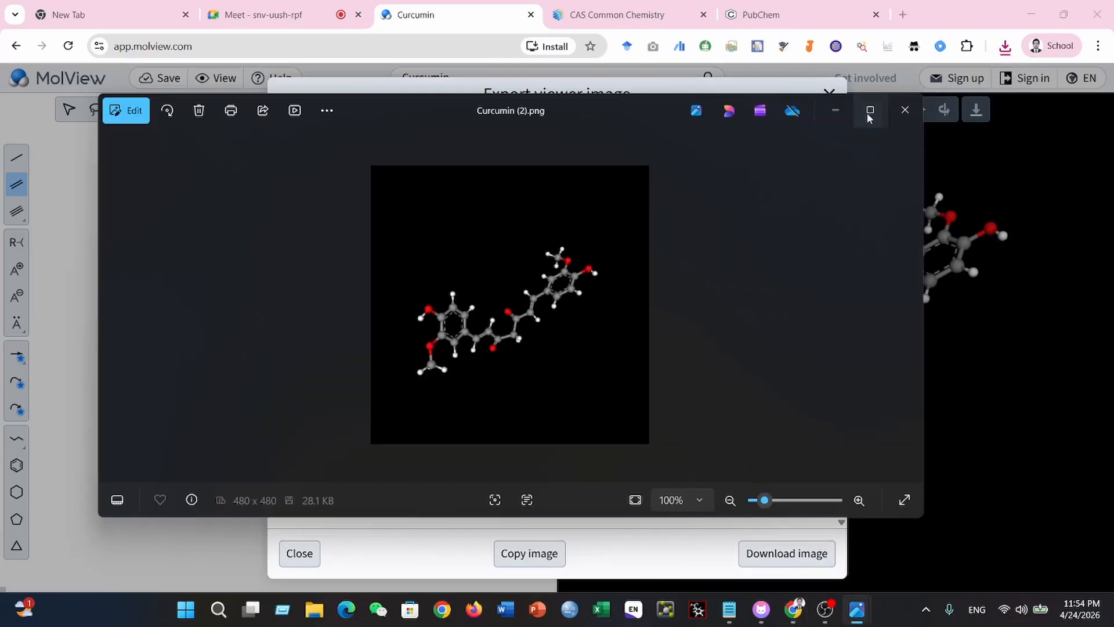
- View the downloaded Curcumin (2).png maximized and zoomed in, close the image viewer and close the 3D export dialog
click(868, 110)
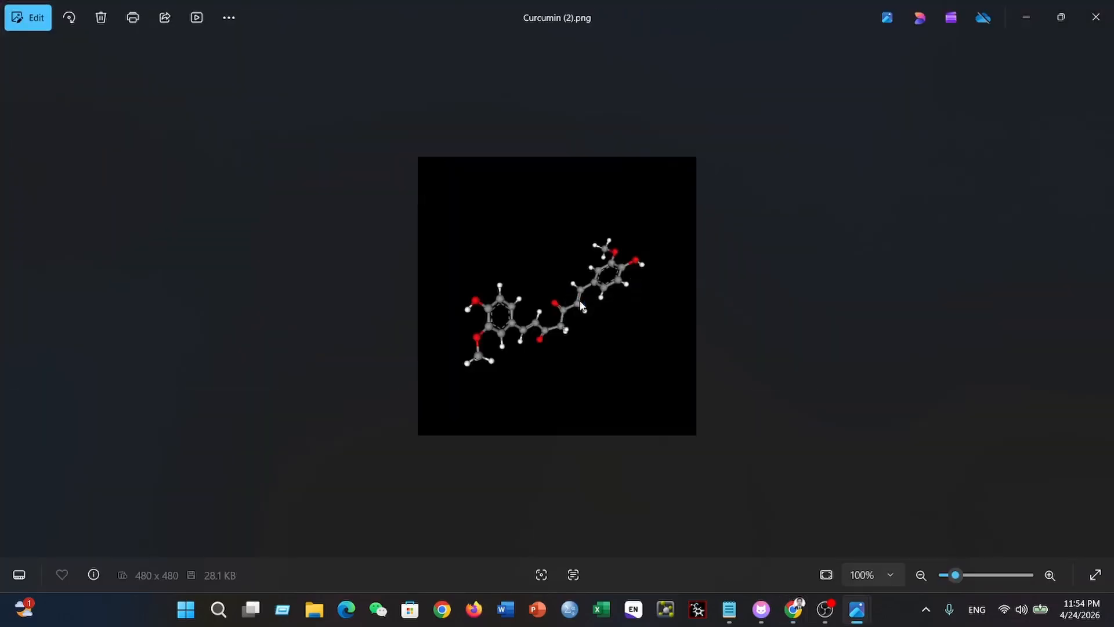
scroll(580, 301, up, 6)
drag(661, 274, 687, 259)
scroll(701, 257, down, 5)
scroll(699, 255, down, 3)
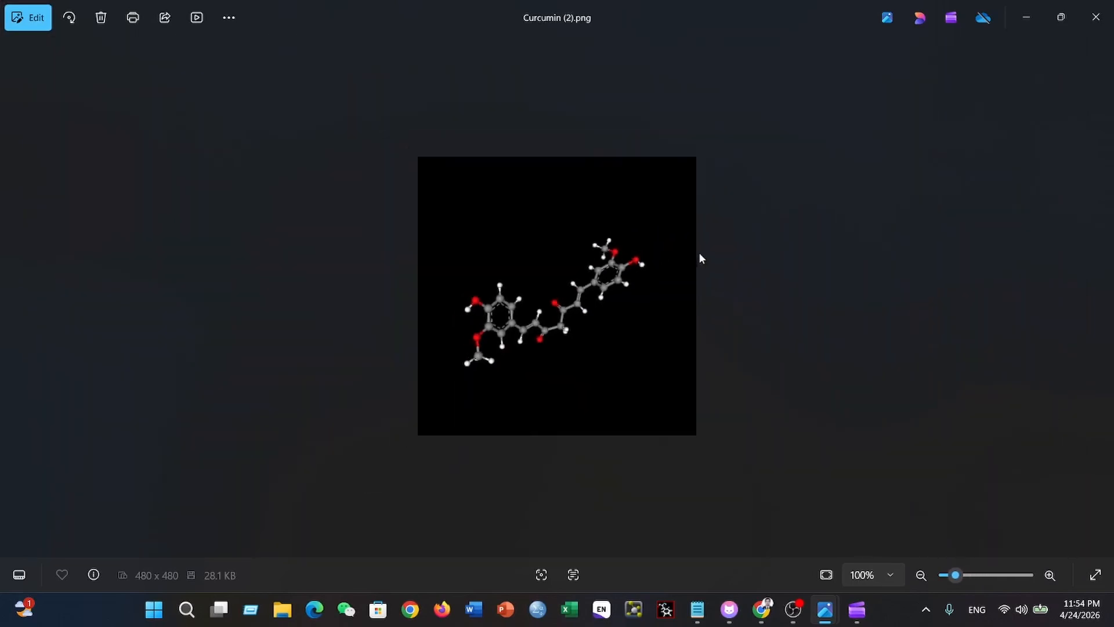
scroll(656, 243, up, 2)
click(1096, 18)
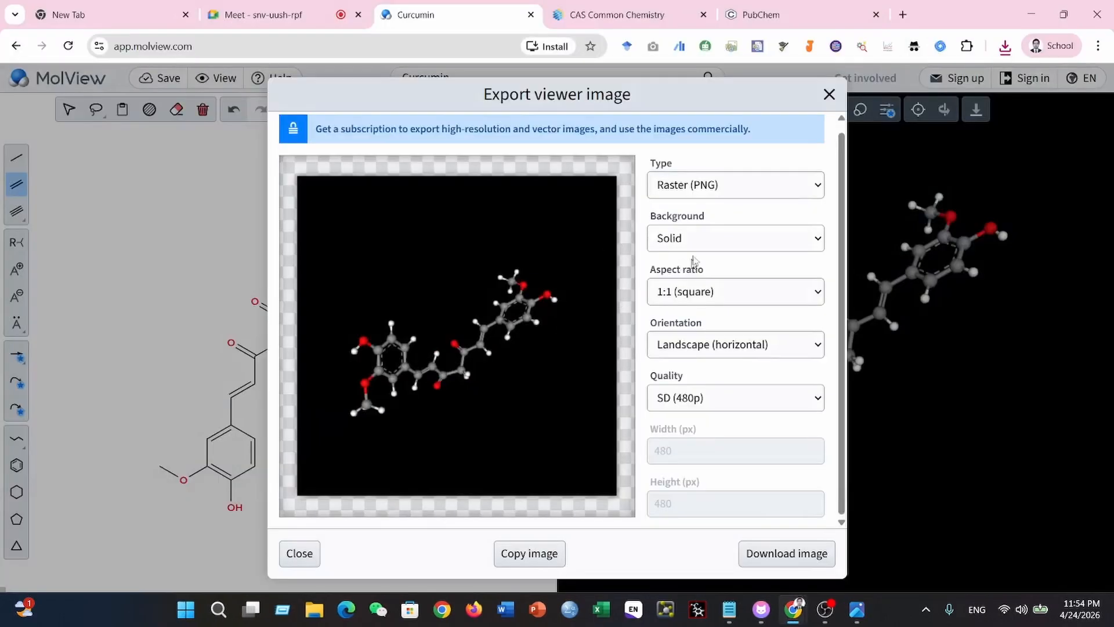
click(298, 553)
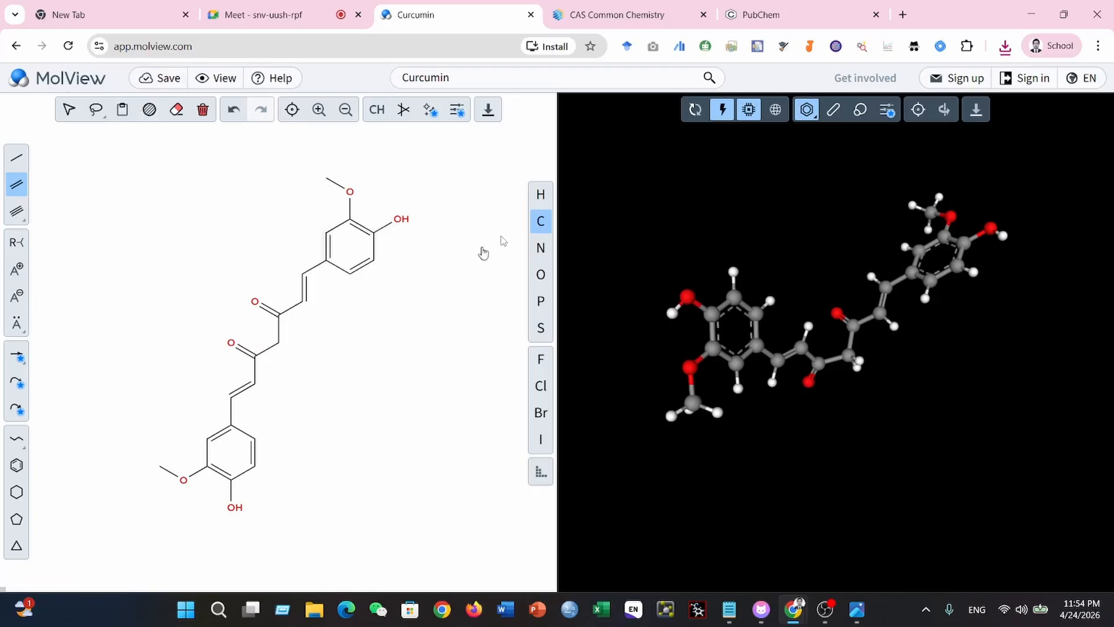
- Close MolView and switch to the CAS Common Chemistry page
click(531, 16)
click(37, 170)
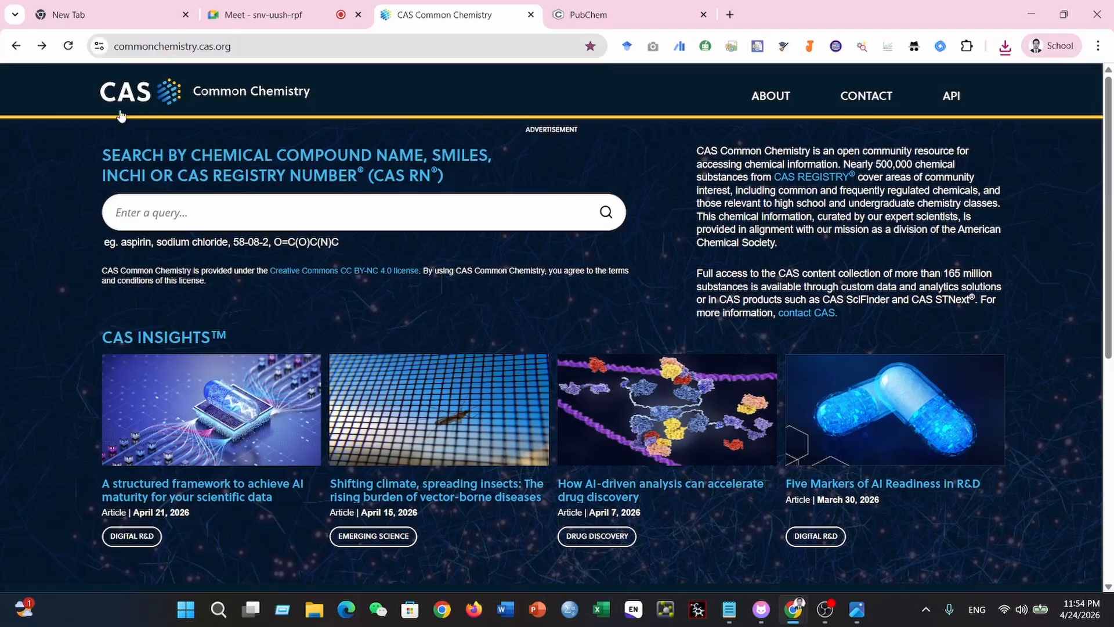
- Try to search CAS Common Chemistry for Curcumin and reload the results page
scroll(72, 235, down, 1)
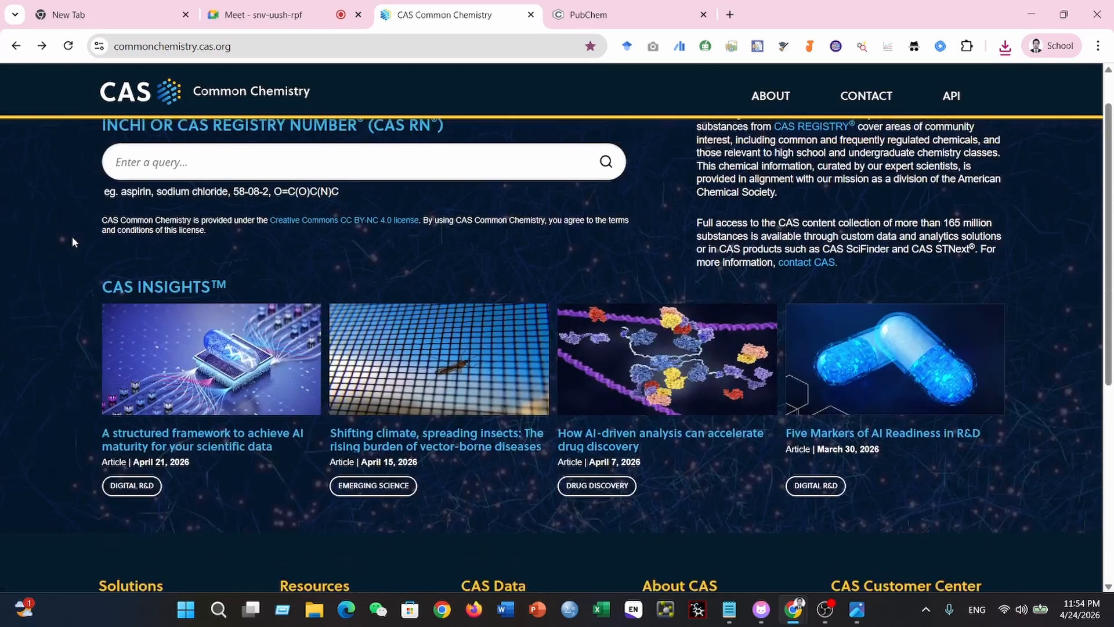
scroll(72, 236, up, 1)
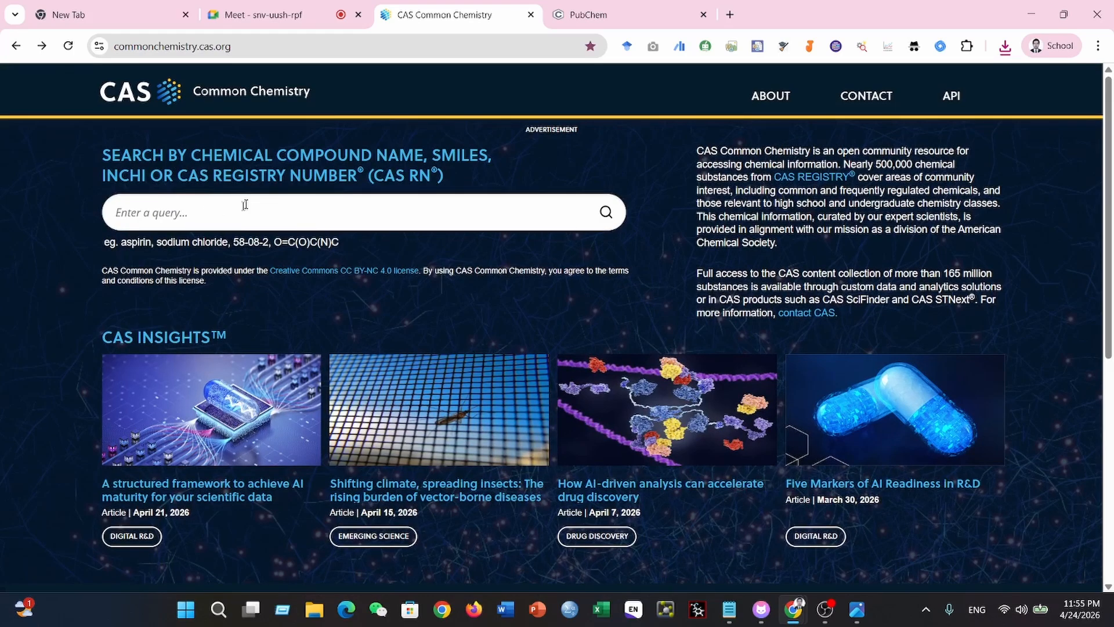
scroll(601, 333, down, 7)
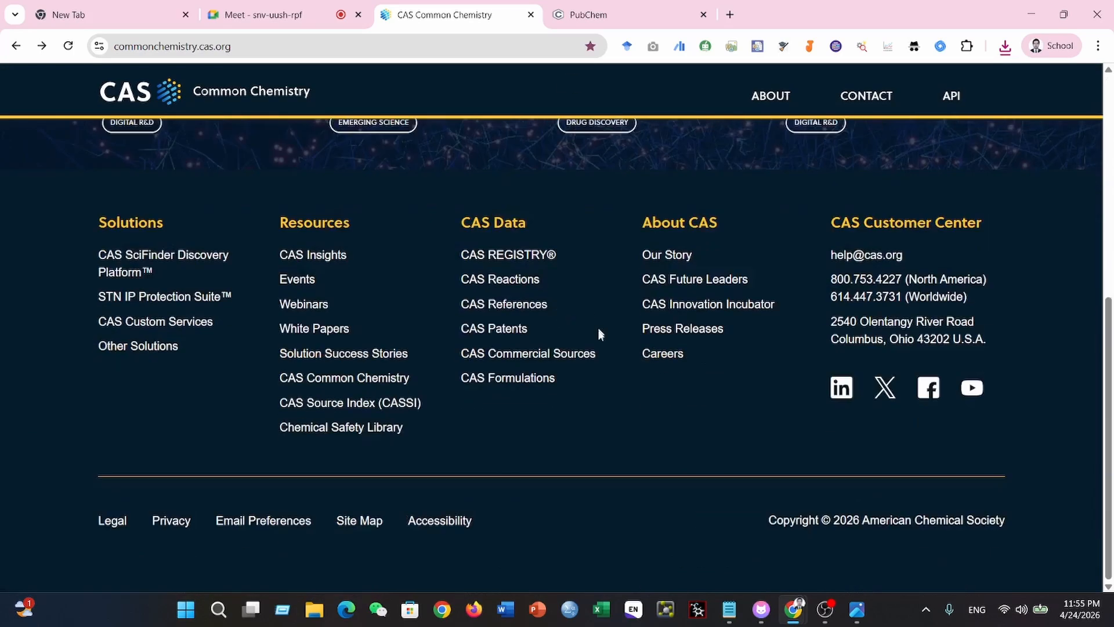
scroll(600, 333, up, 7)
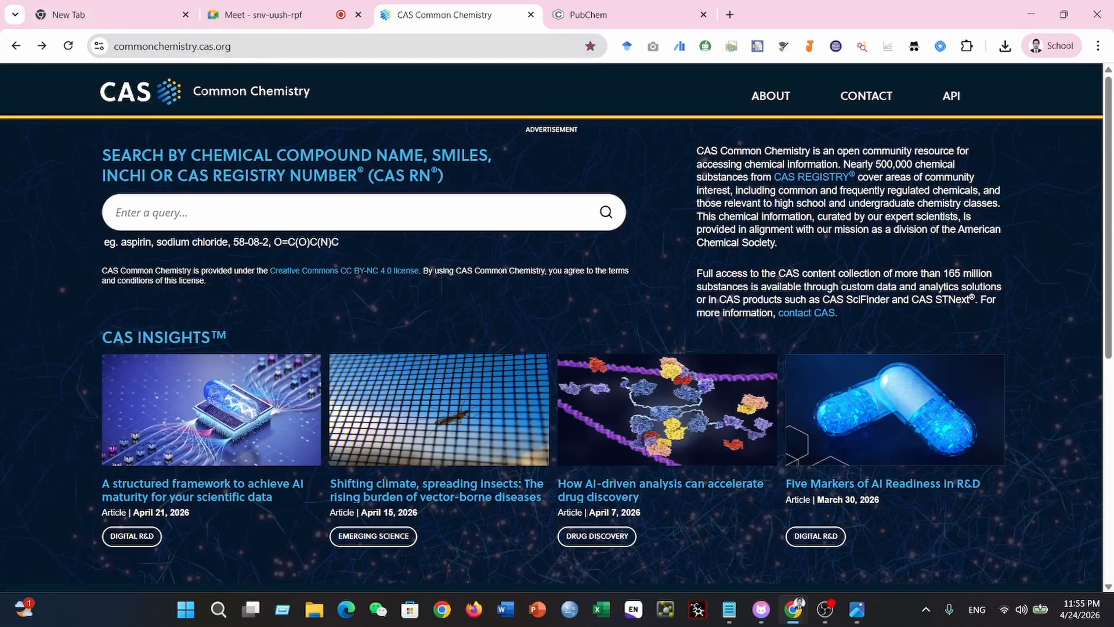
text(Curcumin)
key(Return)
click(68, 46)
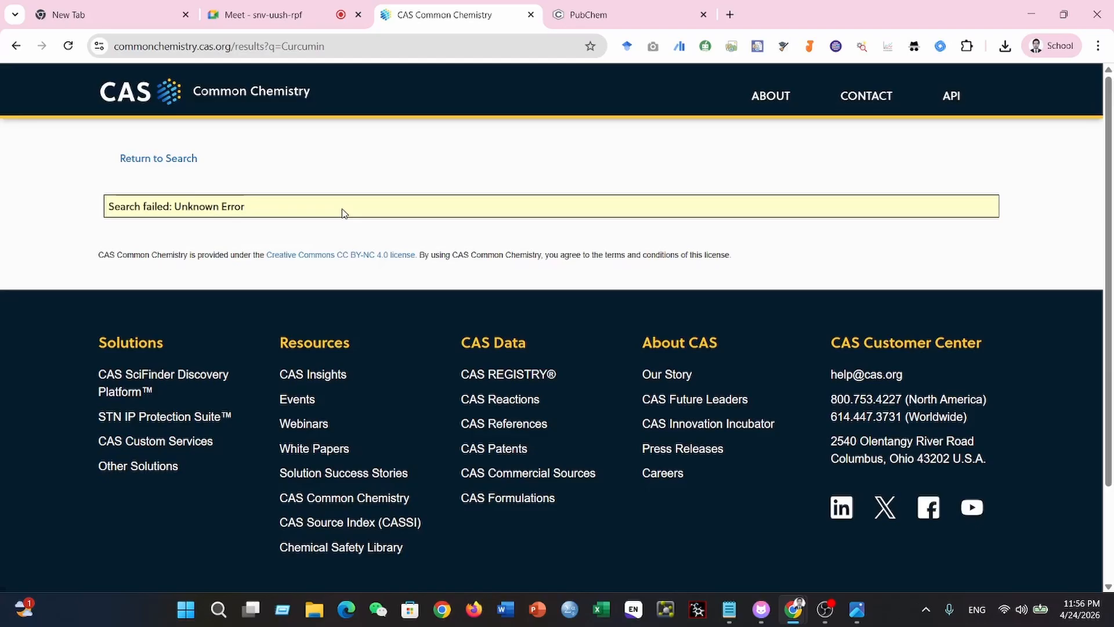
- Return to the CAS Common Chemistry home page, reload it and enter Curcumin as the search query
click(16, 46)
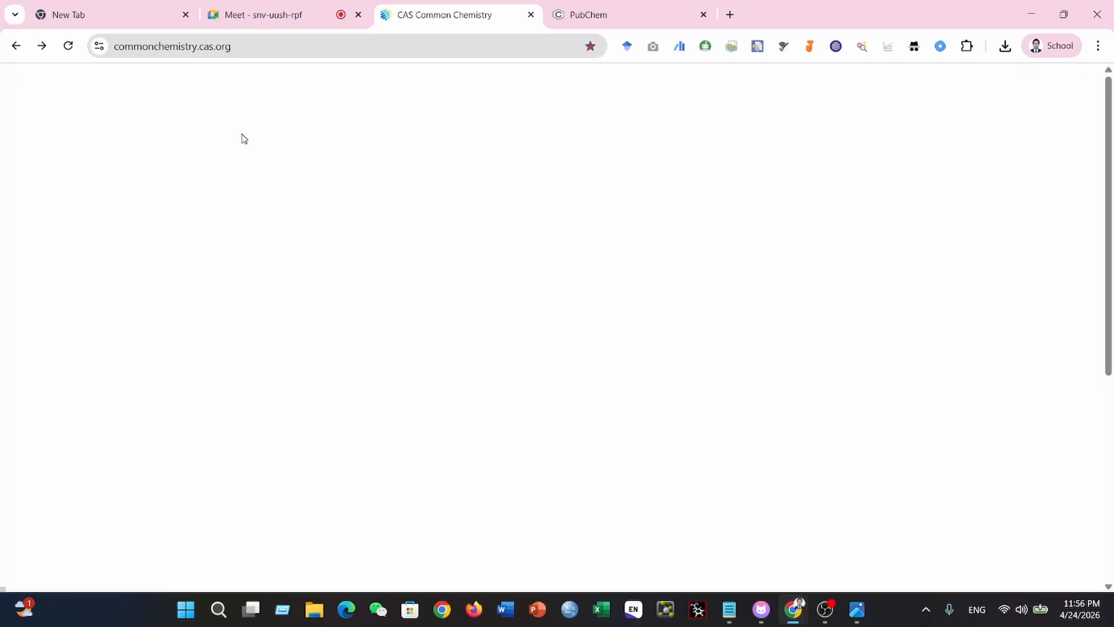
click(67, 46)
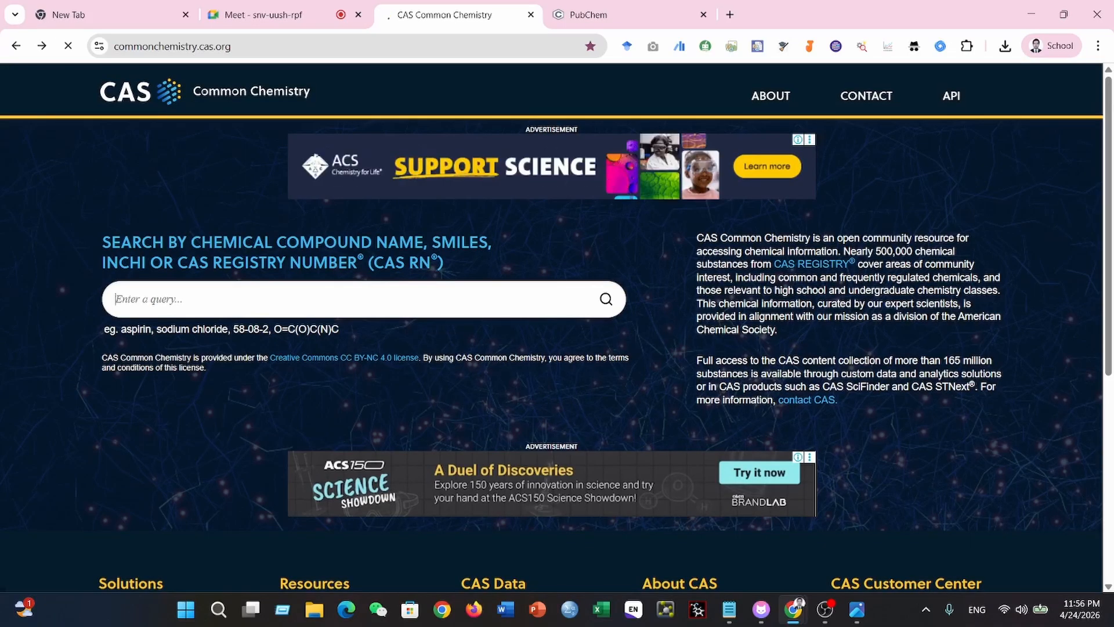
click(138, 312)
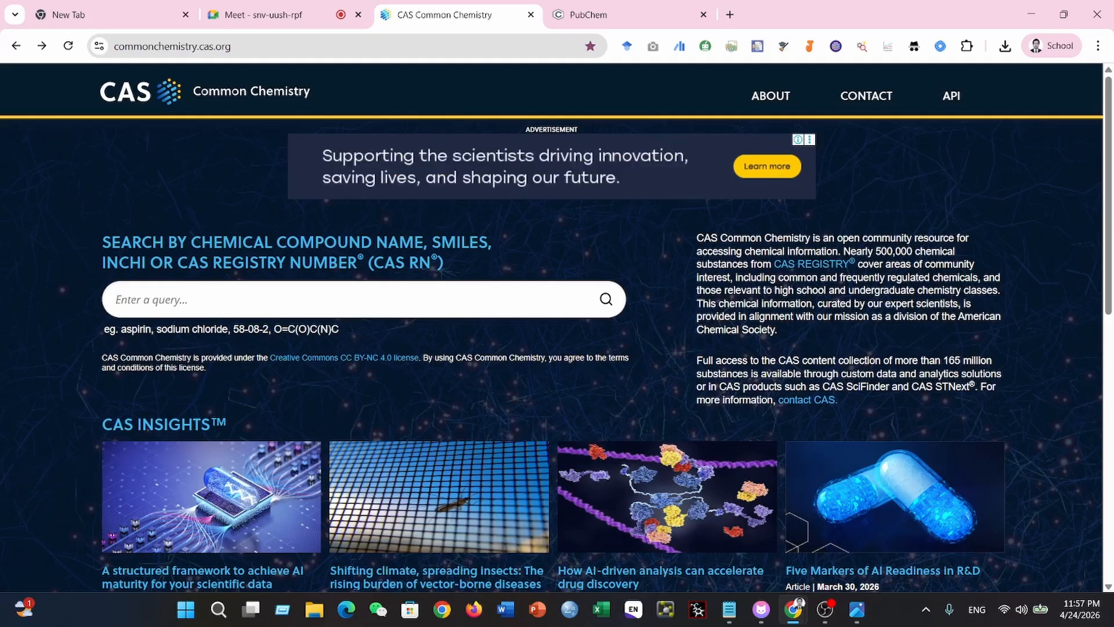
click(119, 299)
text(Curcumin)
- Switch to Clash Verge to check the active proxy, minimize it and look over the CAS Common Chemistry home page
mouse_move(827, 612)
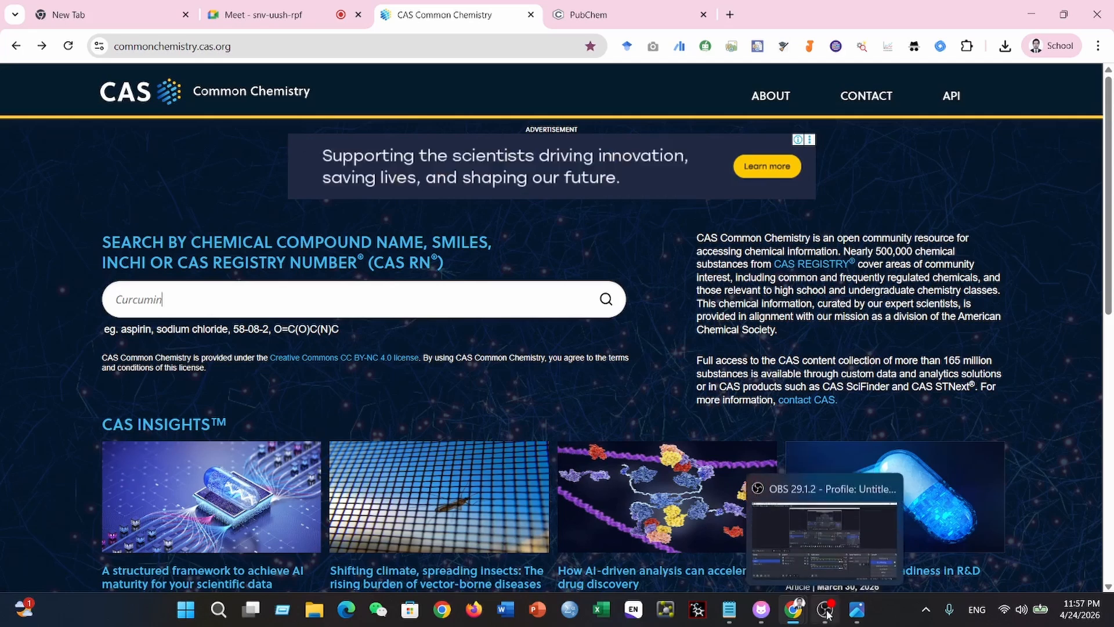
click(761, 609)
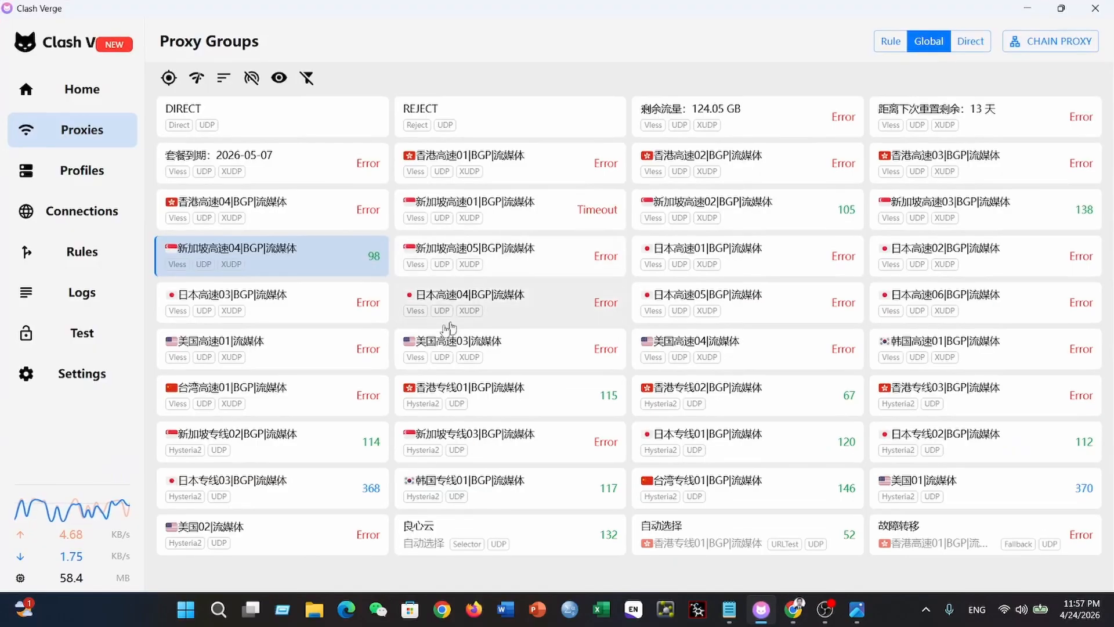
click(1027, 7)
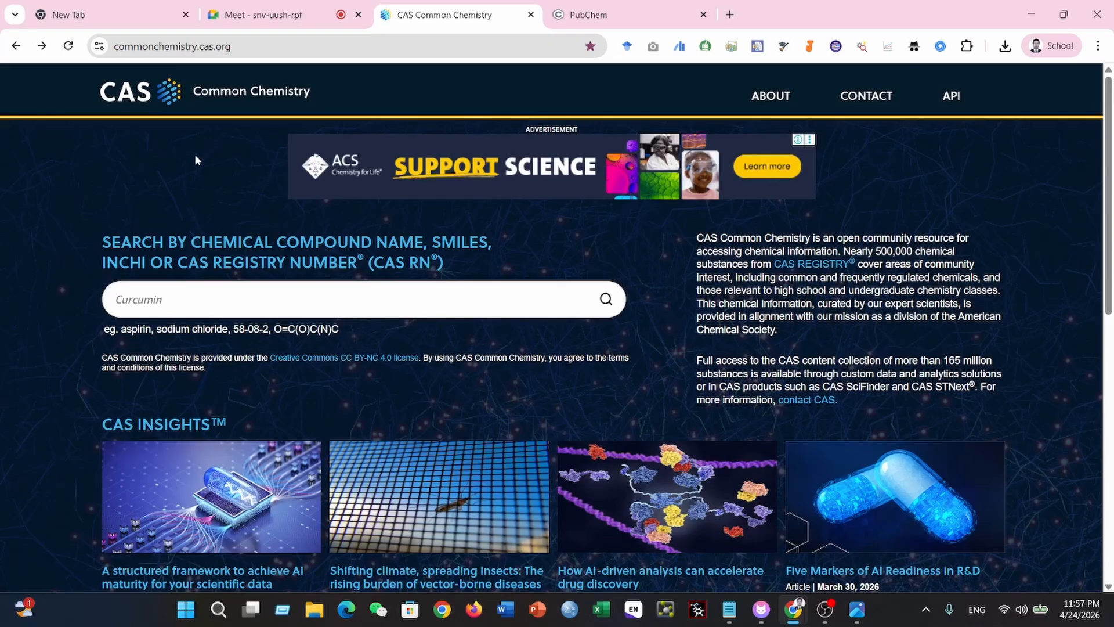
scroll(634, 365, down, 6)
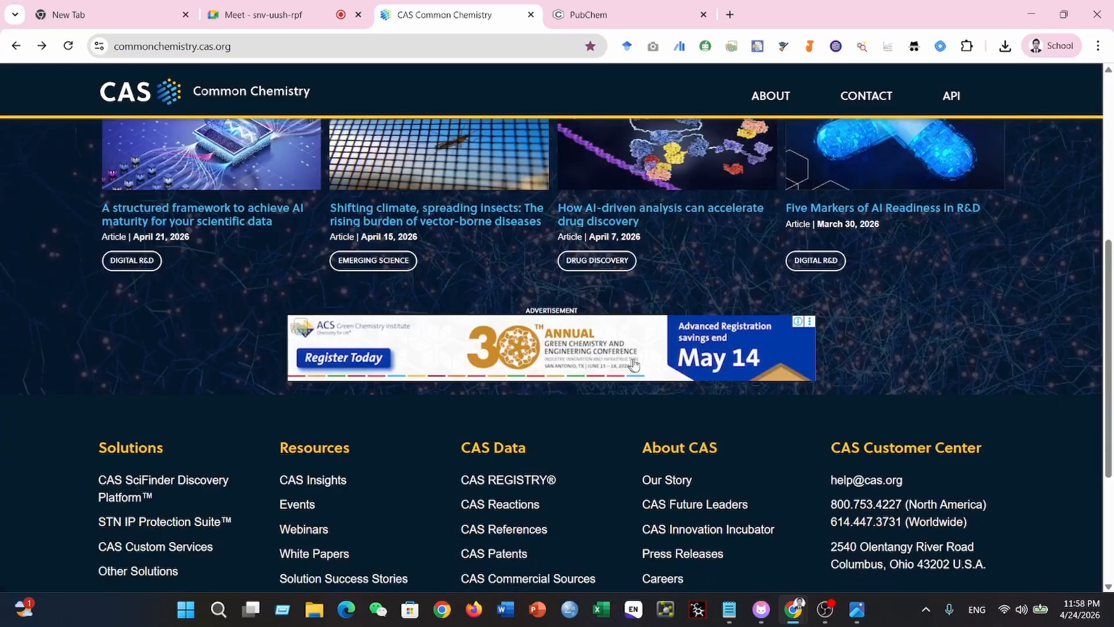
scroll(634, 364, up, 6)
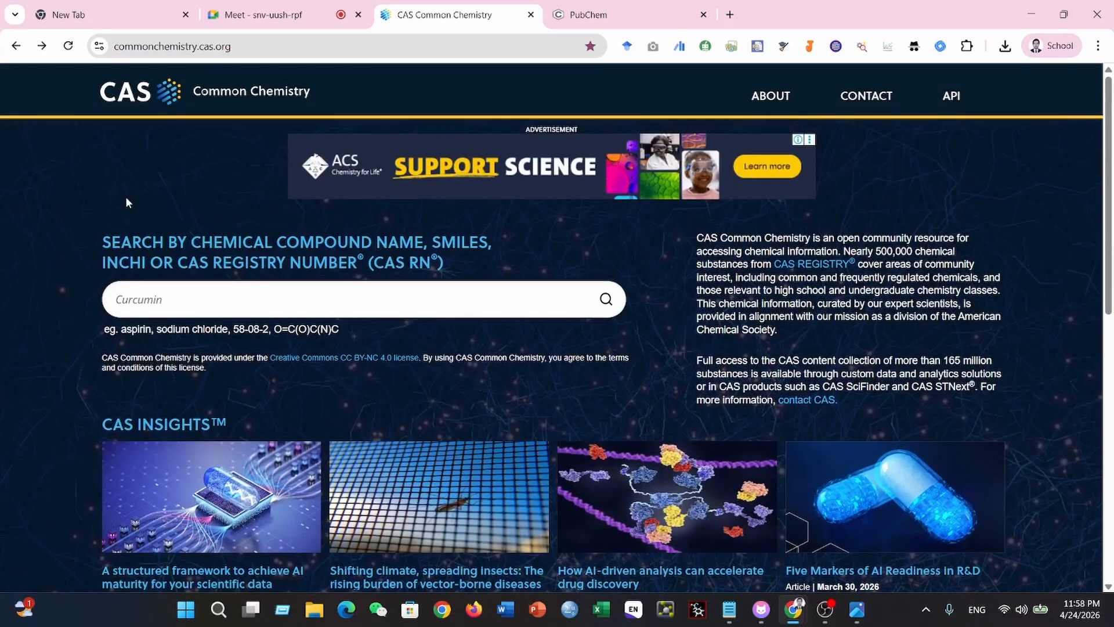
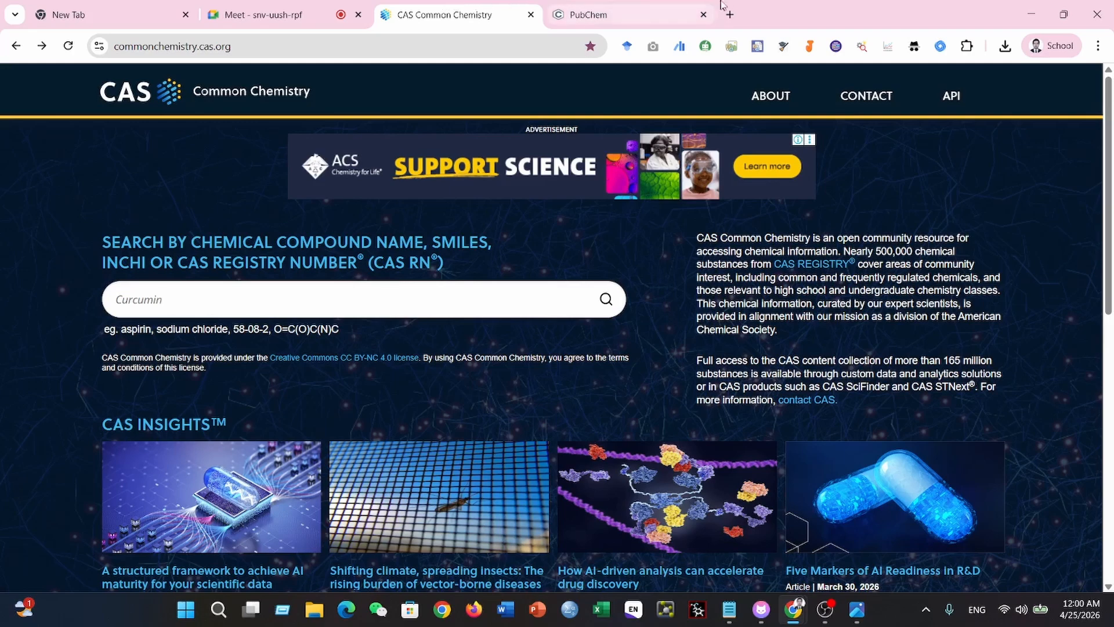
- Search Google for curcumin in a new browser tab
click(730, 15)
click(164, 53)
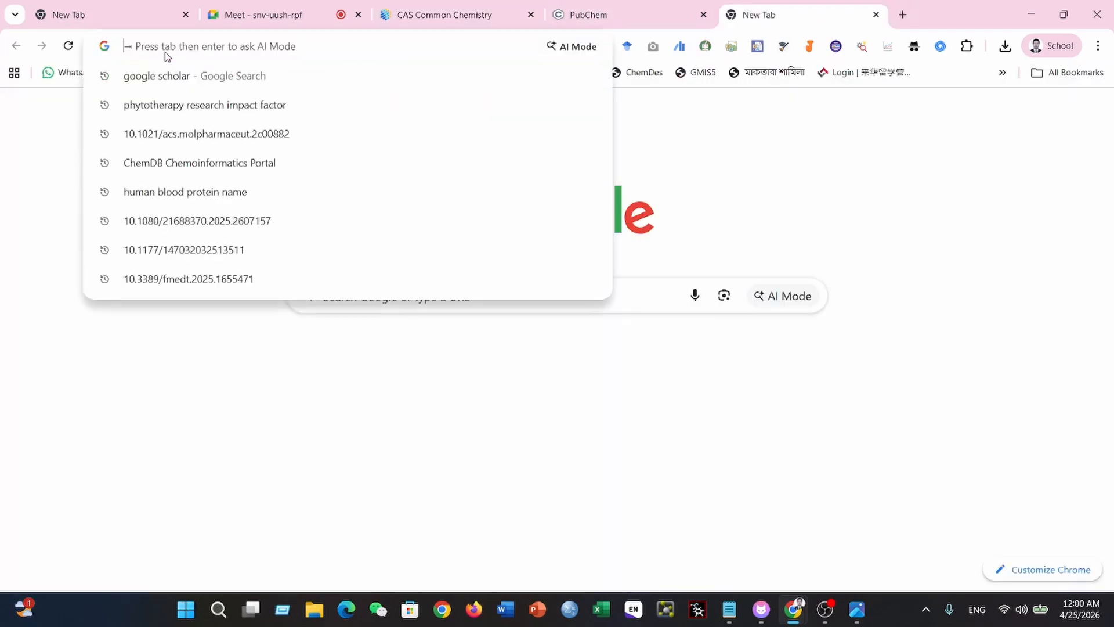
text(curcumin)
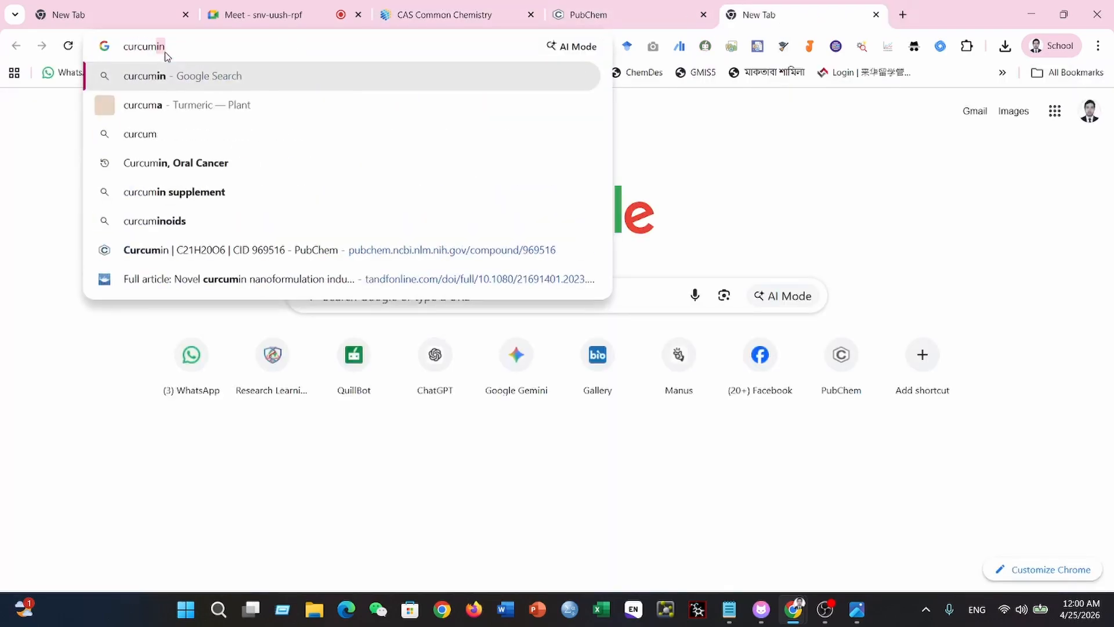
key(Return)
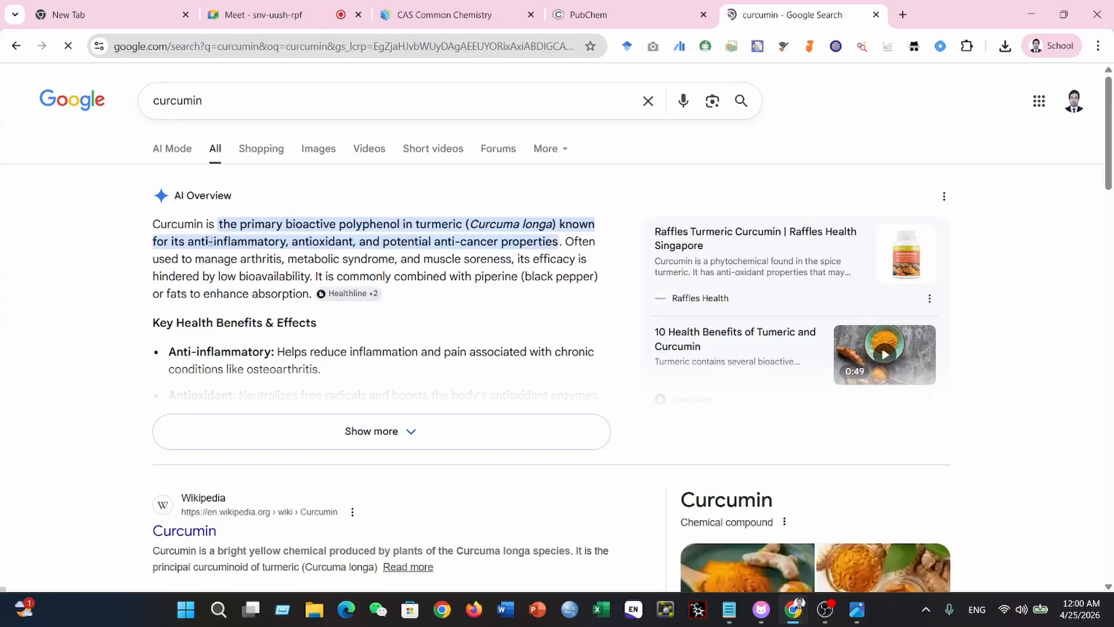
- Examine the AI Overview summary of curcumin, highlighting its opening paragraph, and skim the web results below it
drag(149, 224, 309, 294)
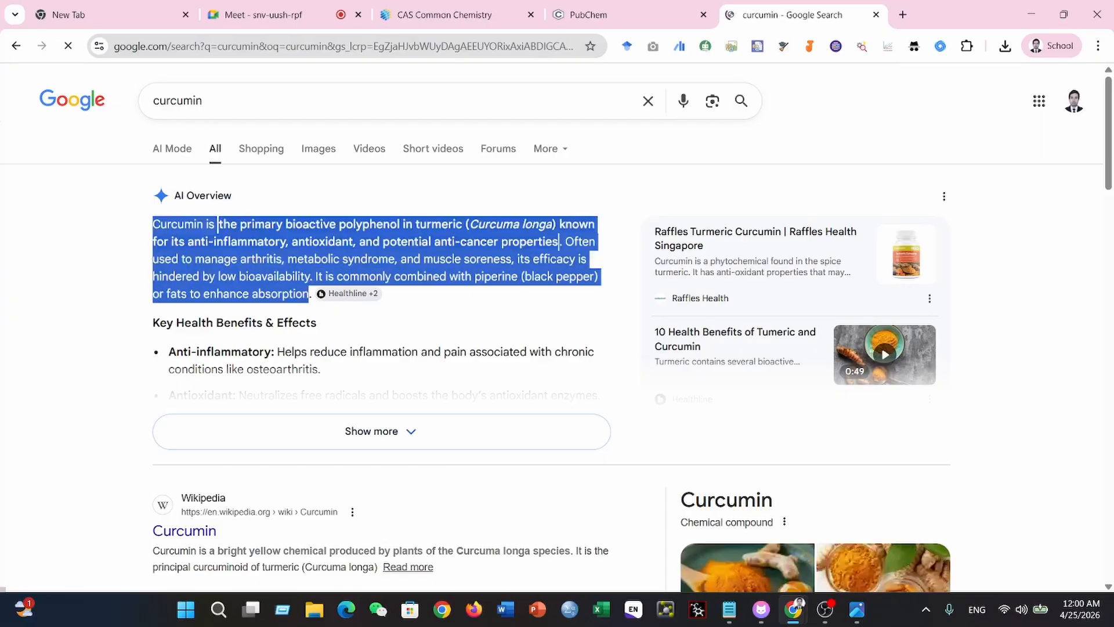
click(466, 304)
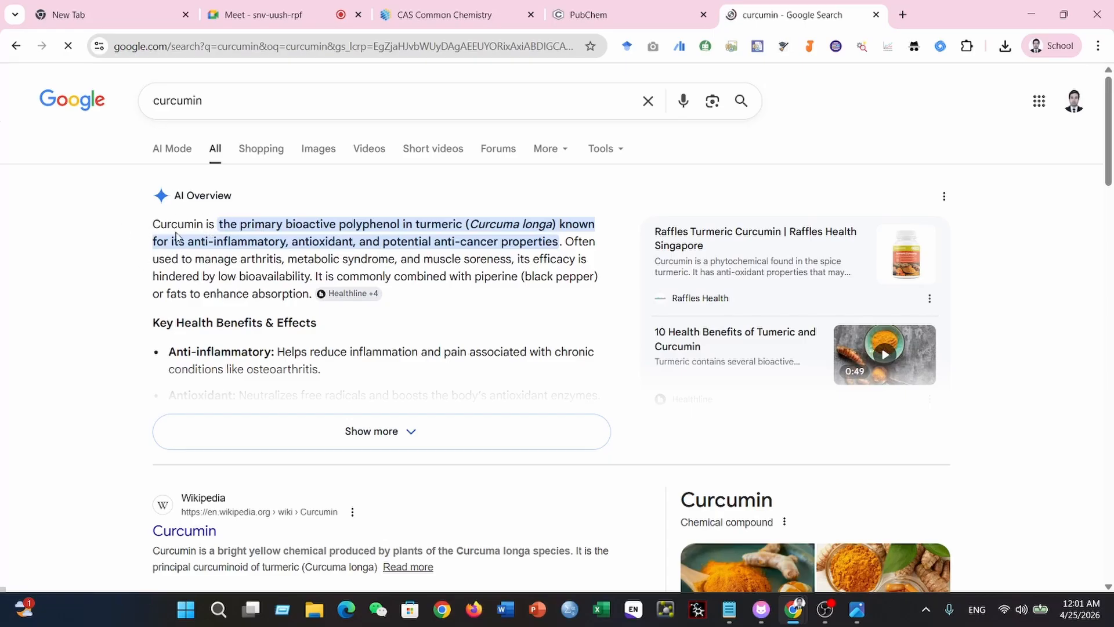
drag(152, 226, 306, 292)
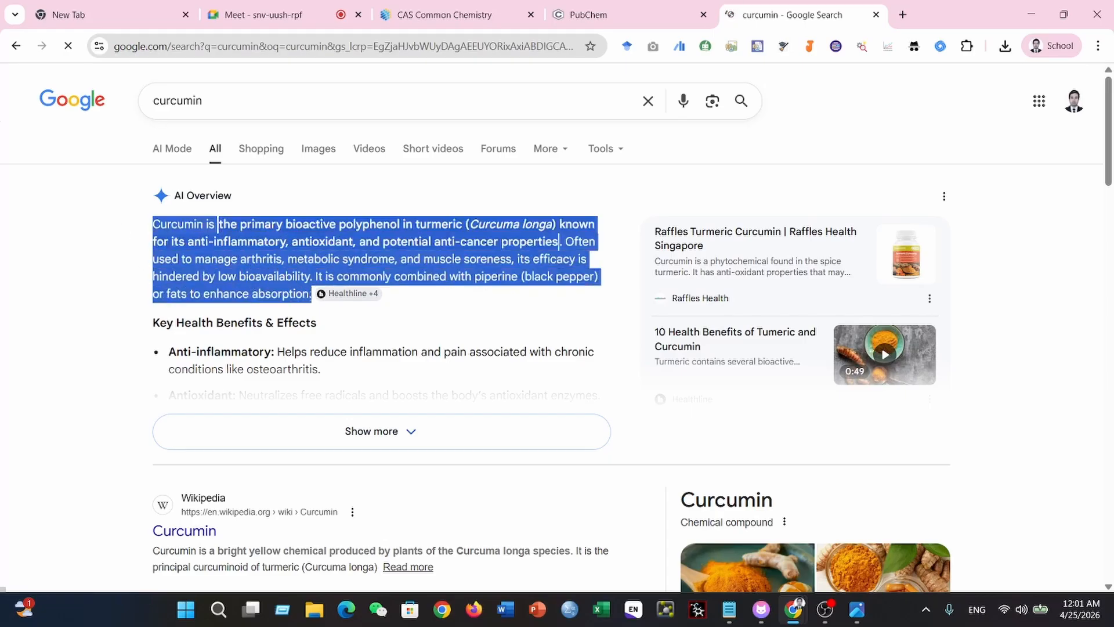
click(303, 288)
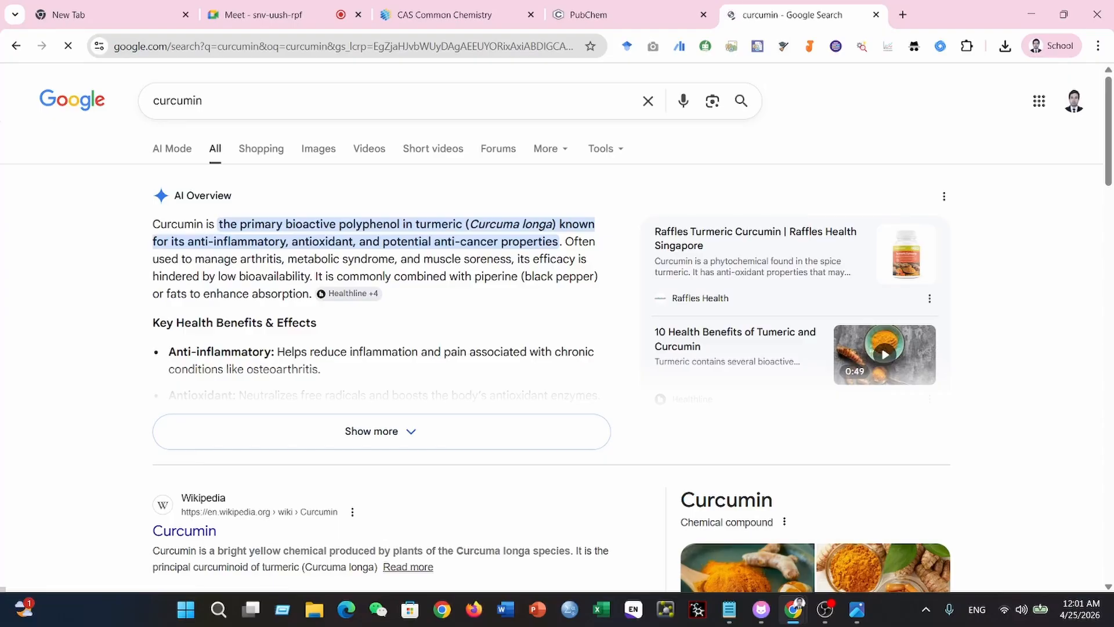
scroll(207, 434, down, 3)
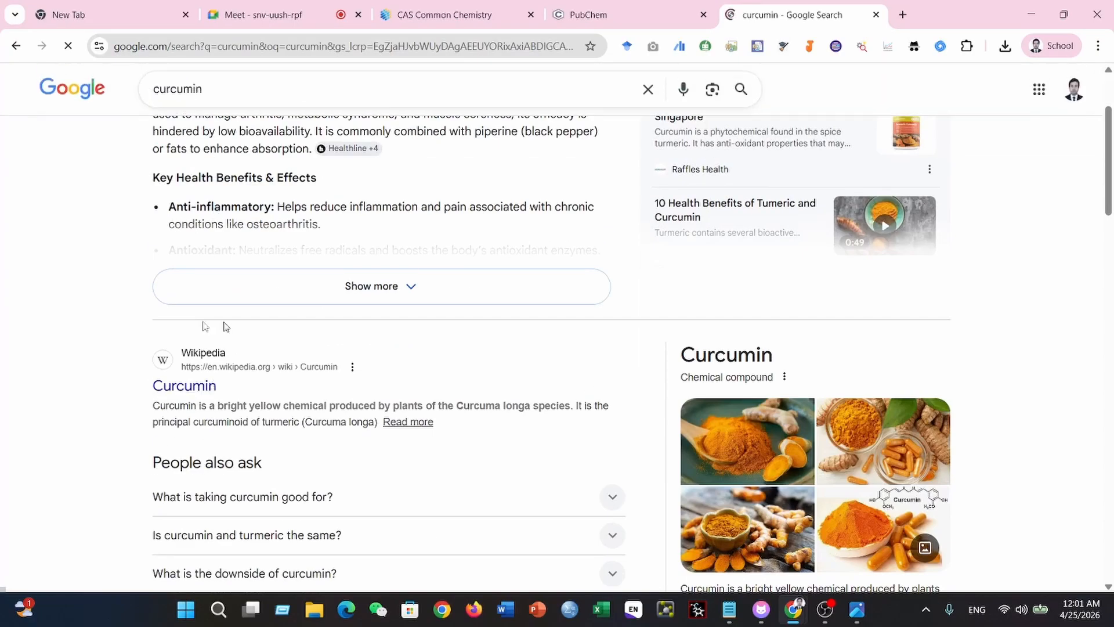
scroll(252, 383, down, 3)
scroll(378, 176, up, 3)
scroll(360, 255, up, 3)
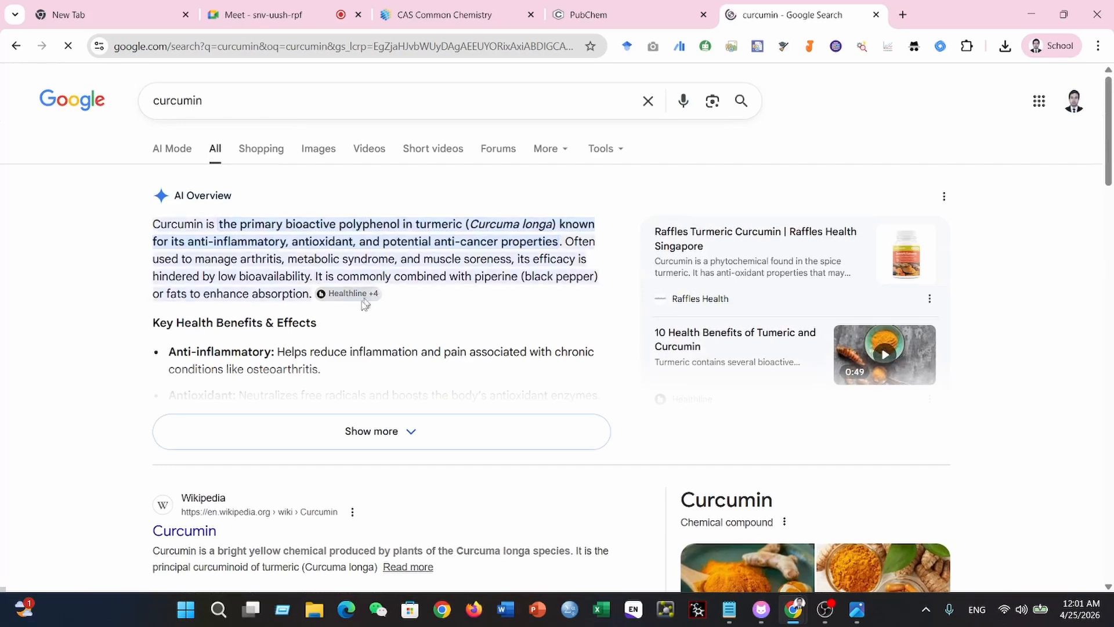
- Open the Healthline article on the 10 health benefits of turmeric and curcumin, cited as a source in the AI Overview
mouse_move(355, 297)
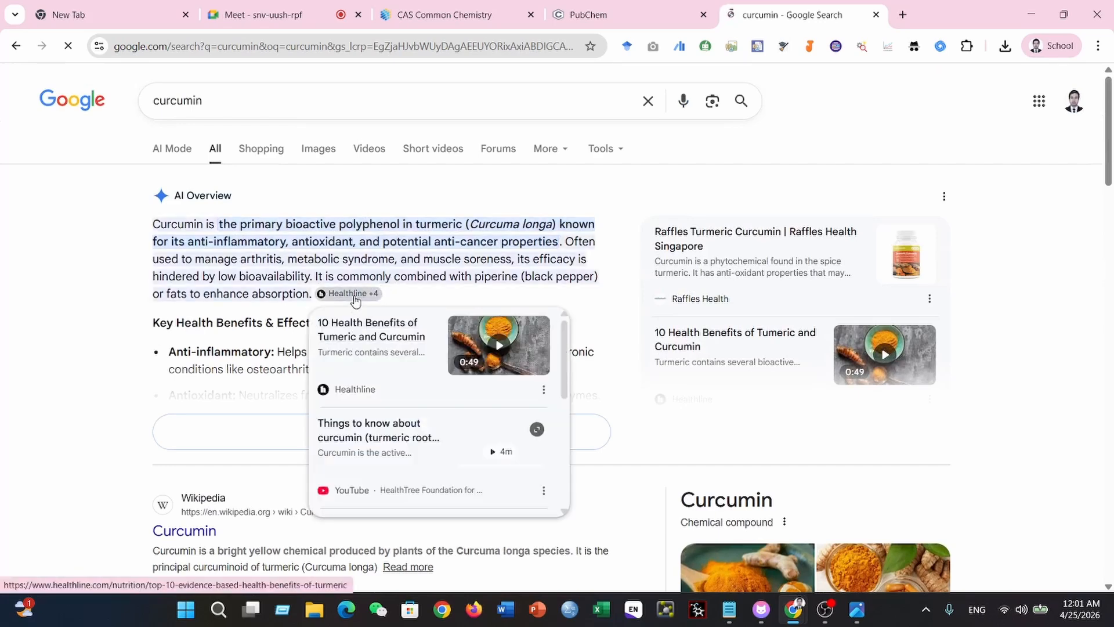
click(357, 297)
click(360, 334)
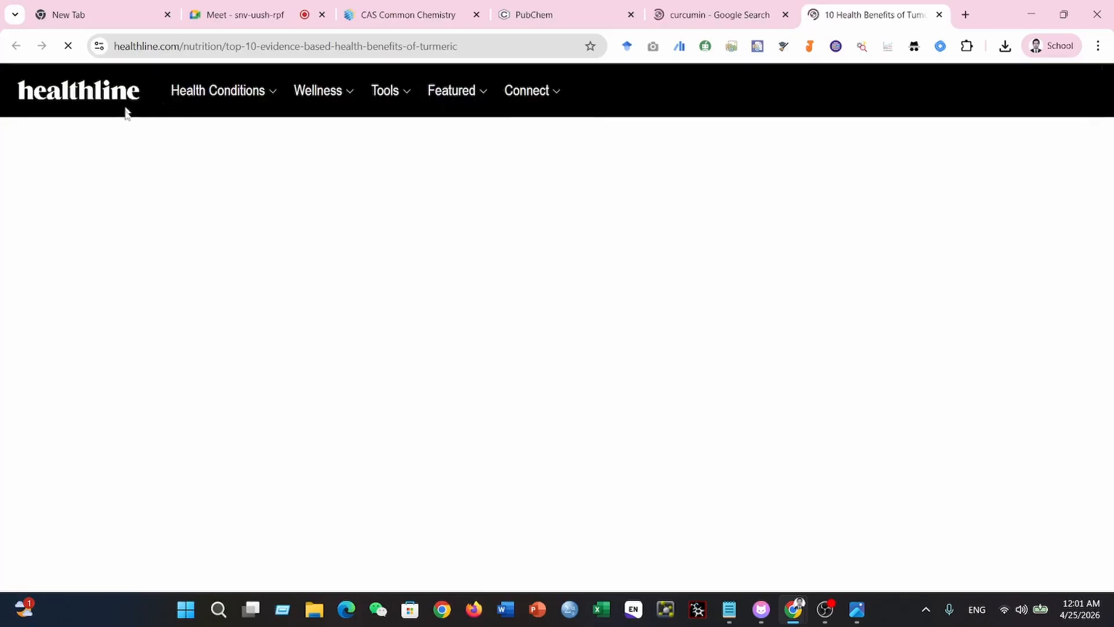
- Look over the Healthline article's title and upper sections, highlighting the word Turmeric in the title
scroll(495, 411, down, 2)
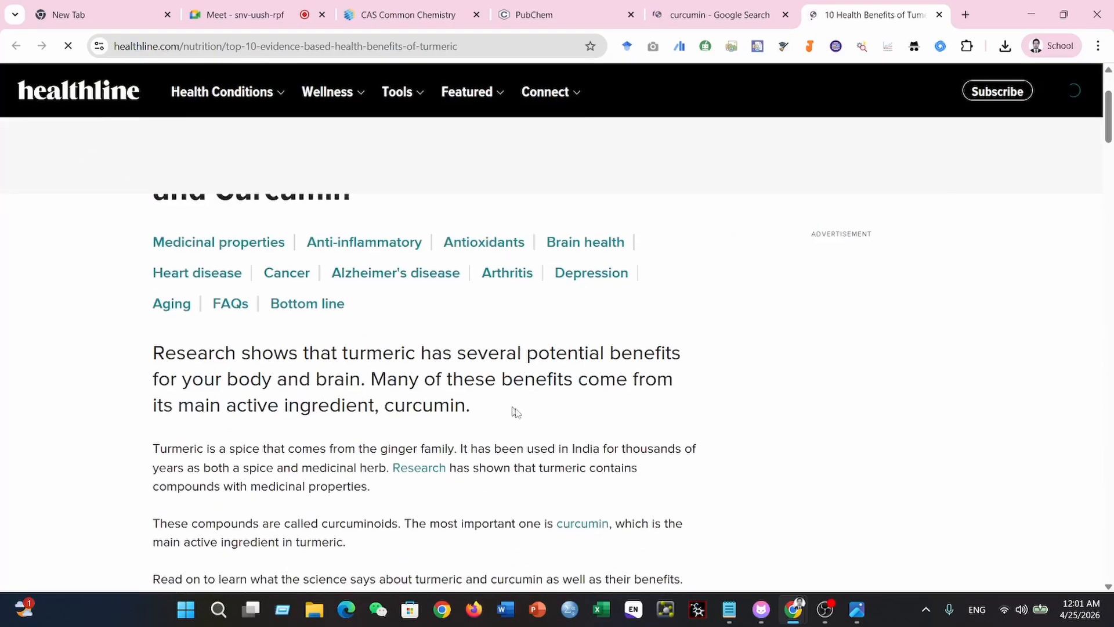
scroll(514, 406, up, 2)
drag(460, 291, 572, 304)
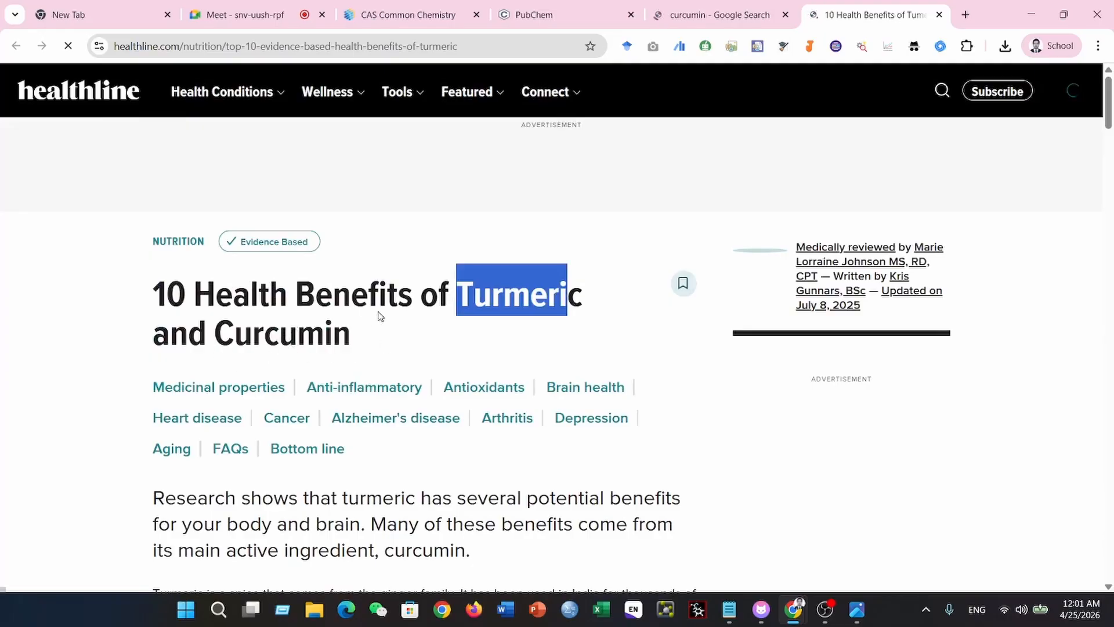
scroll(535, 452, down, 1)
scroll(535, 452, down, 3)
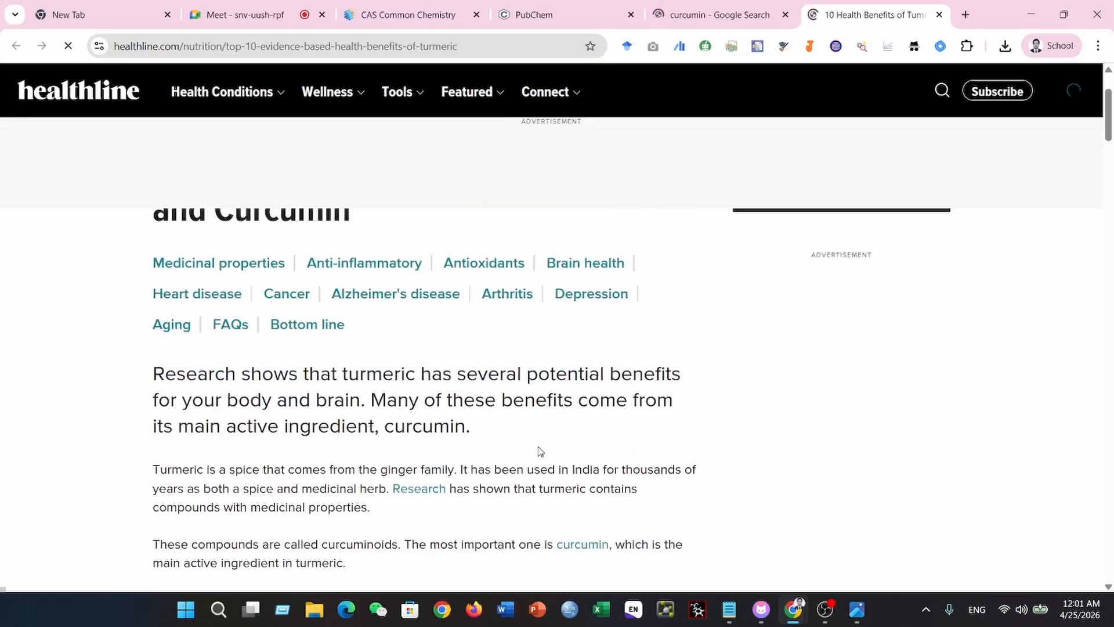
scroll(358, 336, up, 4)
scroll(371, 341, down, 5)
scroll(371, 341, down, 8)
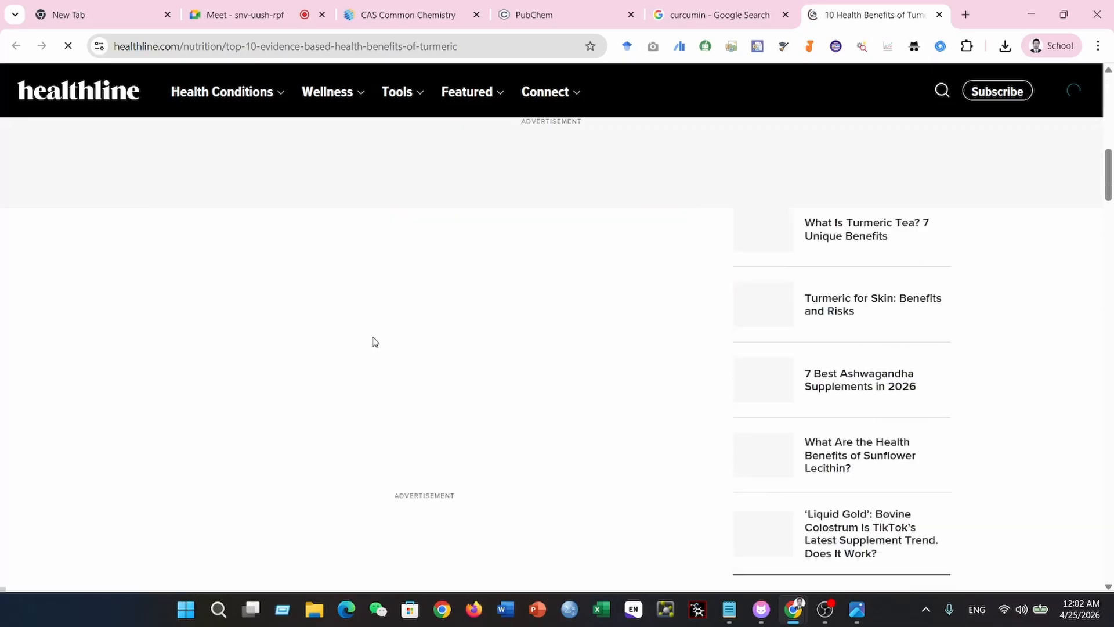
scroll(376, 340, up, 13)
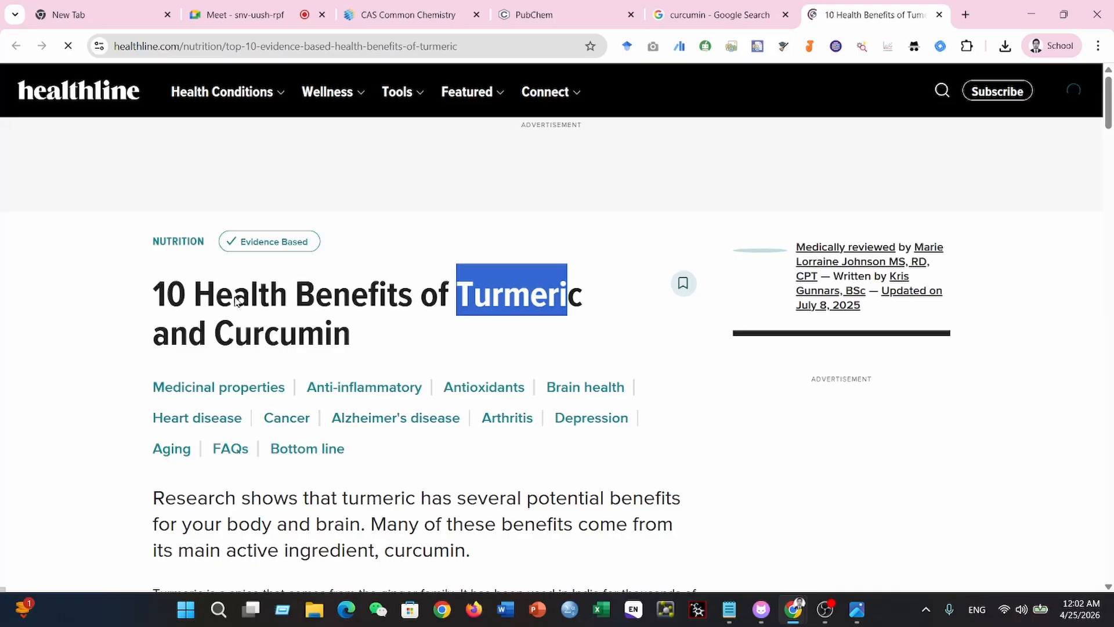
click(170, 299)
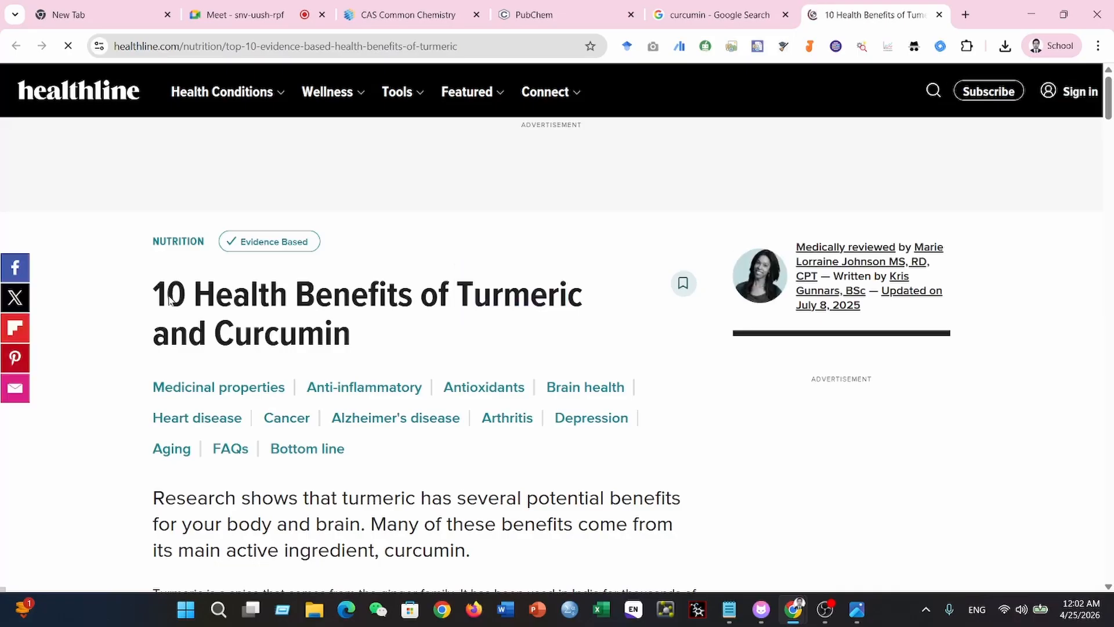
- Examine the article's introduction, highlighting the lead paragraph about turmeric's potential benefits for body and brain
scroll(170, 300, down, 5)
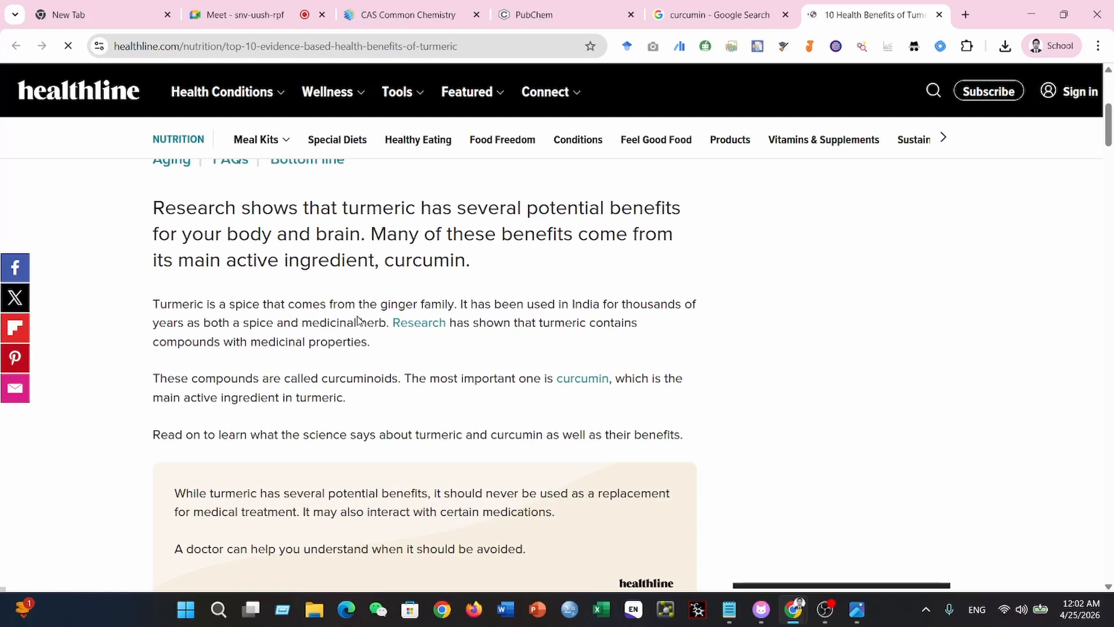
scroll(359, 319, up, 5)
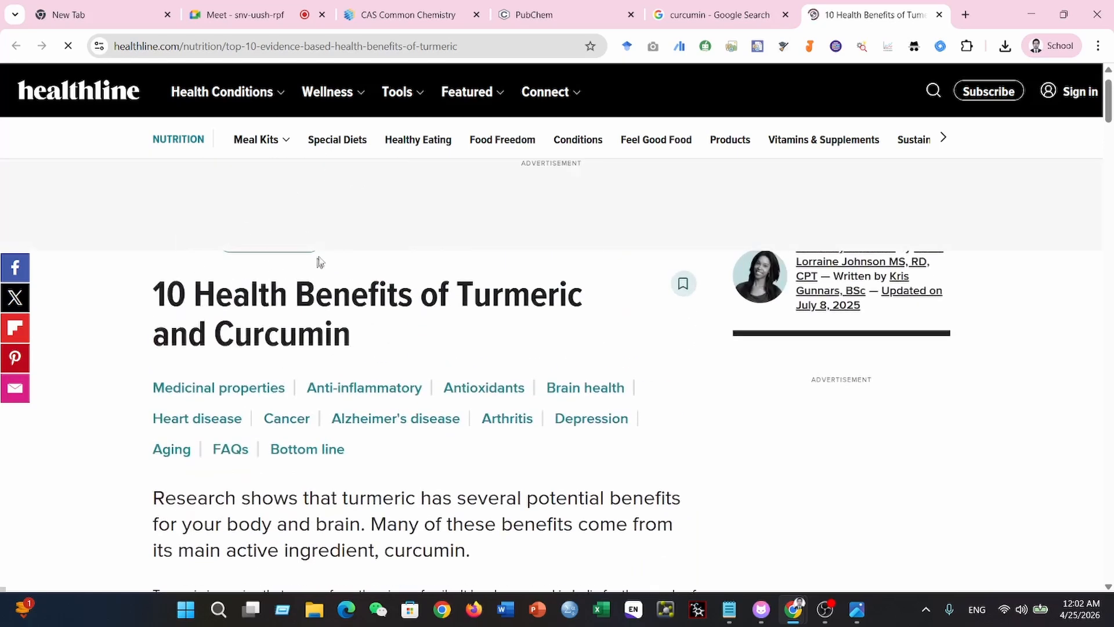
scroll(318, 273, down, 9)
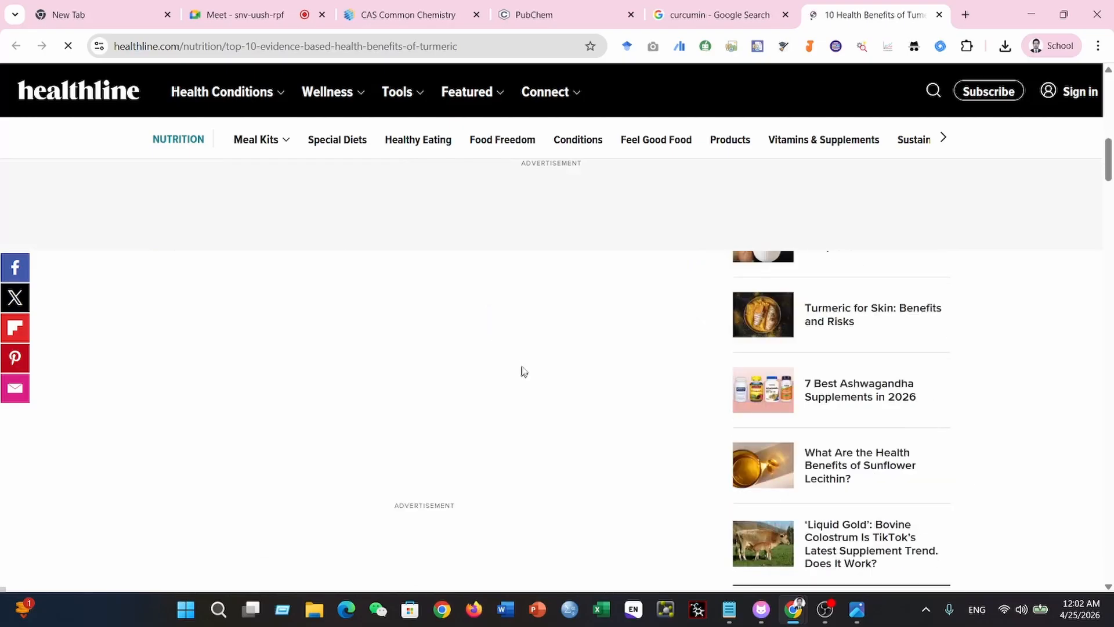
scroll(524, 370, up, 6)
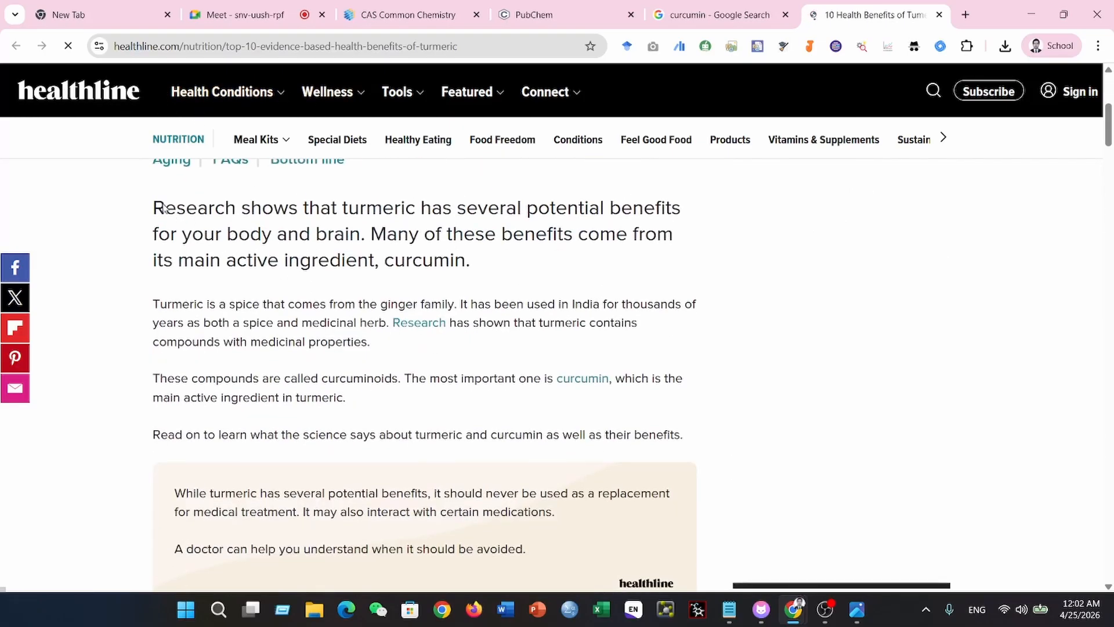
drag(152, 207, 472, 261)
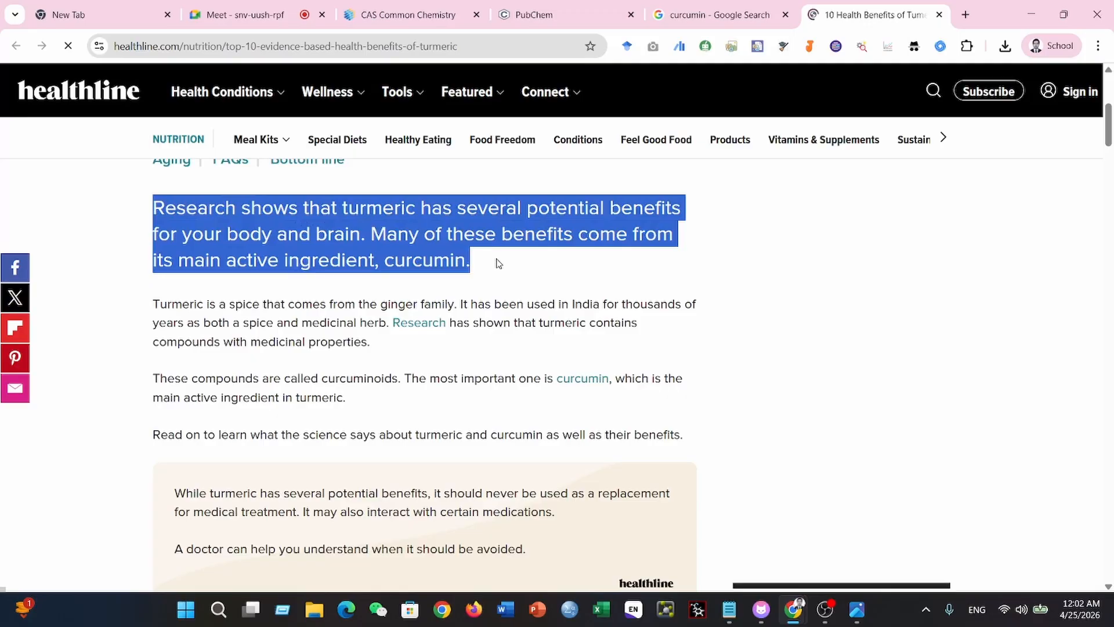
click(496, 262)
drag(145, 219, 482, 259)
scroll(398, 279, up, 2)
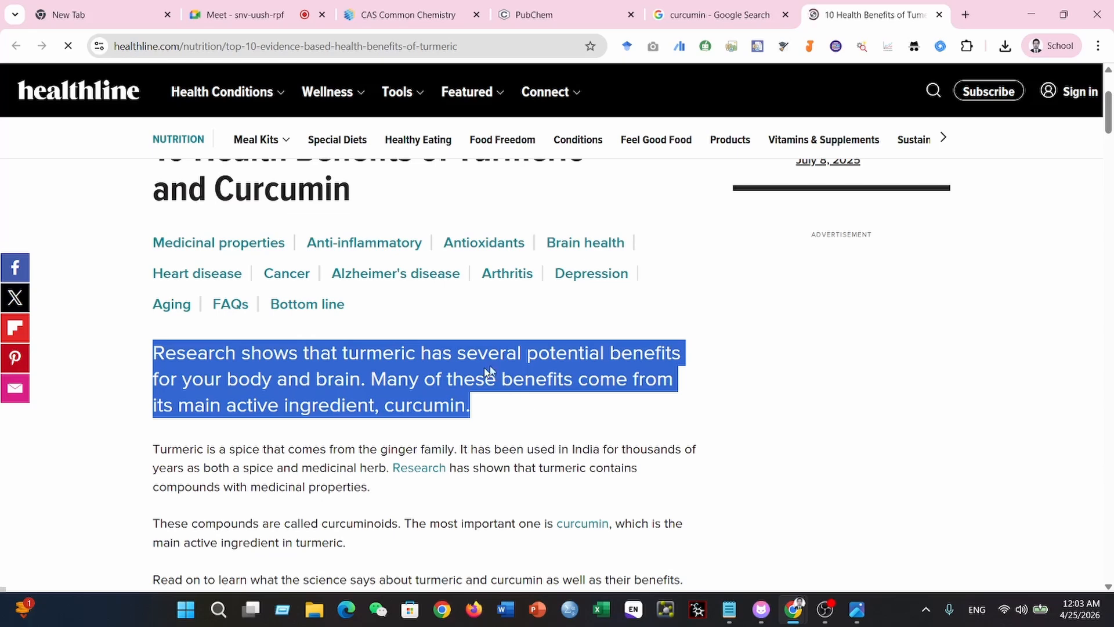
- Return to the Google results for curcumin and show the image results
click(719, 17)
click(843, 19)
click(686, 22)
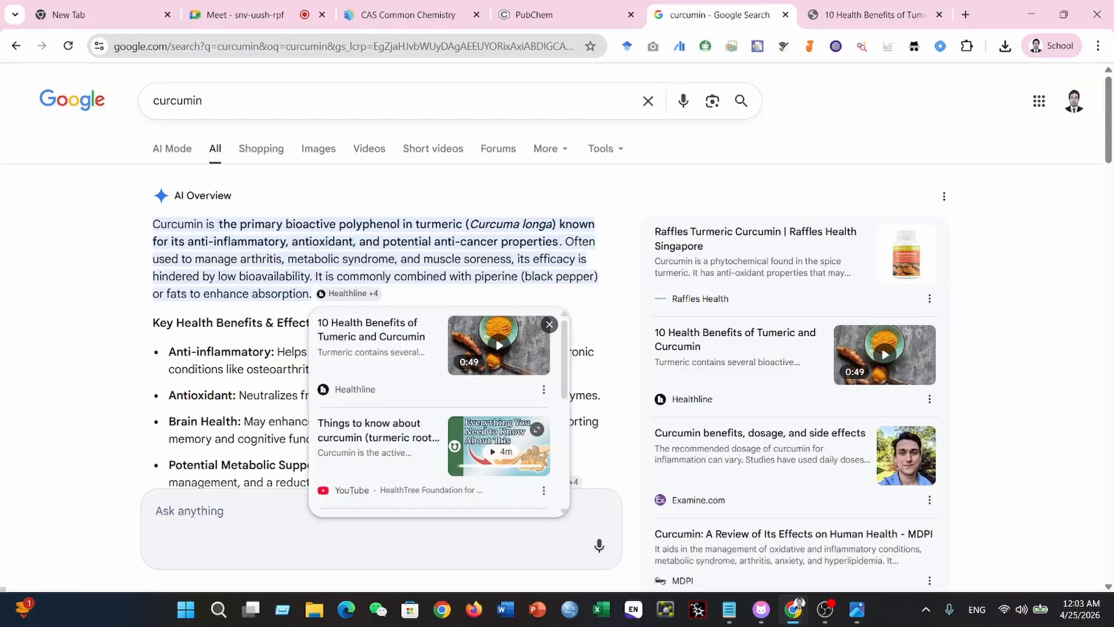
click(320, 150)
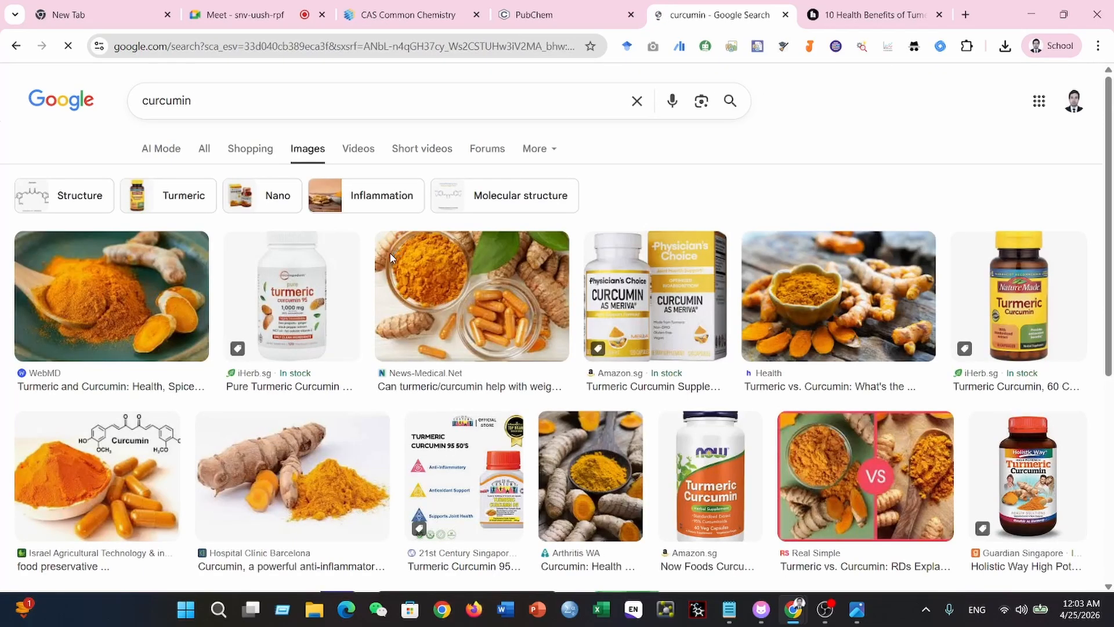
- Examine the curcumin image results for plant, supplement and chemical structure pictures, and switch to the open PubChem page
scroll(126, 223, down, 2)
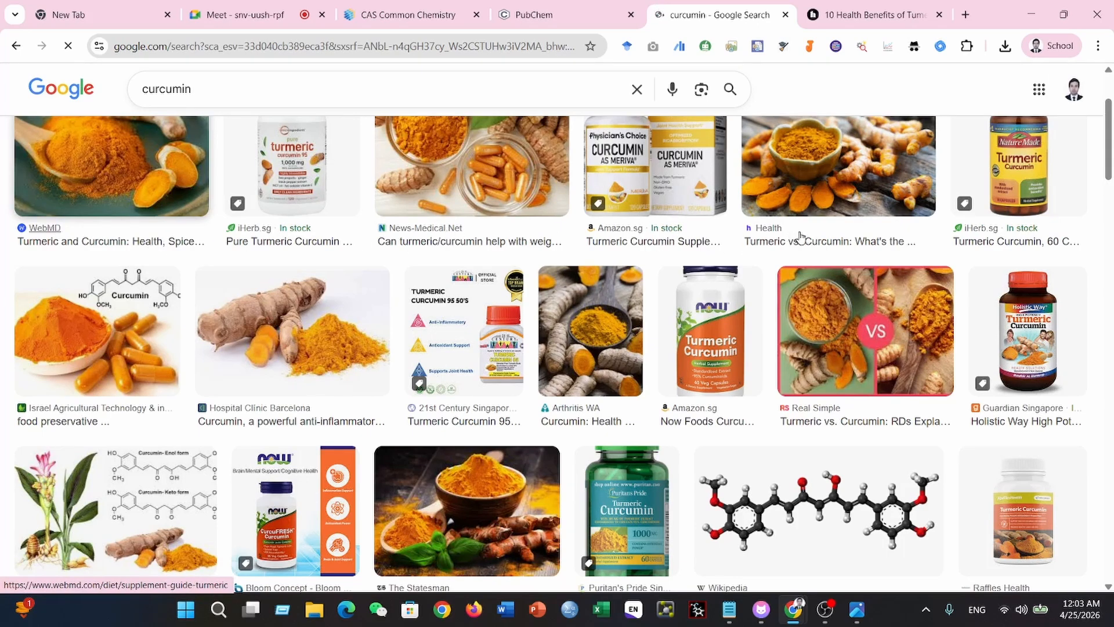
scroll(929, 238, down, 2)
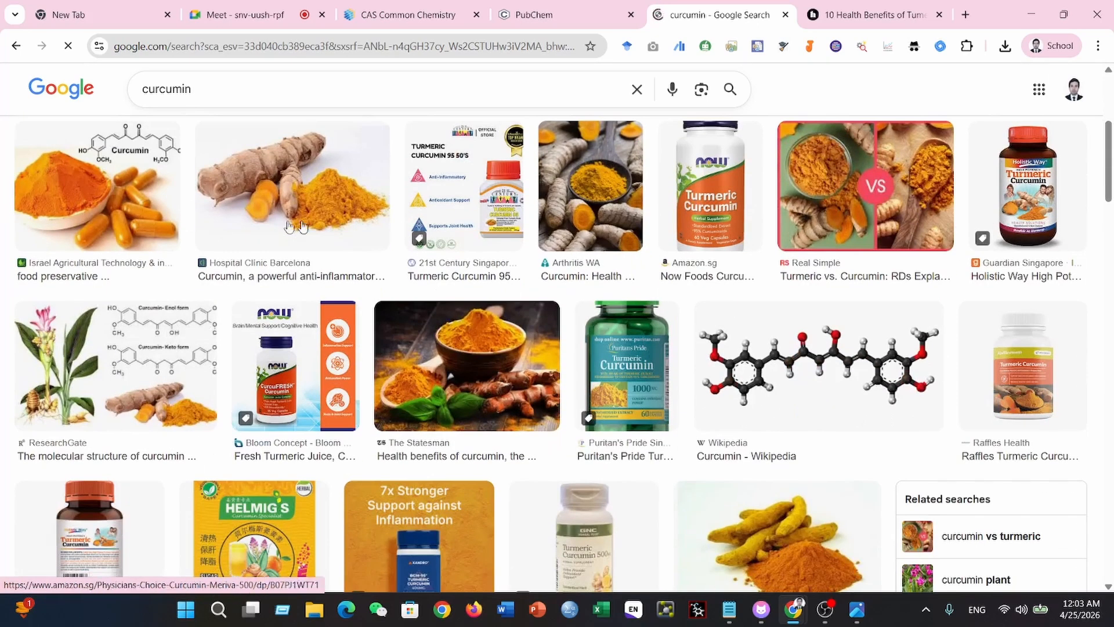
scroll(754, 348, down, 1)
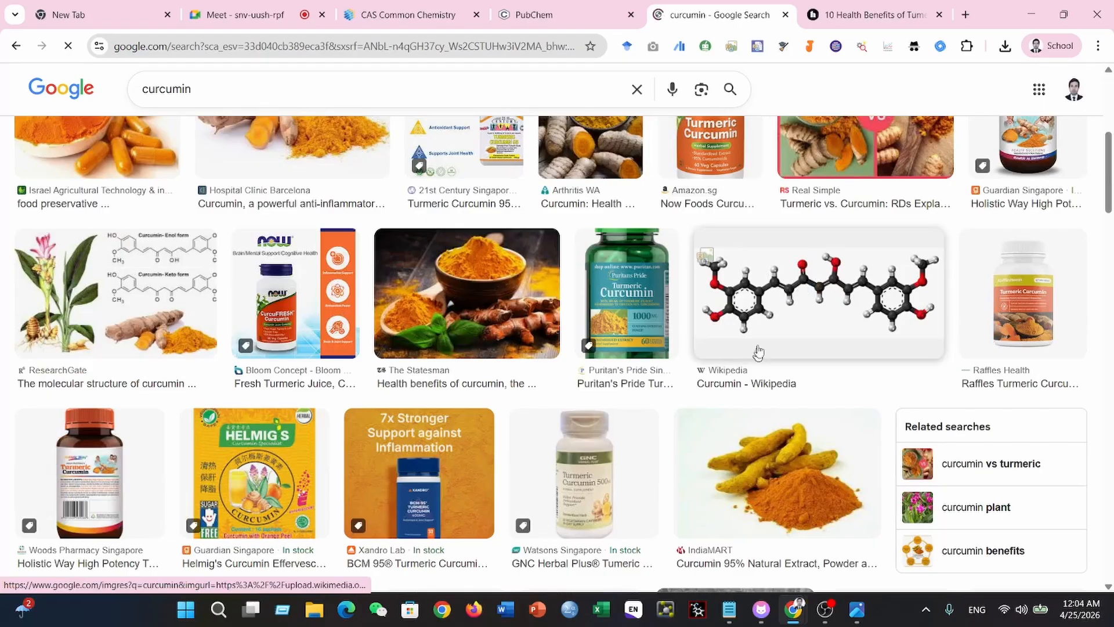
scroll(743, 351, down, 1)
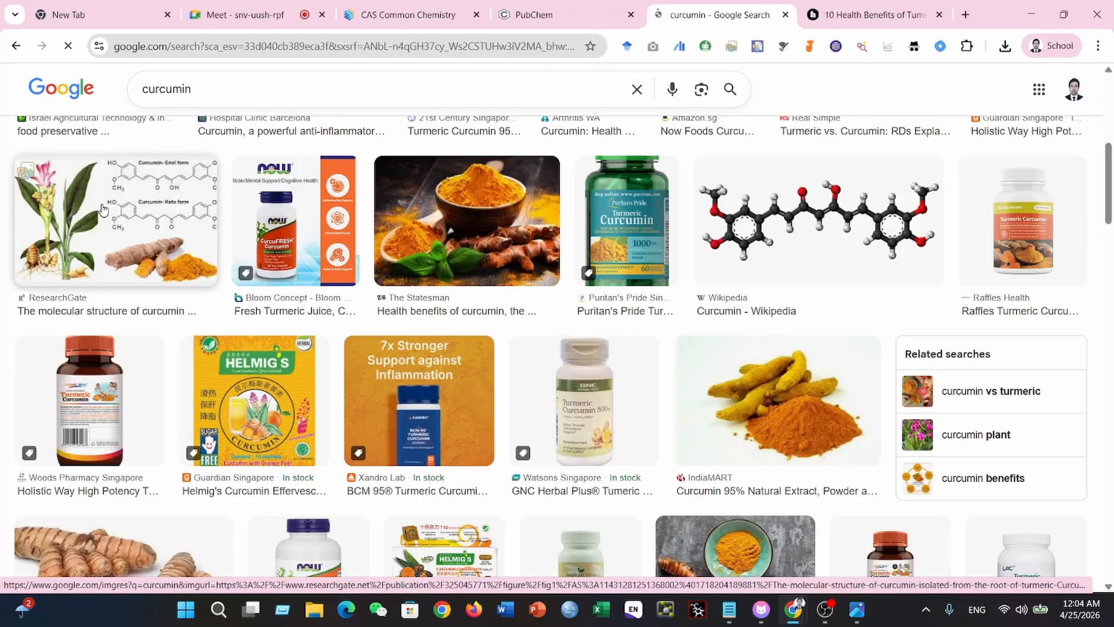
scroll(347, 269, down, 10)
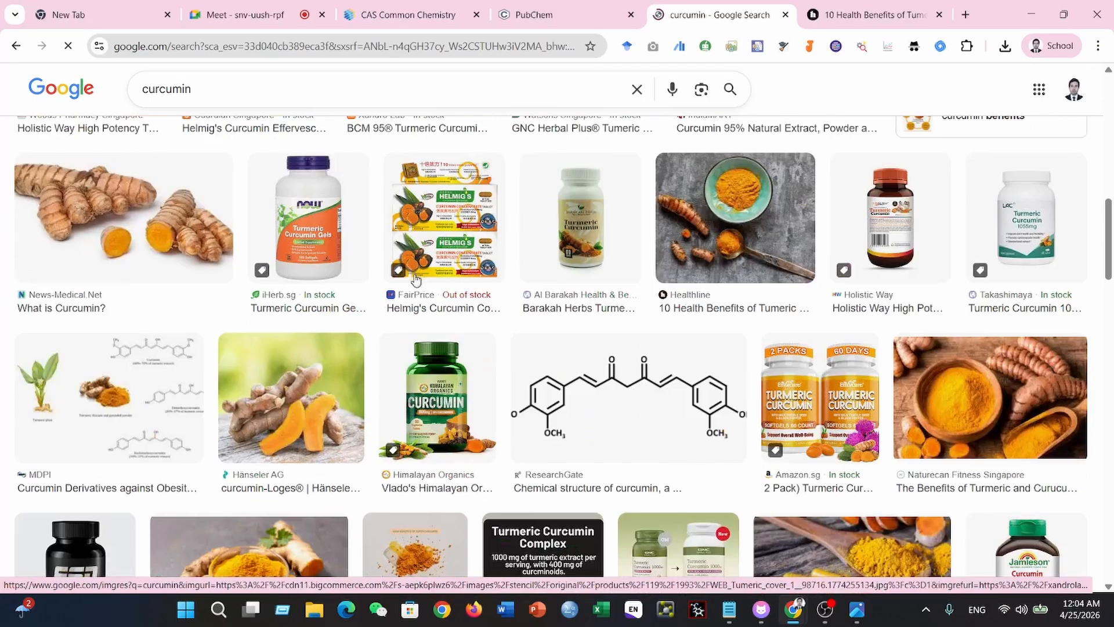
scroll(662, 205, up, 1)
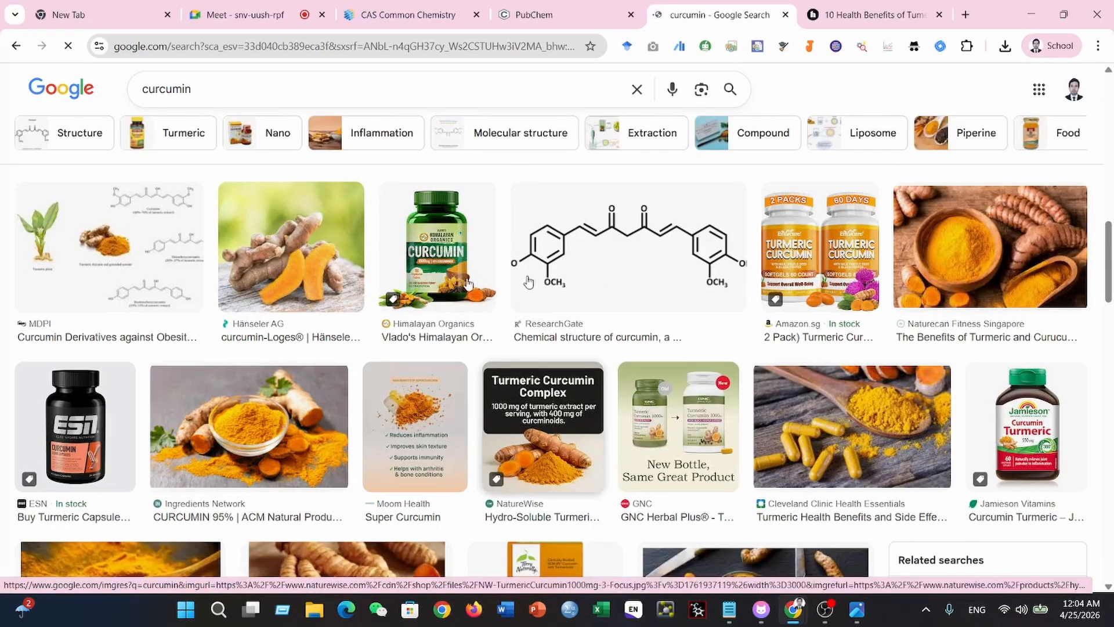
scroll(278, 261, down, 1)
scroll(73, 235, up, 1)
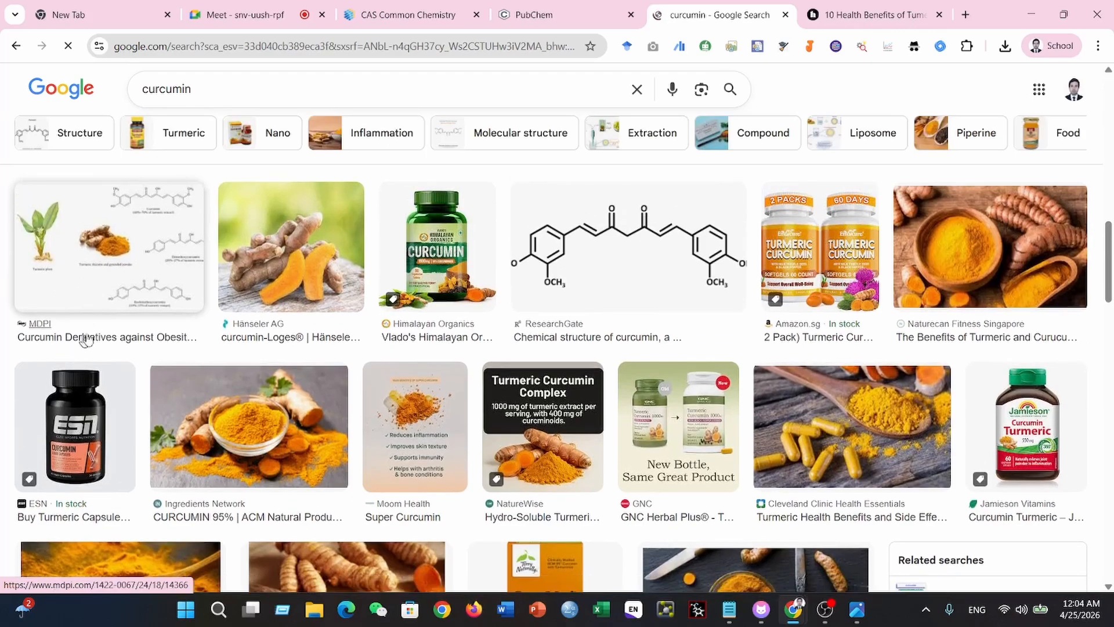
scroll(110, 316, down, 13)
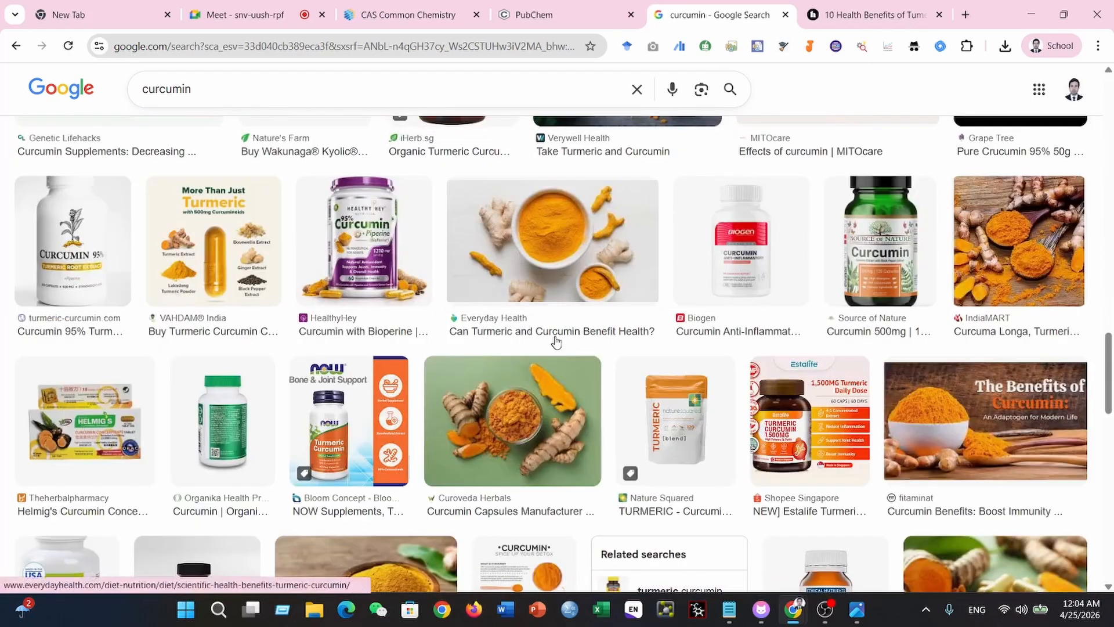
scroll(552, 338, up, 12)
click(544, 17)
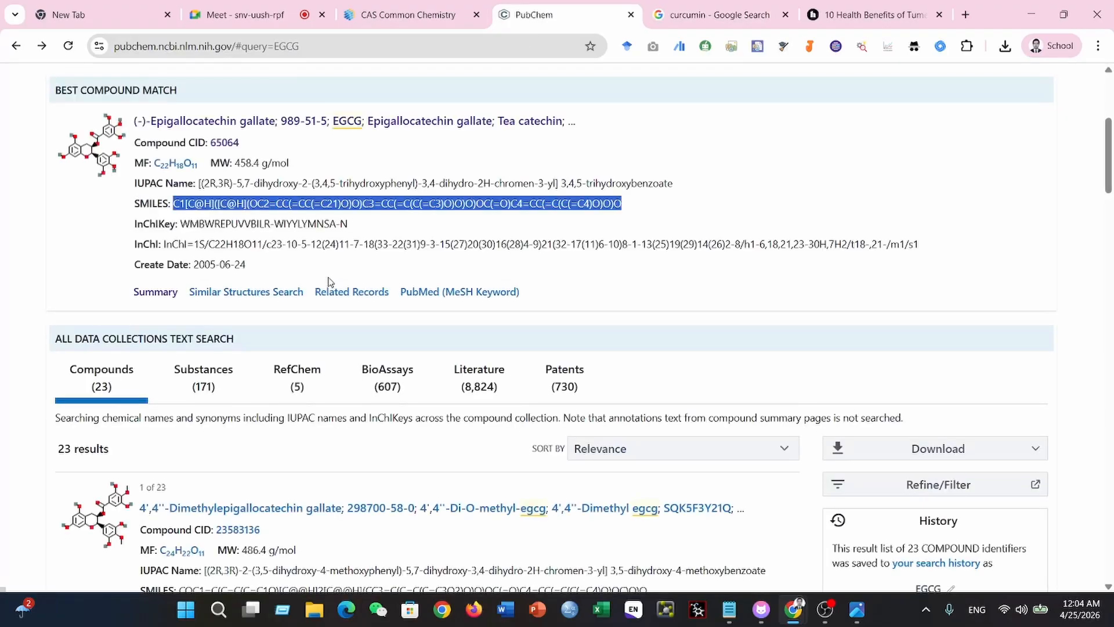
scroll(329, 282, up, 4)
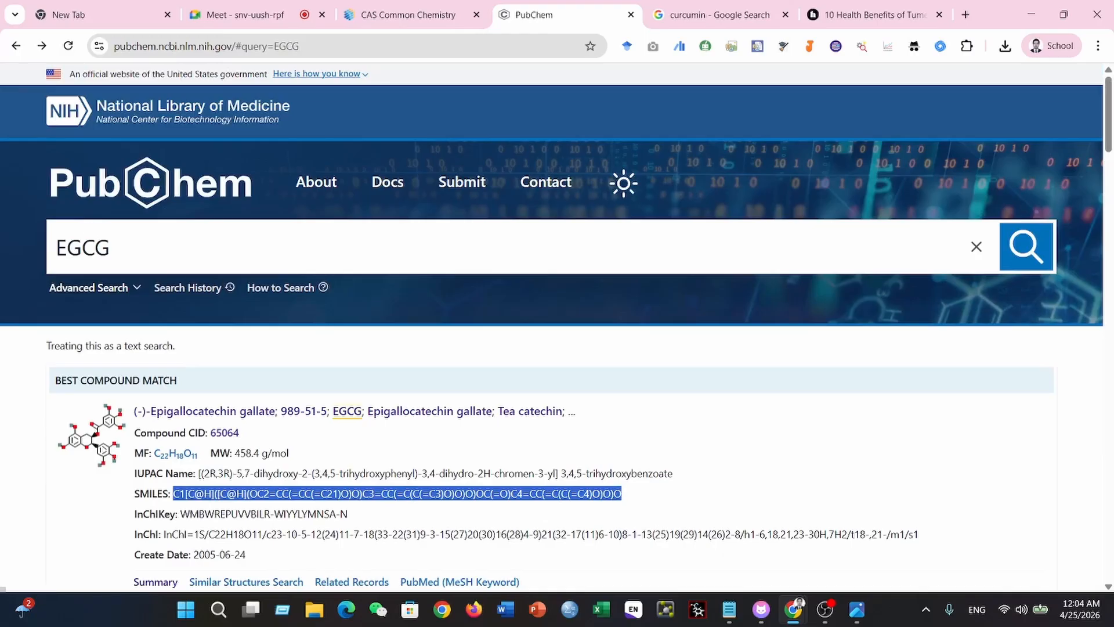
click(128, 259)
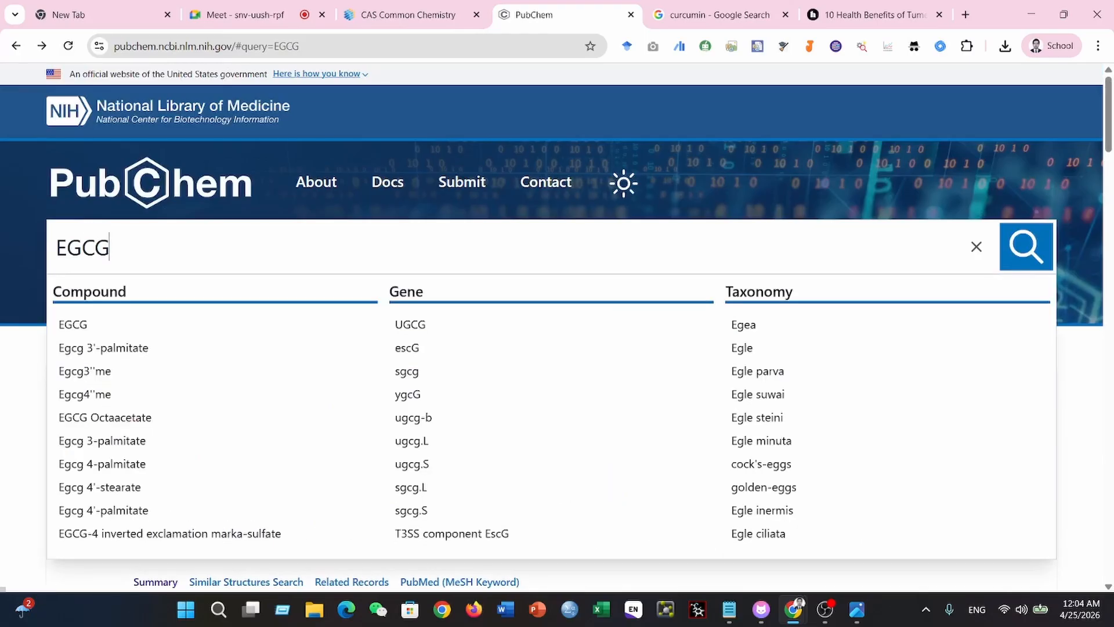
click(14, 174)
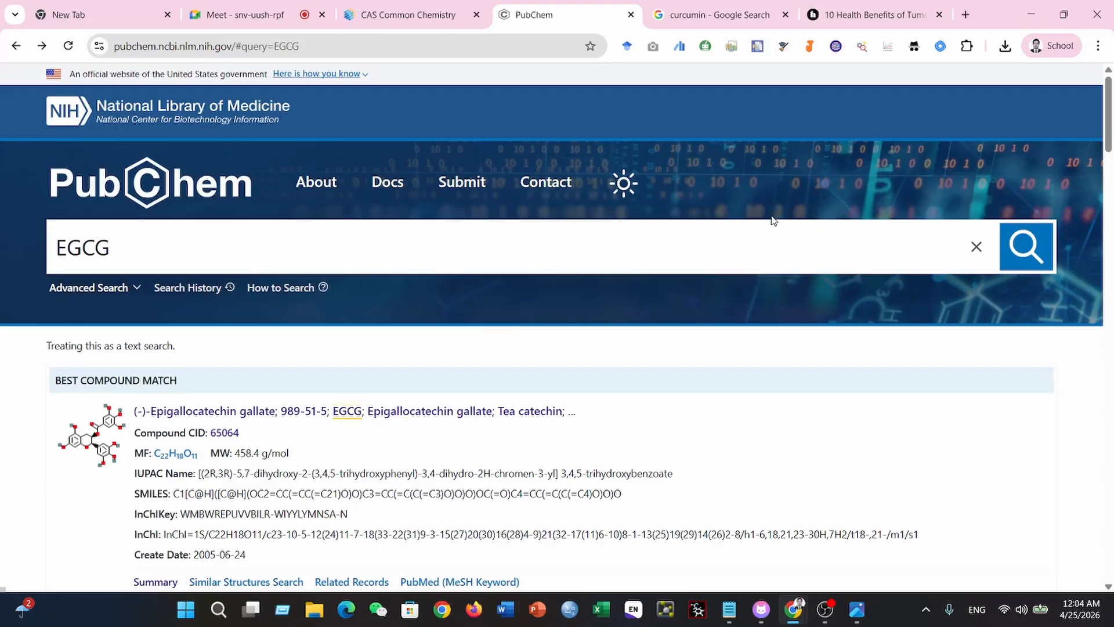
- Search the web for "google scholar" in a new browser tab and open the Google Scholar site
click(966, 15)
text(google scholar)
key(Return)
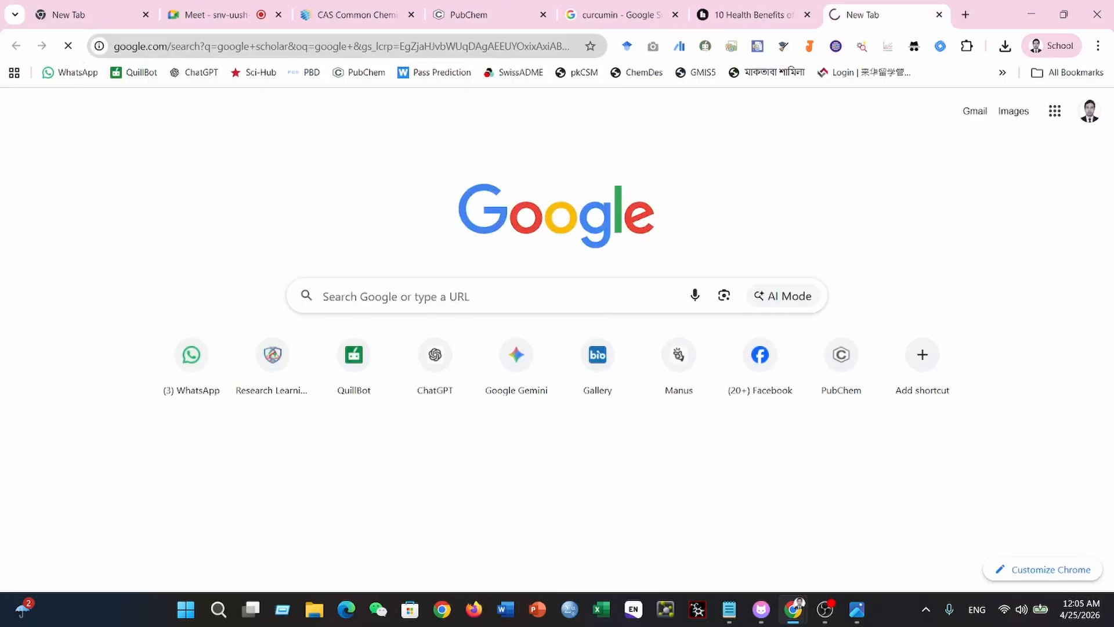
click(231, 235)
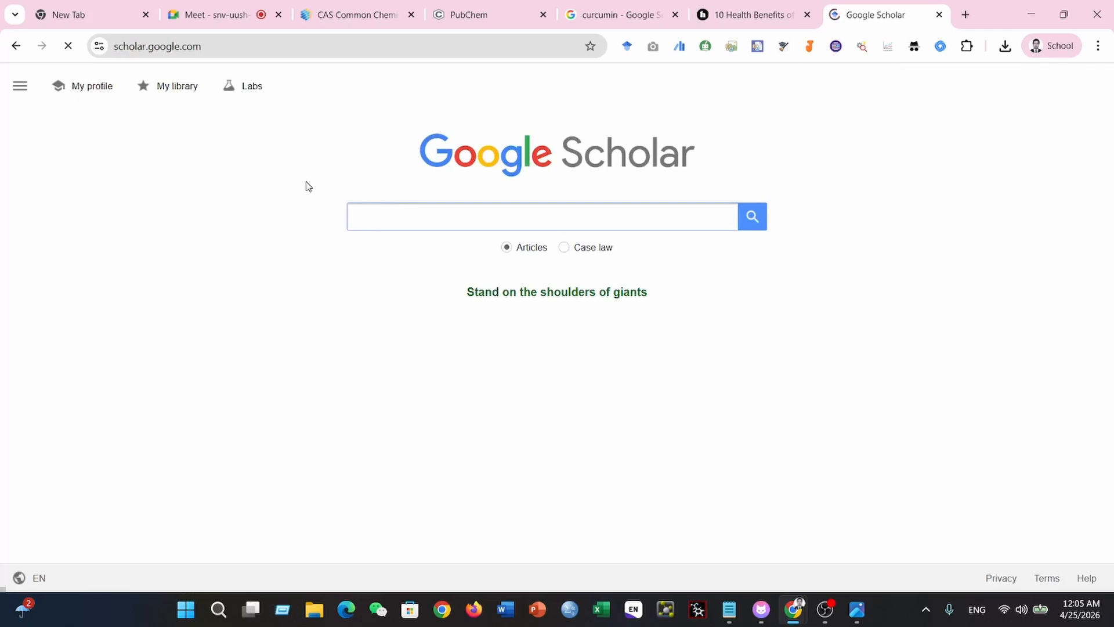
- Try to search Google Scholar for "Curcumin in cancer" and return to the open PubChem page for EGCG
click(370, 211)
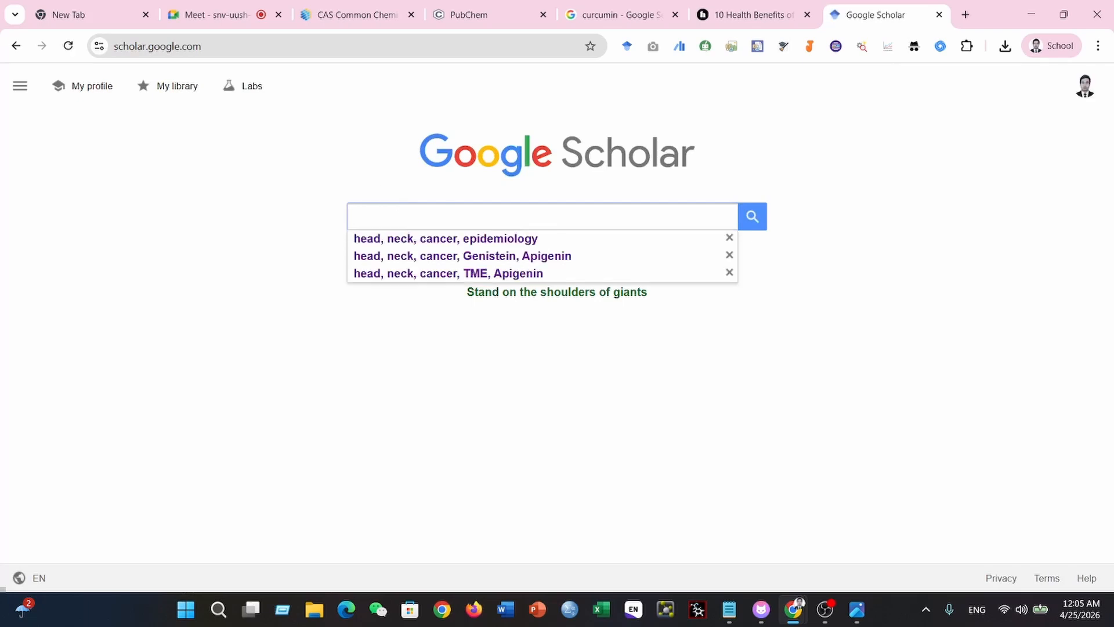
text(Curcumin in )
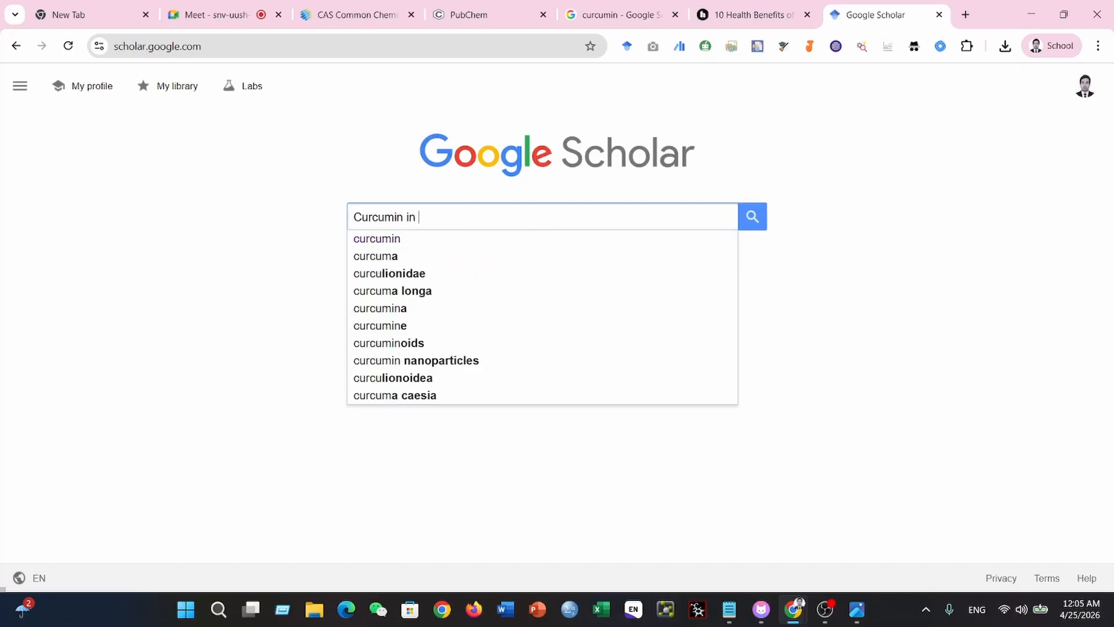
text(cancer)
key(Return)
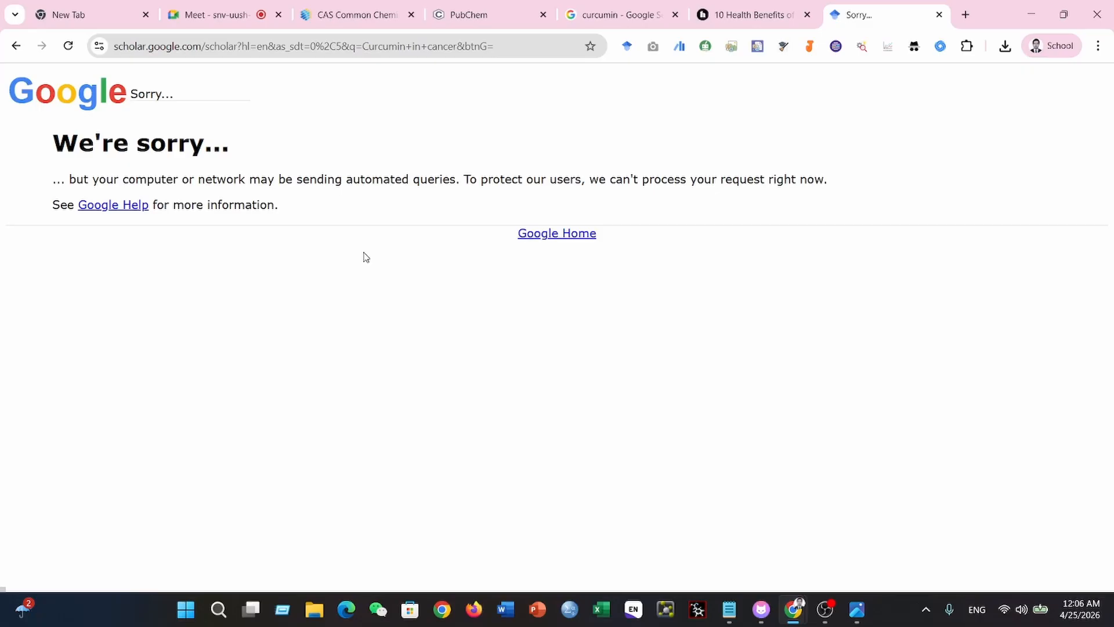
click(467, 14)
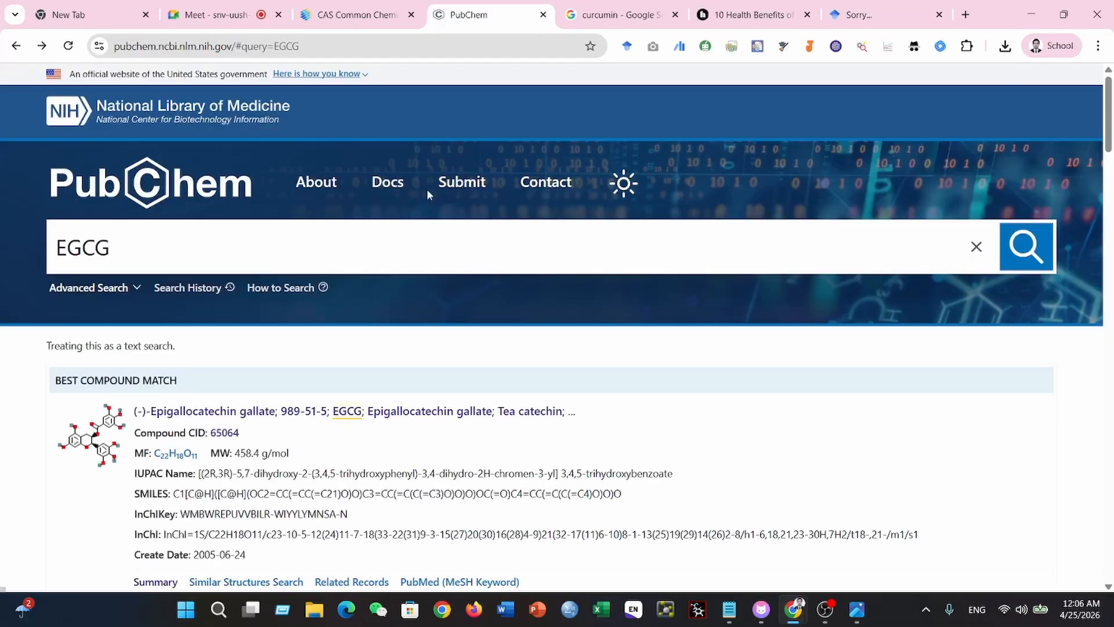